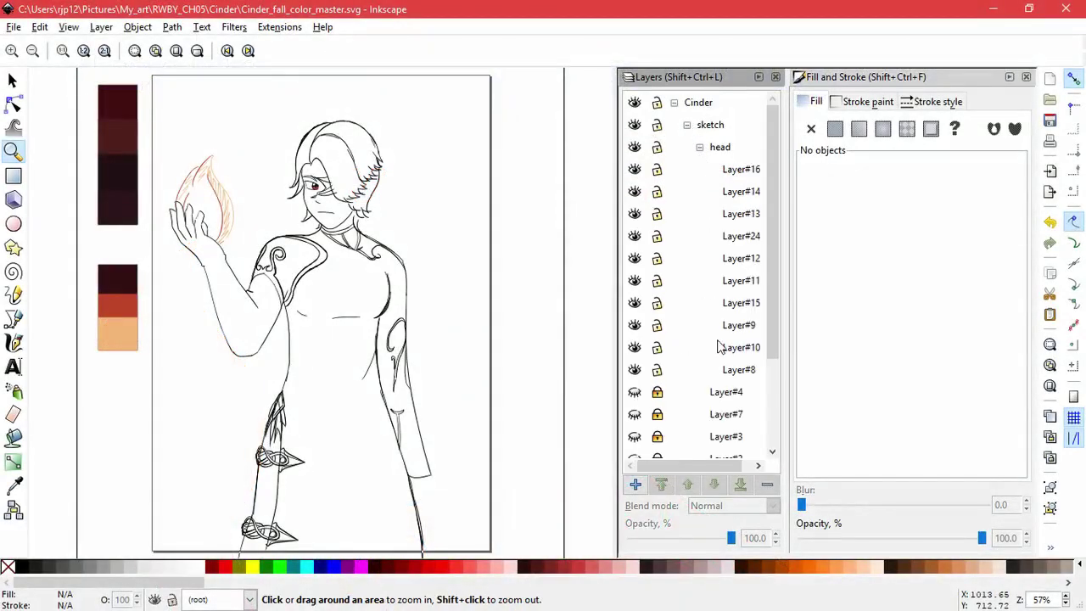
# Select the four thin strokes beside the eye that overlap the hair and group them
pyautogui.click(634, 326)
pyautogui.scroll(8, 331, 196)
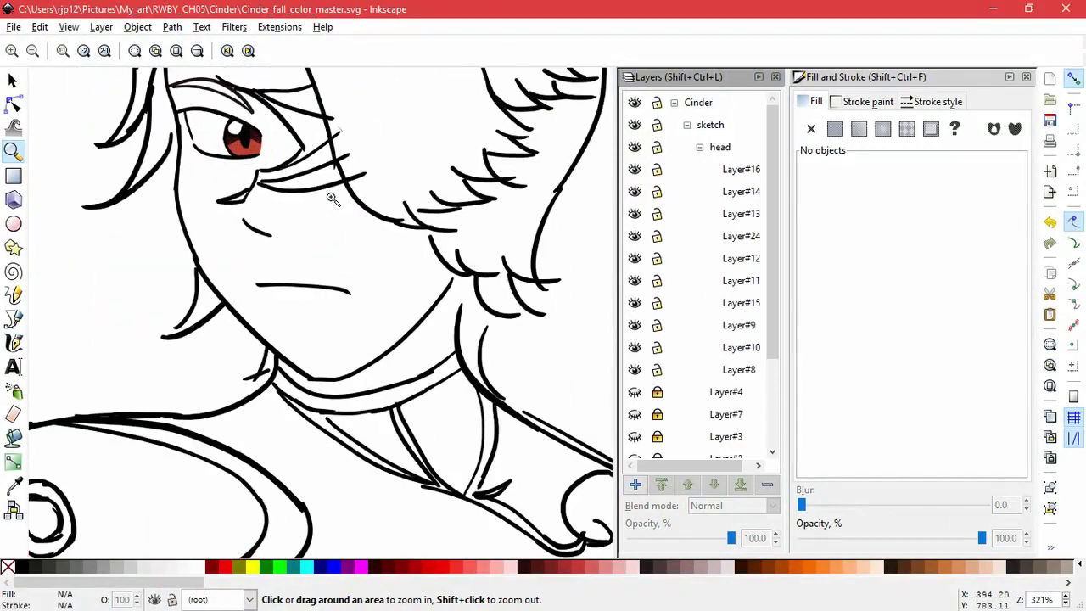
pyautogui.scroll(-2, 347, 204)
pyautogui.click(11, 82)
pyautogui.press('space')
pyautogui.moveTo(331, 239); pyautogui.dragTo(366, 438)
pyautogui.click(349, 388)
pyautogui.click(363, 332)
pyautogui.keyDown('ctrl'); pyautogui.click(373, 343); pyautogui.keyUp('ctrl')
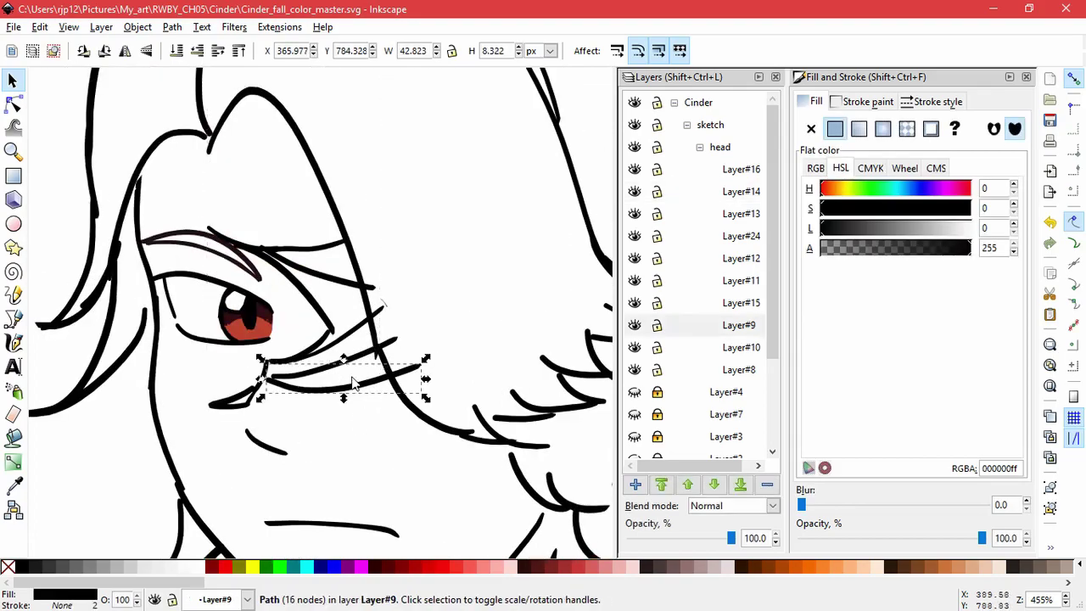
pyautogui.keyDown('shift'); pyautogui.click(366, 361); pyautogui.keyUp('shift')
pyautogui.keyDown('shift'); pyautogui.click(344, 286); pyautogui.keyUp('shift')
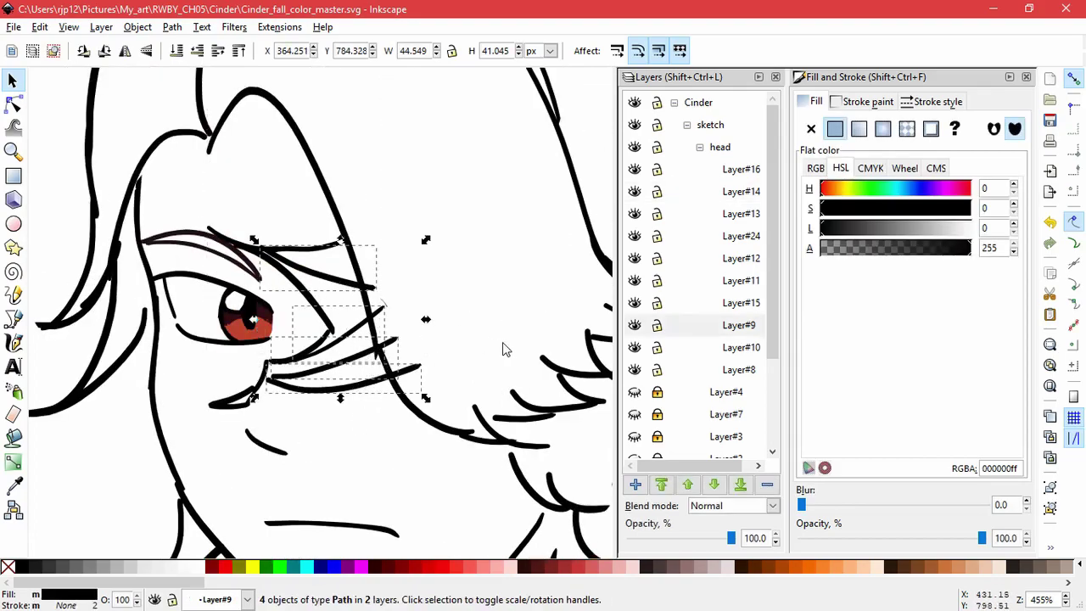
pyautogui.hotkey('ctrl', 'g')
# Draw a closed Bezier shape around the grouped eye strokes, ending along the hair edge, and fill it white
pyautogui.press('b')
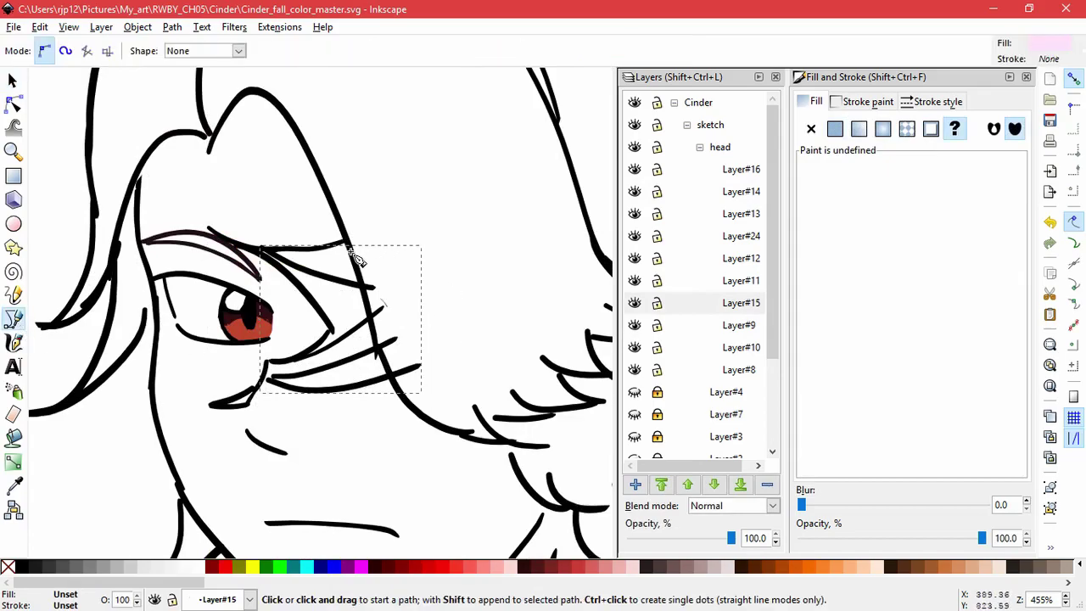
pyautogui.click(350, 251)
pyautogui.click(376, 308)
pyautogui.click(381, 347)
pyautogui.click(387, 360)
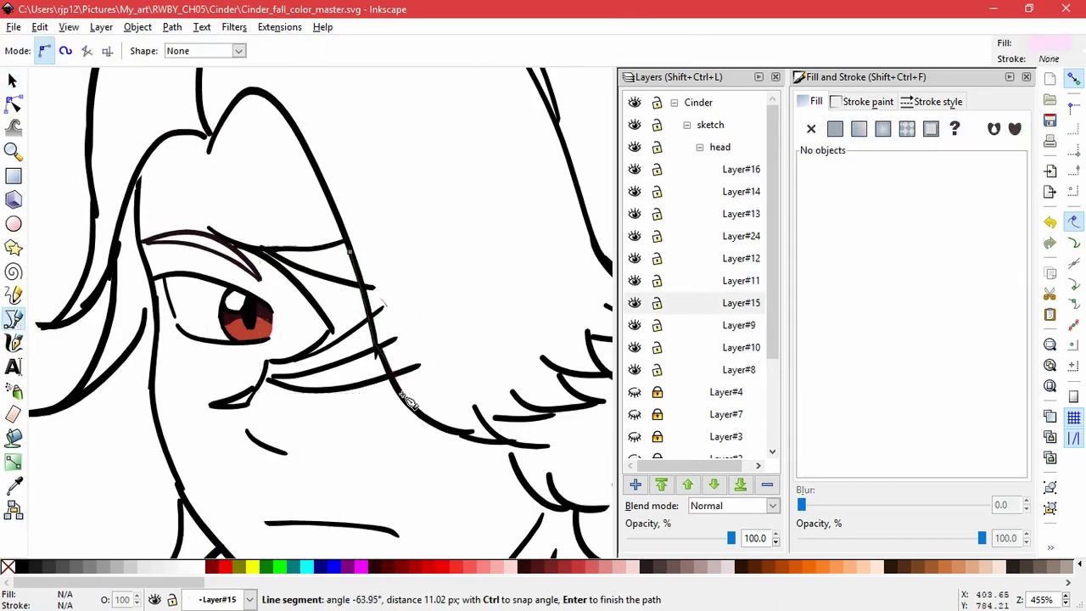
pyautogui.click(399, 393)
pyautogui.click(257, 408)
pyautogui.click(255, 366)
pyautogui.click(295, 346)
pyautogui.click(298, 311)
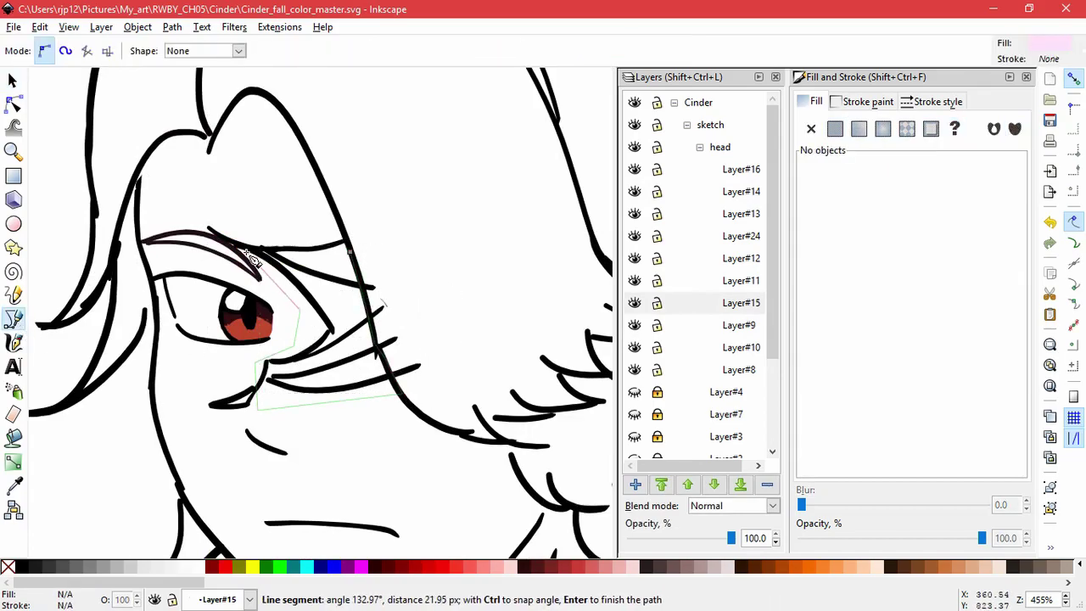
pyautogui.click(245, 251)
pyautogui.click(243, 219)
pyautogui.click(336, 219)
pyautogui.click(350, 251)
pyautogui.moveTo(909, 230); pyautogui.dragTo(1029, 237)
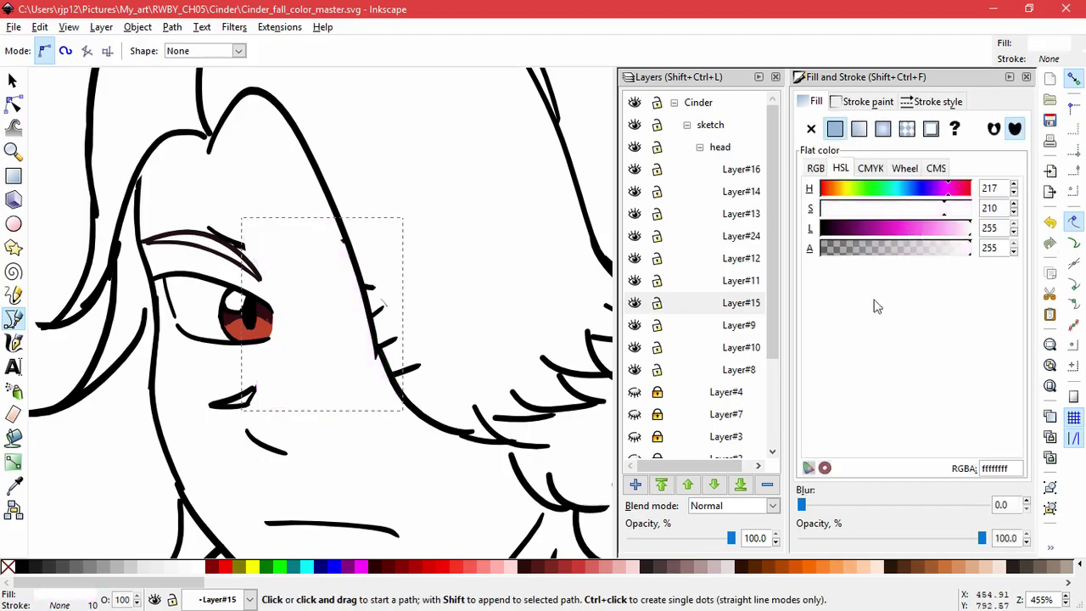
# Mask the grouped eye strokes with the white shape
pyautogui.click(12, 80)
pyautogui.keyDown('shift'); pyautogui.click(419, 381); pyautogui.keyUp('shift')
pyautogui.click(138, 27)
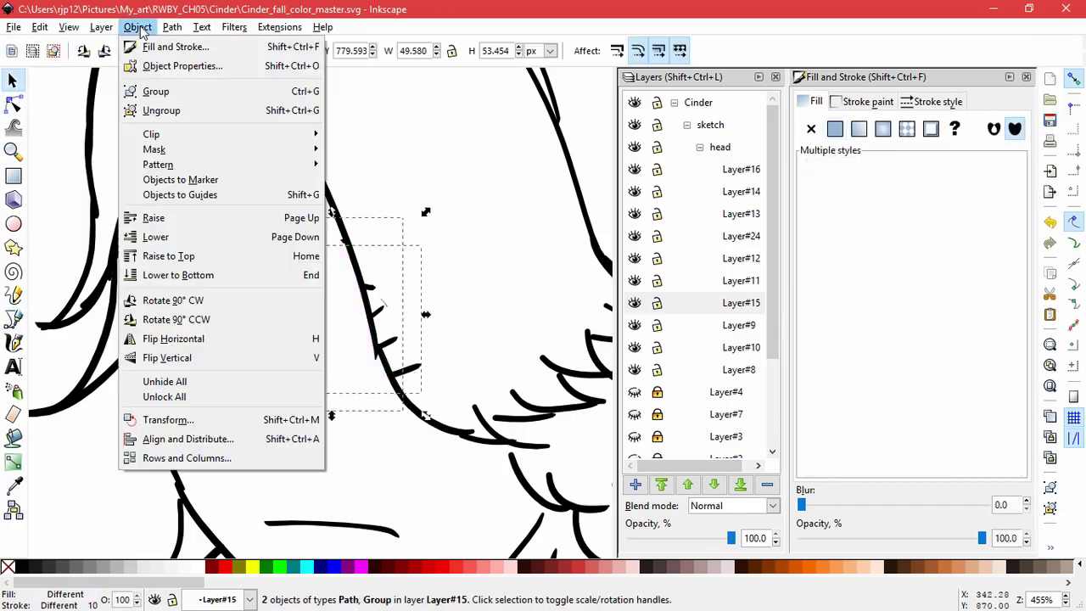
pyautogui.moveTo(170, 149)
pyautogui.click(351, 150)
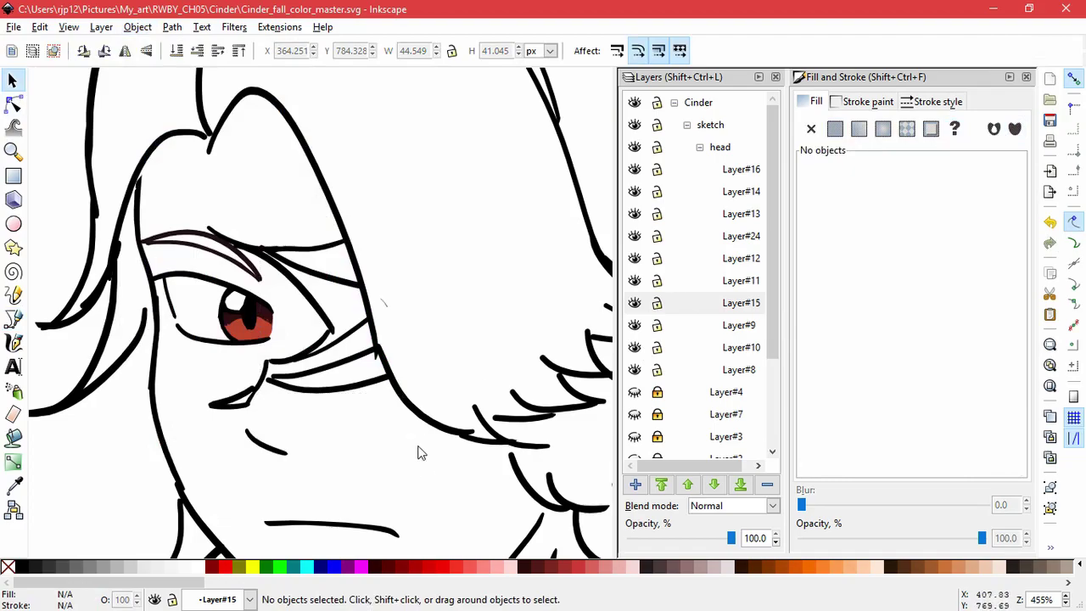
# Delete the tiny stray mark in the hair beside the eye and the short stray stroke along the inner hair curve
pyautogui.click(427, 286)
pyautogui.press('Delete')
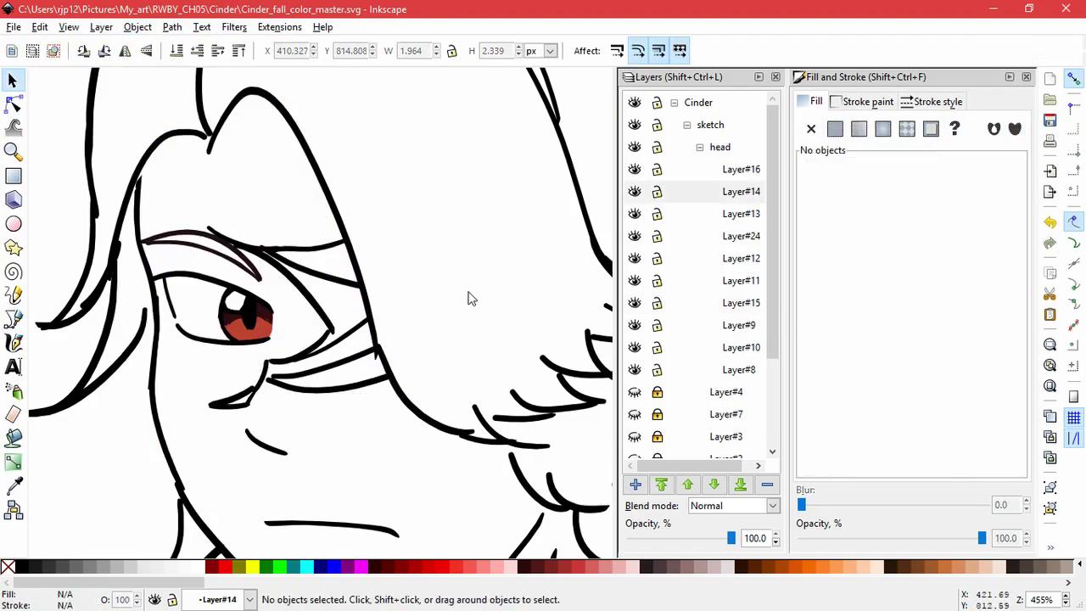
pyautogui.moveTo(485, 388); pyautogui.dragTo(330, 330)
pyautogui.scroll(1, 312, 393)
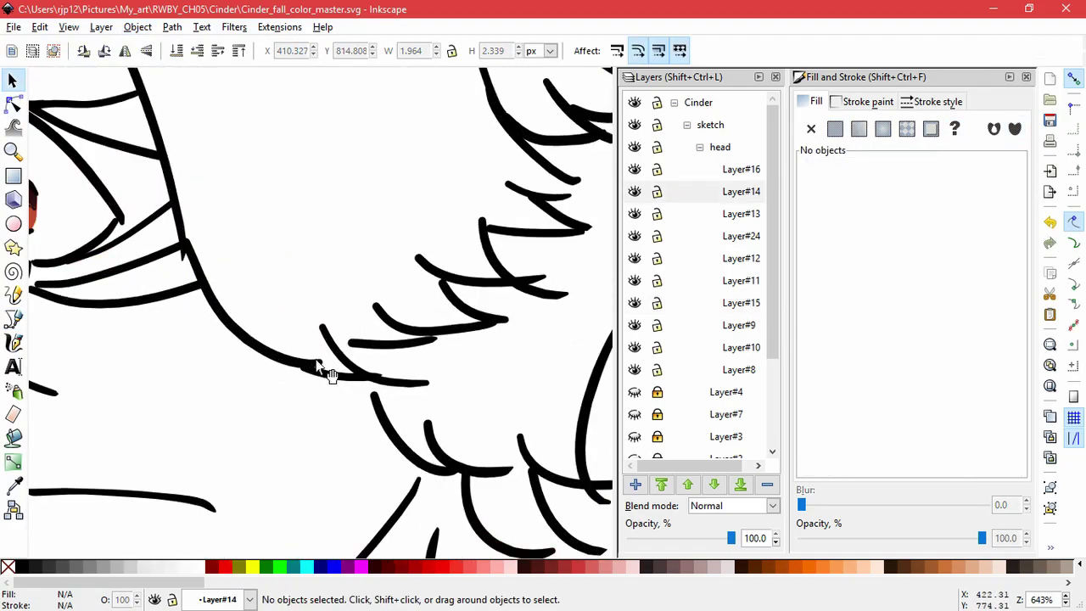
pyautogui.scroll(-4, 289, 374)
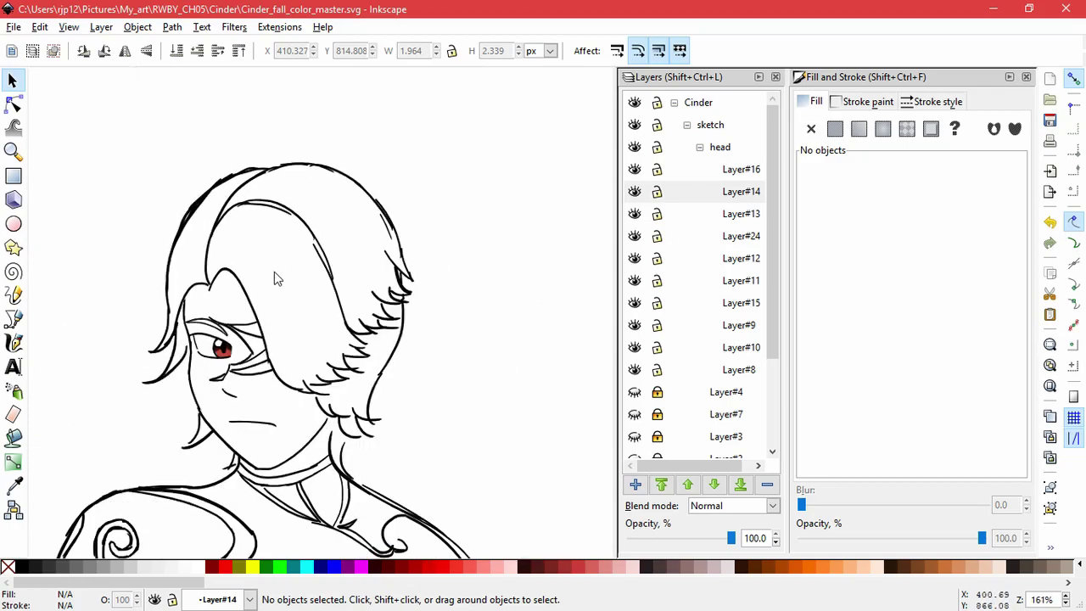
pyautogui.click(331, 229)
pyautogui.press('Delete')
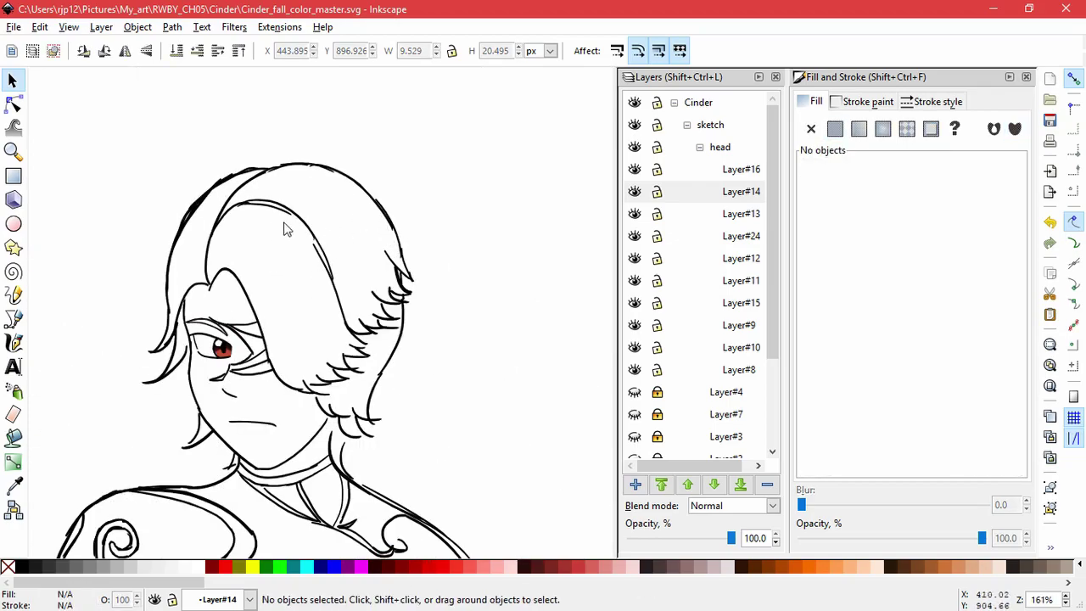
# Shift the lower segment of the inner hair curve to join the line above and delete the duplicate stroke at the curve's top
pyautogui.scroll(2, 285, 228)
pyautogui.moveTo(383, 268); pyautogui.dragTo(443, 242)
pyautogui.hotkey('ctrl', 'z')
pyautogui.click(364, 274)
pyautogui.moveTo(349, 252); pyautogui.dragTo(359, 249)
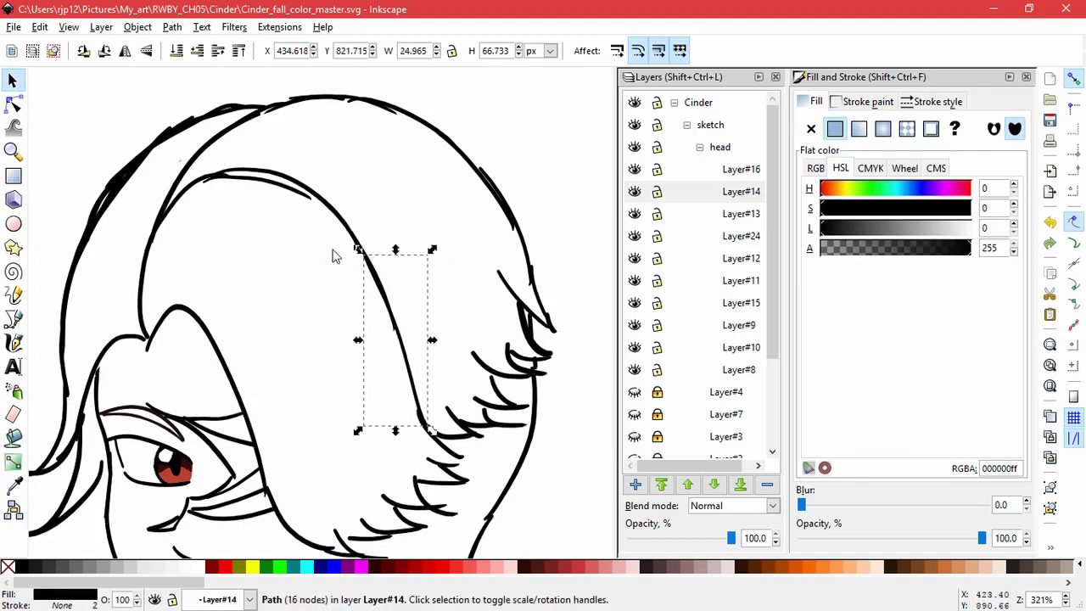
pyautogui.click(332, 248)
pyautogui.moveTo(280, 189); pyautogui.dragTo(293, 302)
pyautogui.press('Delete')
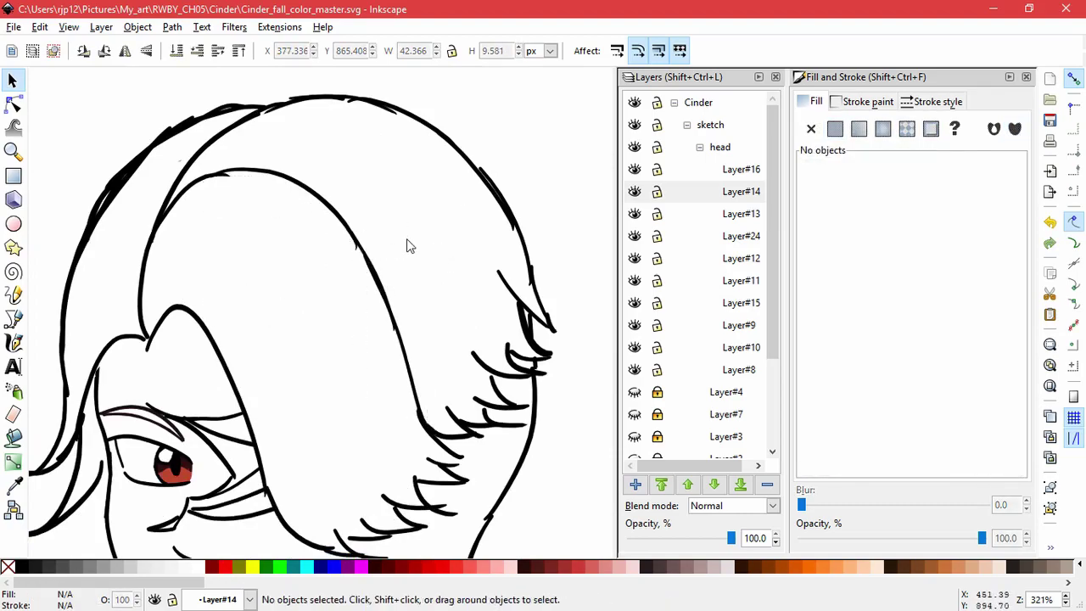
# Draw a small triangle on the empty canvas beside the head and fill it with 1F0F14ff
pyautogui.scroll(-3, 404, 247)
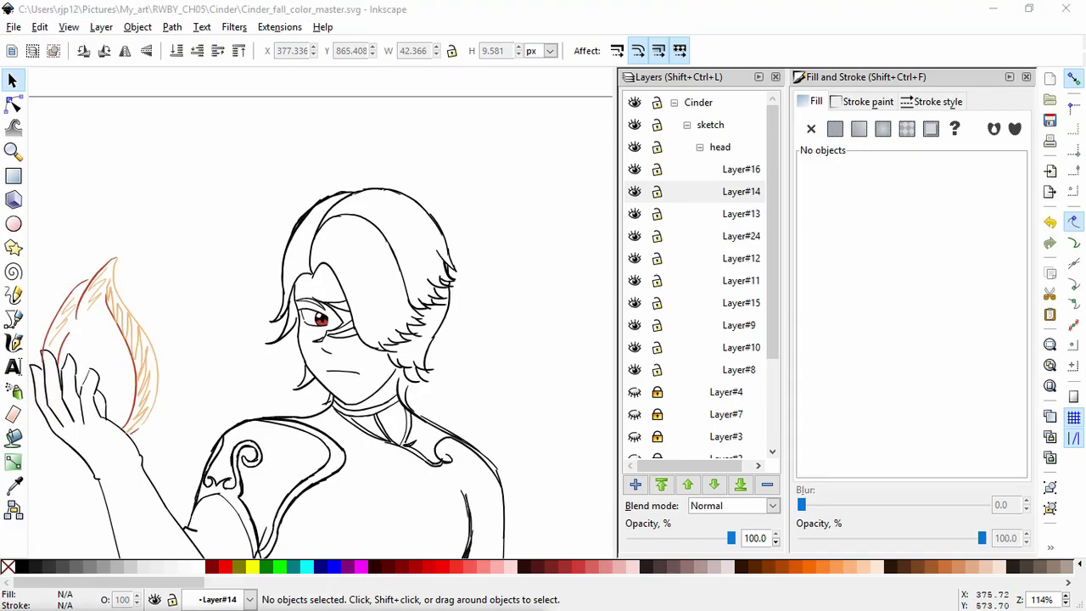
pyautogui.click(387, 17)
pyautogui.click(13, 318)
pyautogui.click(481, 290)
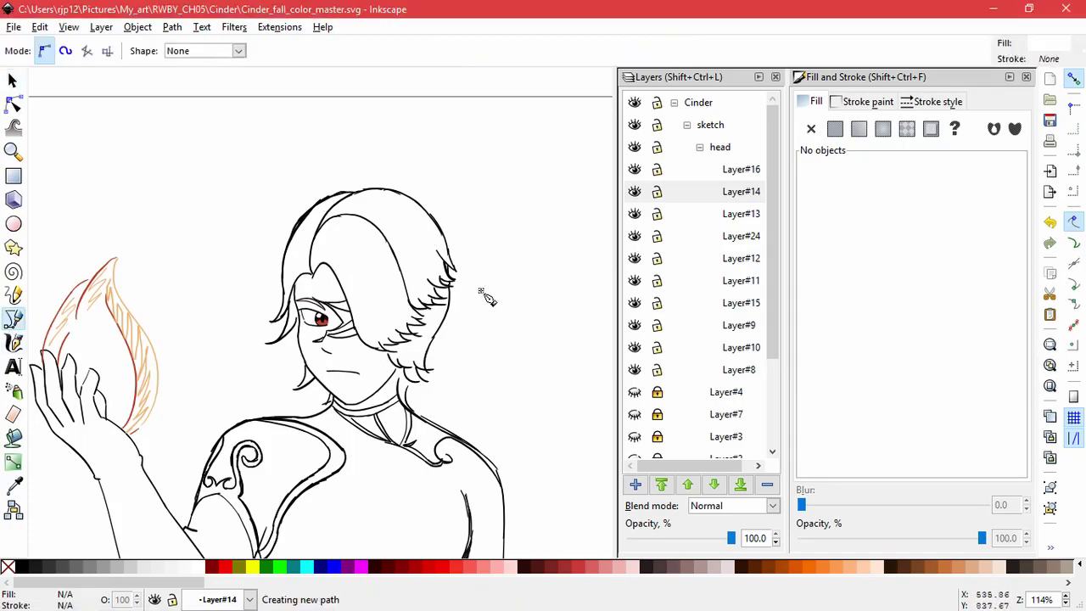
pyautogui.click(481, 291)
pyautogui.moveTo(1017, 468); pyautogui.dragTo(965, 464)
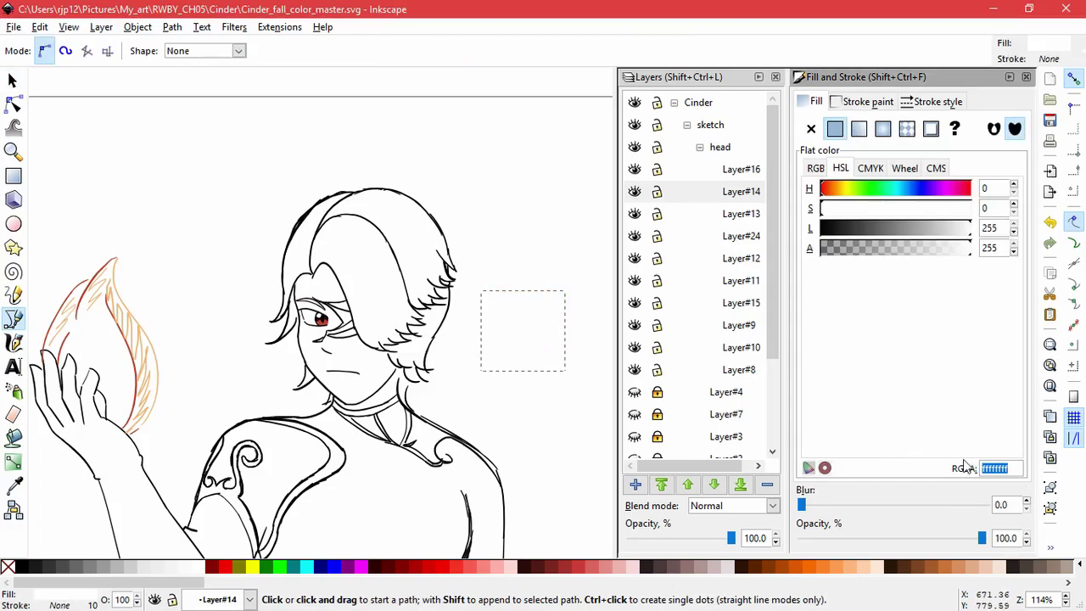
pyautogui.write('1F0F14ff')
# Set the triangle's fill to 1F0F14f0 and delete the triangle
pyautogui.click(8, 85)
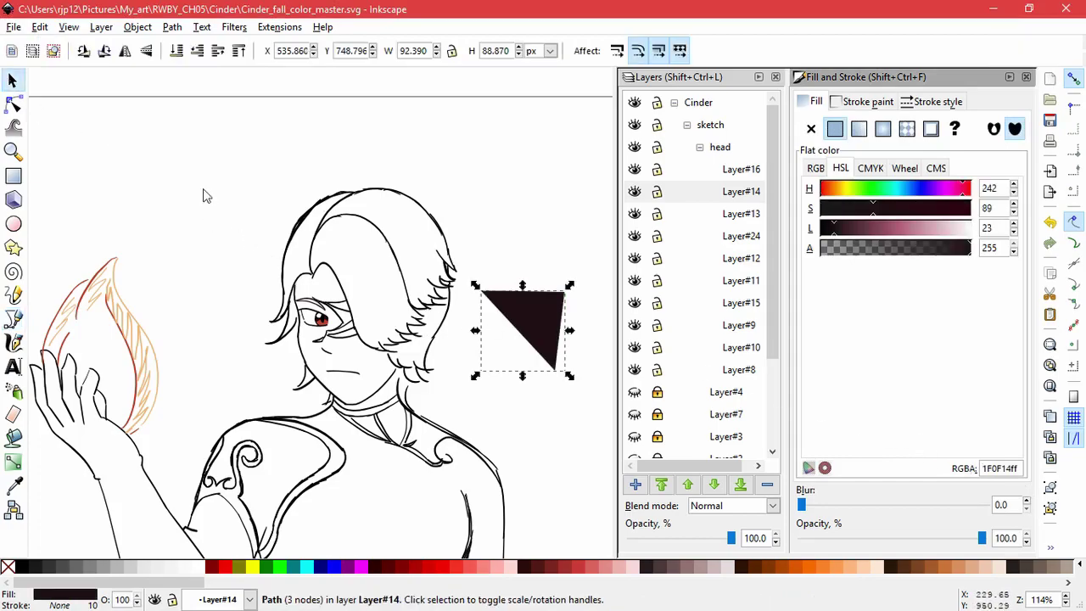
pyautogui.press('Delete')
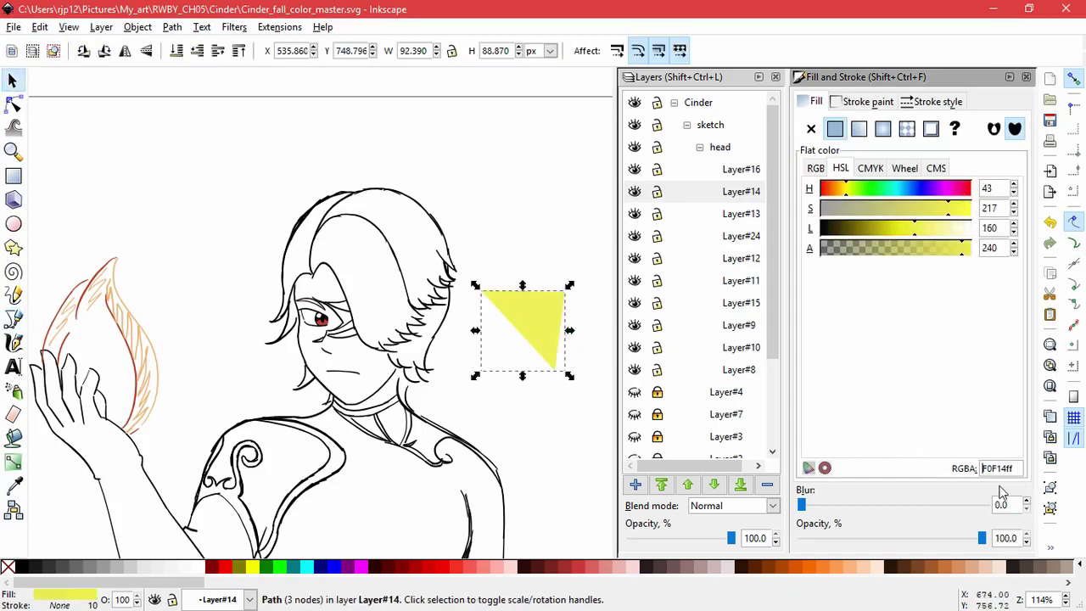
pyautogui.tripleClick(976, 468)
pyautogui.write('1F0F14f0')
pyautogui.press('Return')
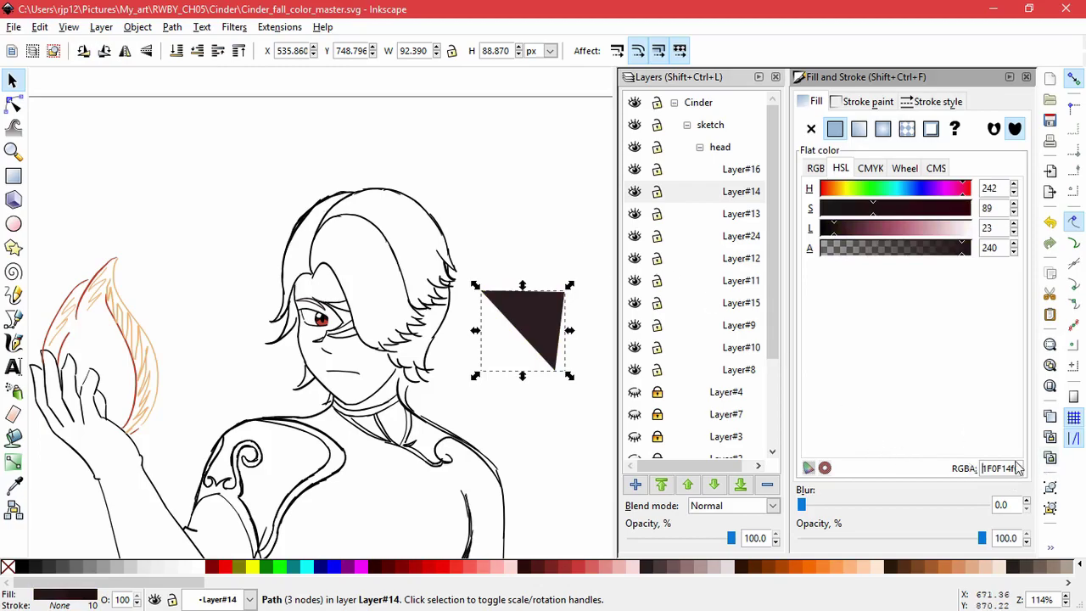
pyautogui.moveTo(1018, 467); pyautogui.dragTo(945, 468)
pyautogui.click(525, 316)
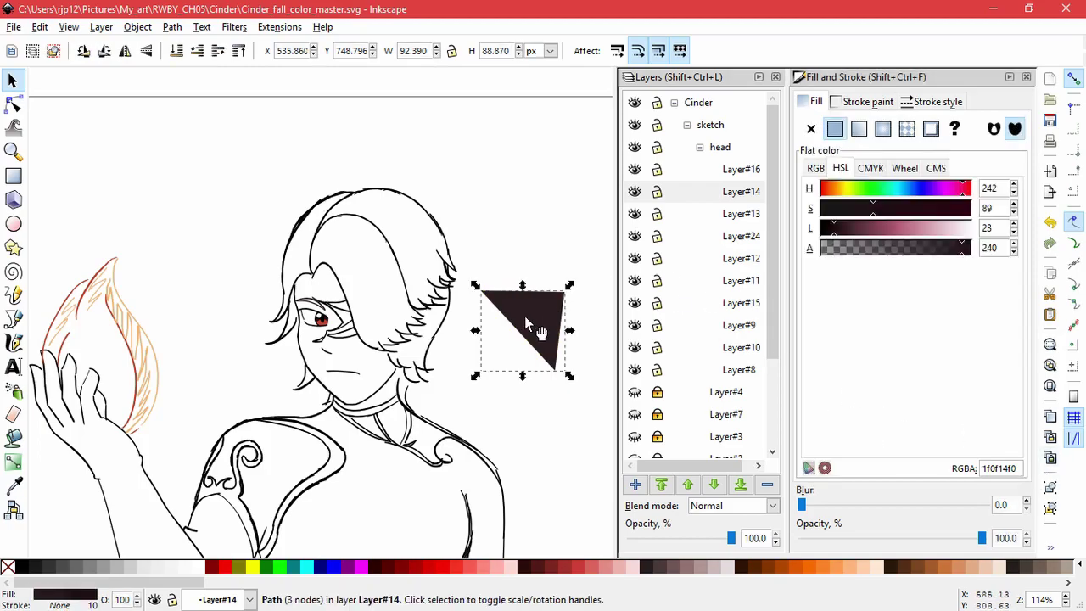
pyautogui.press('Delete')
# Start a Bezier path at the lower hair tips and trace the strand beside the neck down to the shoulder and back up
pyautogui.press('b')
pyautogui.scroll(3, 384, 342)
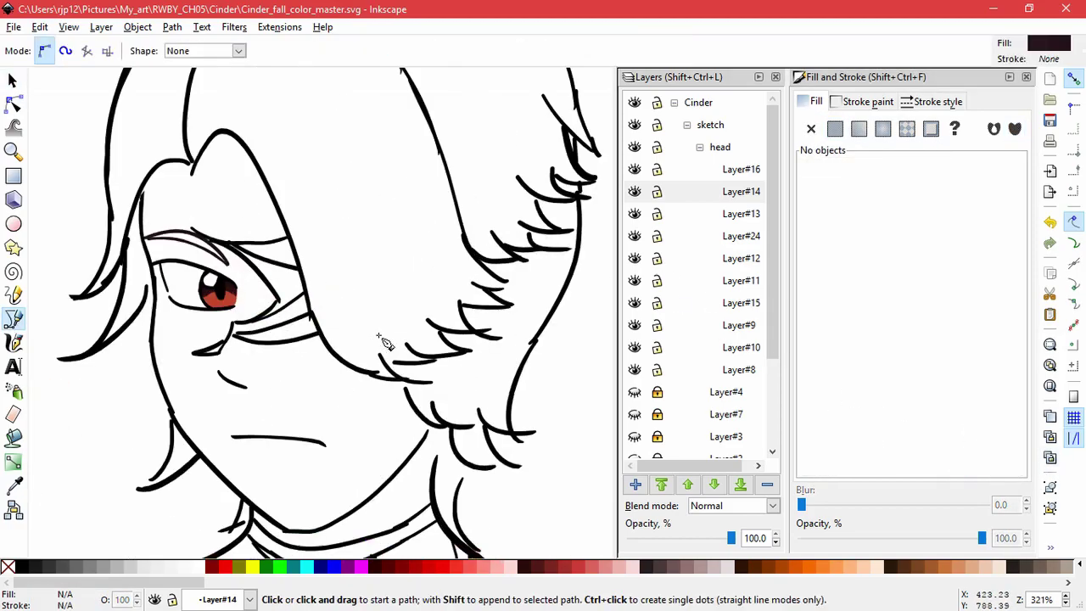
pyautogui.scroll(1, 433, 479)
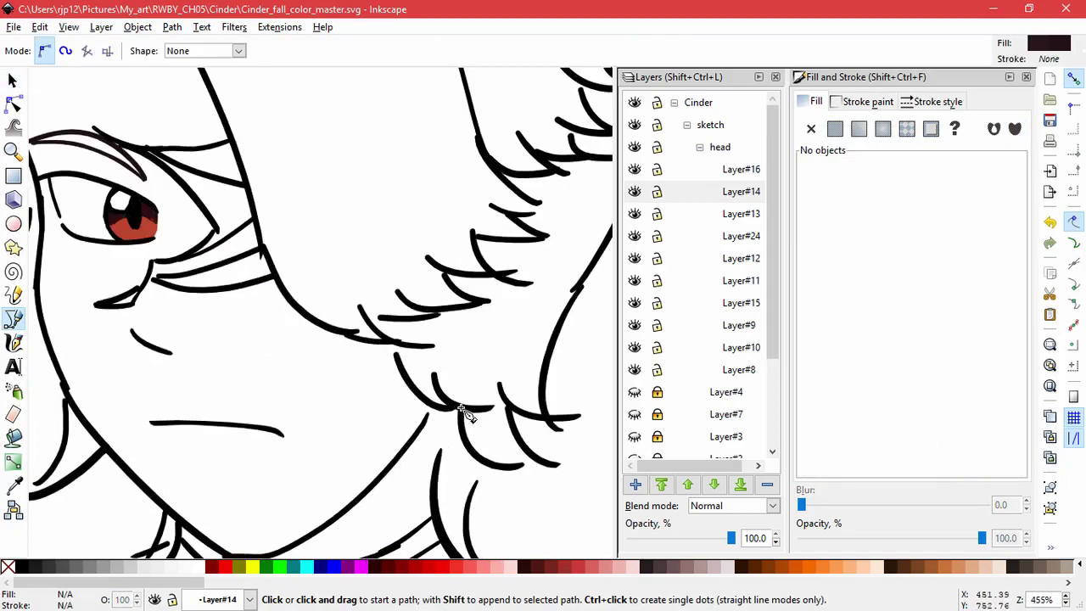
pyautogui.moveTo(462, 411); pyautogui.dragTo(438, 300)
pyautogui.click(436, 298)
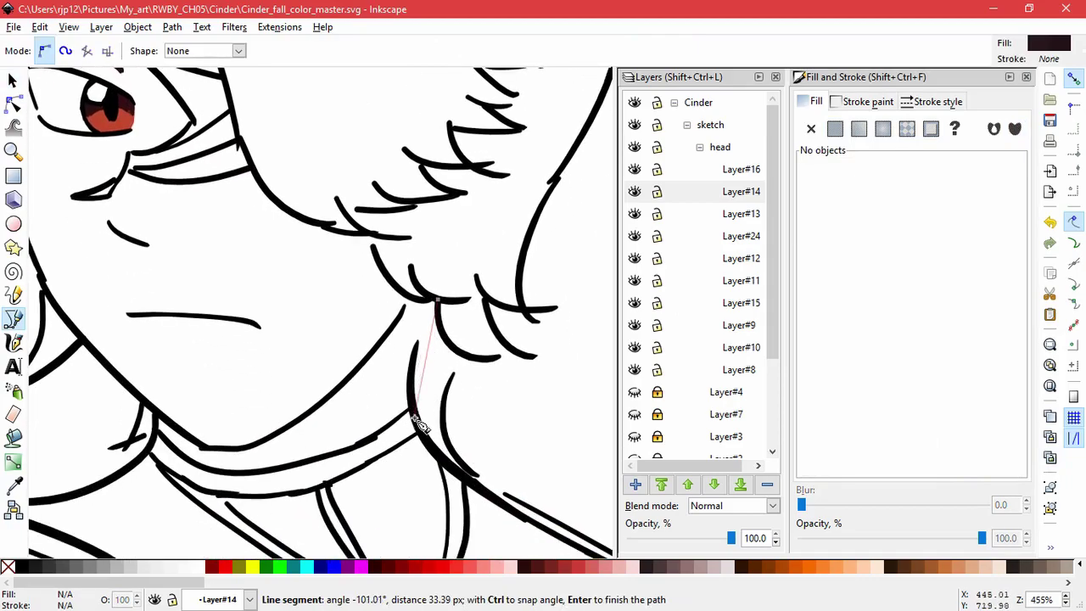
pyautogui.moveTo(416, 420); pyautogui.dragTo(431, 475)
pyautogui.click(481, 487)
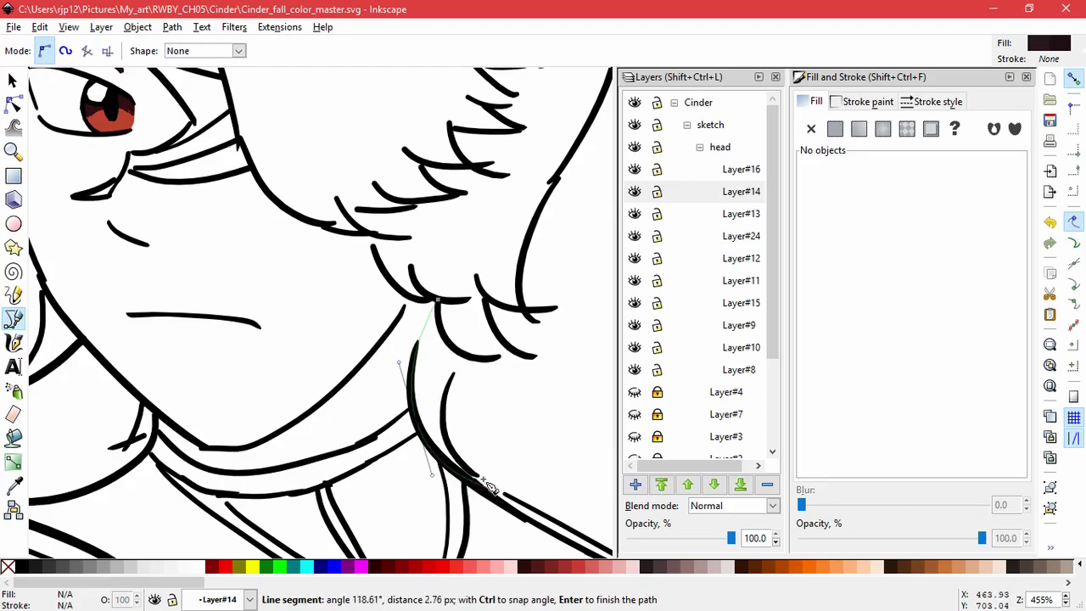
pyautogui.moveTo(442, 423); pyautogui.dragTo(451, 408)
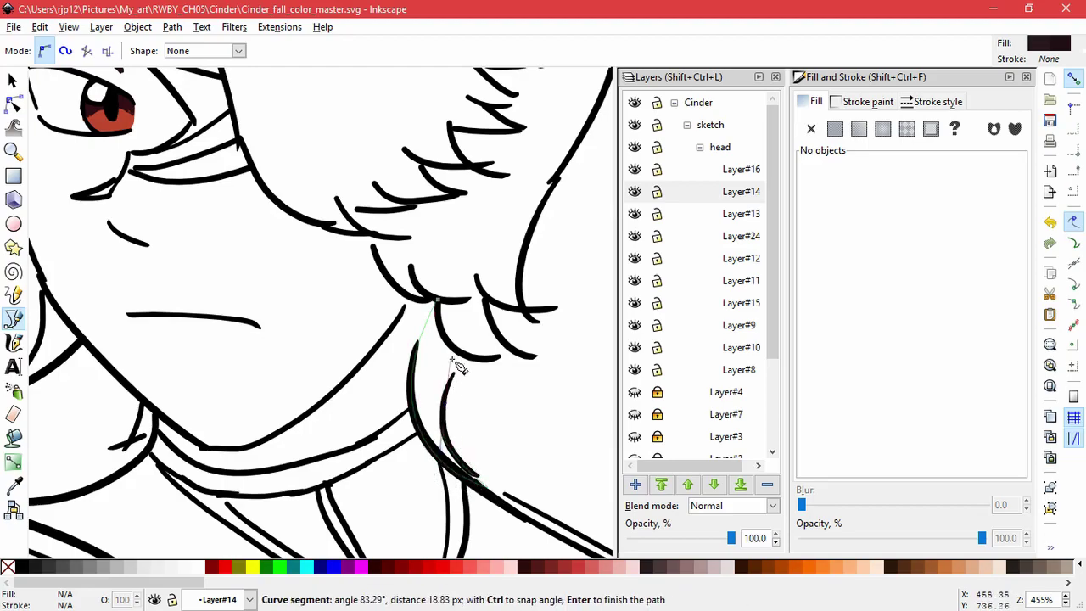
pyautogui.click(466, 357)
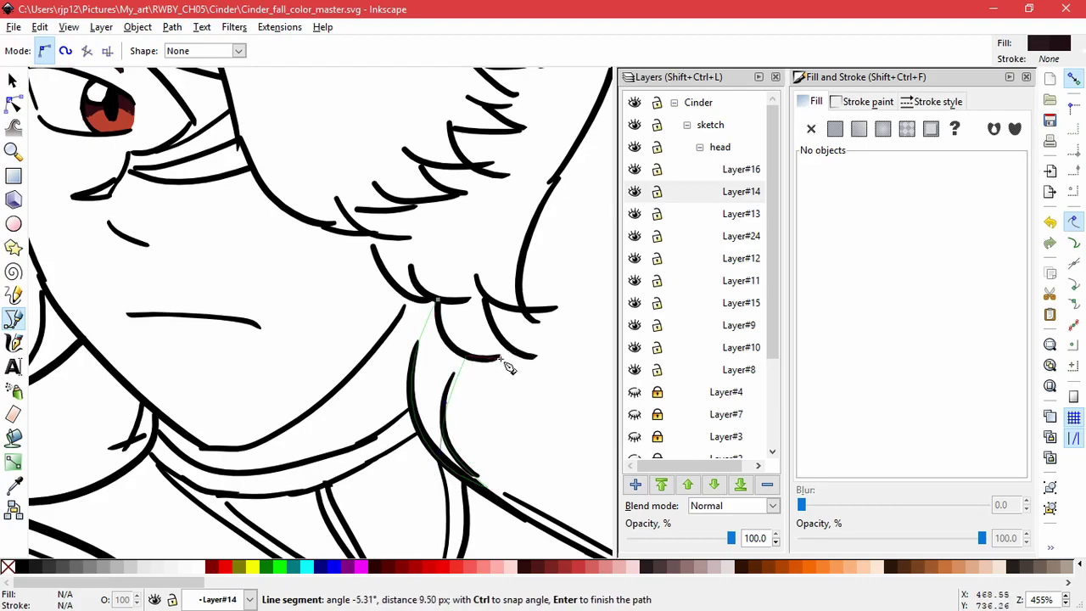
# Continue the hair path around the pointed lower tips to the base of the back hair's outer edge
pyautogui.moveTo(507, 359); pyautogui.dragTo(516, 359)
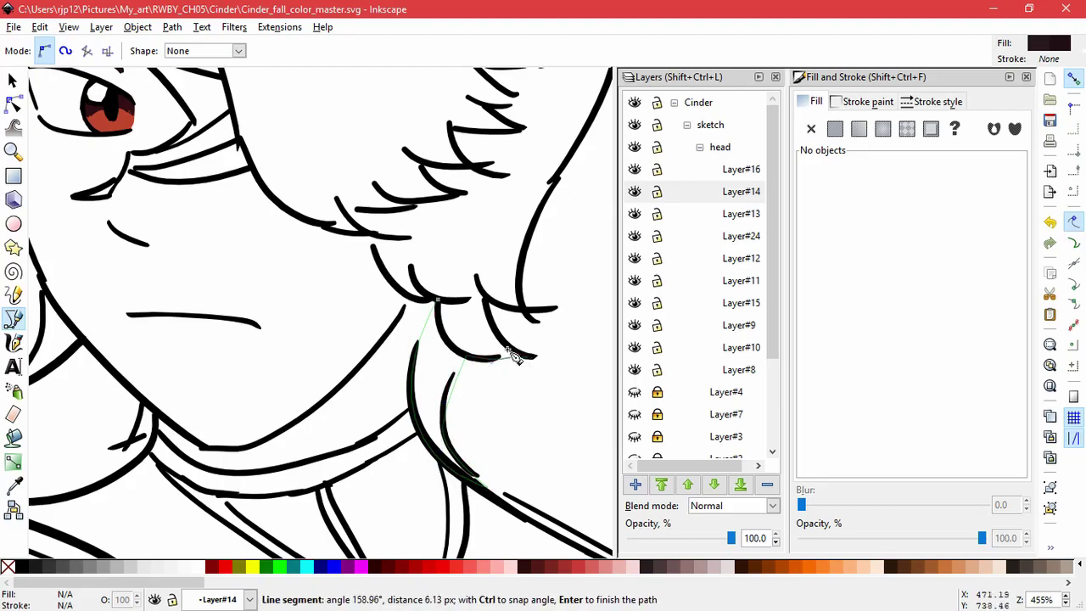
pyautogui.click(486, 298)
pyautogui.click(510, 310)
pyautogui.click(522, 311)
pyautogui.click(519, 285)
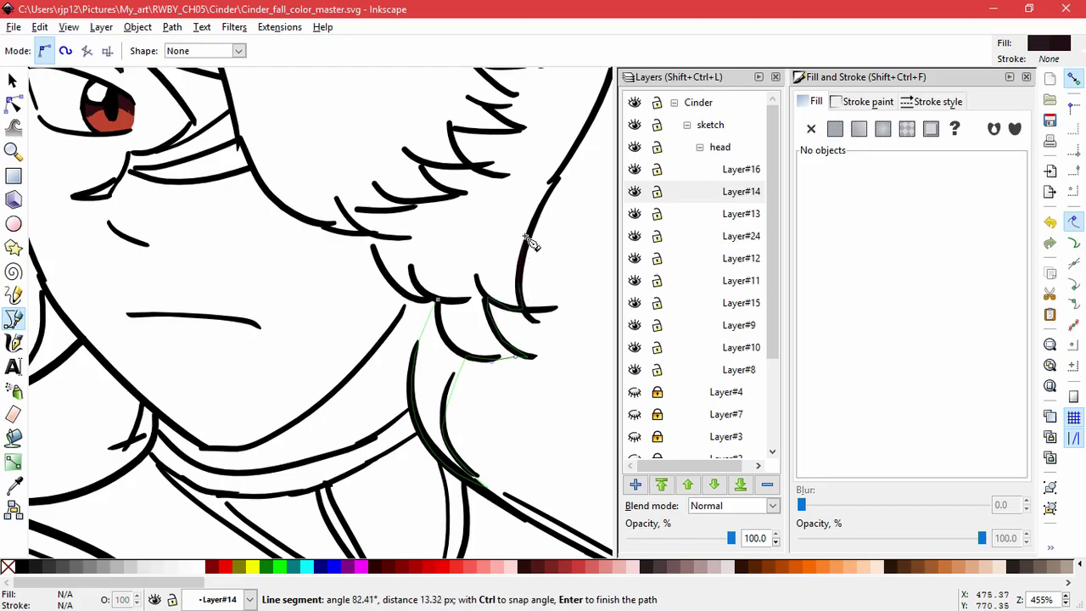
# Trace the outer edge of the back hair upward to the jagged fringe tips
pyautogui.moveTo(560, 195); pyautogui.dragTo(448, 456)
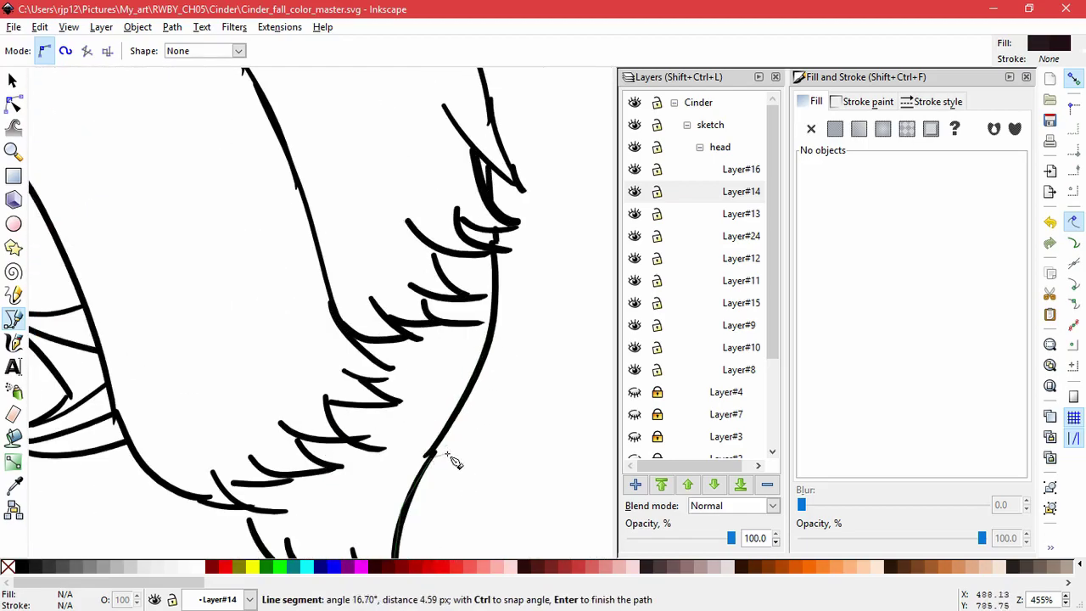
pyautogui.click(483, 371)
pyautogui.click(493, 325)
pyautogui.click(494, 273)
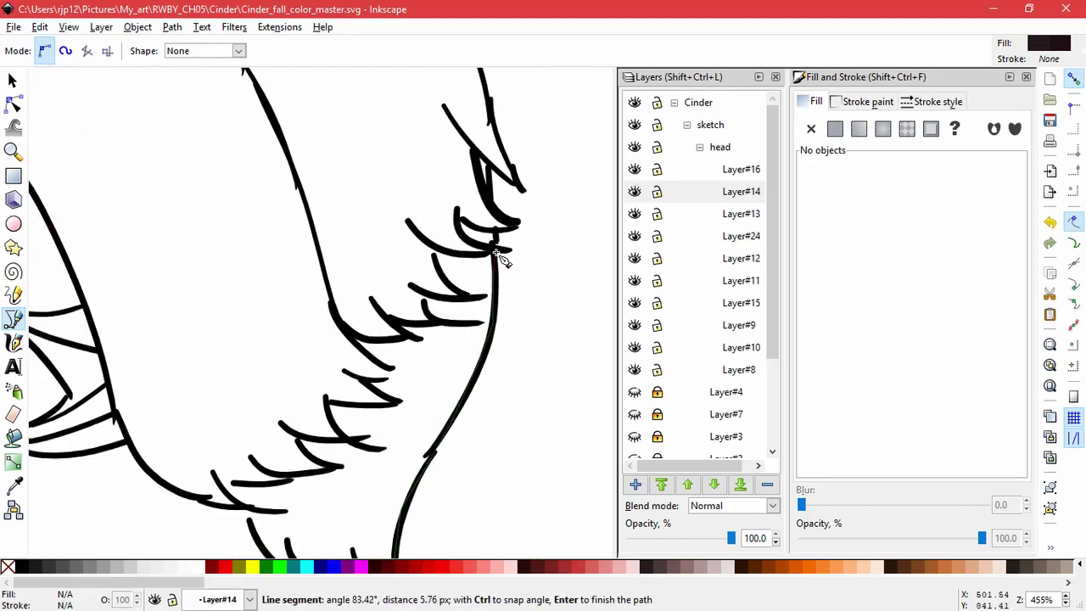
pyautogui.click(496, 250)
# Continue the hair path around the small jagged tips on the outer edge of the back hair
pyautogui.click(488, 248)
pyautogui.click(496, 242)
pyautogui.click(499, 229)
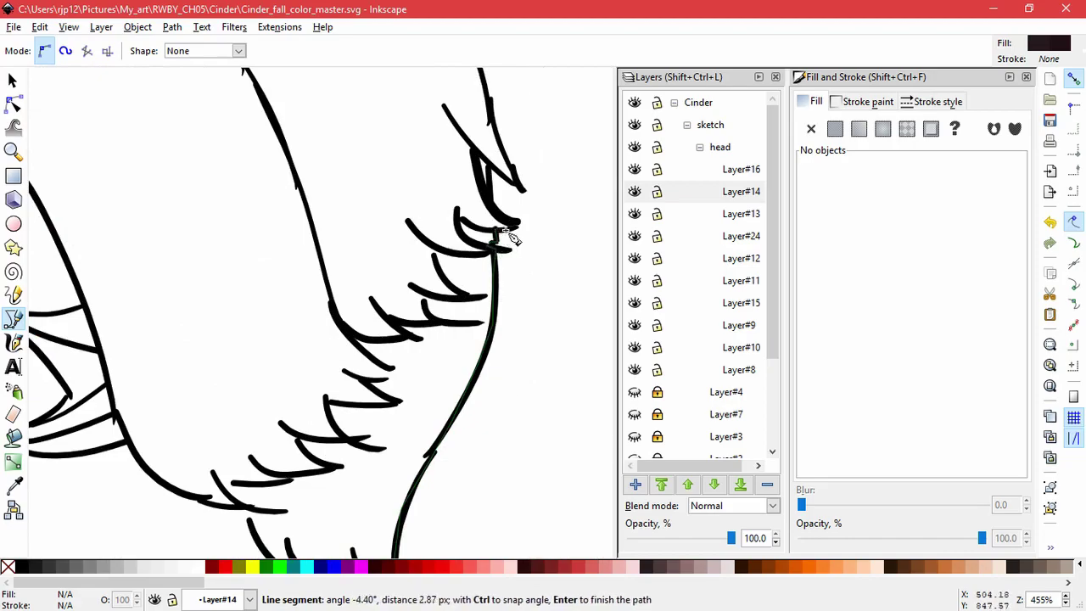
pyautogui.click(516, 225)
pyautogui.click(490, 163)
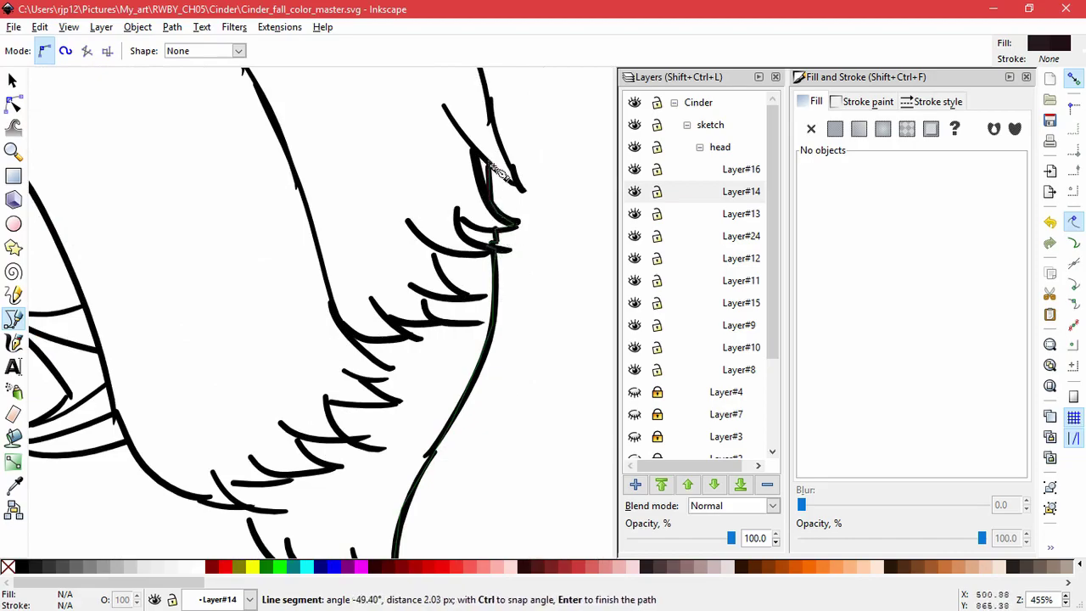
# Trace the outer edge of the back hair upward along the rear curve of the head
pyautogui.scroll(8, 507, 158)
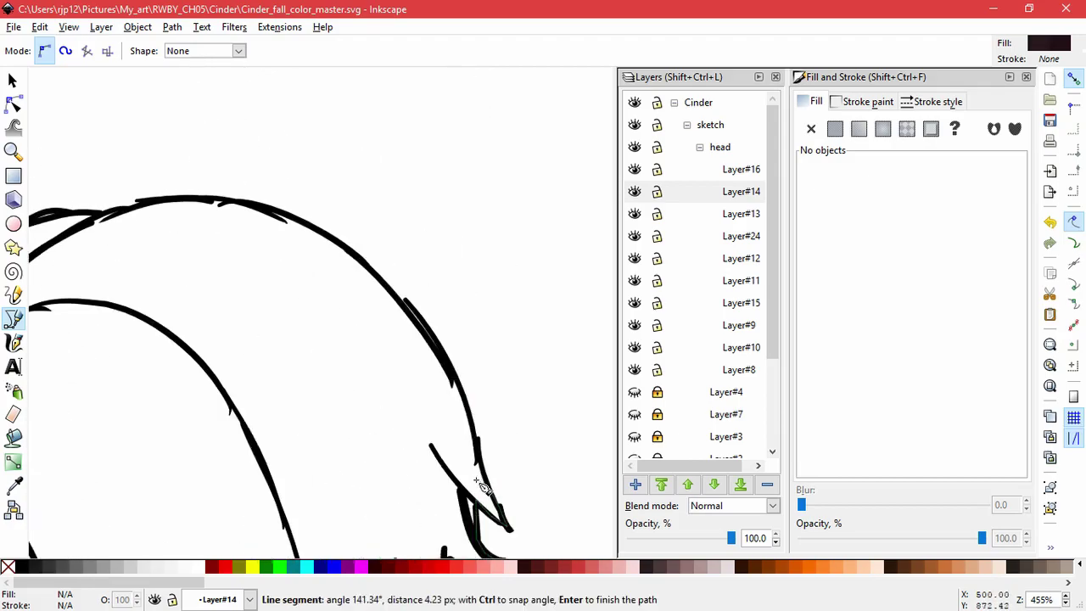
pyautogui.click(442, 356)
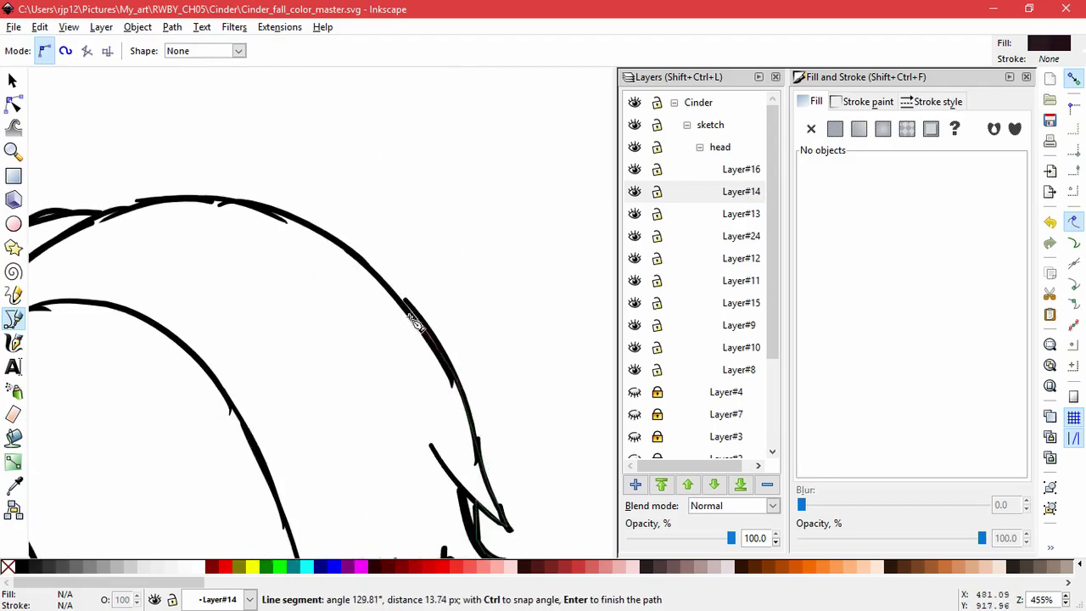
pyautogui.moveTo(409, 304); pyautogui.dragTo(692, 556)
pyautogui.click(352, 252)
pyautogui.press('space')
pyautogui.press('space')
pyautogui.moveTo(572, 480); pyautogui.dragTo(449, 344)
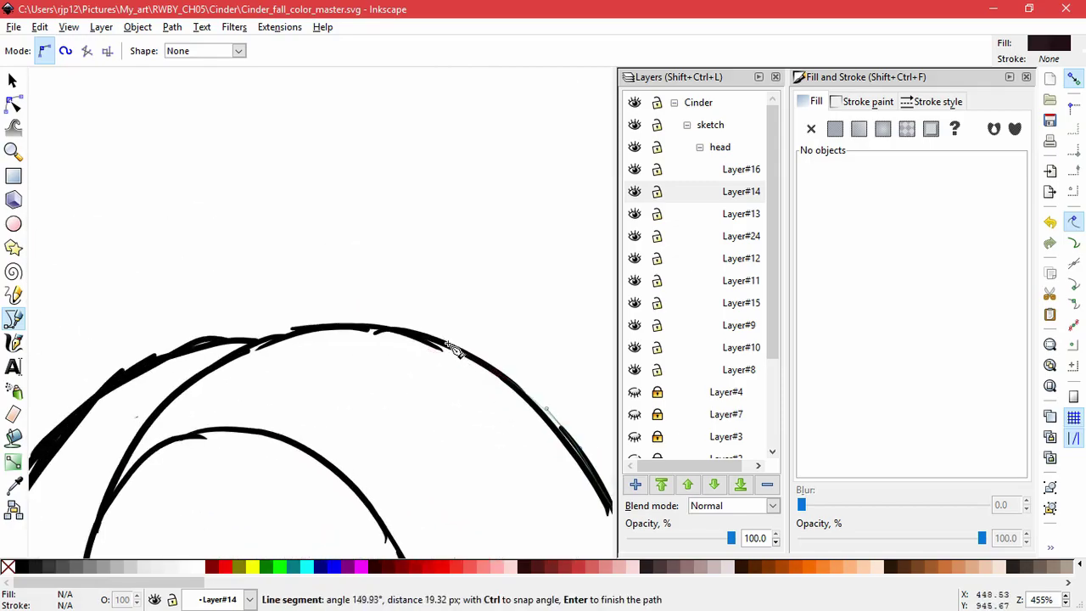
# Trace the hair outline over the crown and onto the front section's upper edge
pyautogui.click(464, 352)
pyautogui.click(432, 338)
pyautogui.click(402, 331)
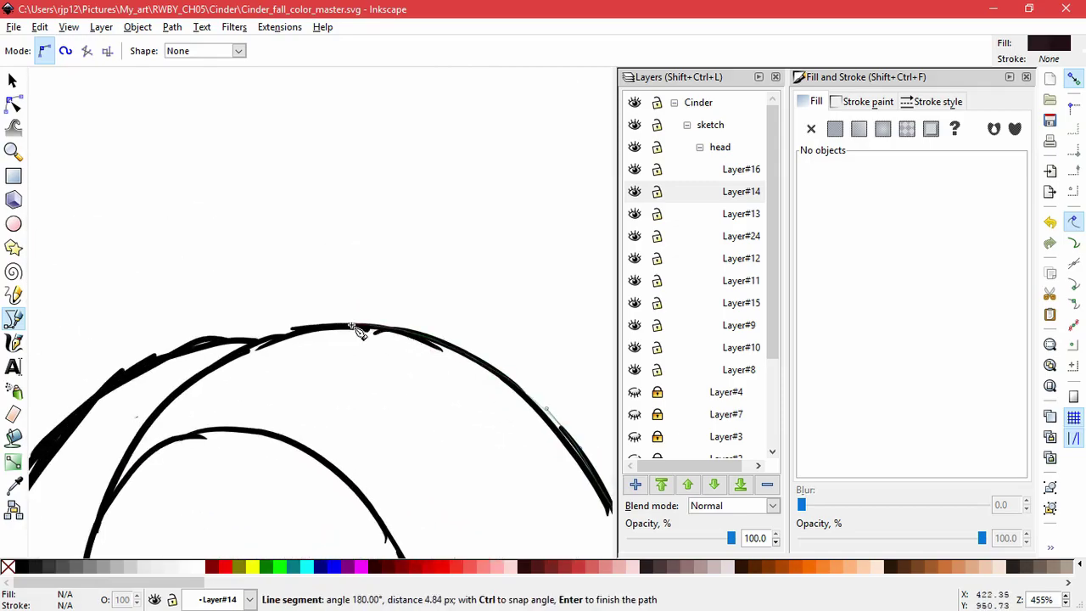
pyautogui.click(300, 332)
pyautogui.click(262, 341)
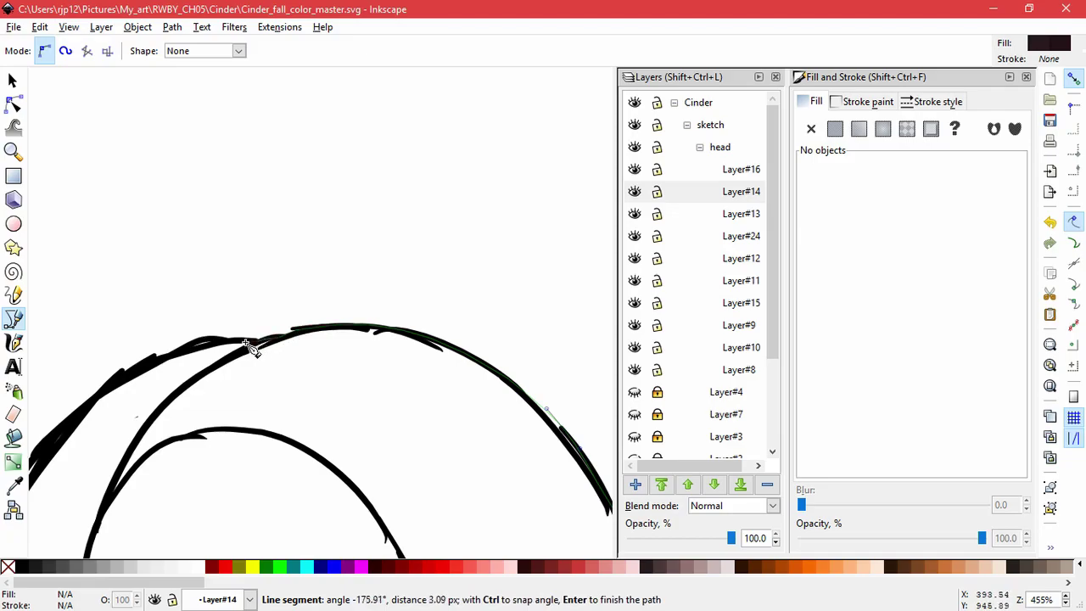
pyautogui.click(236, 340)
pyautogui.click(207, 344)
pyautogui.click(173, 353)
pyautogui.click(143, 373)
# Trace the thick sloping outline of the front hair section down from the crown
pyautogui.press('space')
pyautogui.moveTo(108, 384); pyautogui.dragTo(414, 276)
pyautogui.click(407, 286)
pyautogui.click(371, 317)
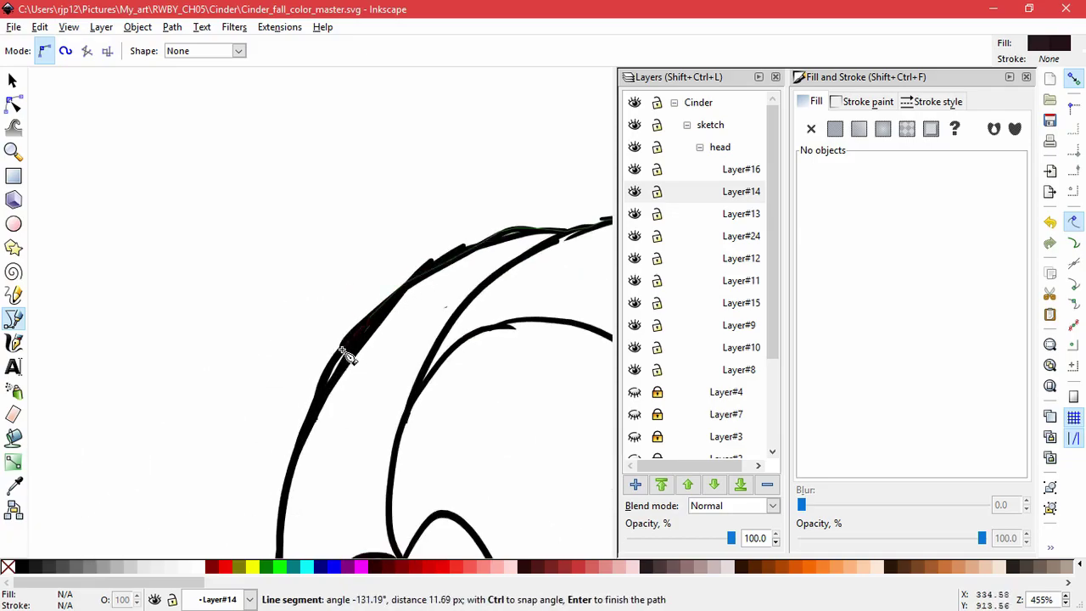
pyautogui.click(346, 354)
pyautogui.click(316, 407)
# Trace the front hair's outer edge down past the forehead toward the tip of the upper side strand
pyautogui.press('space')
pyautogui.moveTo(316, 406); pyautogui.dragTo(385, 289)
pyautogui.click(363, 336)
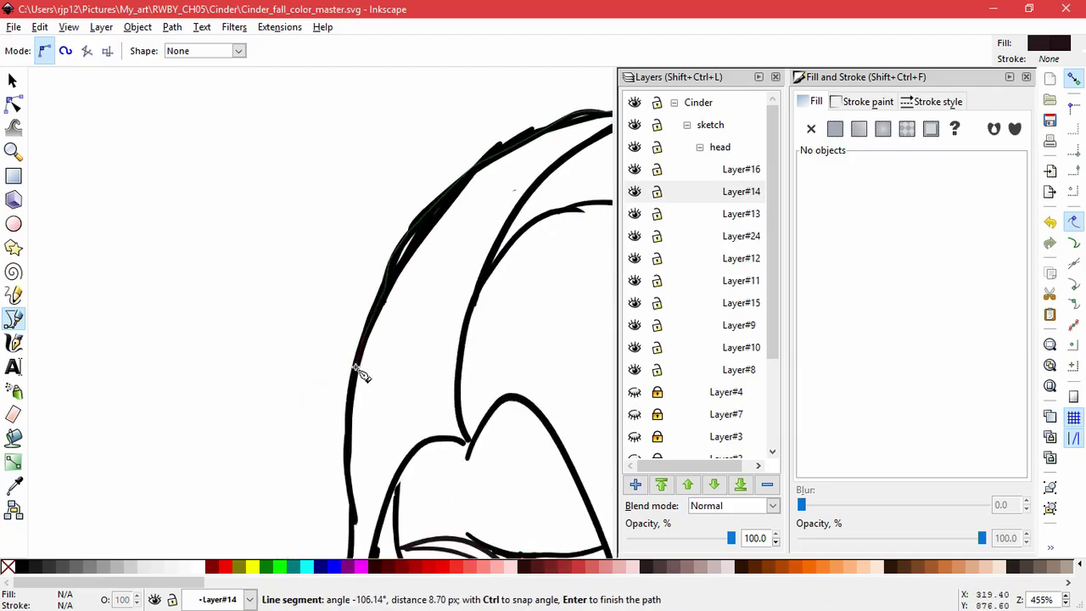
pyautogui.click(355, 372)
pyautogui.click(350, 424)
pyautogui.click(346, 459)
pyautogui.press('space')
pyautogui.moveTo(346, 458); pyautogui.dragTo(351, 311)
pyautogui.click(352, 346)
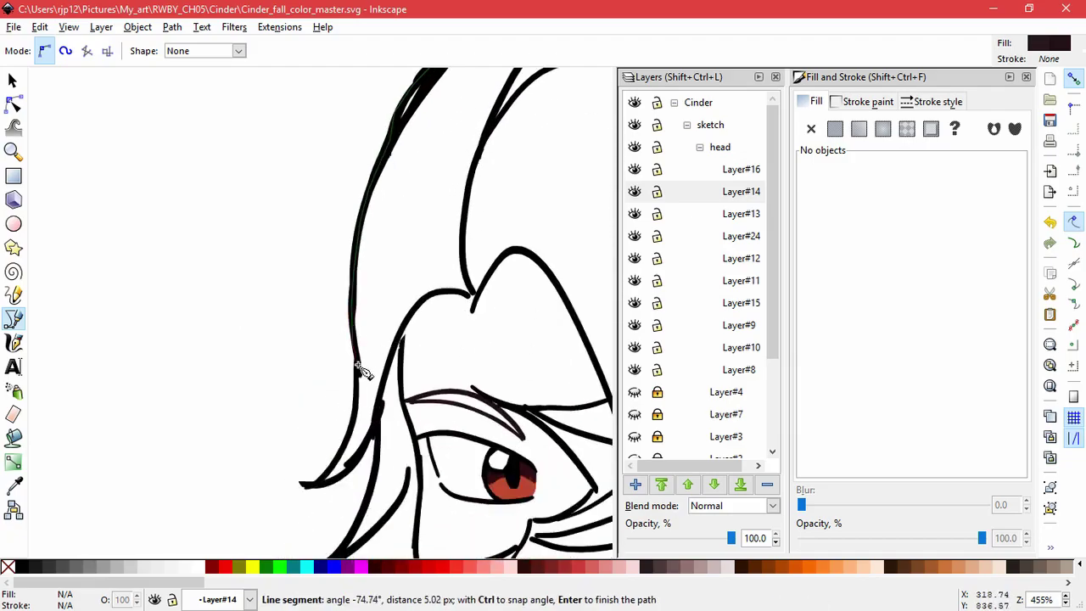
pyautogui.click(350, 434)
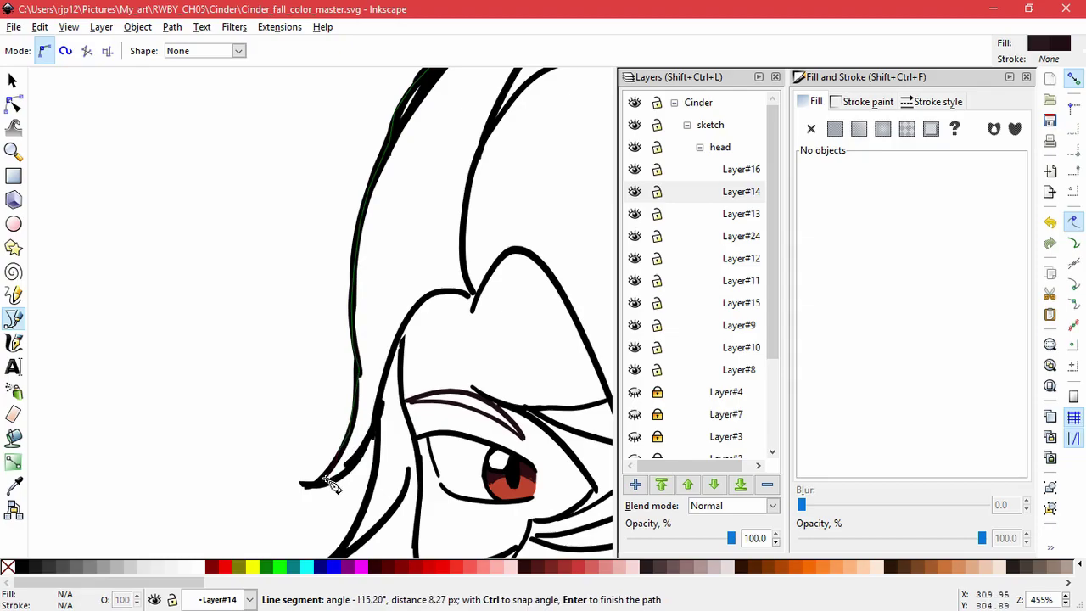
# Trace the two pointed strands beside the eye and follow the face edge up to the hairline
pyautogui.click(356, 458)
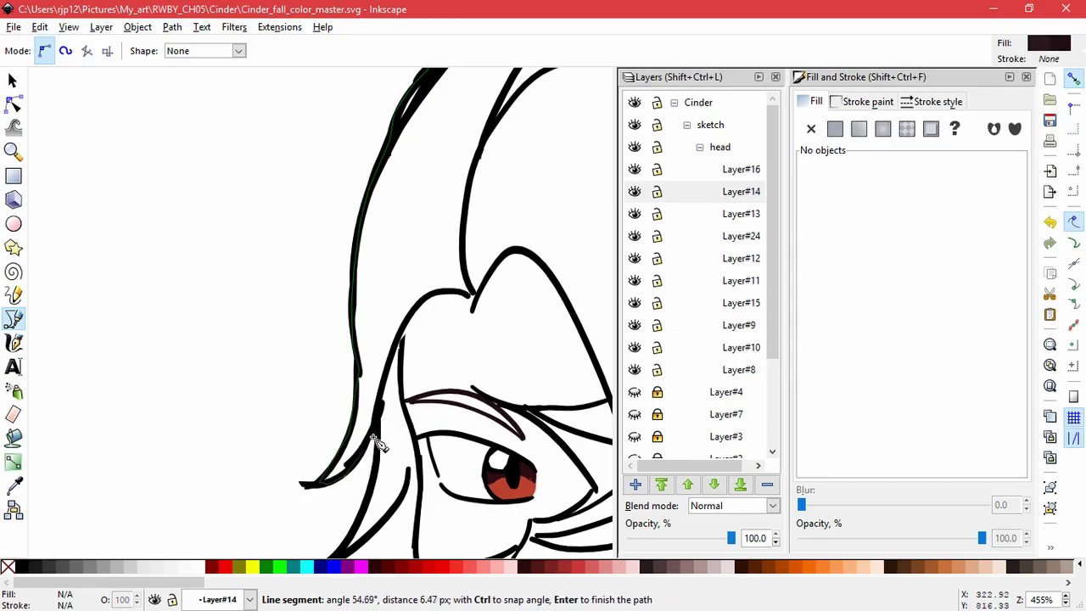
pyautogui.click(378, 427)
pyautogui.moveTo(365, 509); pyautogui.dragTo(407, 373)
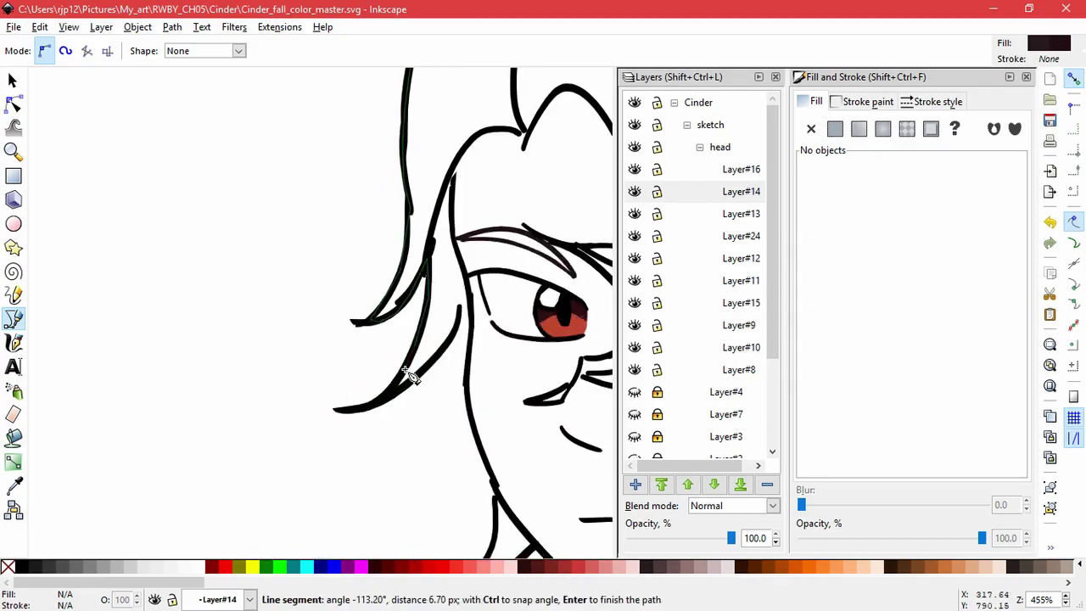
pyautogui.moveTo(456, 347); pyautogui.dragTo(468, 335)
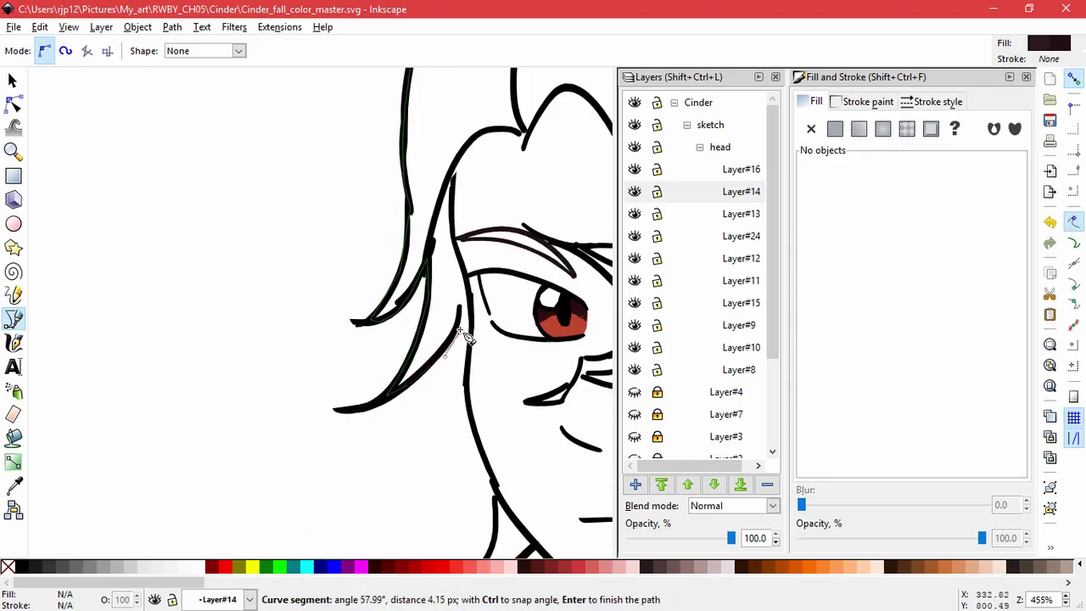
pyautogui.click(464, 285)
pyautogui.click(459, 266)
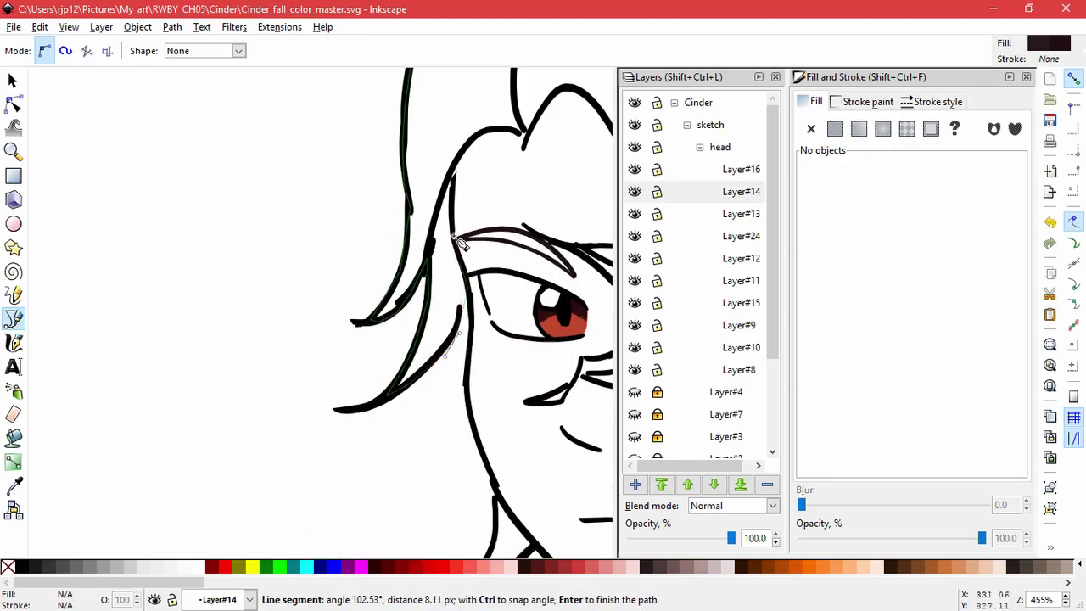
pyautogui.click(451, 222)
pyautogui.click(459, 190)
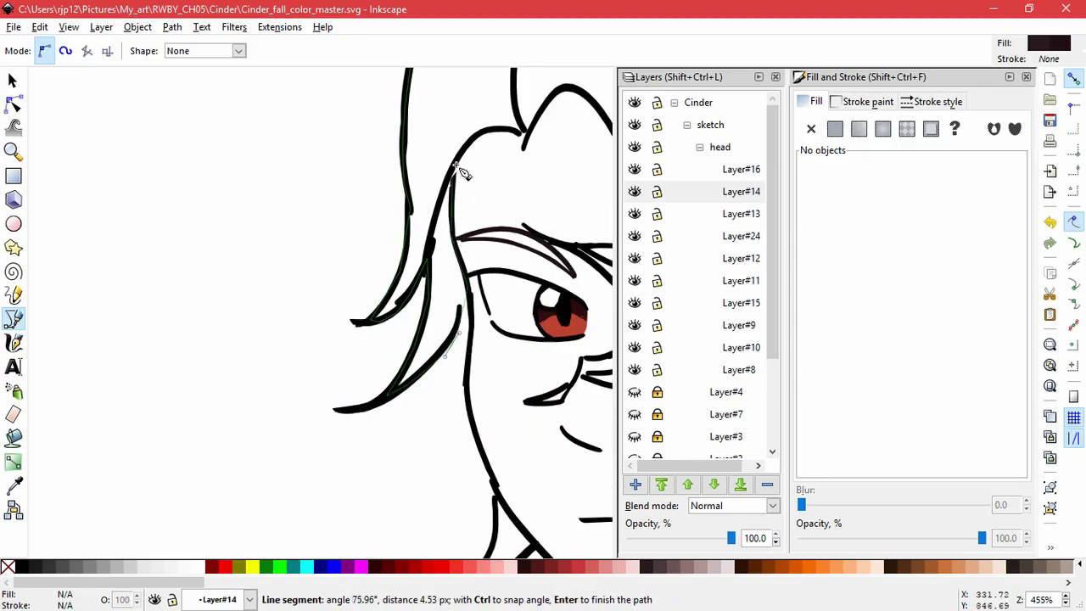
# Trace the hairline across the forehead, over the parting's peak and down the start of the bangs
pyautogui.click(512, 129)
pyautogui.moveTo(523, 133); pyautogui.dragTo(283, 251)
pyautogui.click(290, 248)
pyautogui.click(293, 234)
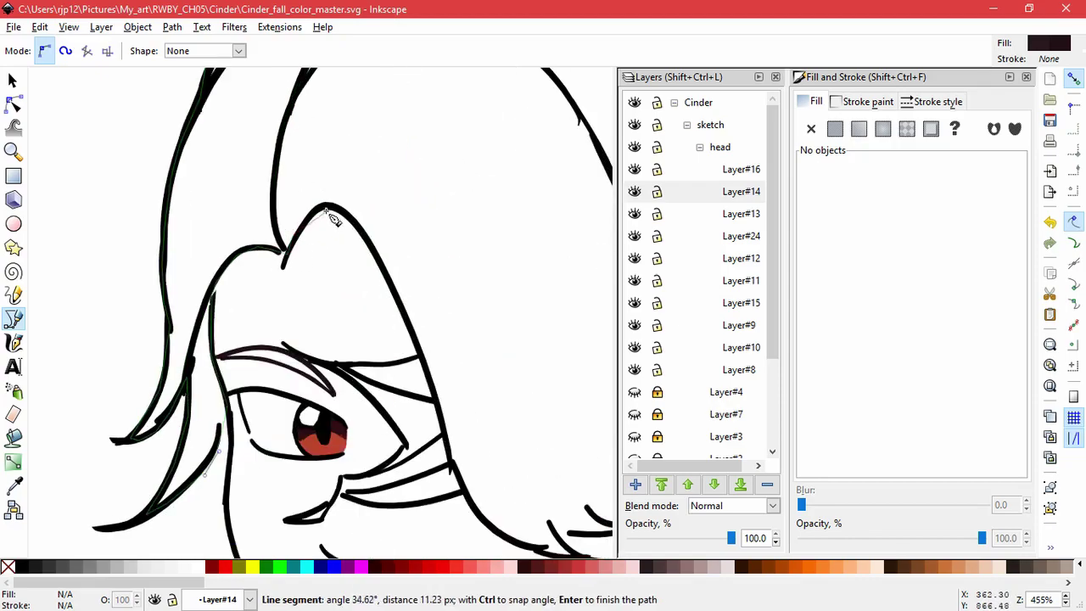
pyautogui.click(349, 213)
pyautogui.click(368, 239)
pyautogui.click(413, 326)
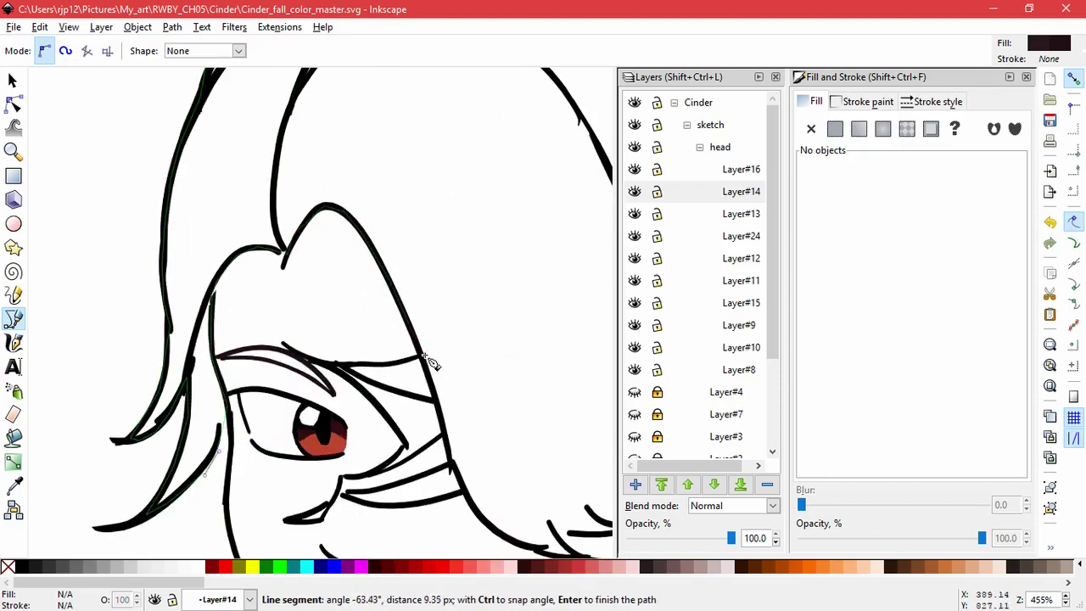
# Trace the inner edge of the bangs past the eye-side lines and down across the cheek
pyautogui.click(424, 368)
pyautogui.click(447, 437)
pyautogui.moveTo(468, 499); pyautogui.dragTo(363, 420)
pyautogui.click(371, 436)
pyautogui.click(397, 456)
pyautogui.click(431, 468)
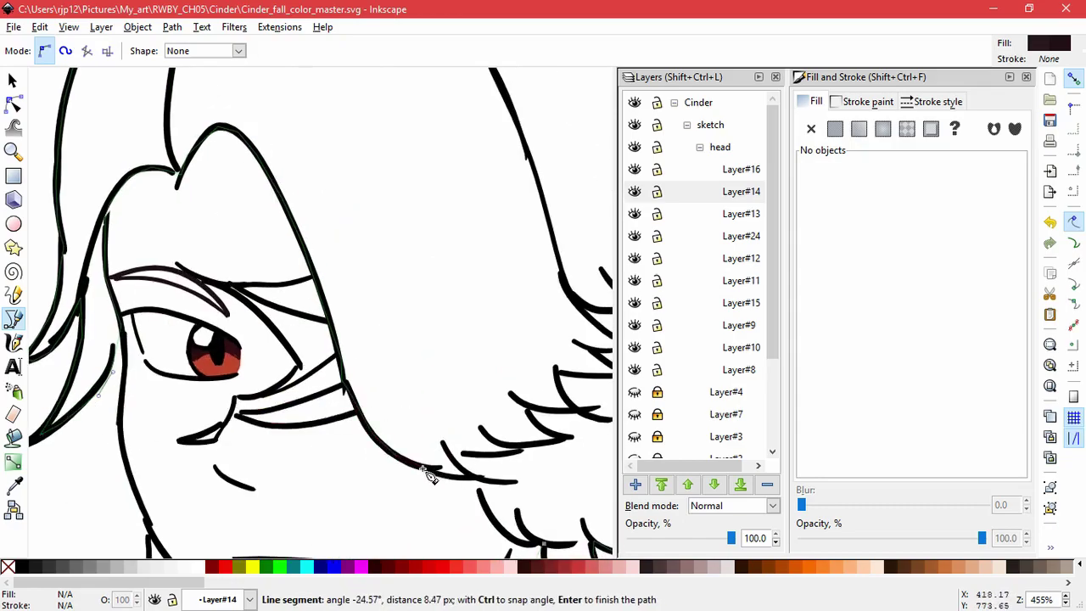
# Trace the lower tips of the bangs back to the starting node and close the hair path
pyautogui.click(448, 479)
pyautogui.click(478, 481)
pyautogui.click(480, 496)
pyautogui.moveTo(509, 532); pyautogui.dragTo(410, 479)
pyautogui.click(400, 474)
pyautogui.click(426, 491)
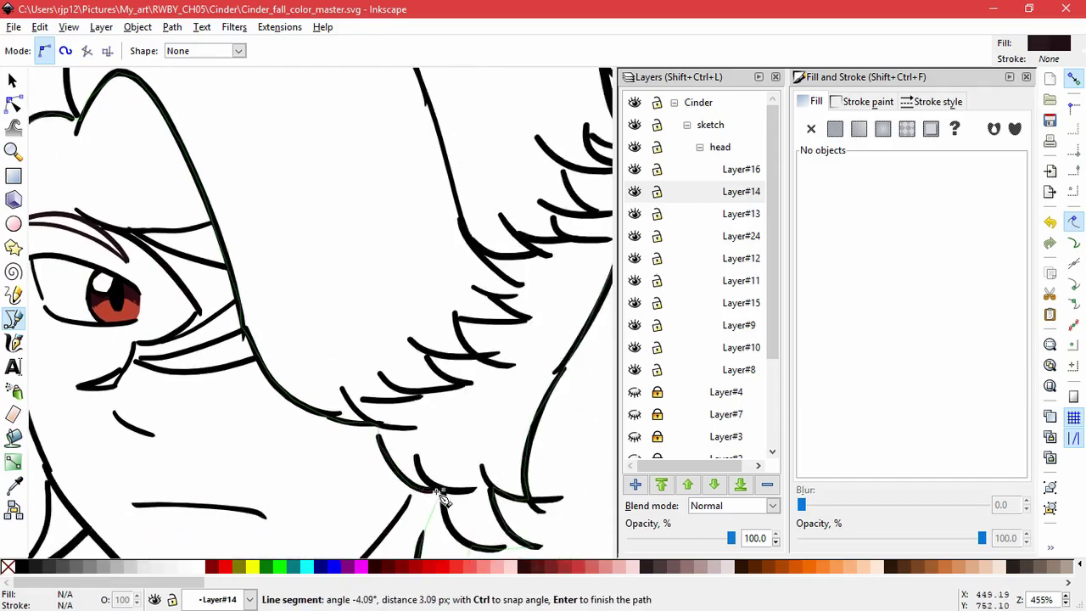
pyautogui.click(438, 493)
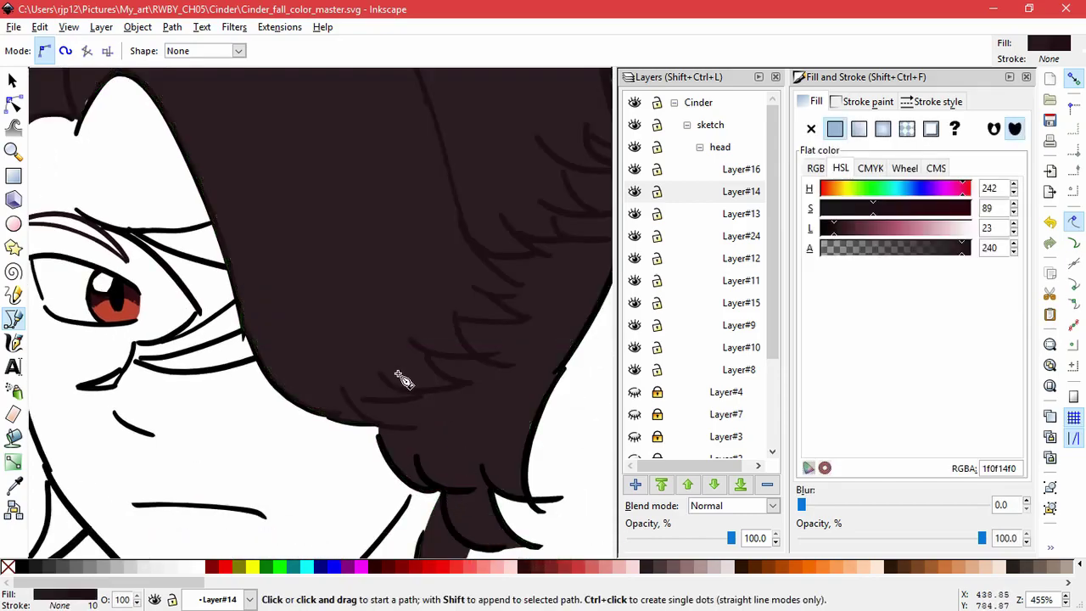
# Cut the finished dark hair shape out of Layer#14
pyautogui.press('5')
pyautogui.scroll(8, 325, 223)
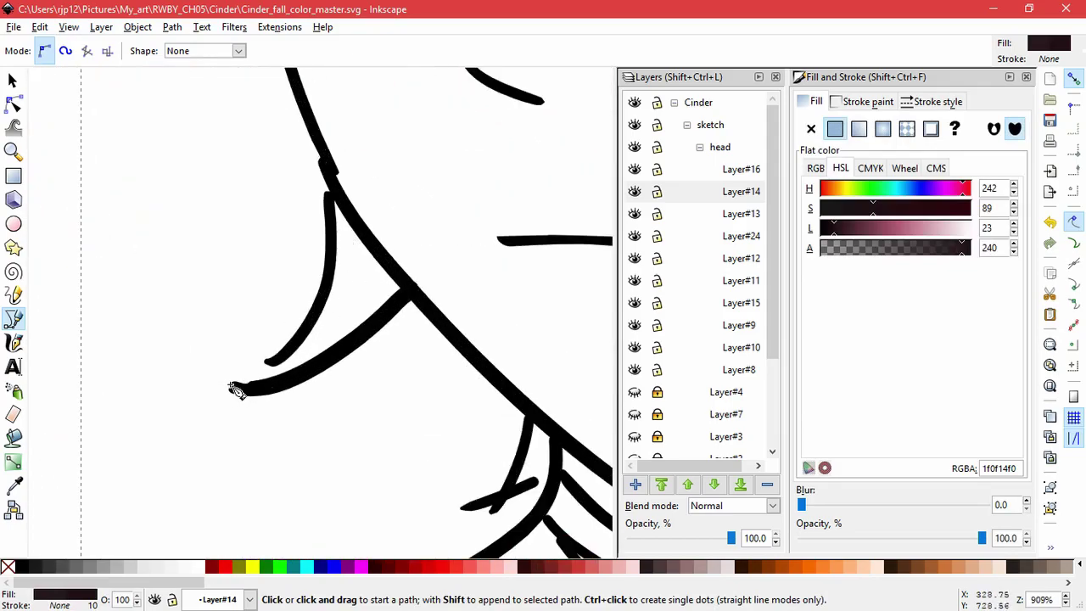
pyautogui.scroll(-3, 238, 221)
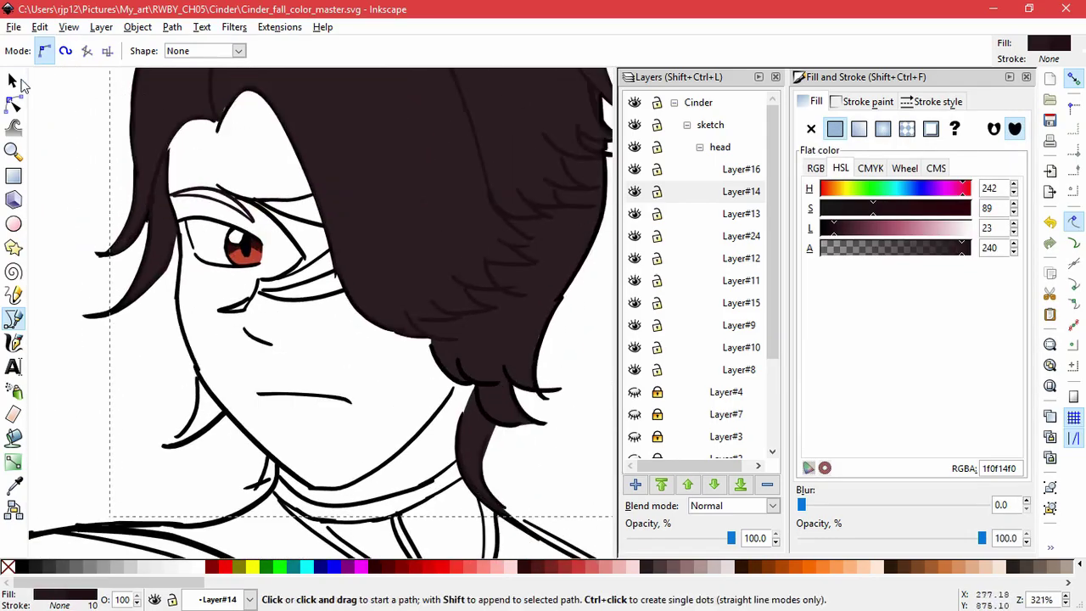
pyautogui.press('space')
pyautogui.hotkey('ctrl', 'x')
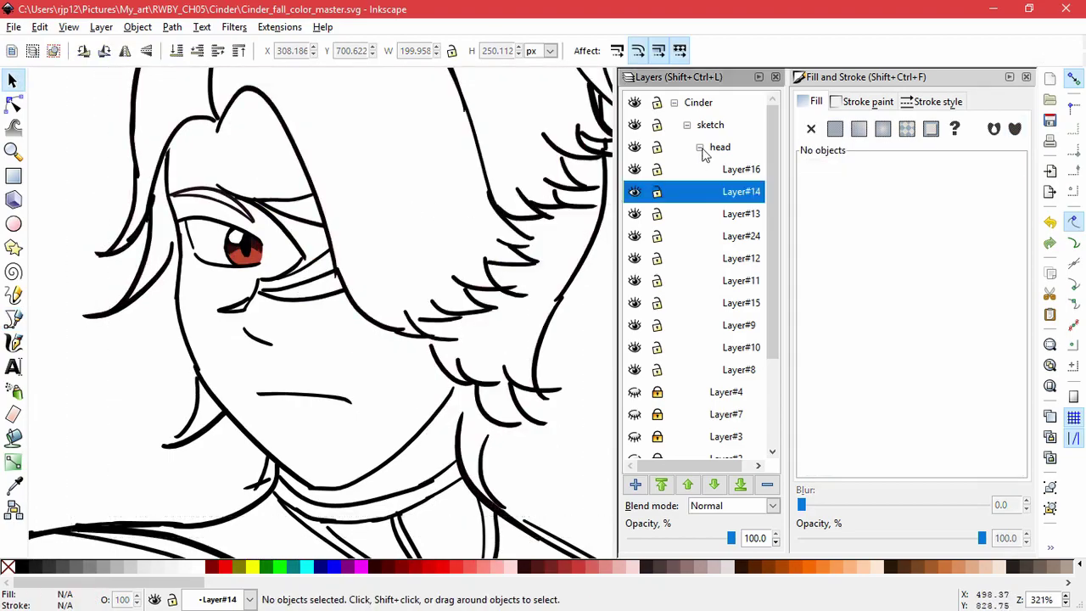
# Try adding a new layer above Layer#23 in the colors group
pyautogui.click(699, 147)
pyautogui.click(705, 326)
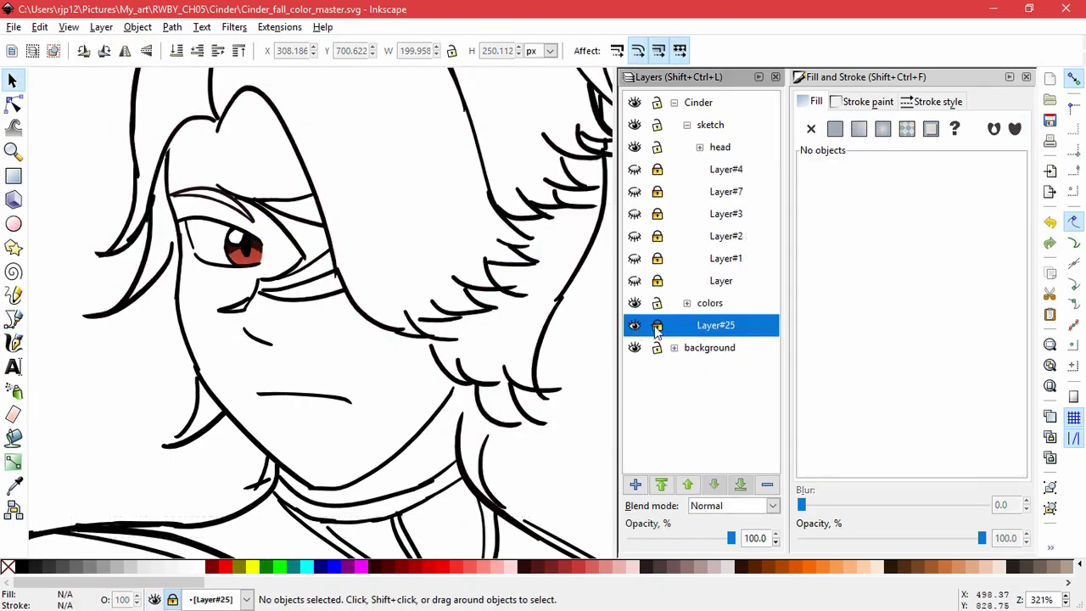
pyautogui.click(687, 304)
pyautogui.click(634, 326)
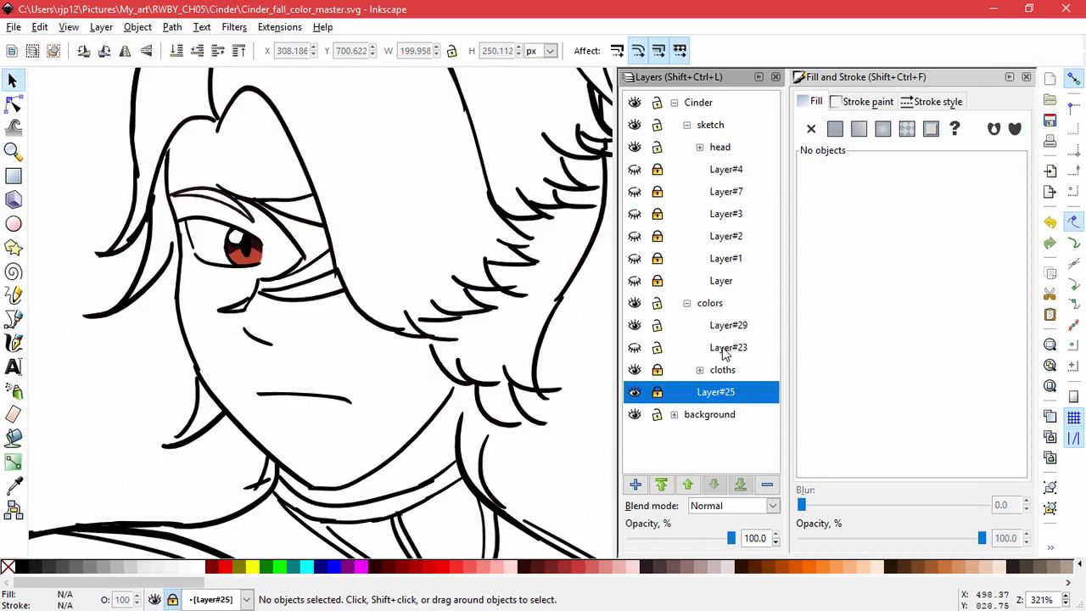
pyautogui.click(723, 348)
pyautogui.click(635, 484)
pyautogui.click(601, 363)
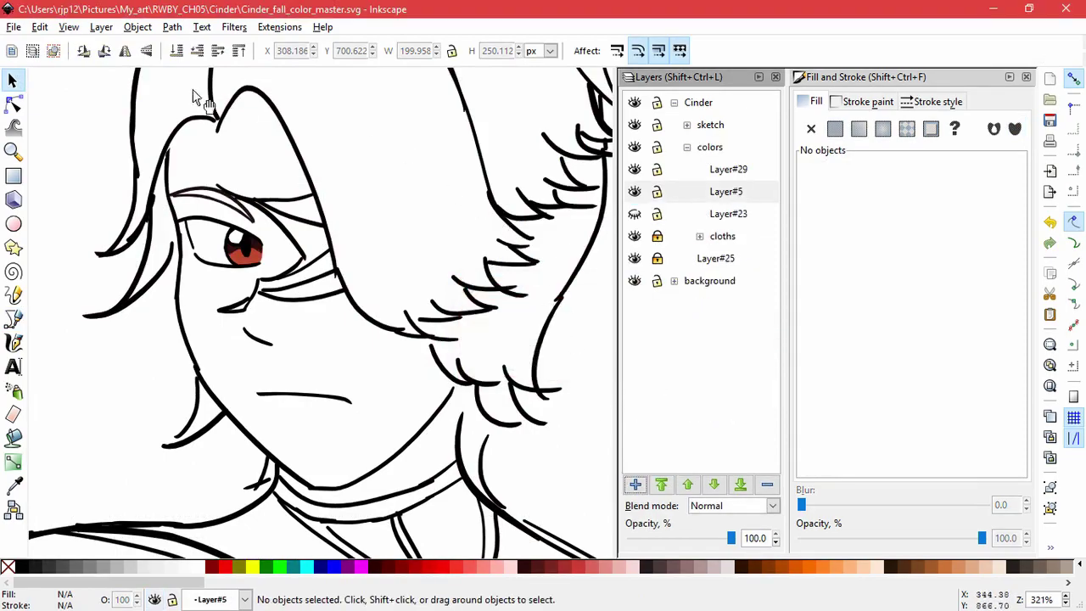
# Try pasting the hair shape in place on the new layer in the colors group
pyautogui.click(40, 26)
pyautogui.click(85, 167)
pyautogui.click(591, 299)
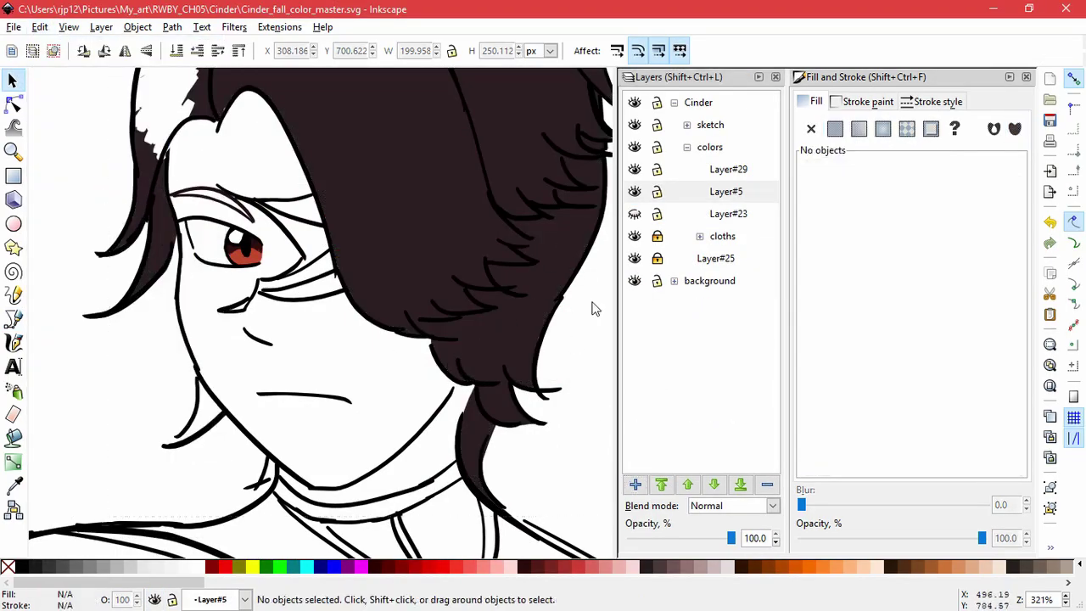
pyautogui.moveTo(588, 282); pyautogui.dragTo(576, 400)
pyautogui.moveTo(419, 281); pyautogui.dragTo(468, 356)
# Undo the hair shape's paste and the new layer in the colors group
pyautogui.click(711, 150)
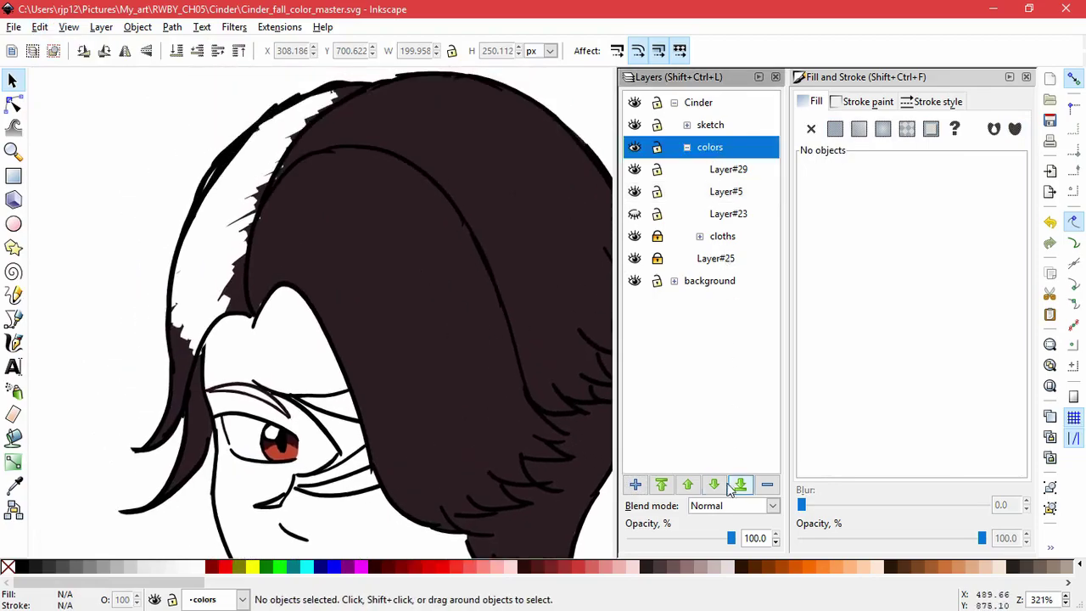
pyautogui.click(720, 170)
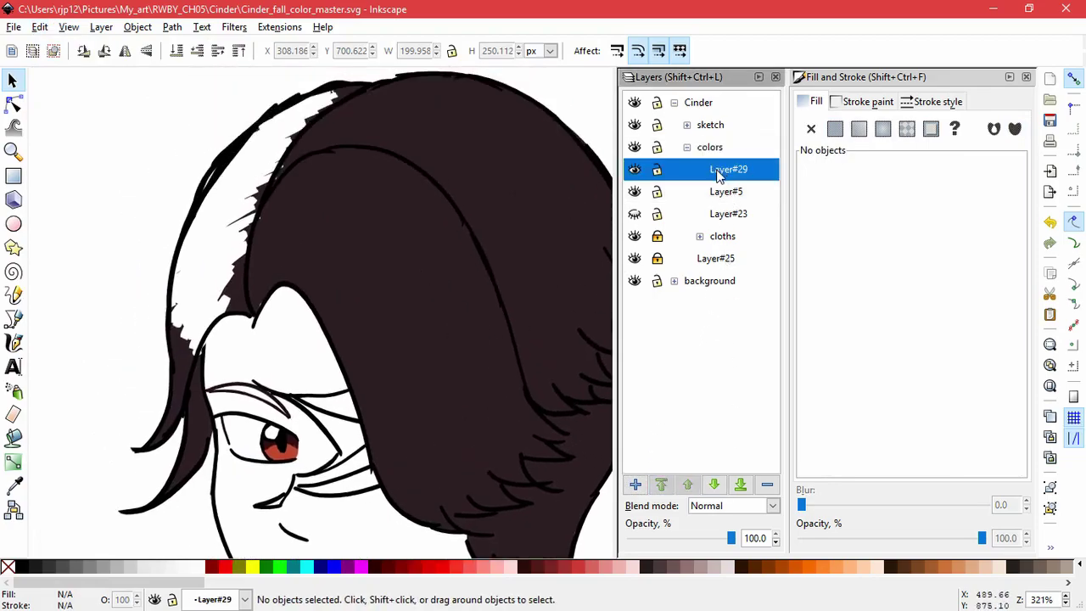
pyautogui.hotkey('ctrl', 'z')
pyautogui.hotkey('ctrl', 'z')
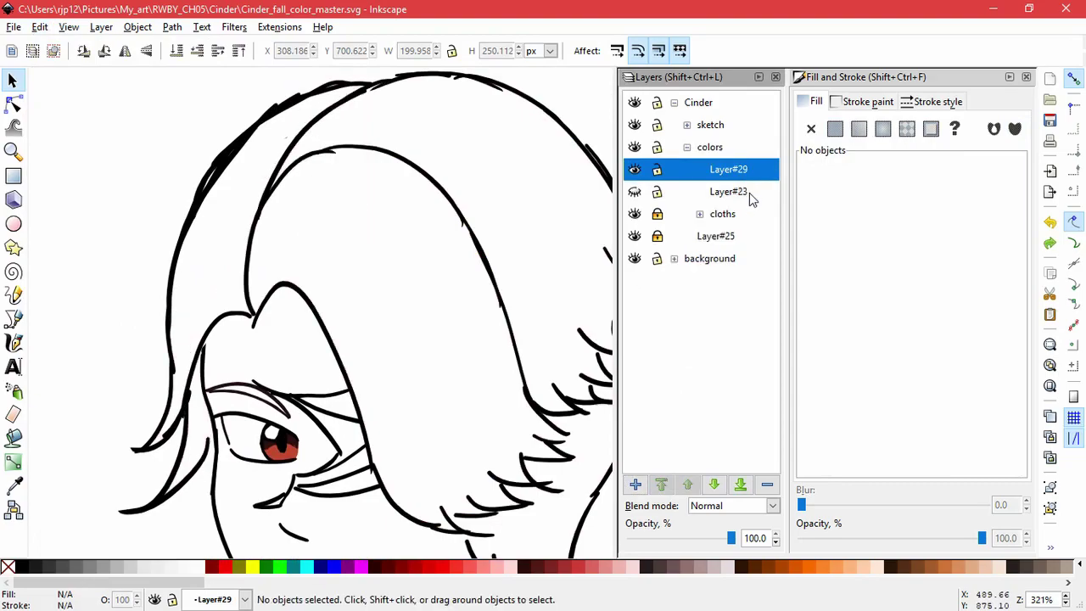
# Add a new layer above the sketch layer and set its blend mode to Multiply
pyautogui.click(710, 124)
pyautogui.click(635, 485)
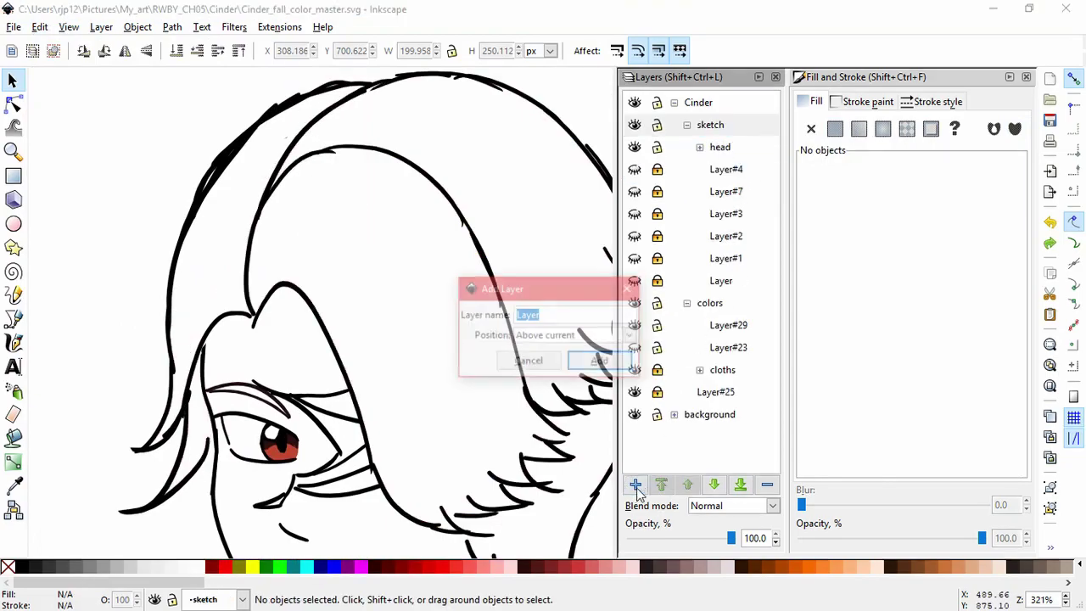
pyautogui.press('Return')
pyautogui.click(757, 506)
pyautogui.click(750, 543)
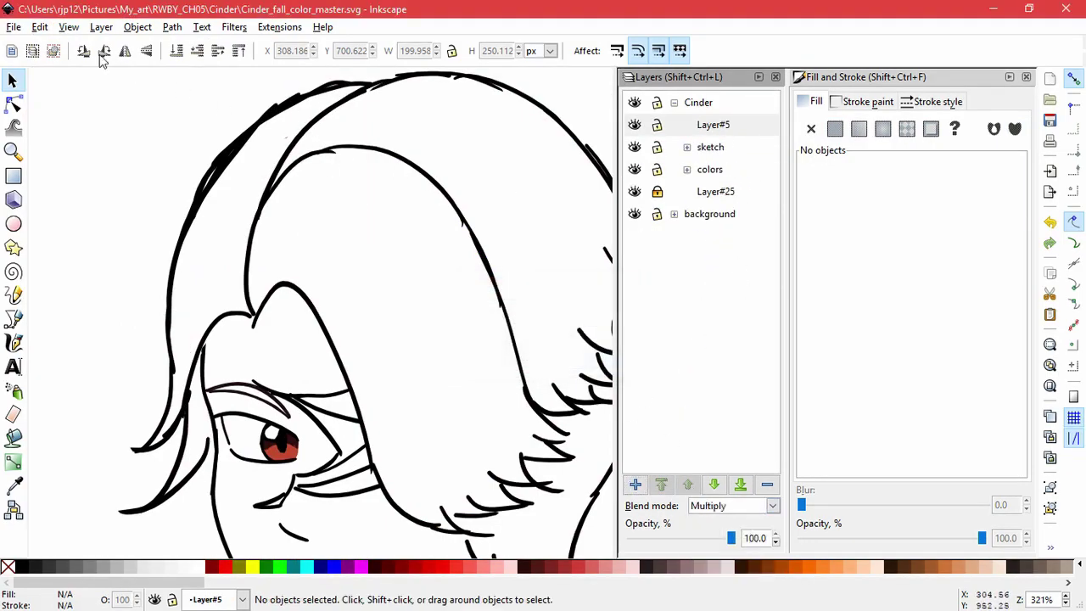
# Paste the hair shape in place on the Multiply layer and deselect it
pyautogui.click(40, 26)
pyautogui.click(64, 167)
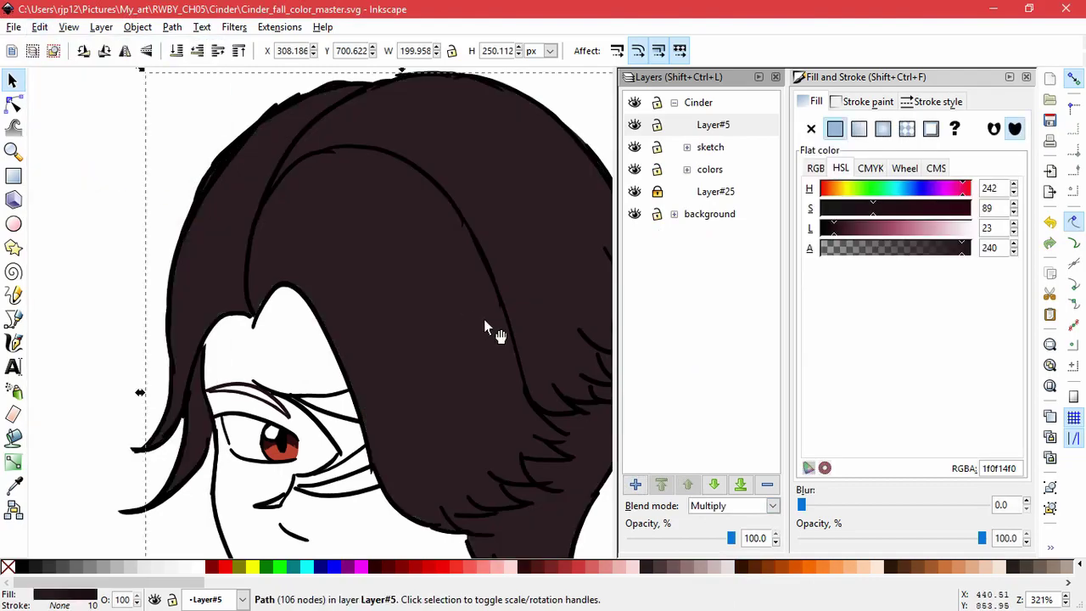
pyautogui.click(106, 248)
pyautogui.moveTo(446, 391); pyautogui.dragTo(308, 221)
pyautogui.moveTo(406, 389); pyautogui.dragTo(417, 375)
pyautogui.moveTo(293, 422); pyautogui.dragTo(377, 388)
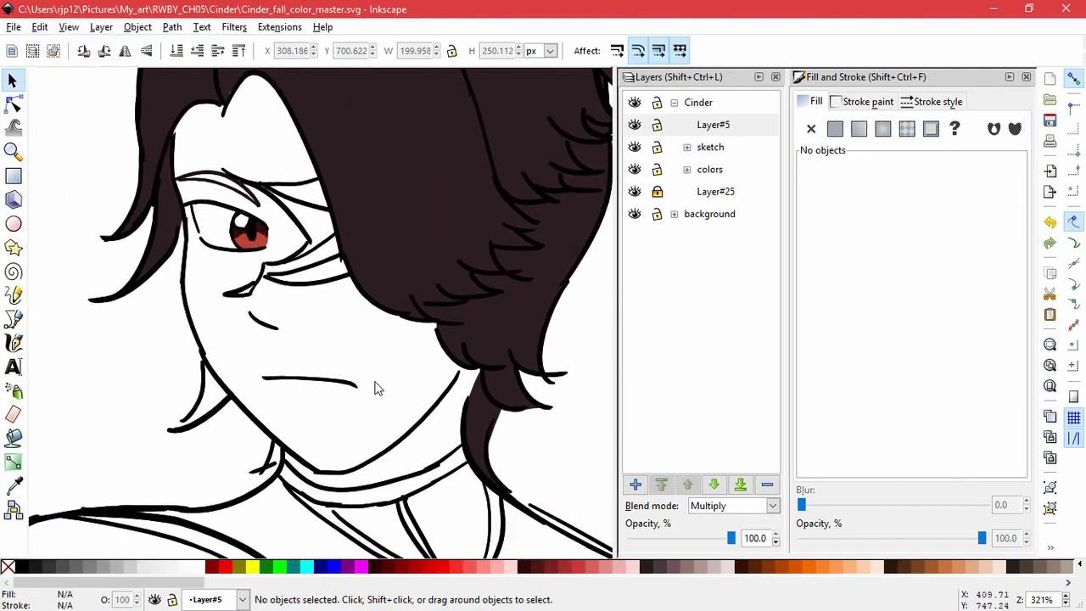
# Trace a closed dark fill shape over the pointed hair strand beside the left jaw on the Multiply layer
pyautogui.moveTo(247, 364); pyautogui.dragTo(416, 298)
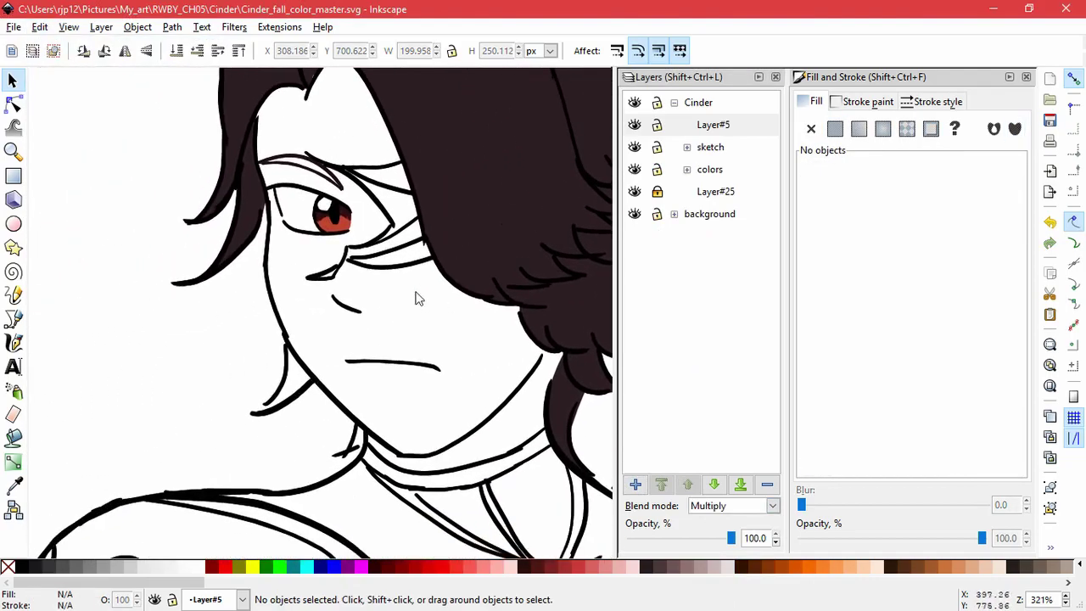
pyautogui.click(15, 320)
pyautogui.scroll(3, 284, 392)
pyautogui.click(292, 242)
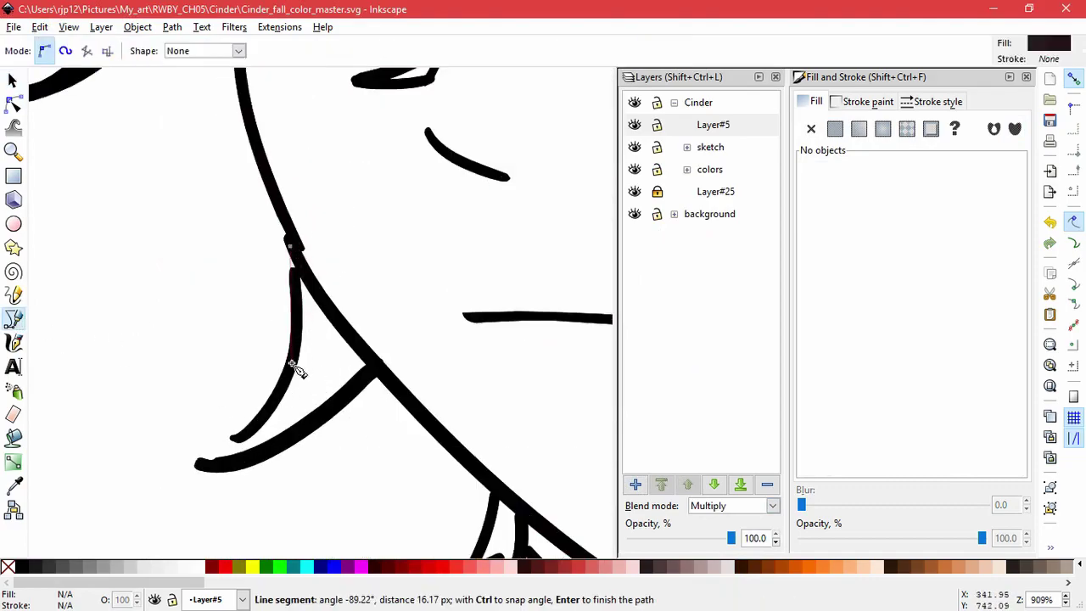
pyautogui.moveTo(294, 369); pyautogui.dragTo(376, 365)
pyautogui.click(221, 455)
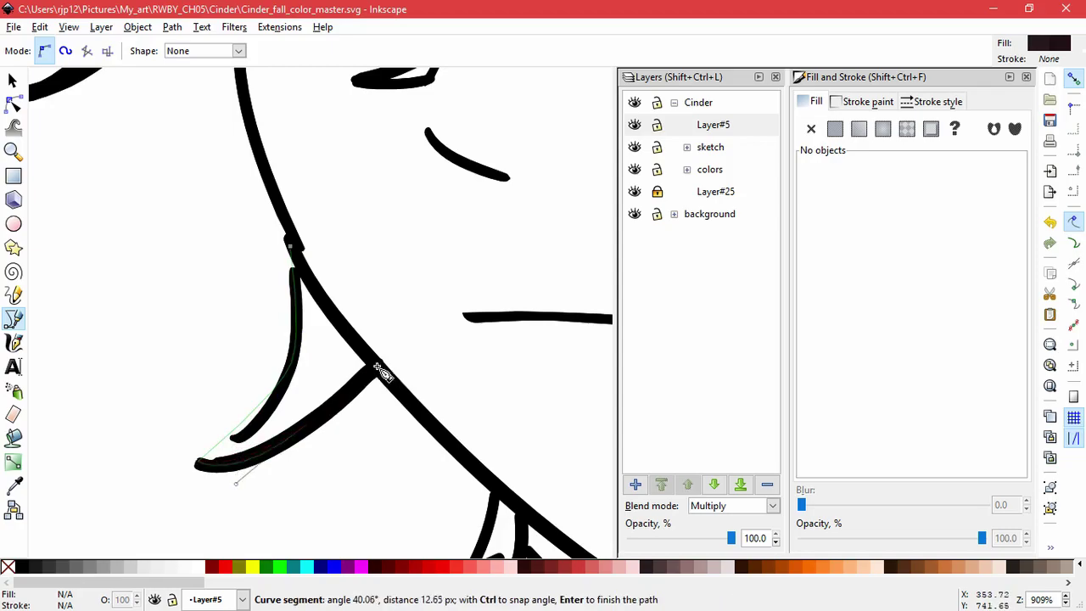
pyautogui.click(291, 245)
# Curve the left edge of the jaw-side hair strand shape to follow its outline, and deselect it
pyautogui.press('n')
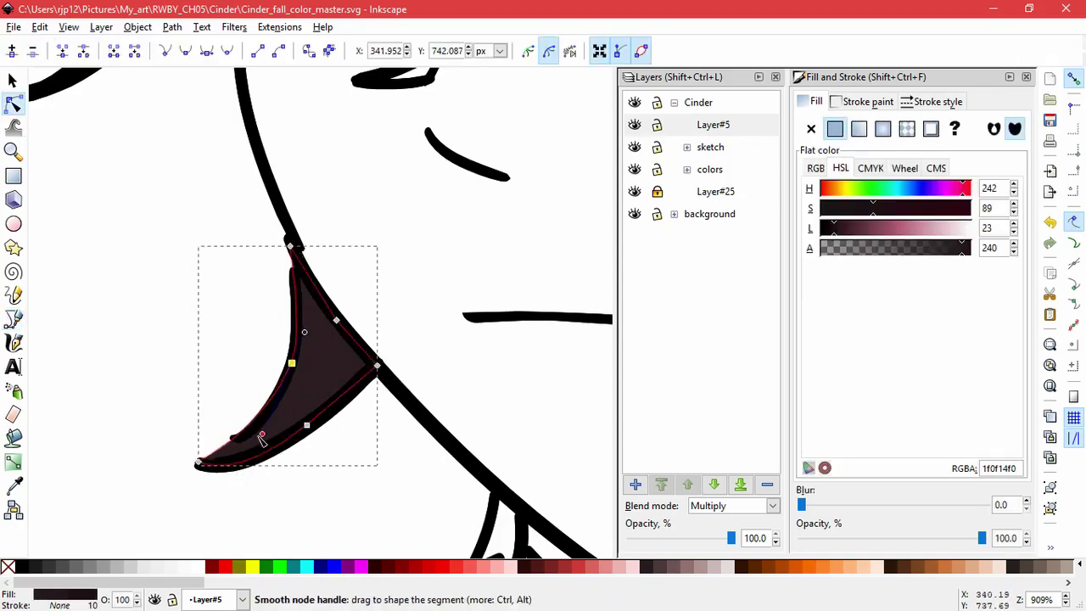
pyautogui.click(392, 462)
pyautogui.scroll(-8, 392, 462)
pyautogui.moveTo(506, 478); pyautogui.dragTo(422, 322)
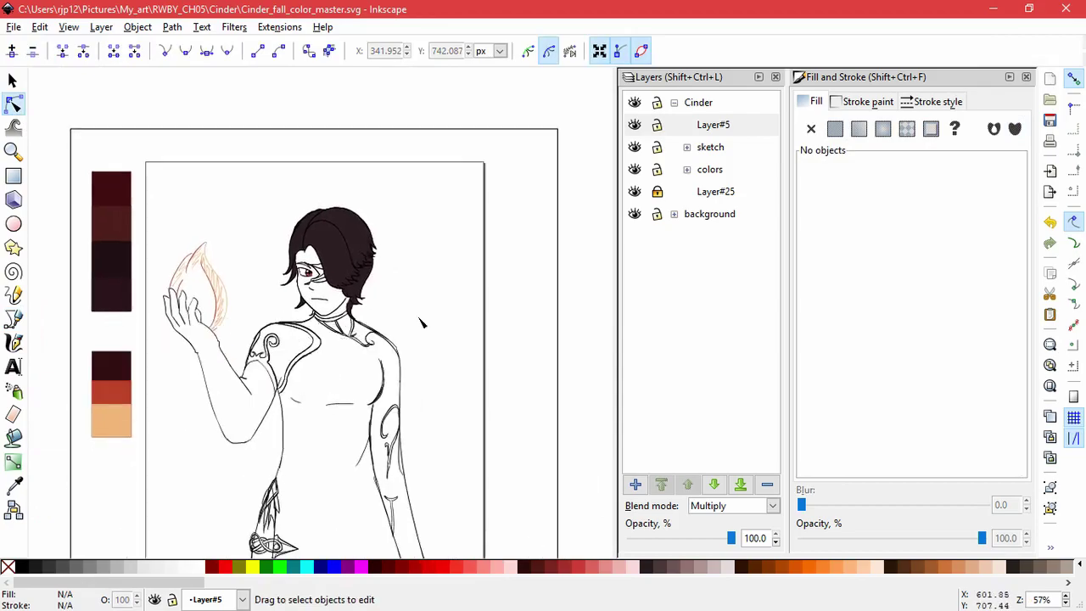
# Stretch the lower jaw outline slightly so its upper end joins the cheek line cleanly above the hair strand
pyautogui.scroll(8, 292, 297)
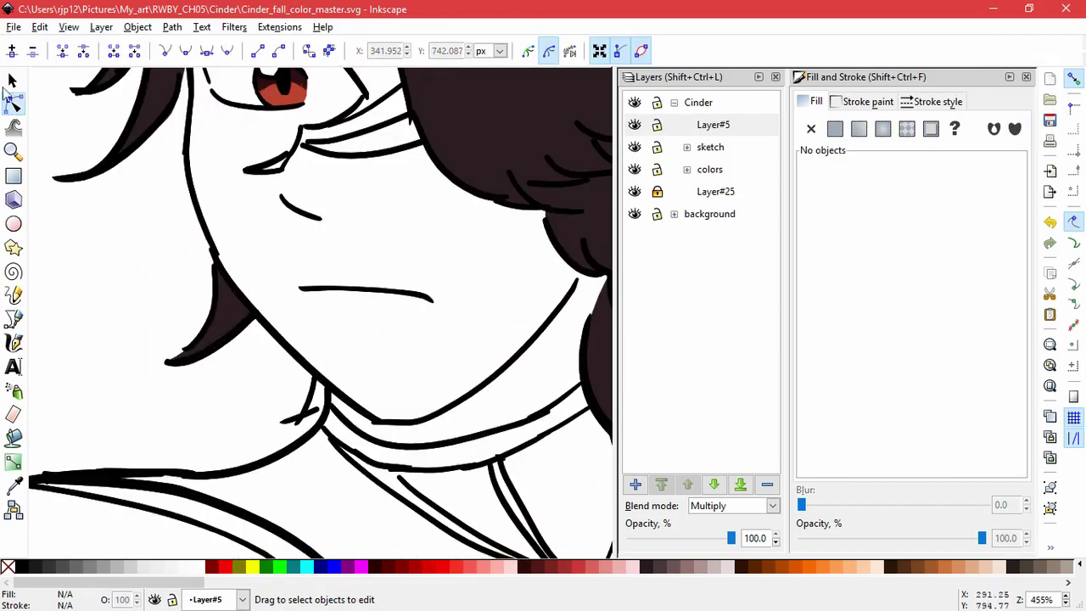
pyautogui.press('s')
pyautogui.click(336, 224)
pyautogui.click(313, 203)
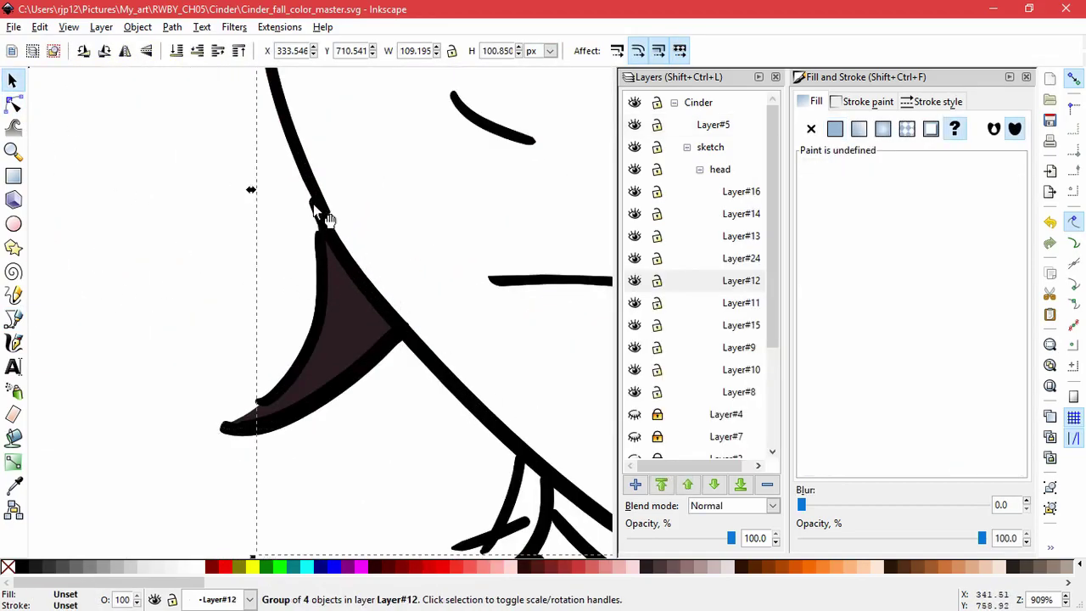
pyautogui.click(12, 104)
pyautogui.click(441, 373)
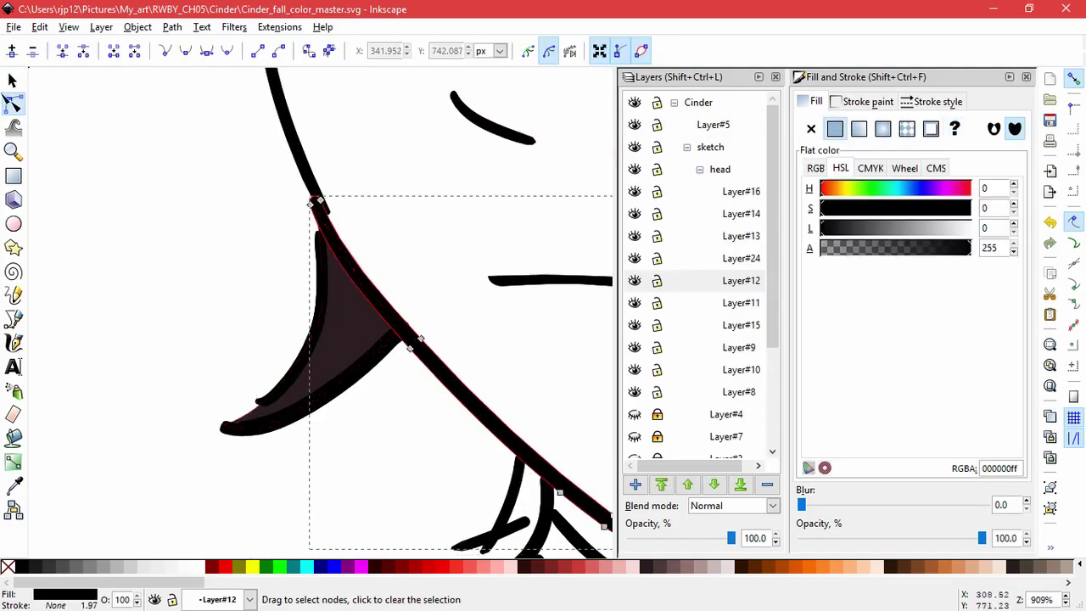
pyautogui.click(13, 80)
pyautogui.moveTo(305, 190); pyautogui.dragTo(308, 184)
pyautogui.click(405, 268)
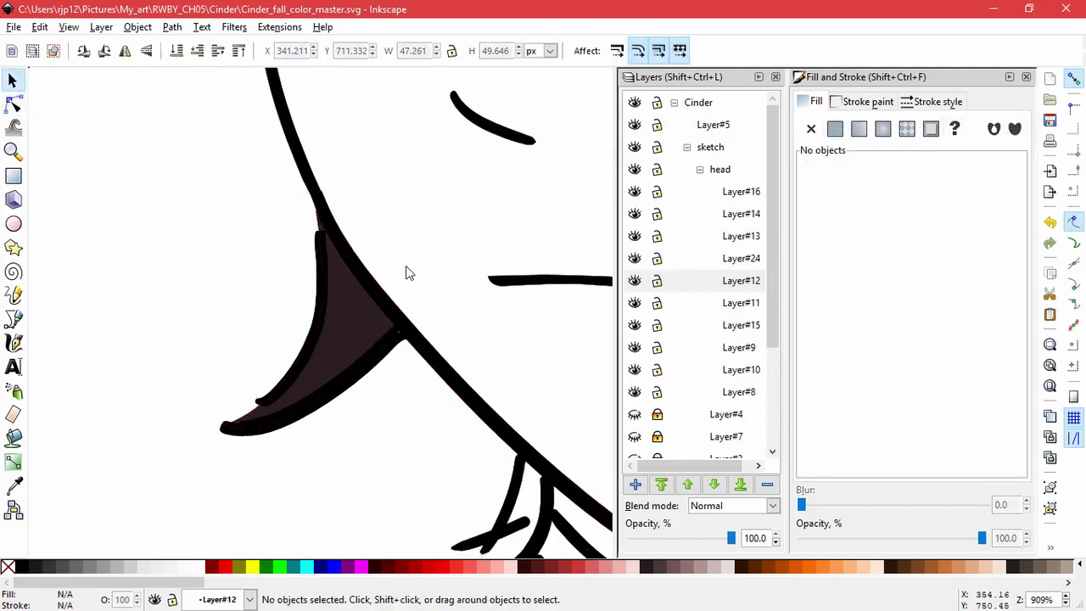
# Adjust the outline strokes of the small hair tip beside the neck so they meet at its point
pyautogui.scroll(-4, 400, 270)
pyautogui.press('space')
pyautogui.moveTo(541, 399); pyautogui.dragTo(483, 443)
pyautogui.scroll(5, 458, 455)
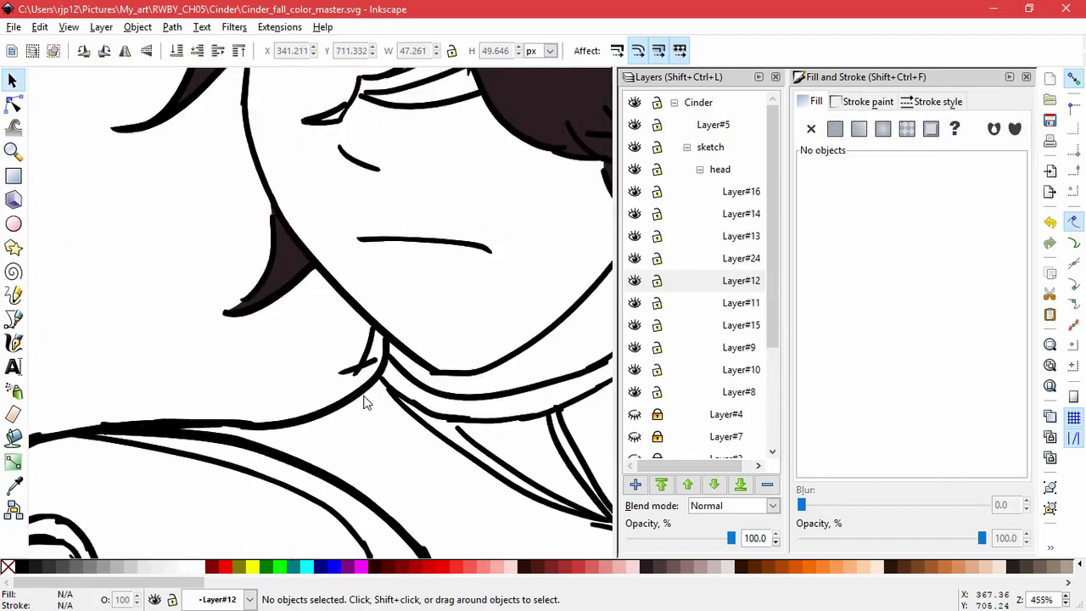
pyautogui.click(356, 333)
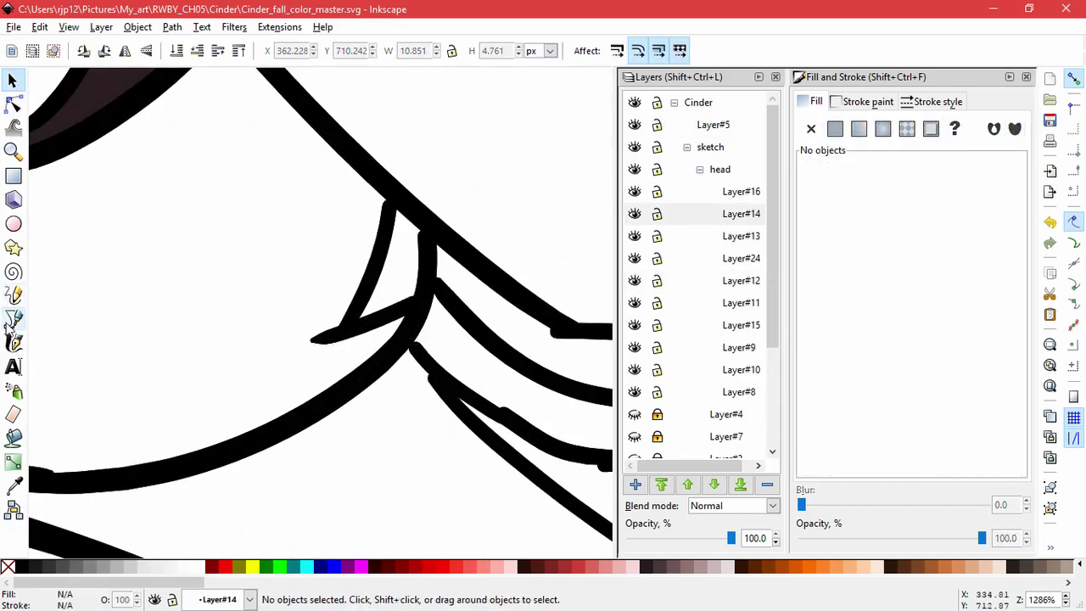
# Trace a closed dark fill shape over the small hair tip beside the neck on Layer#5, and deselect it
pyautogui.click(13, 318)
pyautogui.click(701, 127)
pyautogui.click(334, 335)
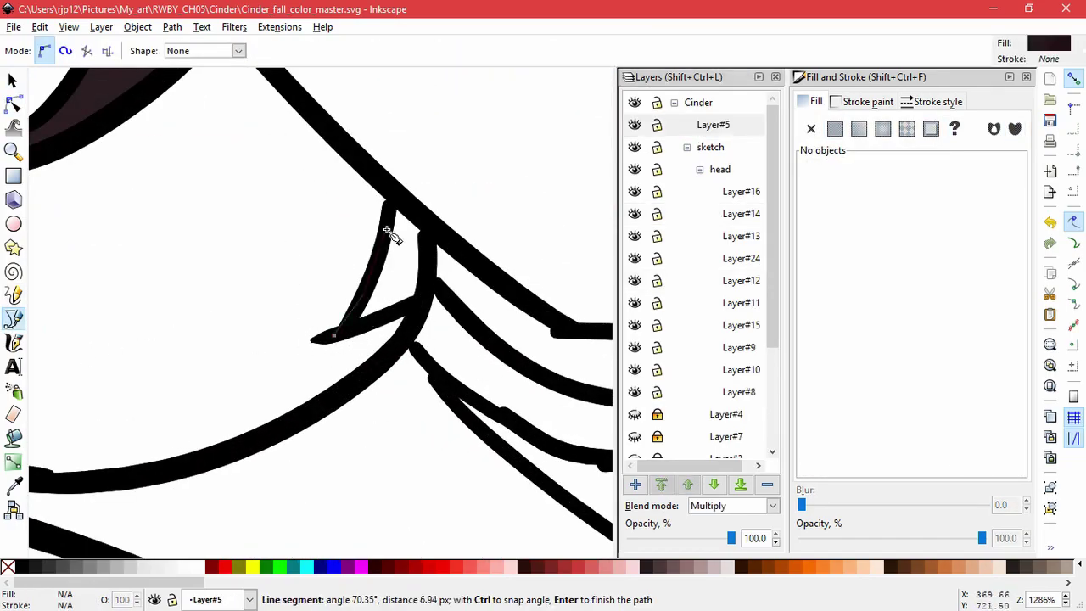
pyautogui.click(392, 201)
pyautogui.click(424, 225)
pyautogui.click(421, 297)
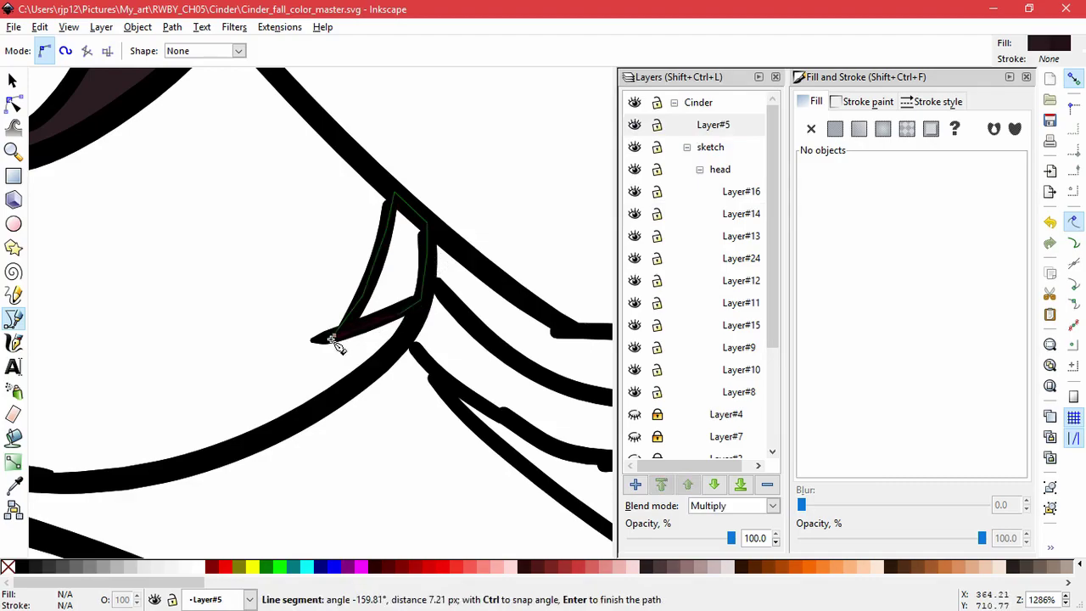
pyautogui.click(334, 337)
pyautogui.click(13, 81)
pyautogui.click(258, 302)
pyautogui.scroll(-6, 275, 349)
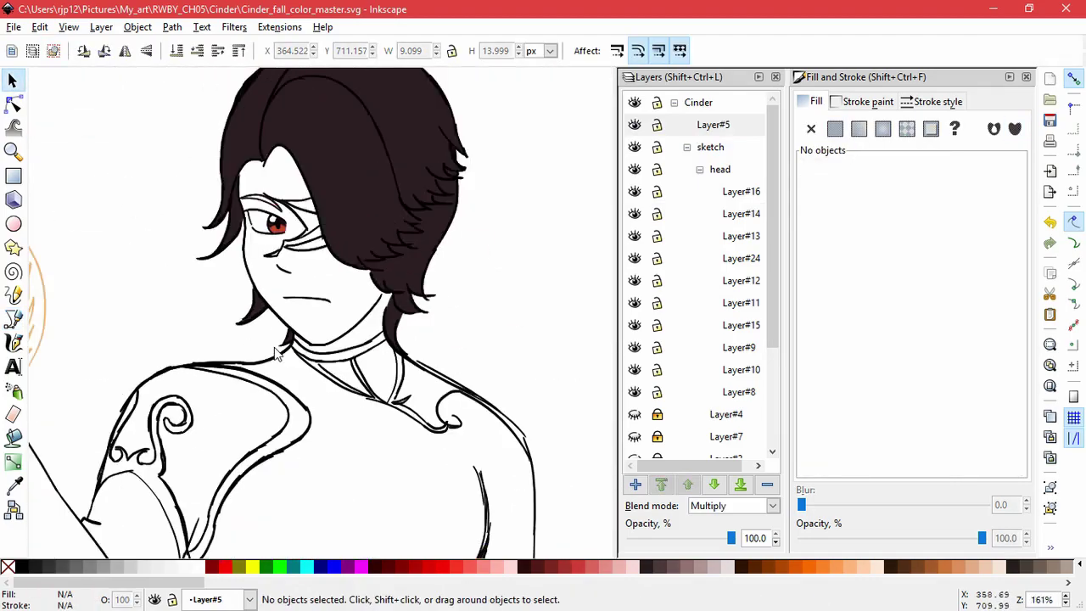
# Trace a closed dark fill shape inside the outline of the visible eyebrow on Layer#5, and deselect it
pyautogui.moveTo(491, 263); pyautogui.dragTo(551, 351)
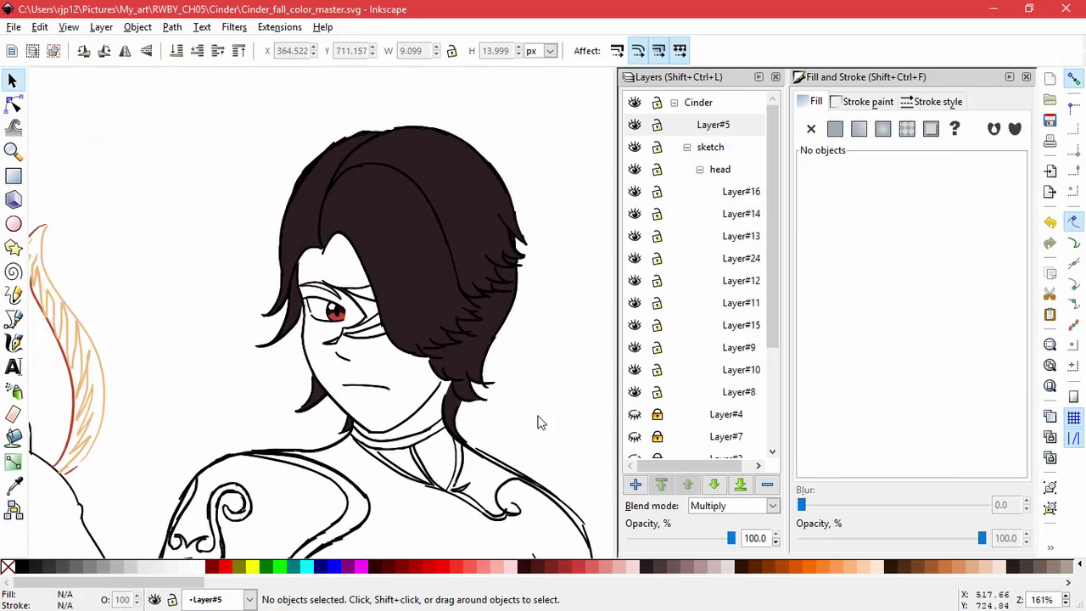
pyautogui.scroll(6, 307, 288)
pyautogui.press('b')
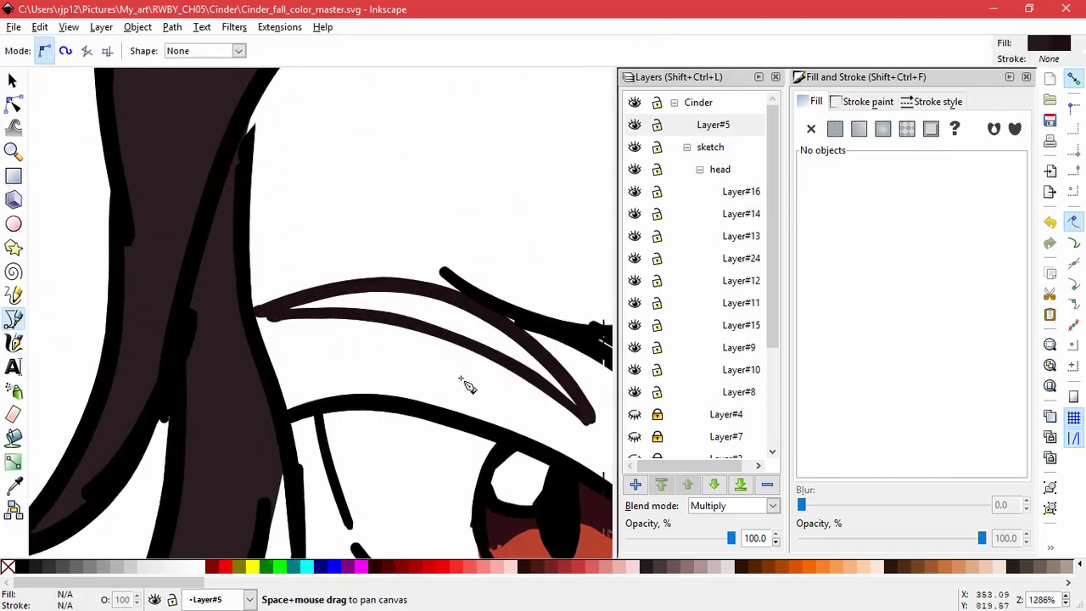
pyautogui.moveTo(460, 378); pyautogui.dragTo(365, 374)
pyautogui.click(494, 414)
pyautogui.click(441, 348)
pyautogui.click(382, 302)
pyautogui.click(304, 280)
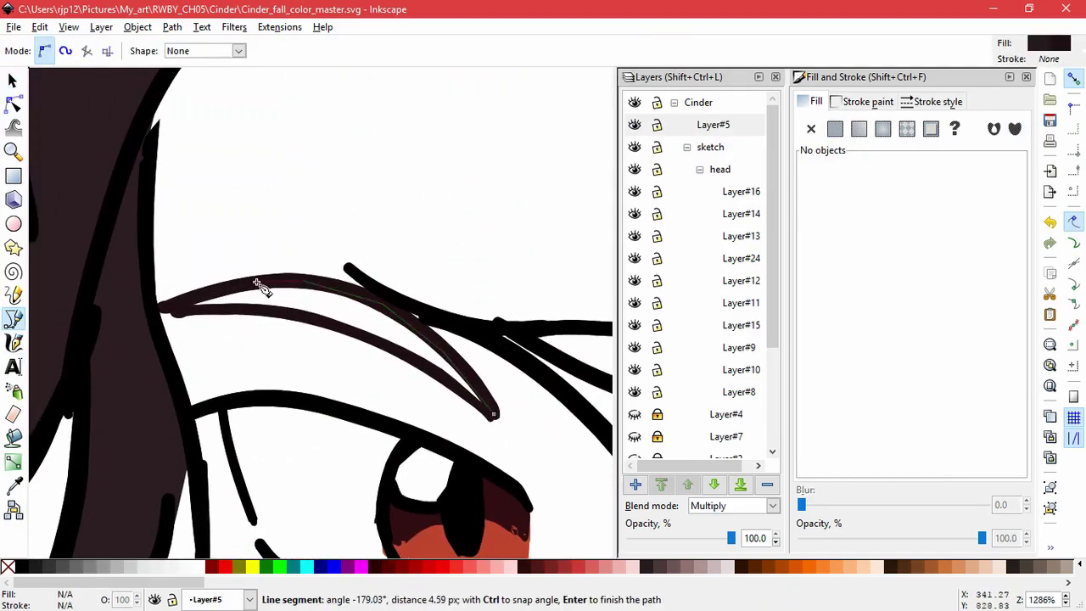
pyautogui.click(218, 299)
pyautogui.click(182, 308)
pyautogui.click(288, 312)
pyautogui.click(384, 351)
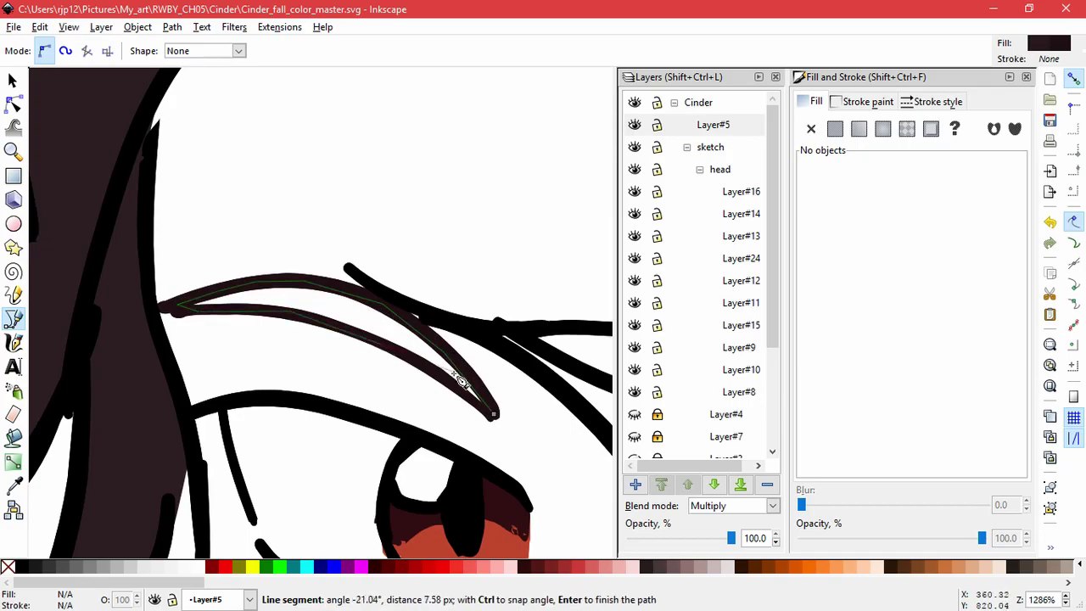
pyautogui.click(493, 413)
pyautogui.press('s')
pyautogui.press('Escape')
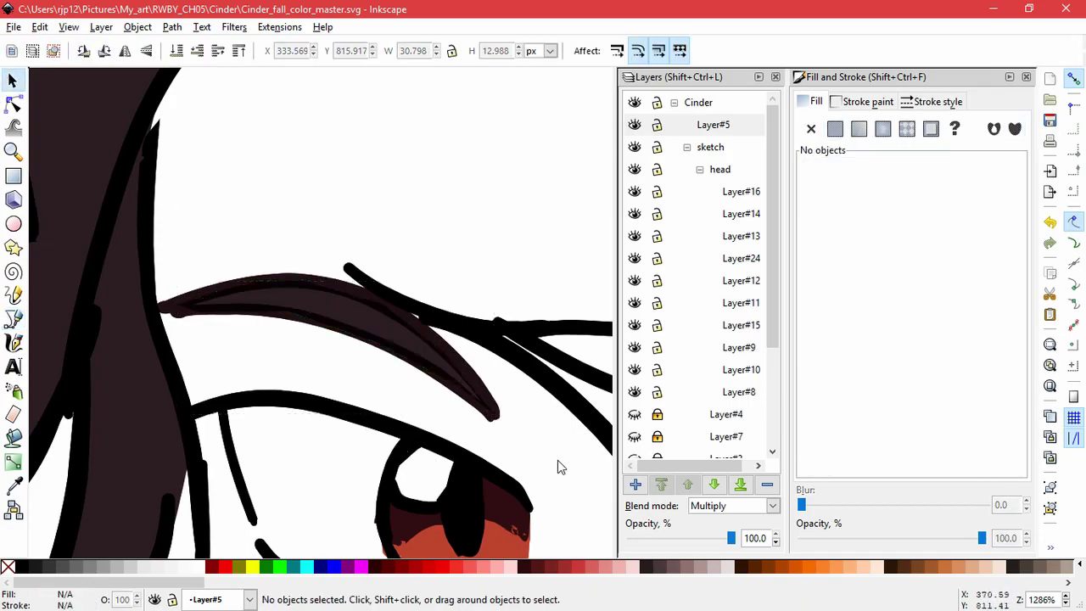
# Add a new layer above Layer#5, and lock the sketch and colors layers
pyautogui.scroll(-8, 558, 460)
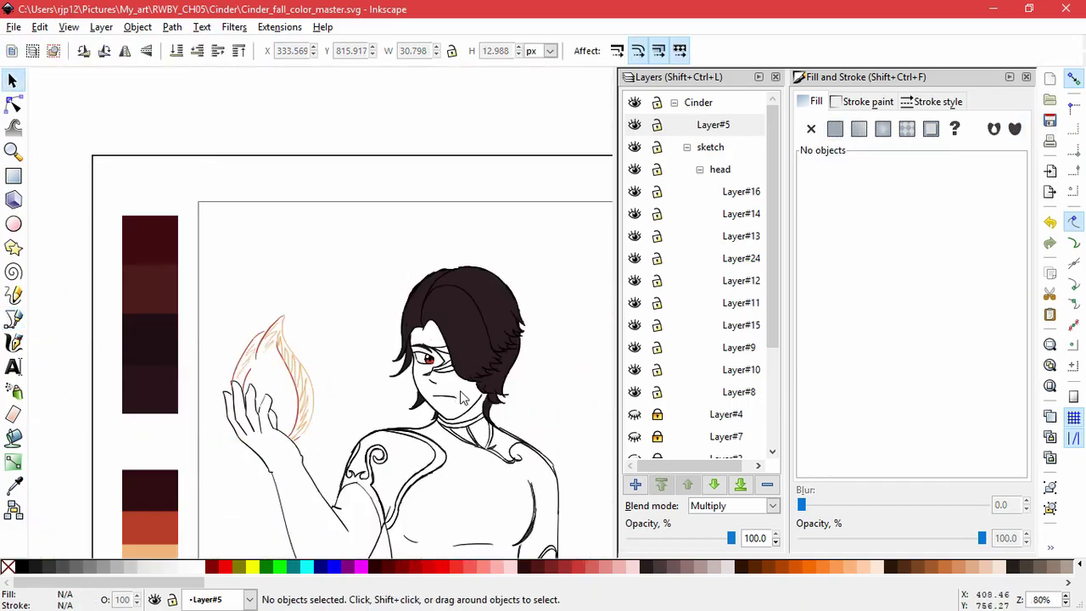
pyautogui.scroll(-3, 462, 397)
pyautogui.hscroll(2, 469, 295)
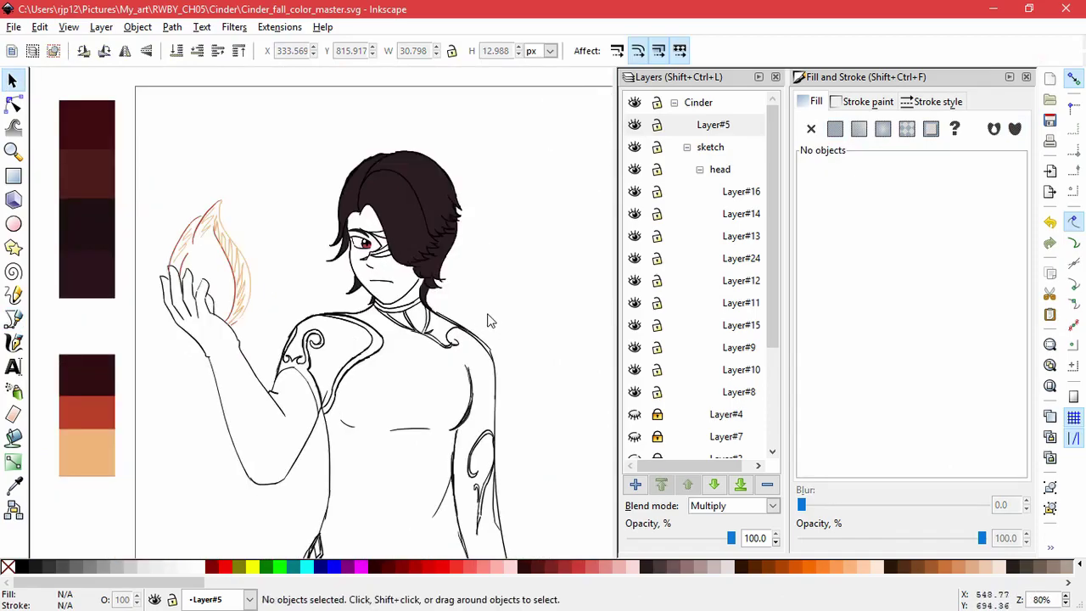
pyautogui.click(635, 483)
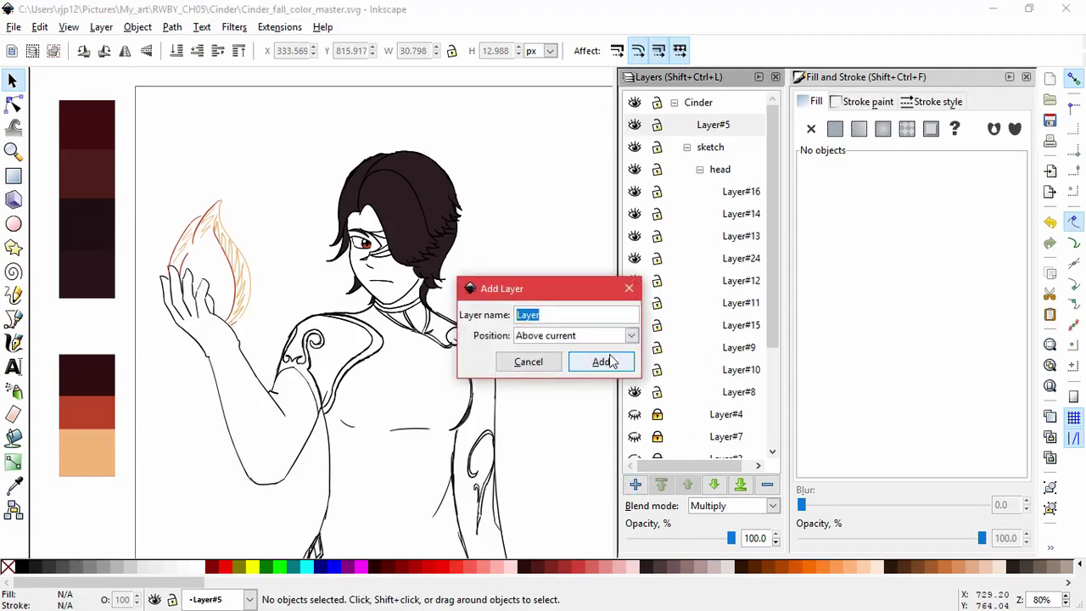
pyautogui.click(608, 362)
pyautogui.click(514, 312)
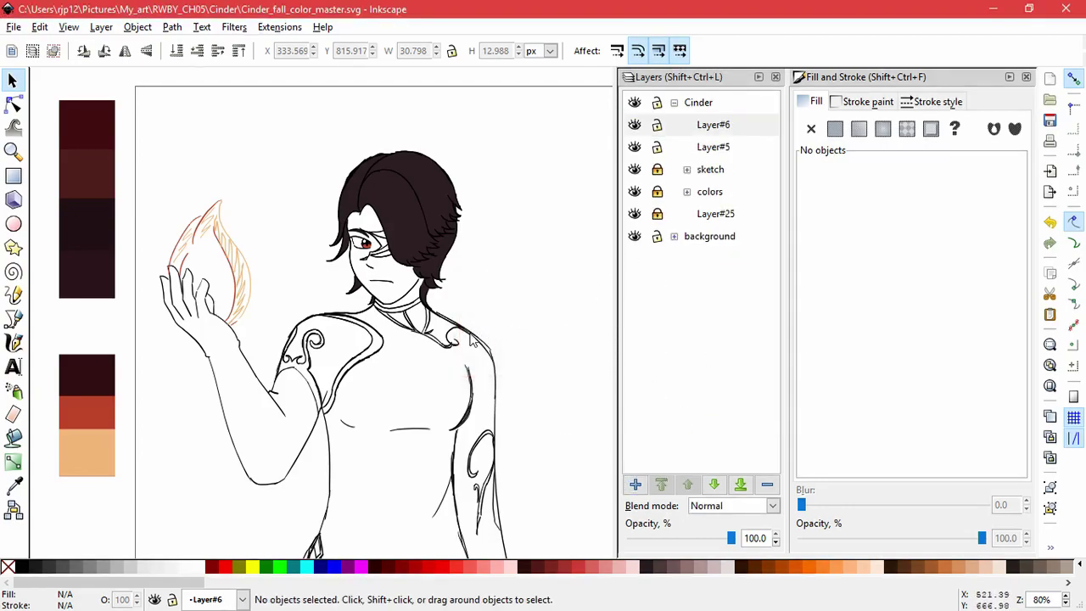
# Unlock the sketch, colors and cloths layers, toggling layer visibility to find where the shoulder lines belong
pyautogui.moveTo(454, 431); pyautogui.dragTo(442, 303)
pyautogui.moveTo(477, 204); pyautogui.dragTo(490, 311)
pyautogui.scroll(4, 493, 318)
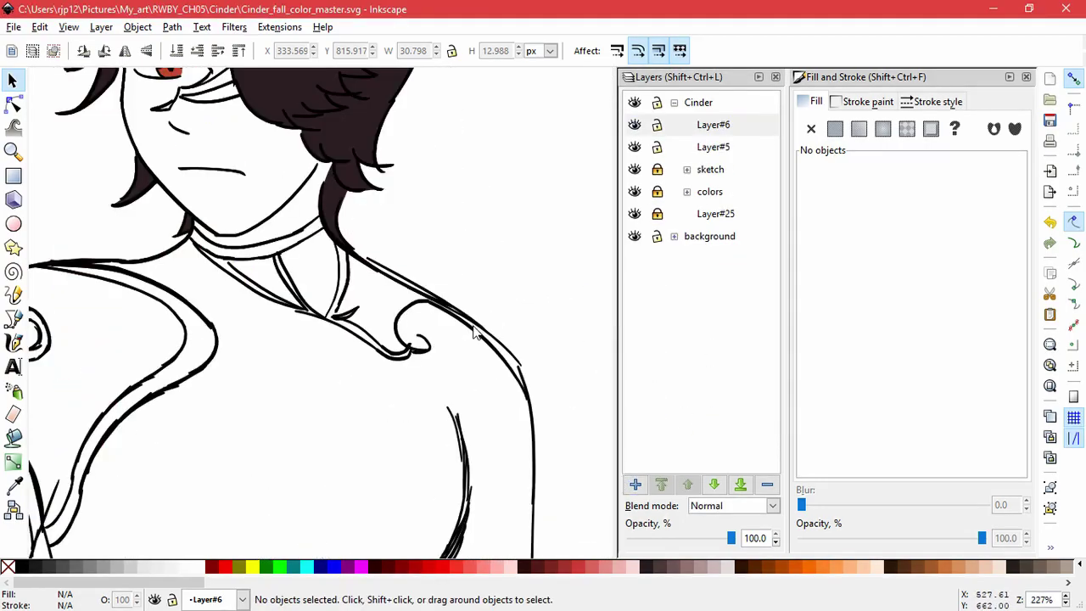
pyautogui.click(656, 170)
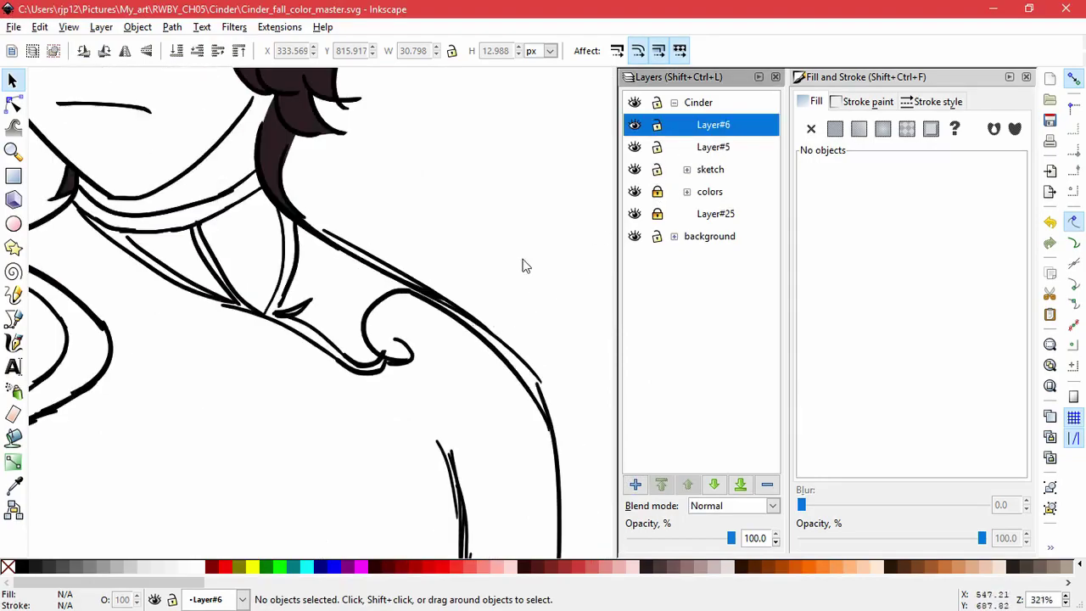
pyautogui.moveTo(362, 246); pyautogui.dragTo(457, 219)
pyautogui.moveTo(391, 265)
pyautogui.mouseDown()
pyautogui.moveTo(461, 228)
pyautogui.moveTo(381, 219)
pyautogui.mouseUp()
pyautogui.click(635, 193)
pyautogui.click(635, 192)
pyautogui.click(687, 192)
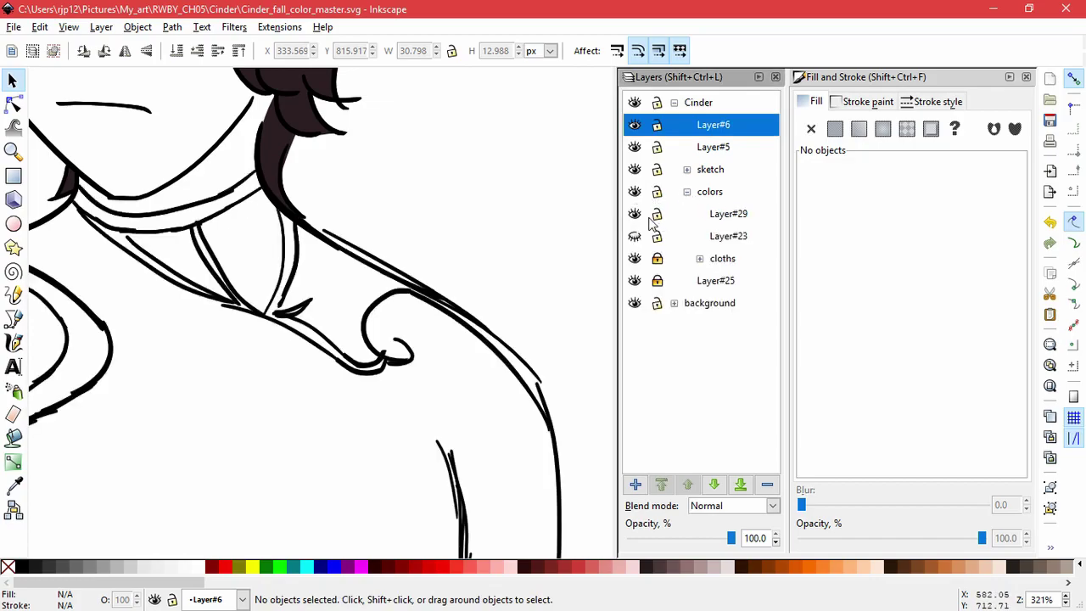
pyautogui.click(635, 259)
pyautogui.click(635, 259)
# Delete the stray line above the right-hand shoulder and stretch the remaining neck-to-shoulder line to meet the shoulder curve
pyautogui.moveTo(446, 308); pyautogui.dragTo(512, 235)
pyautogui.press('Delete')
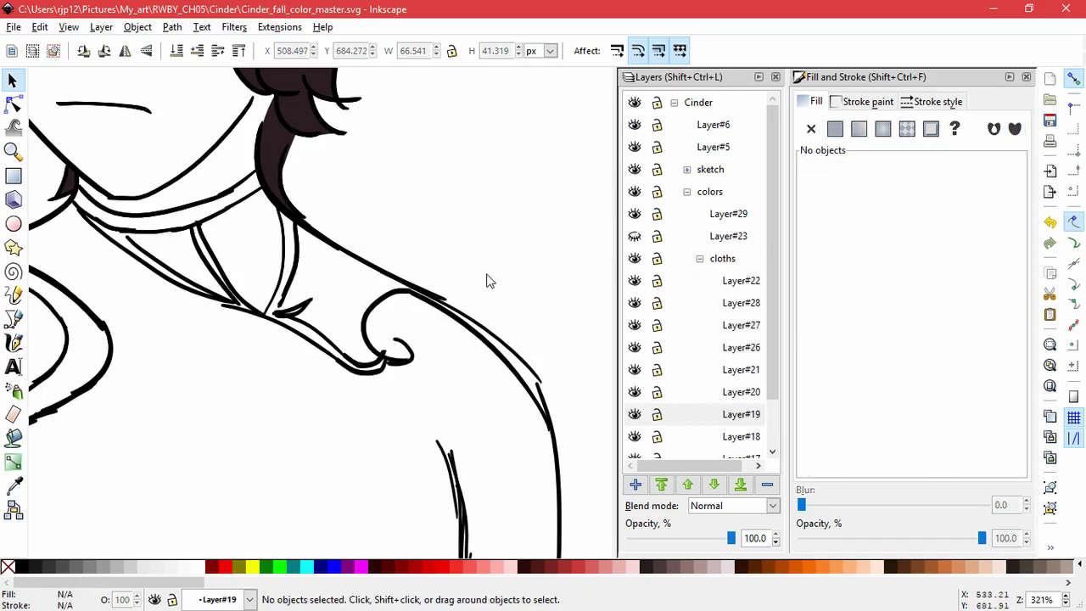
pyautogui.click(405, 292)
pyautogui.click(365, 265)
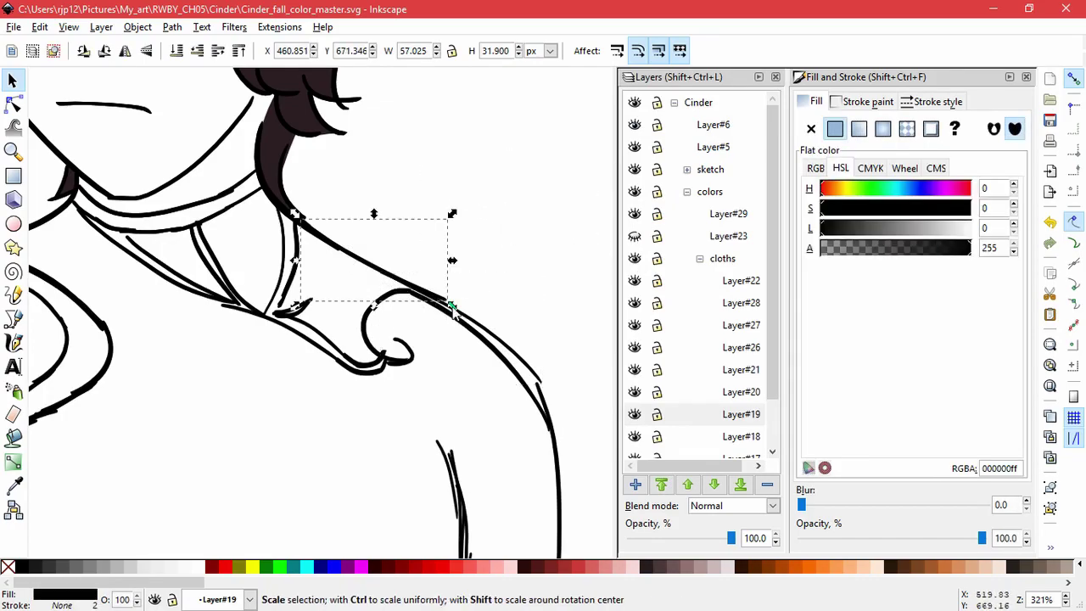
pyautogui.moveTo(447, 303); pyautogui.dragTo(450, 317)
# Remove the doubled outer shoulder line and shorten the top of the arm outline so it joins the shoulder
pyautogui.scroll(-6, 516, 291)
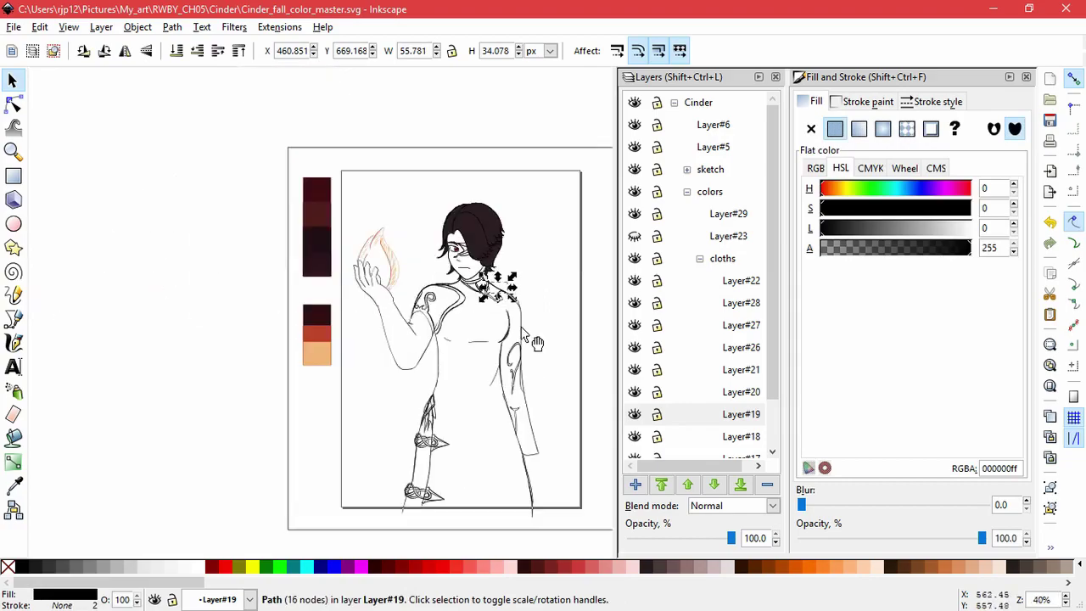
pyautogui.click(541, 323)
pyautogui.scroll(5, 538, 317)
pyautogui.moveTo(432, 244); pyautogui.dragTo(535, 201)
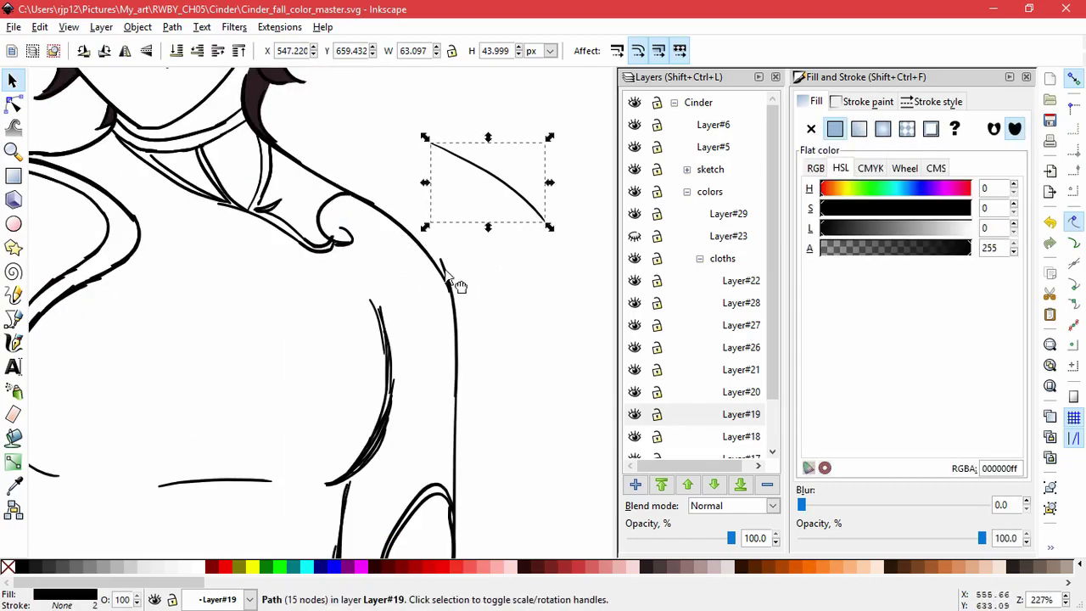
pyautogui.click(446, 270)
pyautogui.click(454, 325)
pyautogui.moveTo(437, 253); pyautogui.dragTo(439, 268)
pyautogui.click(517, 206)
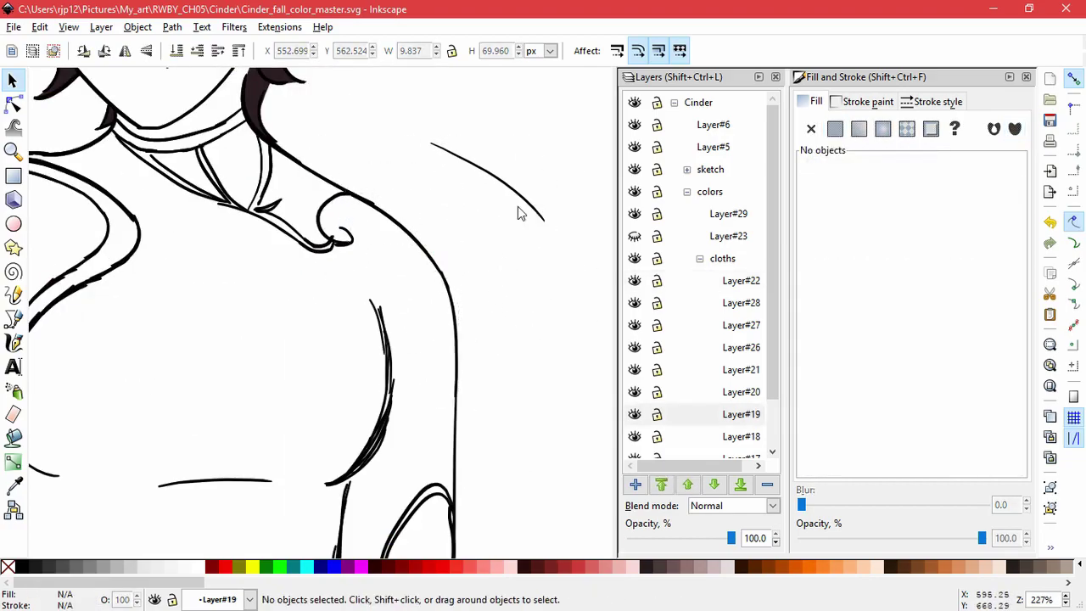
pyautogui.click(528, 203)
pyautogui.press('Escape')
pyautogui.press('5')
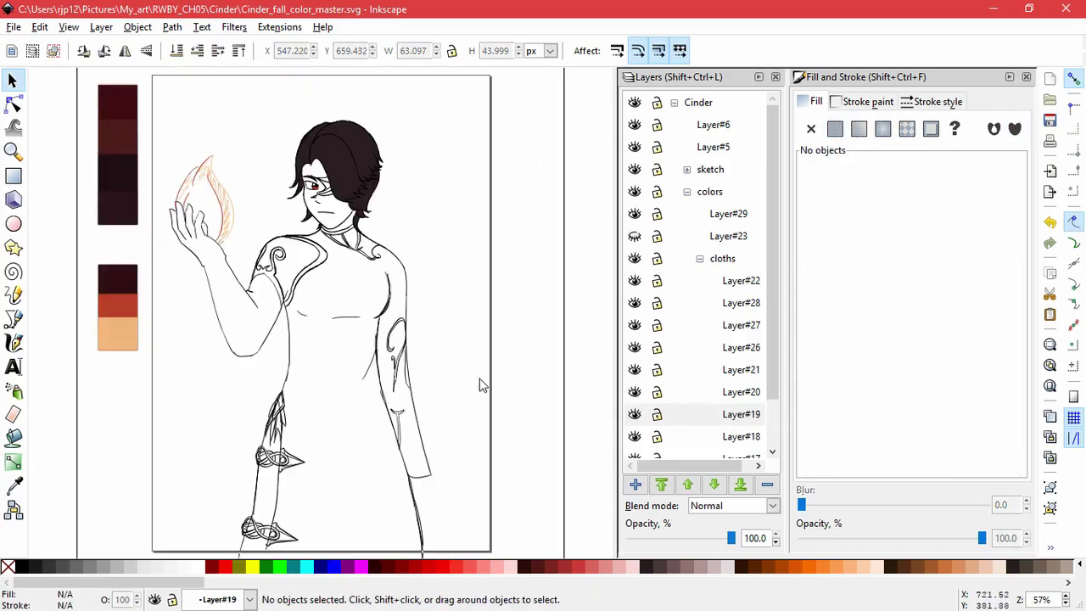
# Lock the colors, sketch and Layer#5 layers again and make Layer#6 the current layer
pyautogui.click(700, 258)
pyautogui.click(687, 192)
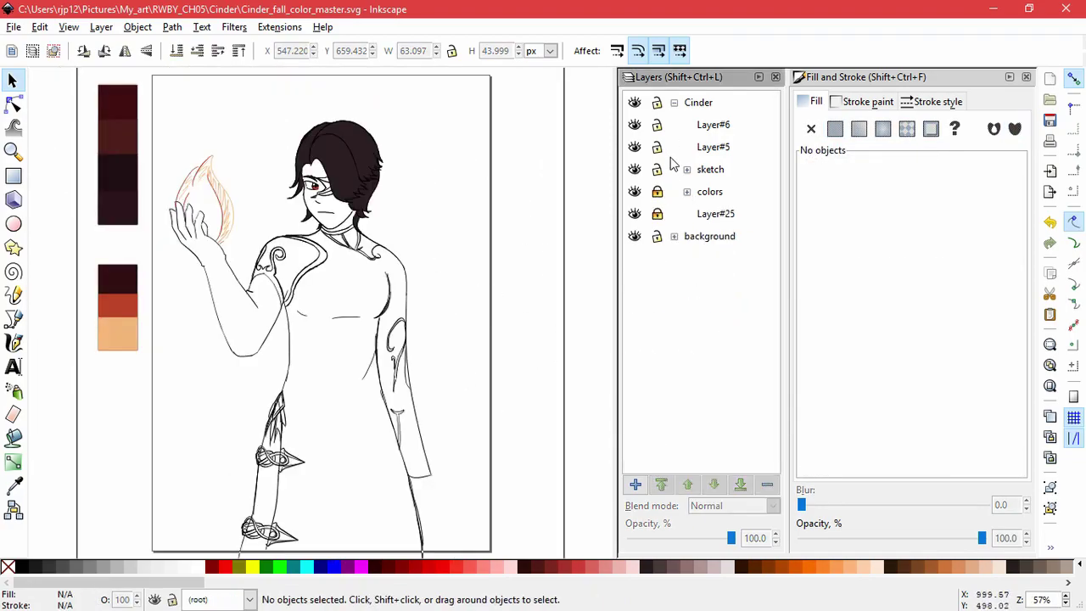
pyautogui.click(656, 146)
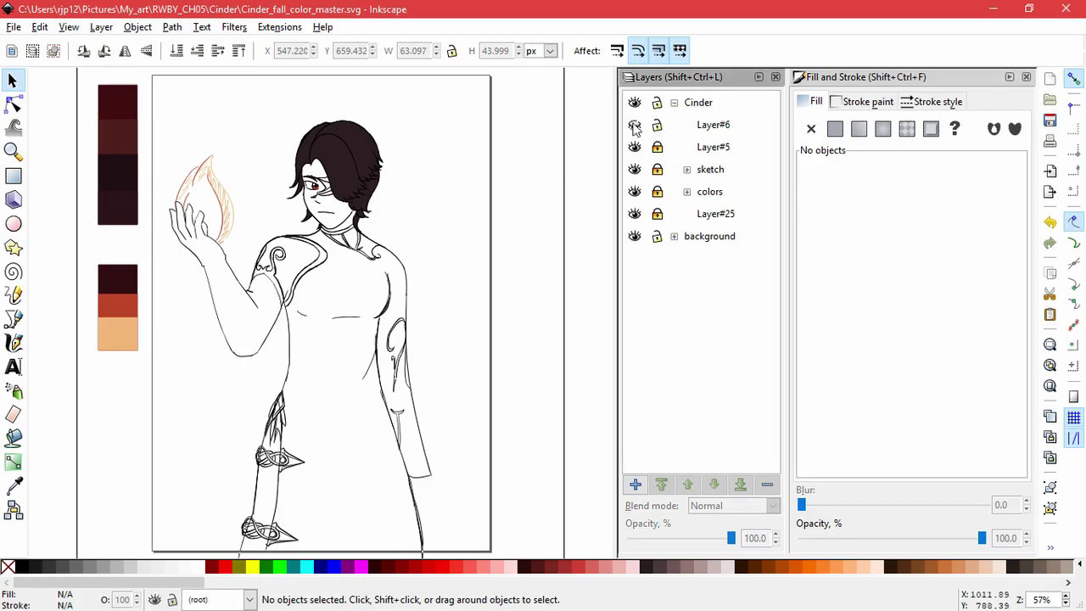
pyautogui.click(696, 130)
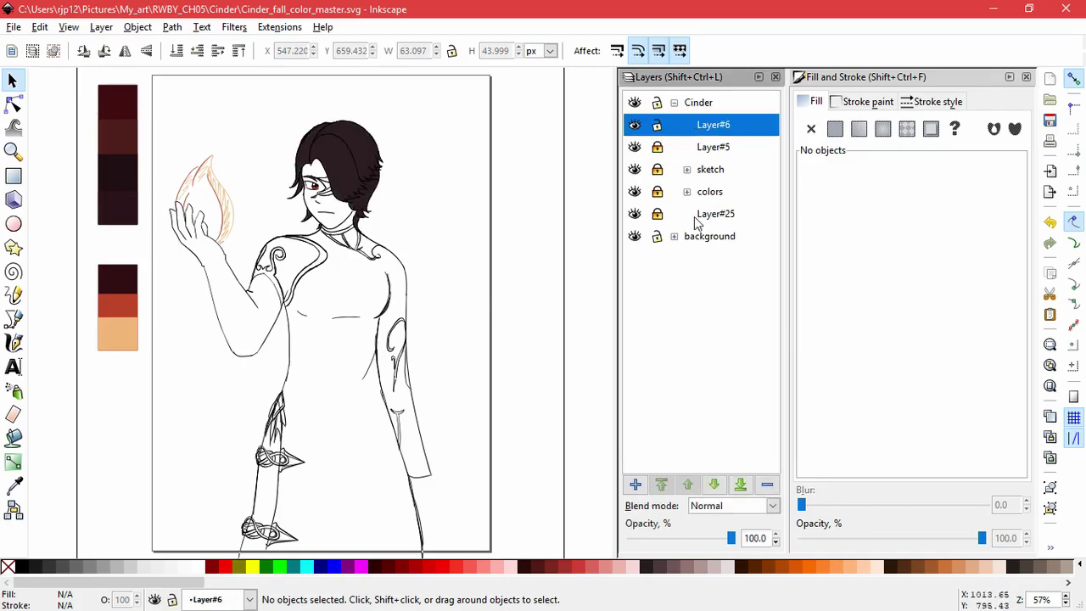
# Set Layer#6 to the Multiply blend mode and fill the dress and its long sleeve with colour 3E0A10f0
pyautogui.click(753, 509)
pyautogui.click(747, 536)
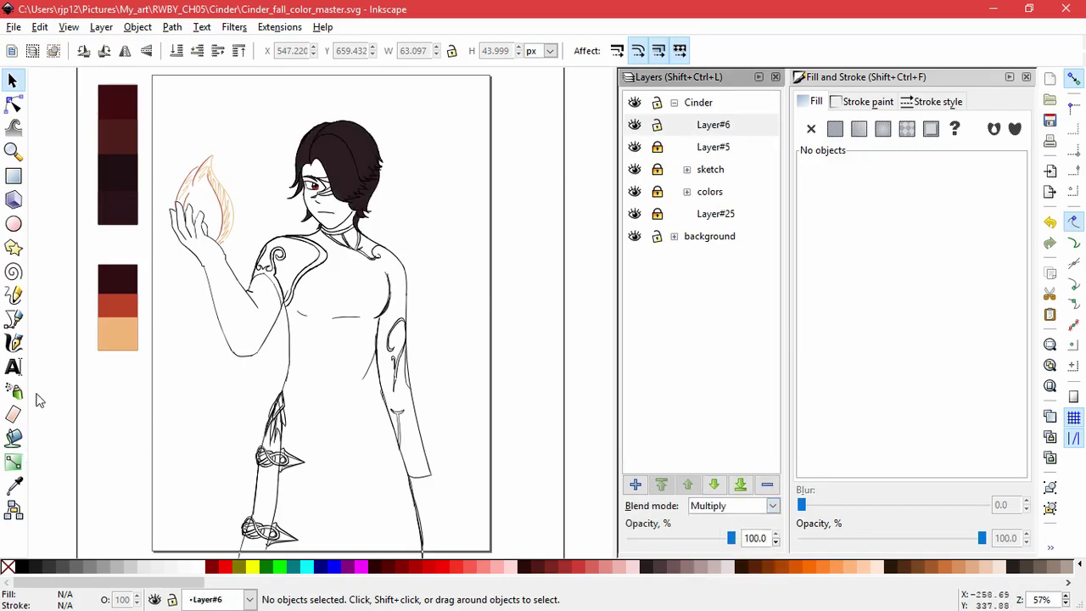
pyautogui.click(12, 437)
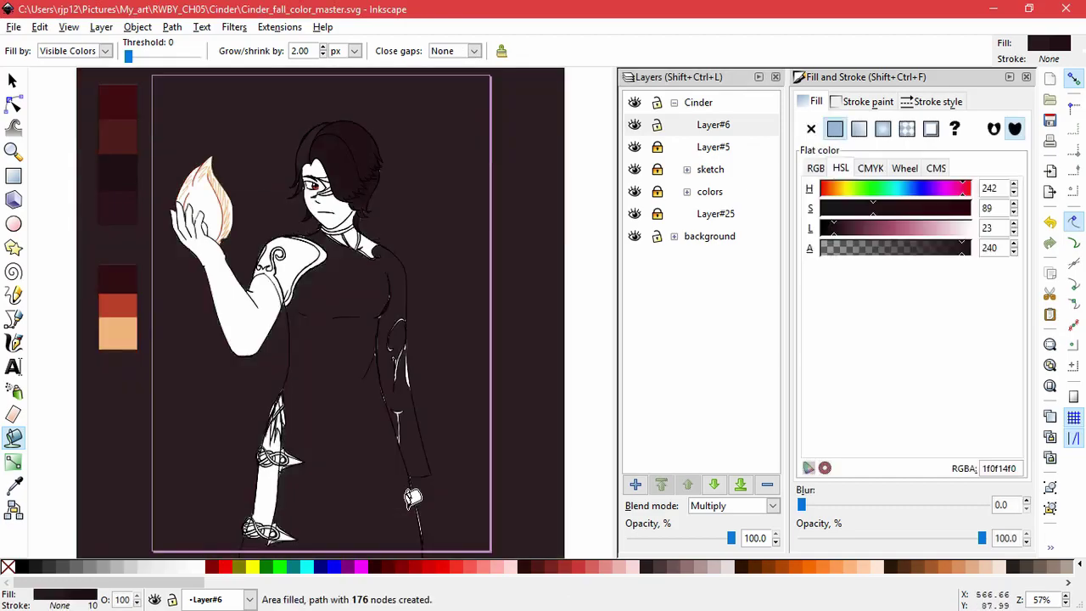
pyautogui.click(410, 501)
pyautogui.hotkey('ctrl', 'z')
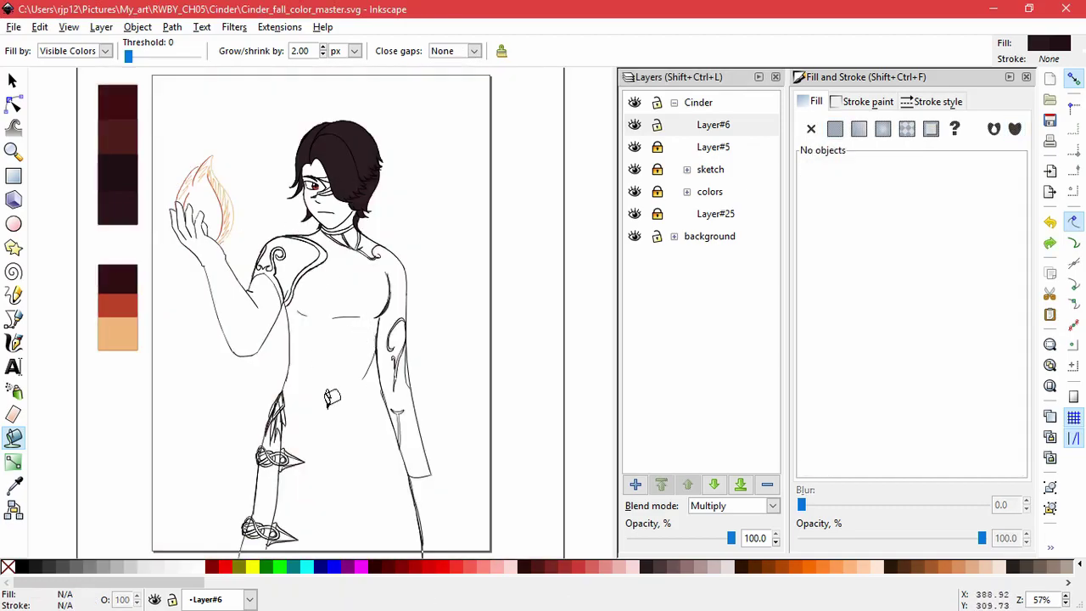
pyautogui.keyDown('ctrl'); pyautogui.scroll(2, 328, 409); pyautogui.keyUp('ctrl')
pyautogui.click(329, 407)
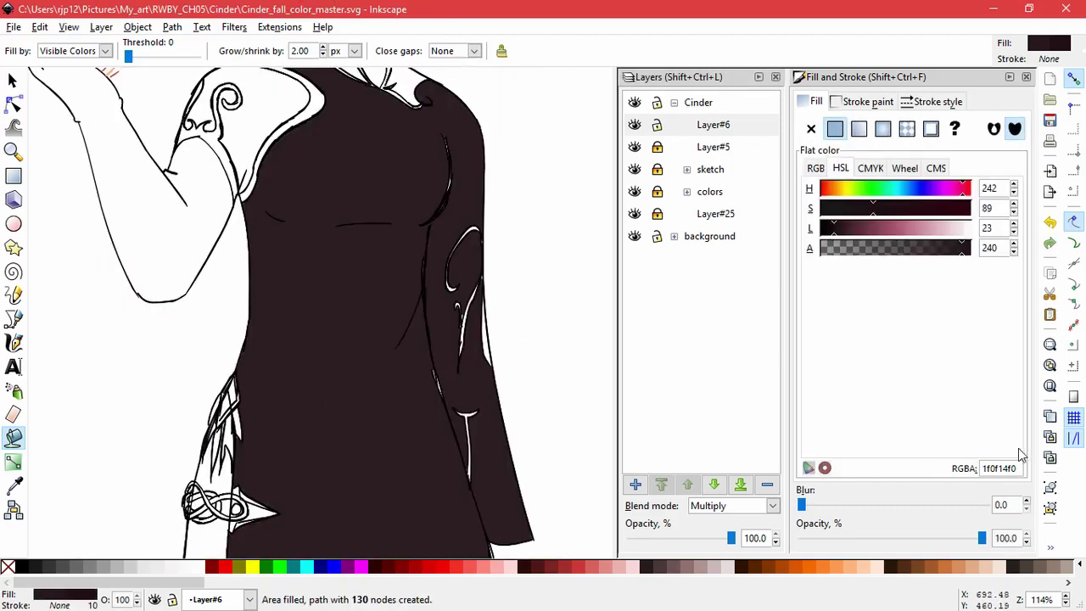
pyautogui.moveTo(1020, 468); pyautogui.dragTo(979, 468)
pyautogui.write('3E0A10f0')
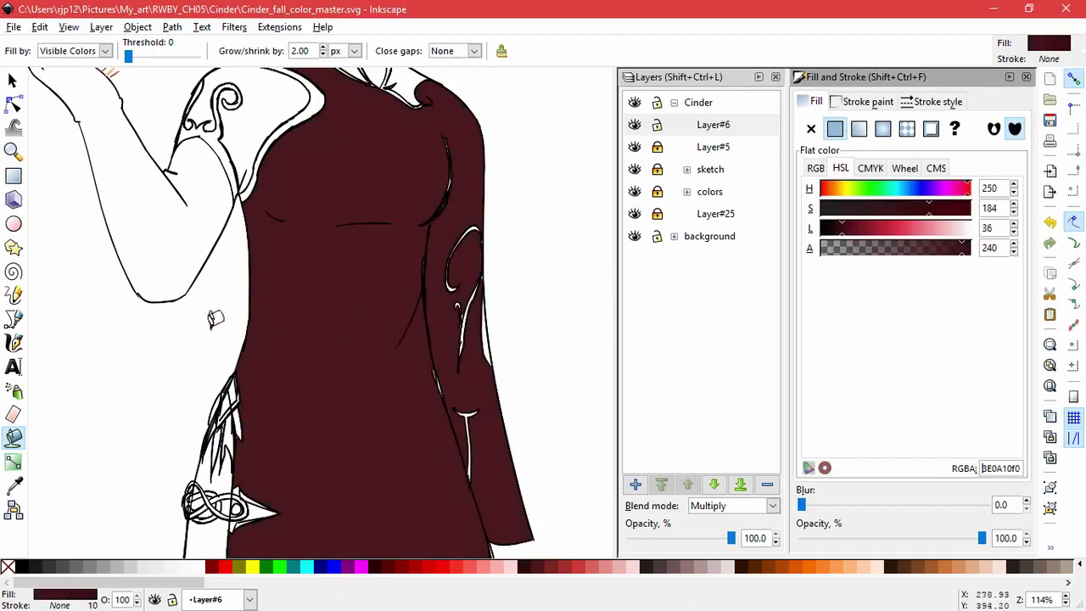
# Delete the dress fill's nodes around the gap along the curved crease between chest and sleeve
pyautogui.click(13, 103)
pyautogui.keyDown('ctrl'); pyautogui.scroll(2, 415, 167); pyautogui.keyUp('ctrl')
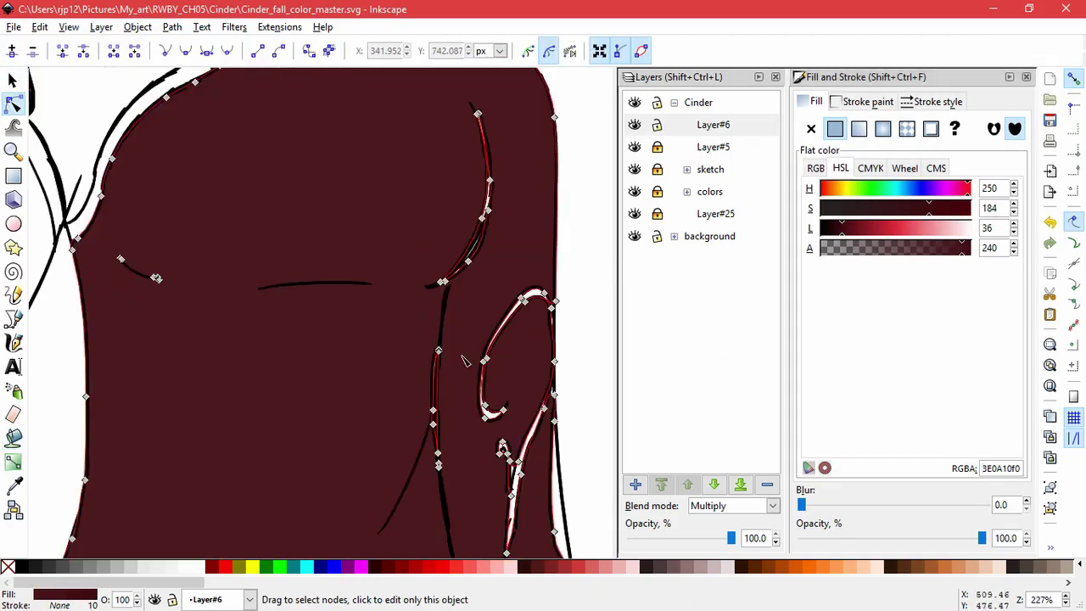
pyautogui.scroll(5, 464, 361)
pyautogui.moveTo(351, 454); pyautogui.dragTo(453, 248)
pyautogui.press('Delete')
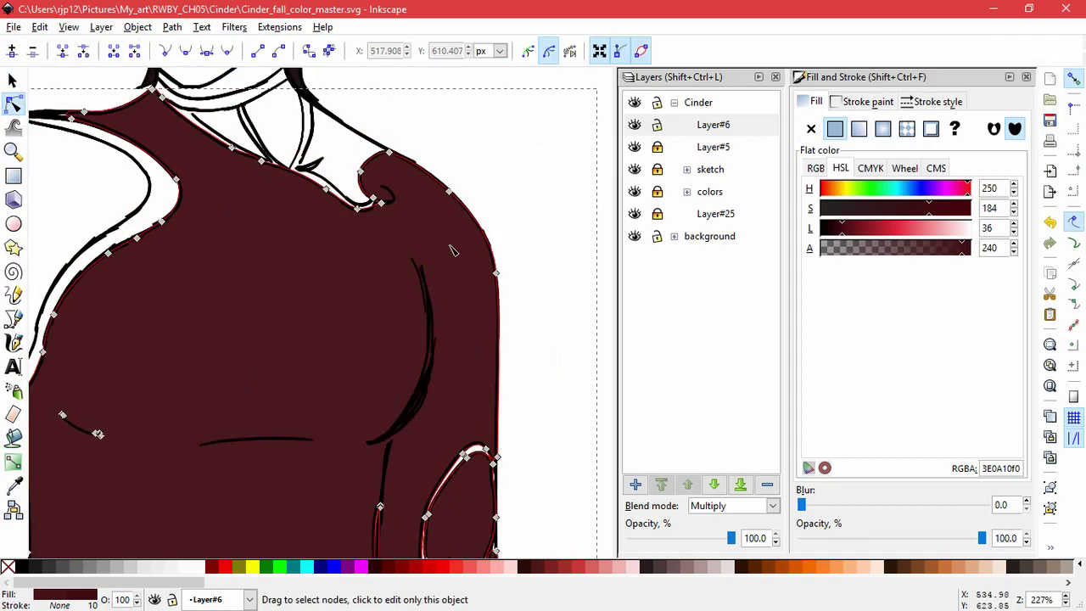
# Delete the fill nodes around the gap along the upper part of the sleeve's inner line
pyautogui.click(534, 352)
pyautogui.press('space')
pyautogui.moveTo(538, 504); pyautogui.dragTo(563, 300)
pyautogui.click(356, 340)
pyautogui.moveTo(390, 291); pyautogui.dragTo(415, 460)
pyautogui.press('Delete')
# Delete the fill nodes around the remaining gap on the sleeve's inner line, just above the T-shaped ornament
pyautogui.click(608, 316)
pyautogui.press('space')
pyautogui.moveTo(588, 414); pyautogui.dragTo(560, 233)
pyautogui.click(370, 333)
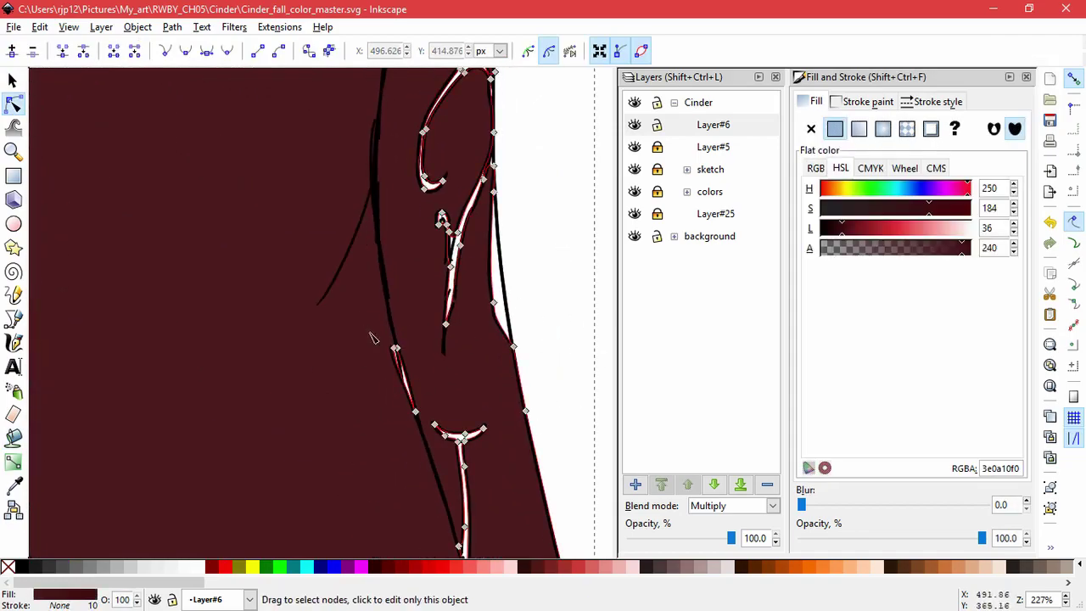
pyautogui.moveTo(371, 337); pyautogui.dragTo(429, 442)
pyautogui.press('Delete')
pyautogui.press('Escape')
# Delete the dress fill's nodes beneath the lower skirt ornament and at the adjoining hem corner
pyautogui.scroll(-3, 553, 351)
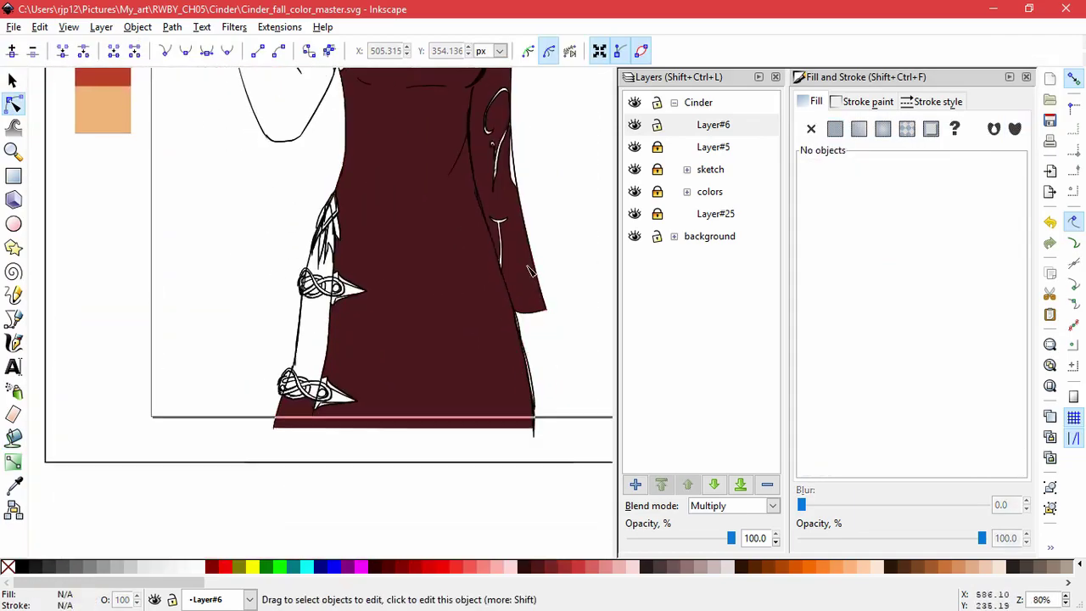
pyautogui.scroll(4, 274, 436)
pyautogui.click(306, 402)
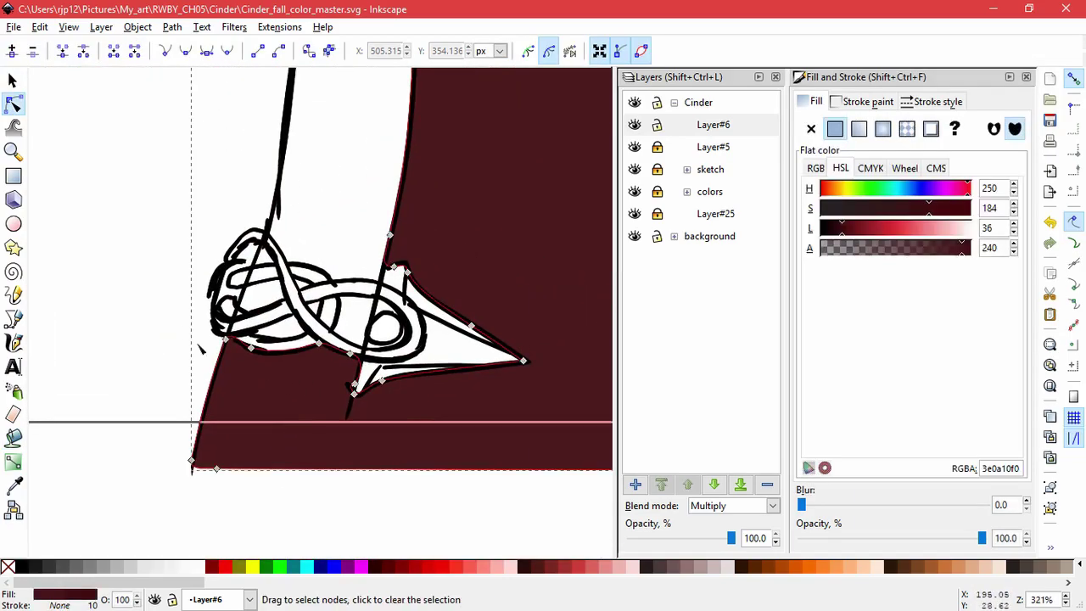
pyautogui.moveTo(273, 396); pyautogui.dragTo(334, 499)
pyautogui.press('Delete')
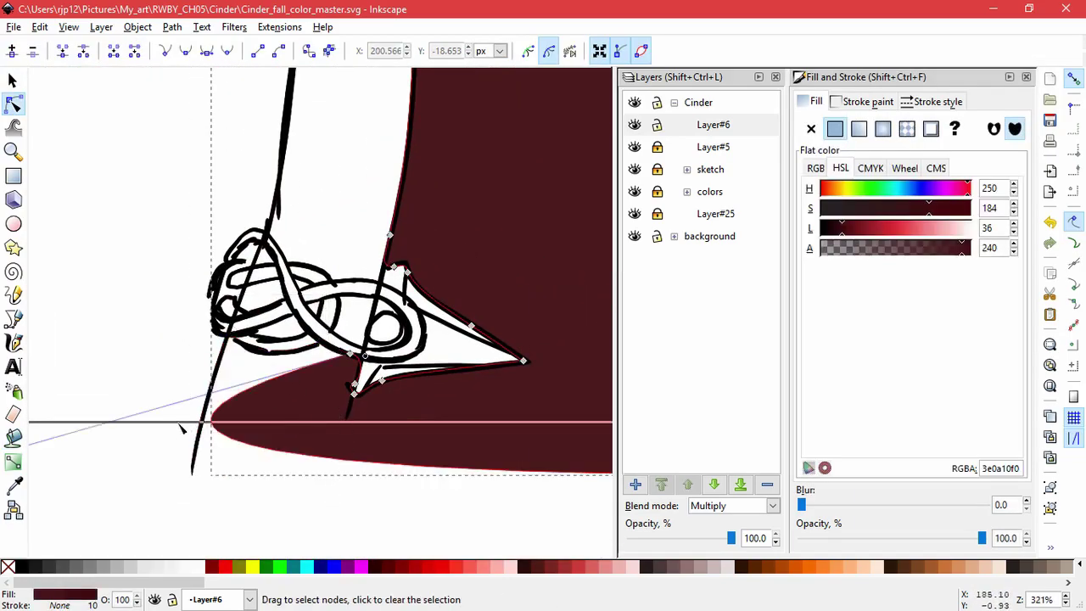
# Reshape the dress fill's hem from below the lower ornament, moving its corner node and handles to flatten the bottom edge
pyautogui.scroll(-5, 180, 429)
pyautogui.moveTo(102, 446); pyautogui.dragTo(189, 462)
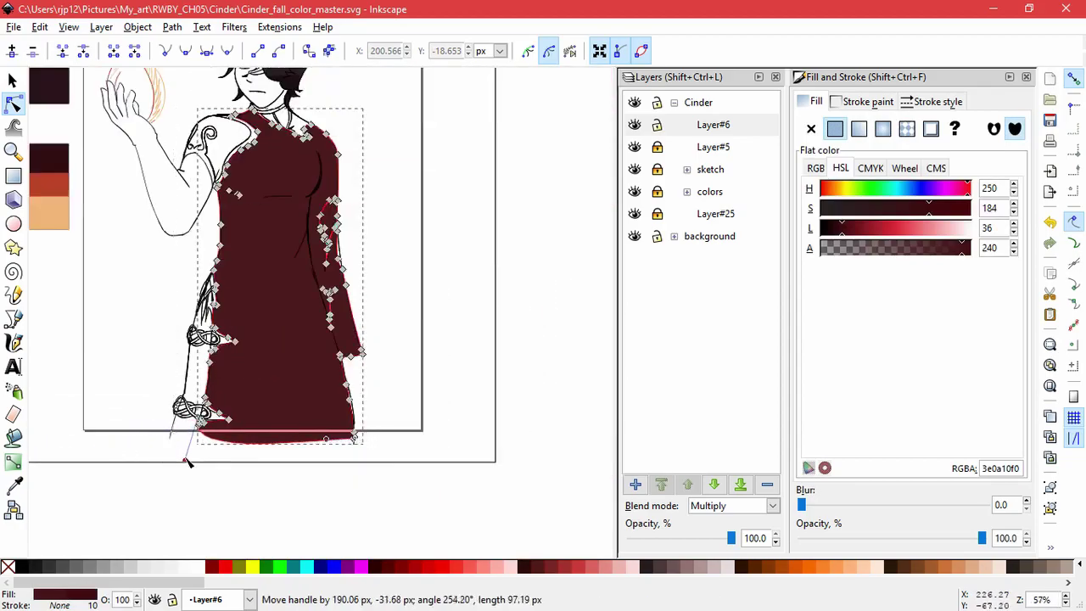
pyautogui.scroll(4, 206, 433)
pyautogui.moveTo(174, 408); pyautogui.dragTo(169, 446)
pyautogui.moveTo(167, 506); pyautogui.dragTo(202, 328)
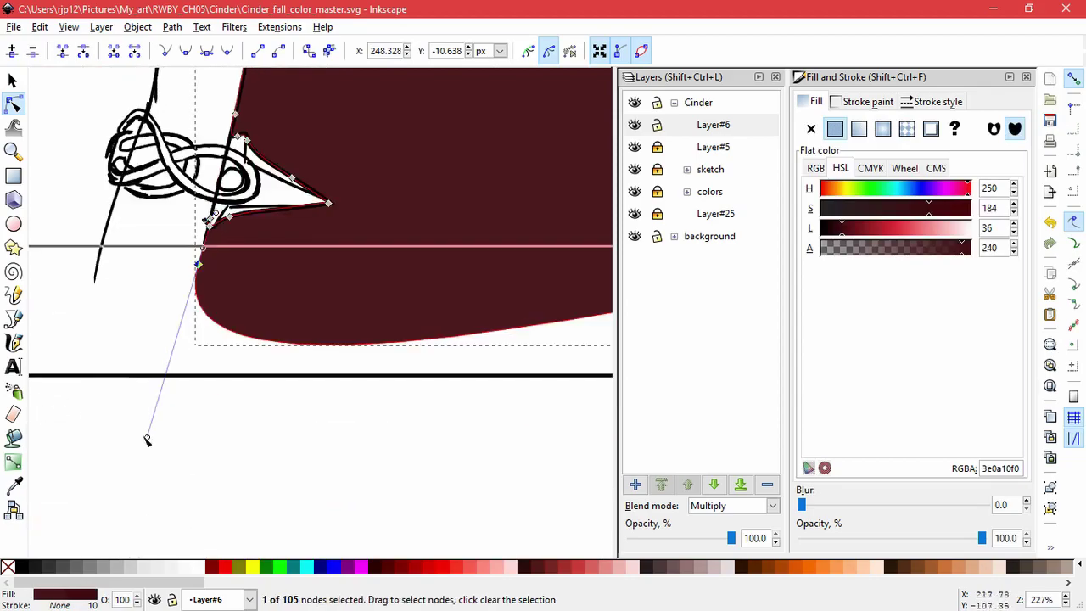
pyautogui.moveTo(146, 435); pyautogui.dragTo(509, 295)
pyautogui.moveTo(526, 300); pyautogui.dragTo(310, 567)
pyautogui.scroll(-2, 268, 402)
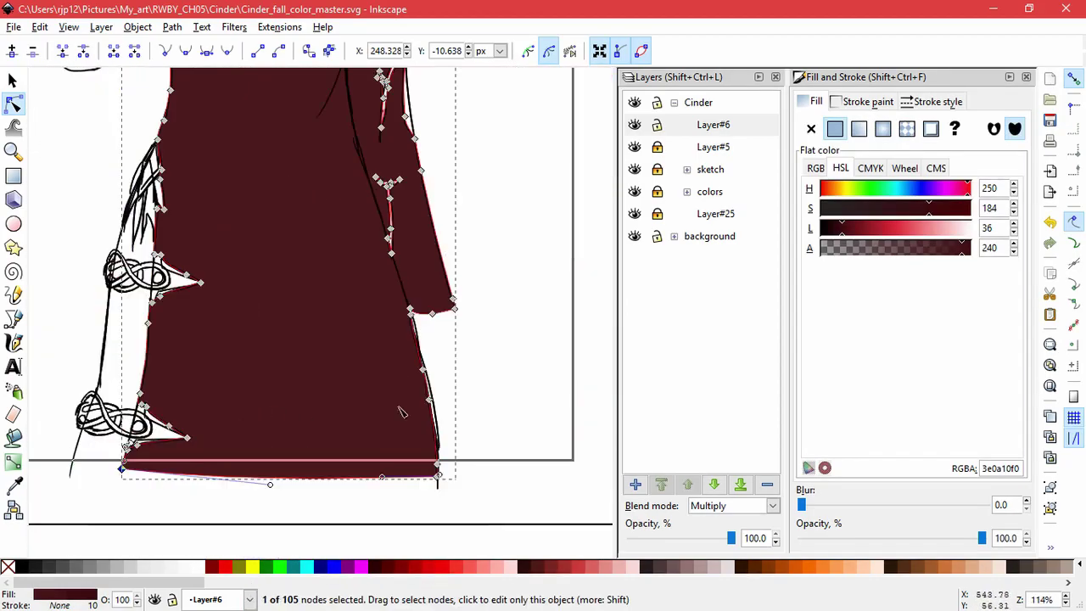
# Move the fill's edge nodes and handles below the sleeve cuff outward to follow the skirt's outer outline
pyautogui.scroll(1, 484, 376)
pyautogui.moveTo(416, 519); pyautogui.dragTo(427, 523)
pyautogui.scroll(1, 458, 416)
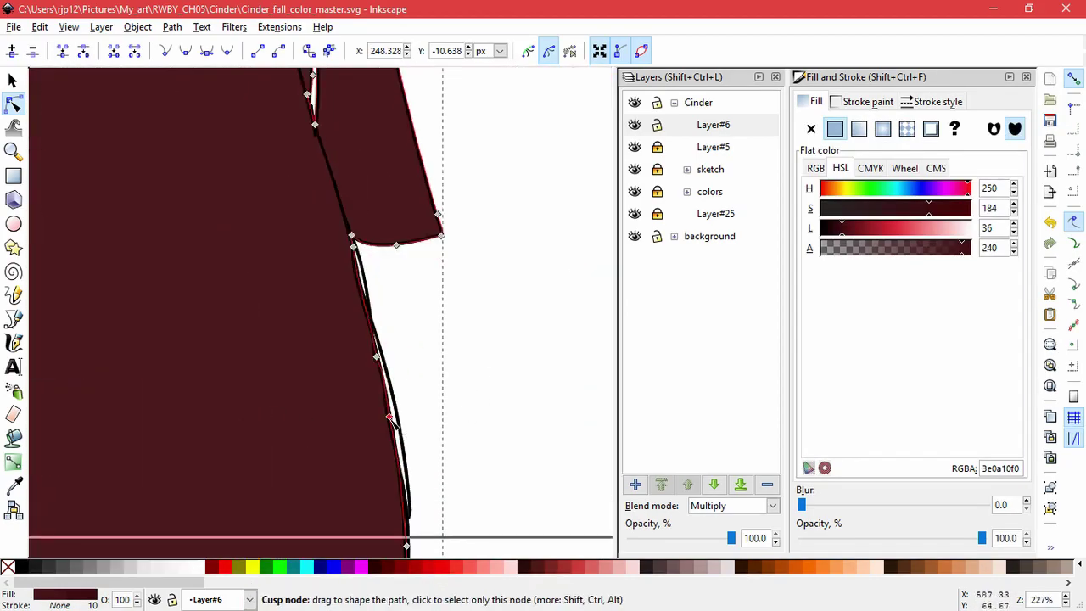
pyautogui.moveTo(389, 415); pyautogui.dragTo(396, 414)
pyautogui.moveTo(406, 503); pyautogui.dragTo(411, 506)
pyautogui.moveTo(377, 357); pyautogui.dragTo(383, 353)
pyautogui.scroll(4, 385, 281)
pyautogui.moveTo(257, 145); pyautogui.dragTo(291, 208)
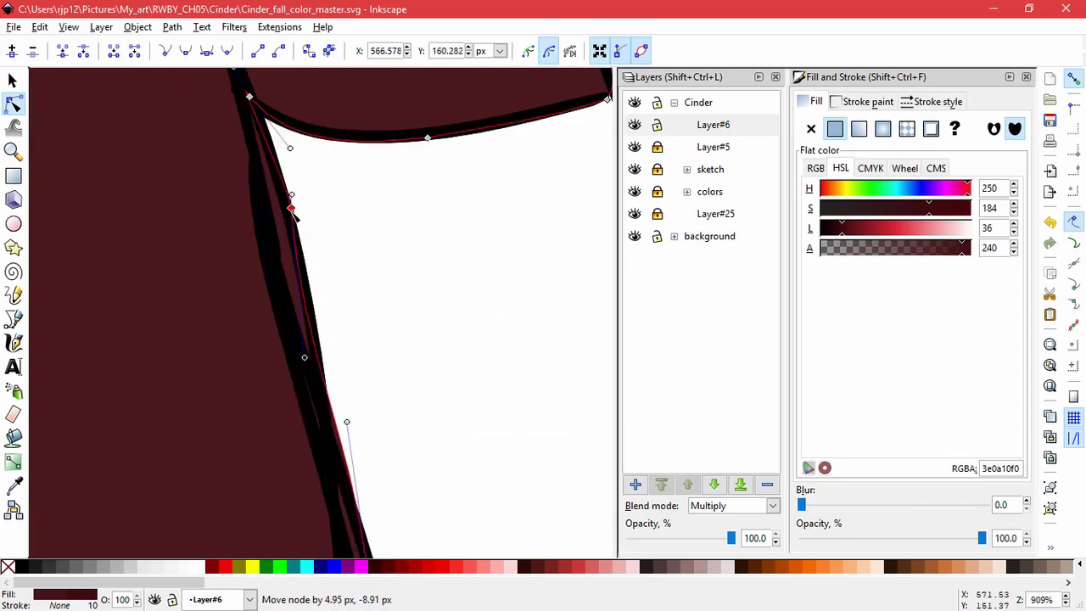
pyautogui.moveTo(348, 423); pyautogui.dragTo(336, 454)
pyautogui.click(379, 328)
pyautogui.click(367, 356)
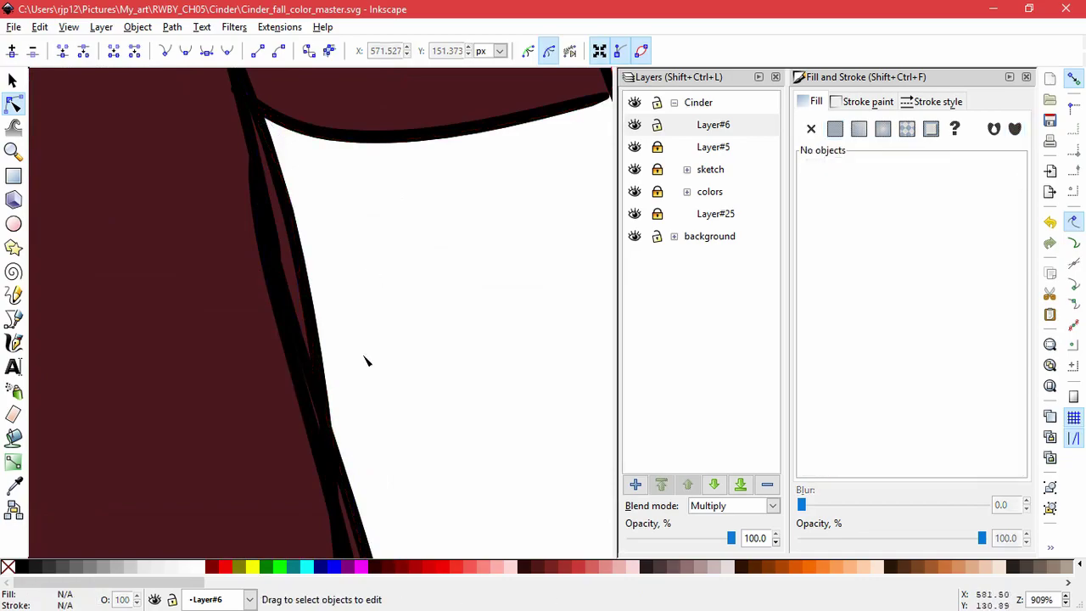
# Adjust the fill node beside the lower tip of the T-shaped ornament on the sleeve
pyautogui.scroll(-2, 364, 357)
pyautogui.moveTo(341, 182); pyautogui.dragTo(352, 360)
pyautogui.click(351, 357)
pyautogui.moveTo(327, 297); pyautogui.dragTo(358, 533)
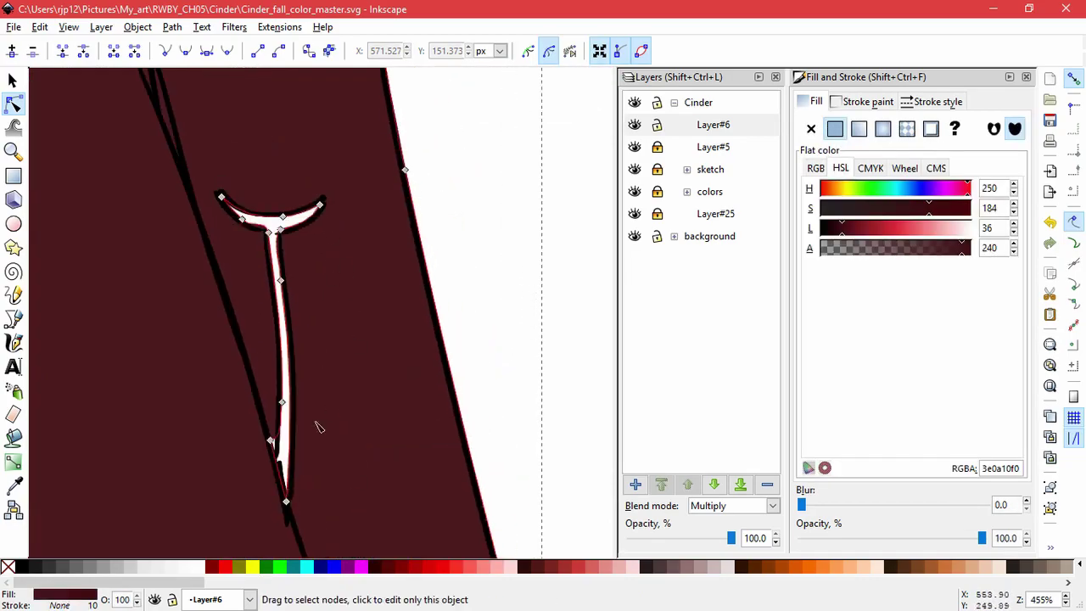
pyautogui.moveTo(270, 442); pyautogui.dragTo(287, 442)
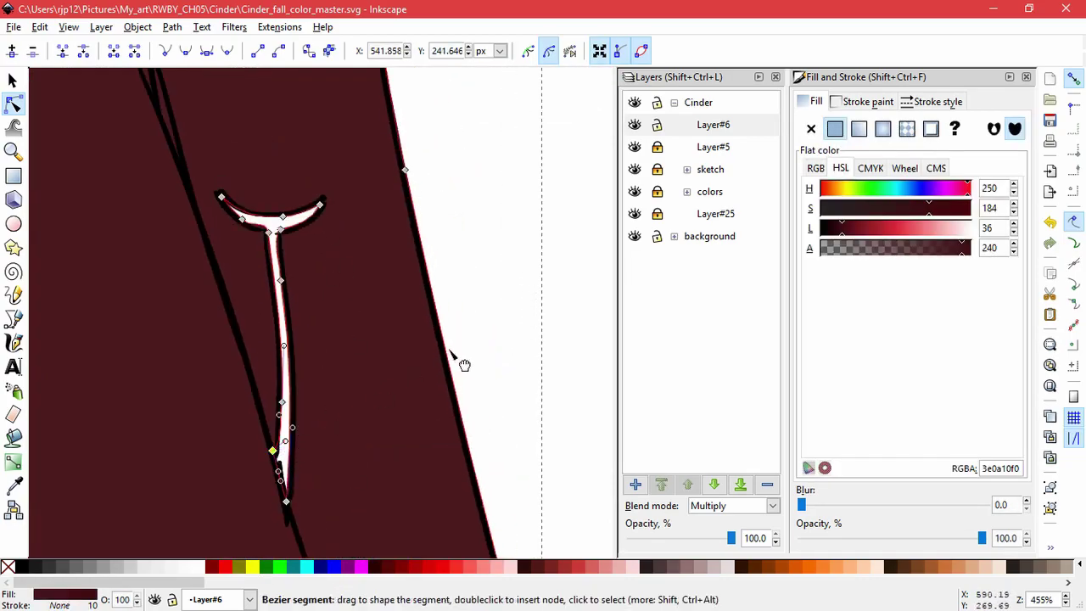
pyautogui.click(494, 364)
# Fill the areas beneath the neckband and the remaining neck-to-shoulder area with the dress colour
pyautogui.press('5')
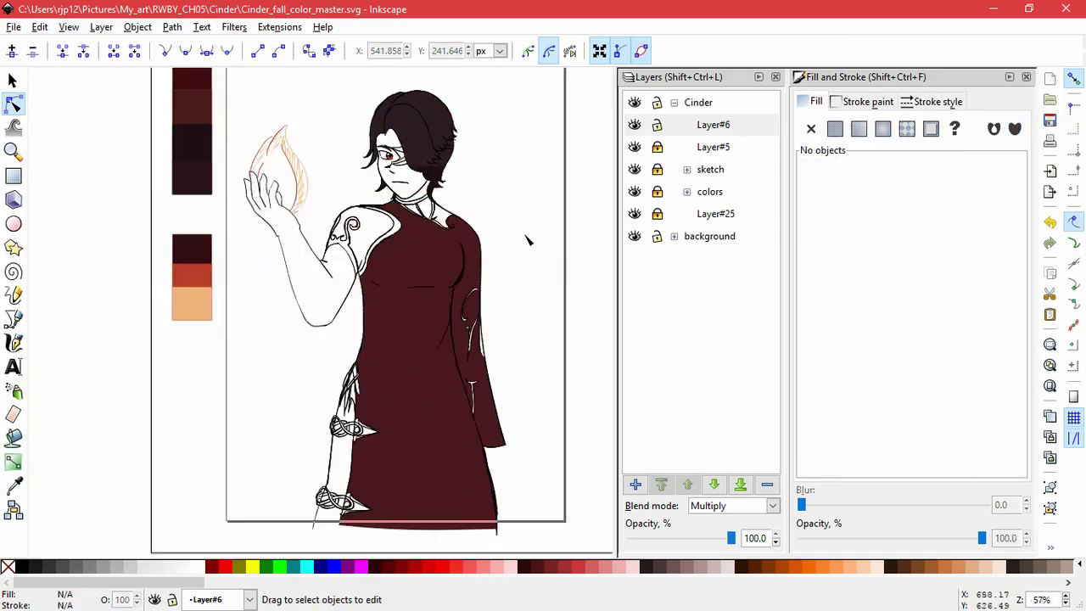
pyautogui.scroll(5, 532, 234)
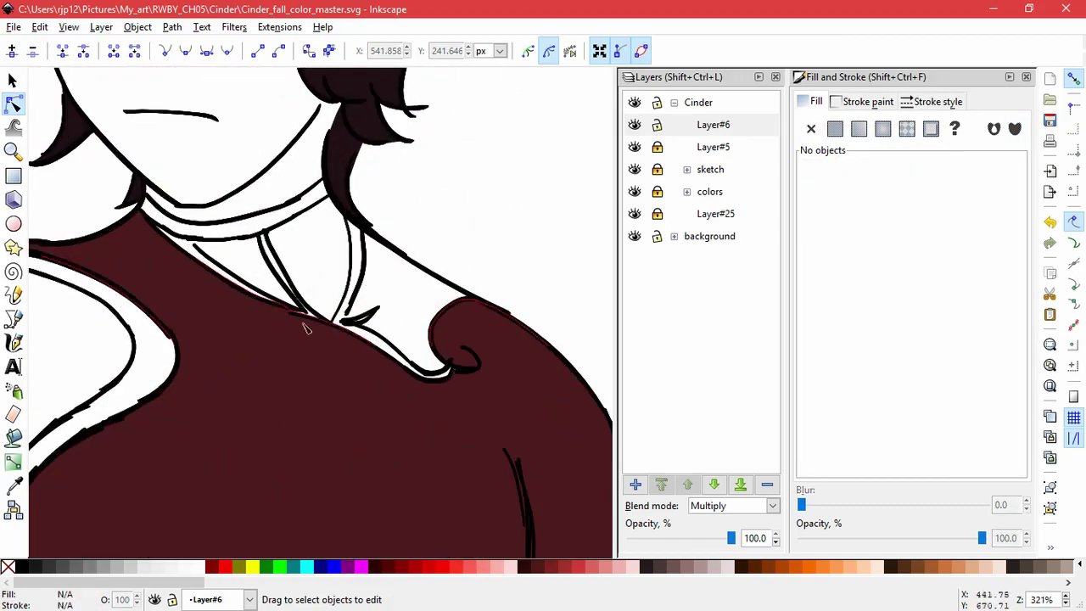
pyautogui.scroll(-2, 212, 339)
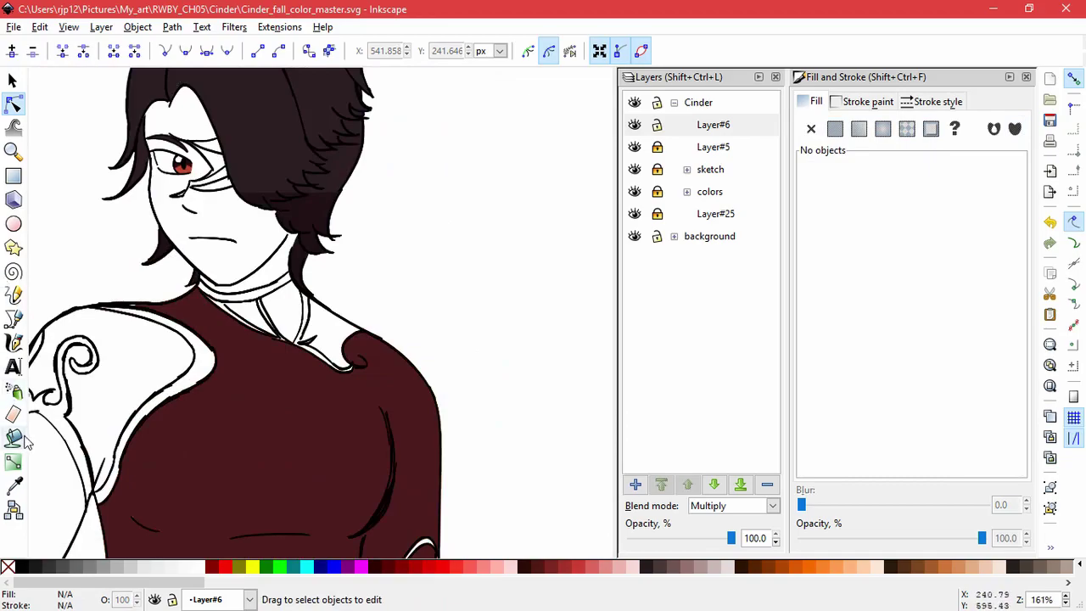
pyautogui.hotkey('shift', 'F7')
pyautogui.click(269, 309)
pyautogui.press('Escape')
pyautogui.scroll(-1, 264, 314)
pyautogui.click(258, 315)
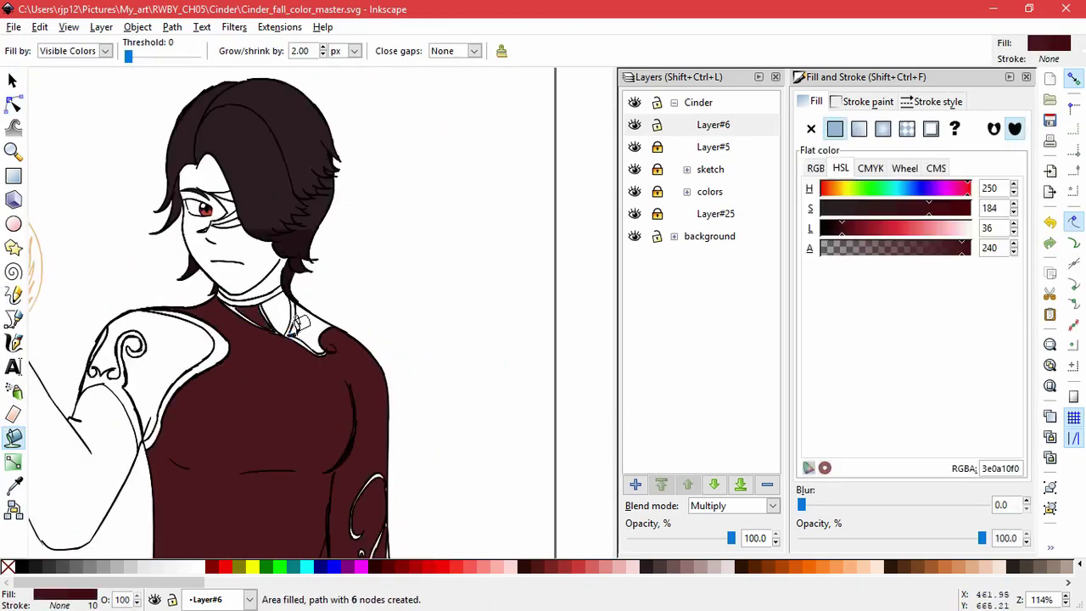
pyautogui.click(300, 320)
pyautogui.click(306, 329)
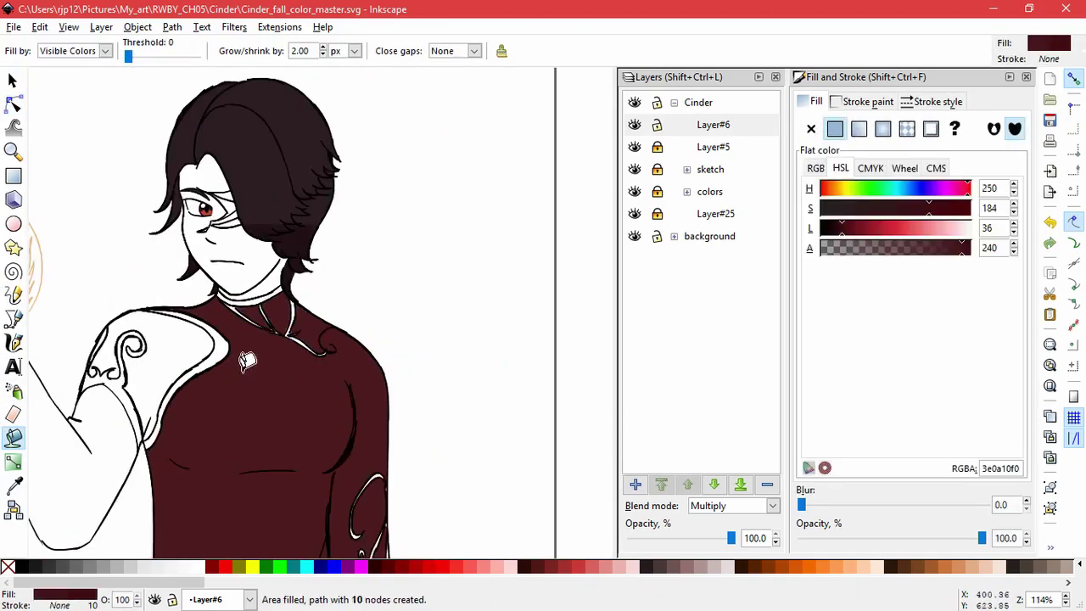
# Toggle the visibility of Layer#6 and Layer#5 to check which fills each one holds
pyautogui.click(14, 104)
pyautogui.click(430, 329)
pyautogui.moveTo(423, 405); pyautogui.dragTo(477, 354)
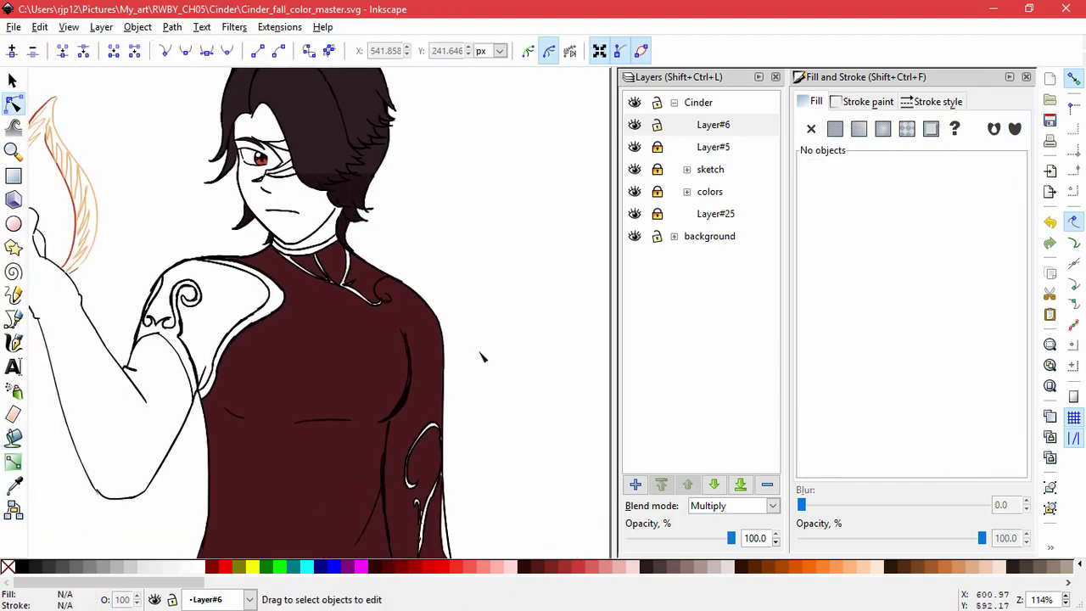
pyautogui.hscroll(-2, 473, 360)
pyautogui.scroll(3, 475, 360)
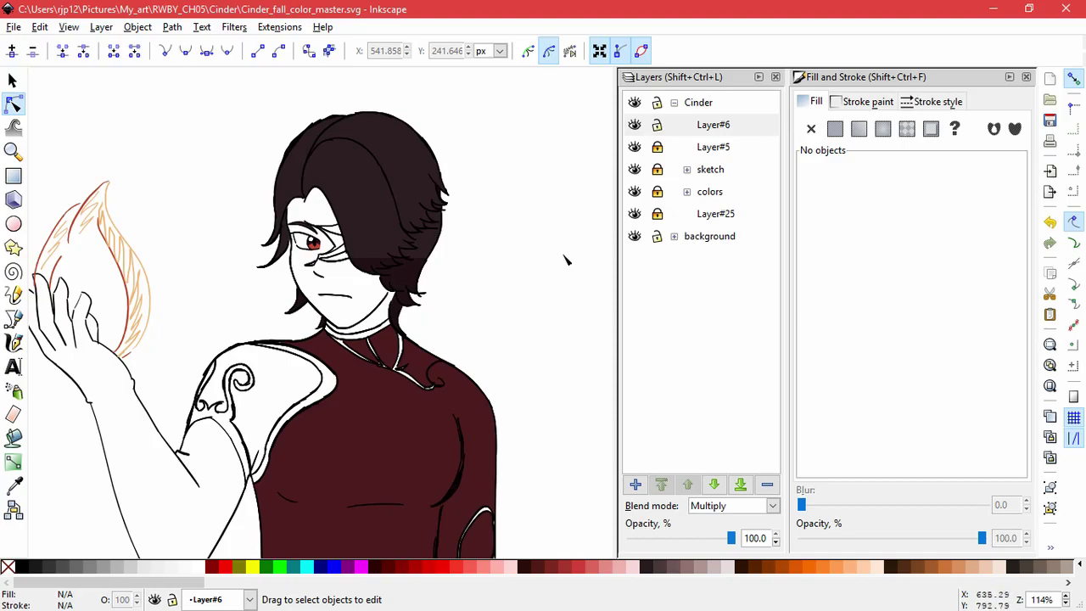
pyautogui.click(635, 125)
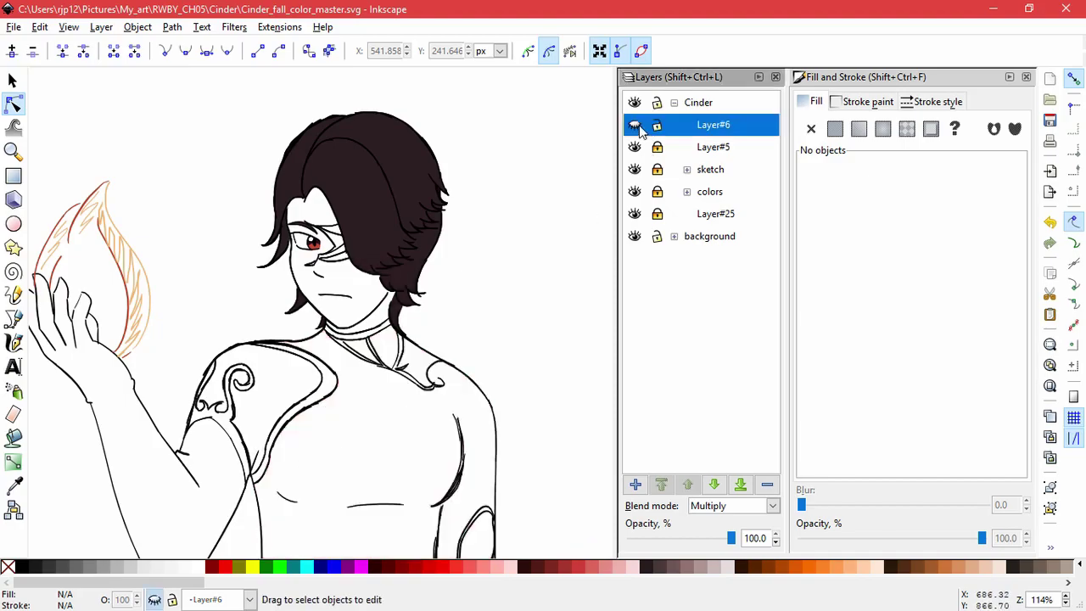
pyautogui.click(635, 125)
pyautogui.click(634, 148)
pyautogui.click(635, 148)
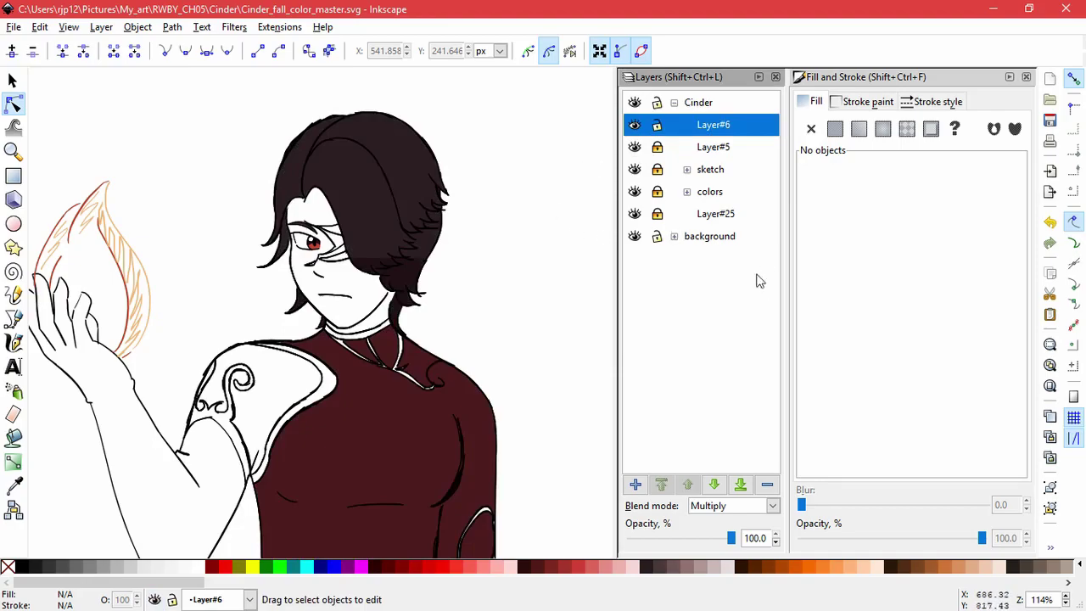
# Lower Layer#6 and Layer#5 beneath the sketch and colors layers, with Layer#5 directly above Layer#6
pyautogui.click(714, 484)
pyautogui.click(714, 484)
pyautogui.click(713, 484)
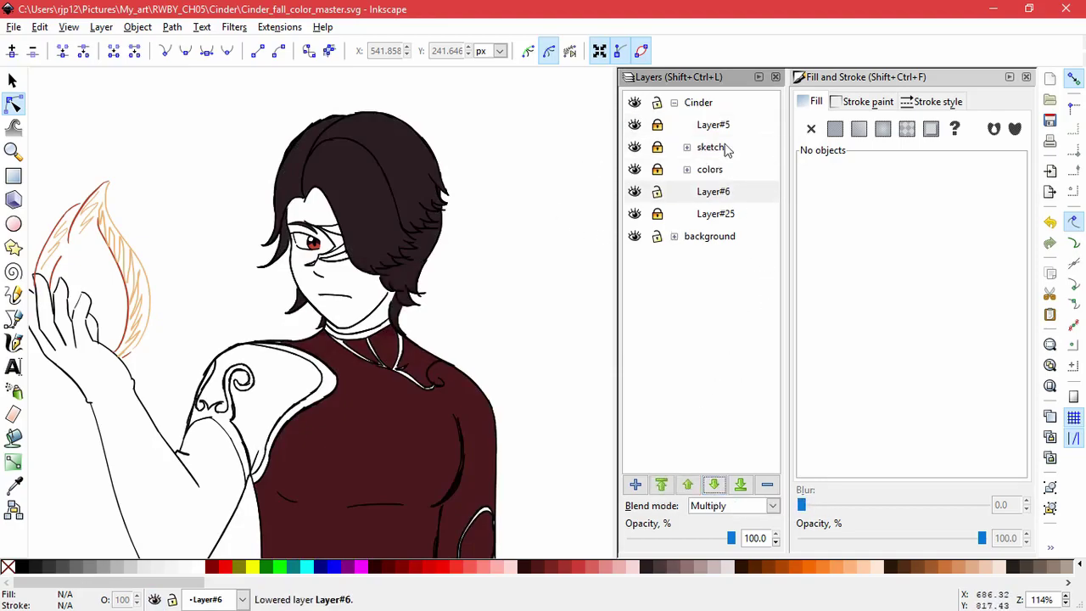
pyautogui.click(713, 125)
pyautogui.click(713, 484)
pyautogui.click(714, 484)
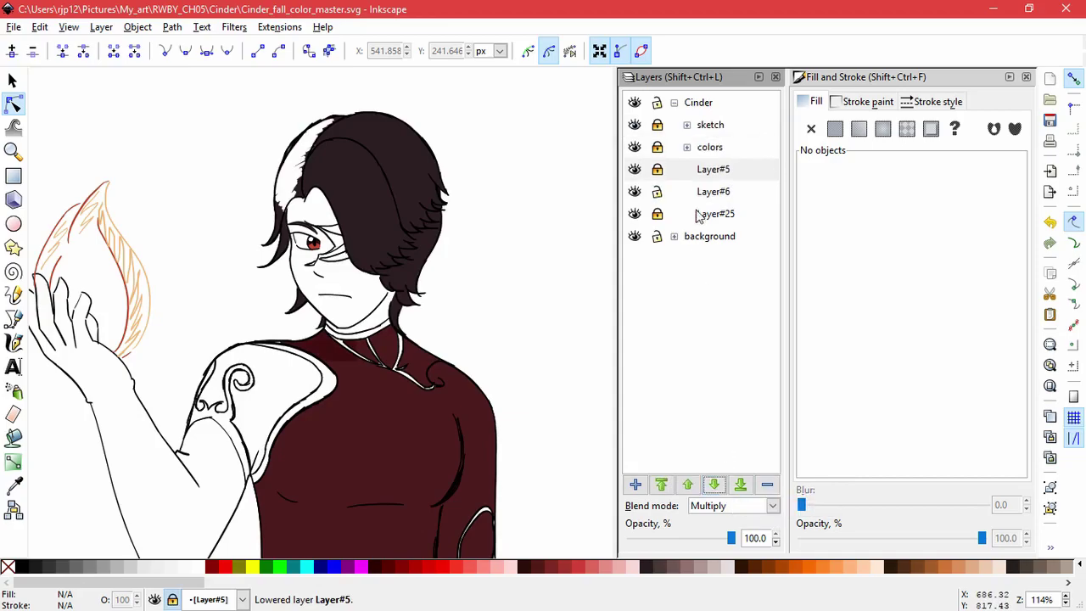
# Toggle the visibility of the colors, sketch and head layers to find which one covers part of the hair fill
pyautogui.click(635, 147)
pyautogui.click(634, 148)
pyautogui.click(638, 126)
pyautogui.click(638, 126)
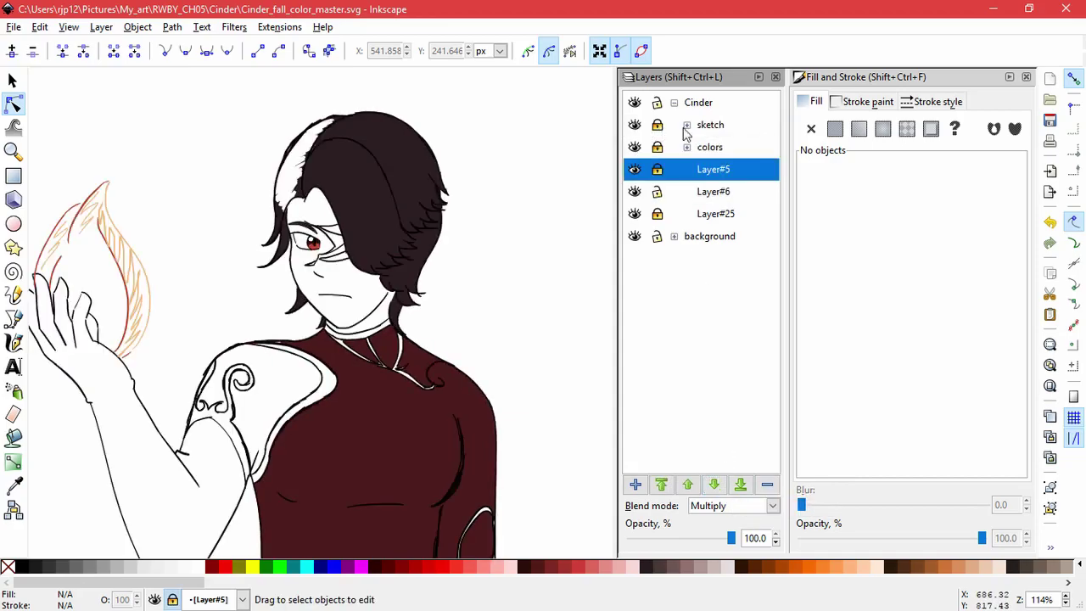
pyautogui.click(686, 125)
pyautogui.click(634, 147)
pyautogui.click(634, 148)
# Expand the head layer and toggle Layer#16, Layer#14, Layer#13 and Layer#24 to find the one covering the hair fill
pyautogui.click(699, 147)
pyautogui.click(634, 170)
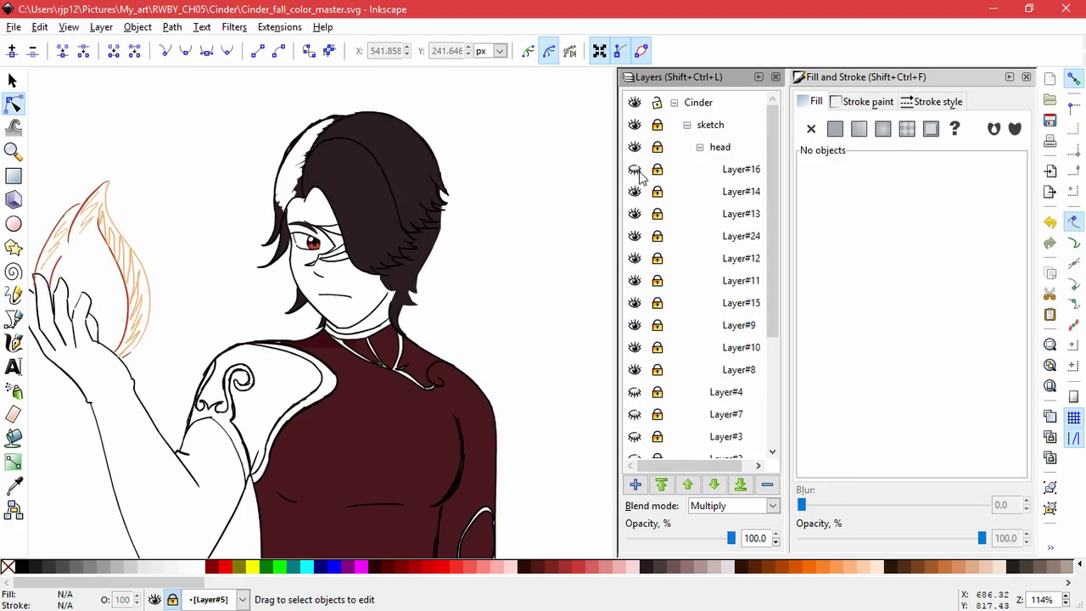
pyautogui.click(638, 171)
pyautogui.click(636, 192)
pyautogui.click(636, 192)
pyautogui.click(635, 215)
pyautogui.click(635, 215)
pyautogui.click(636, 237)
pyautogui.click(636, 239)
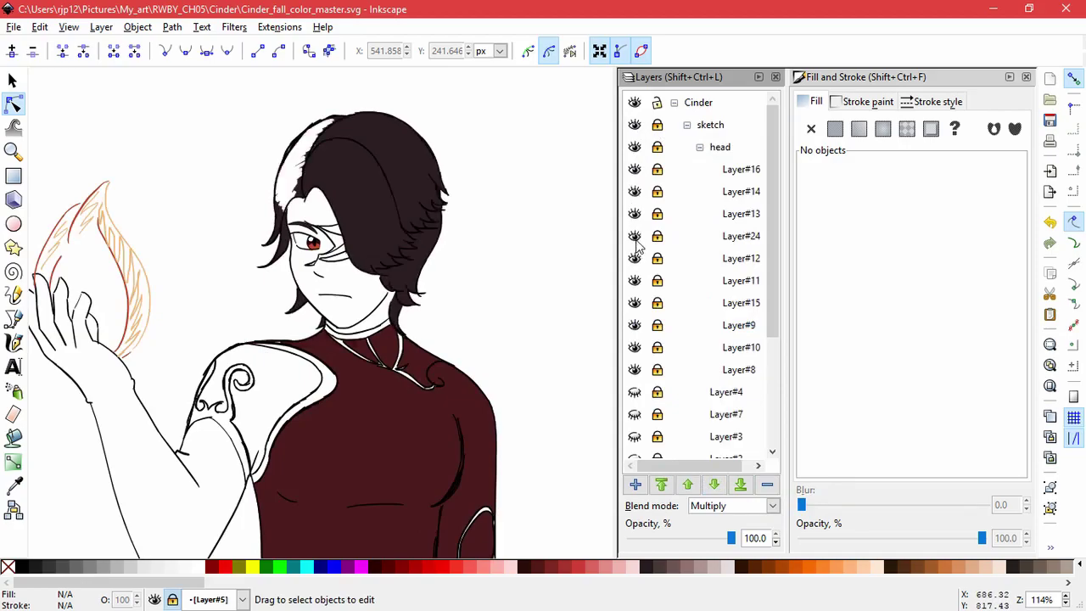
# Make Layer#24 in the head group the current layer and set its blend mode to Multiply
pyautogui.click(636, 239)
pyautogui.click(635, 239)
pyautogui.click(711, 243)
pyautogui.click(636, 237)
pyautogui.click(635, 238)
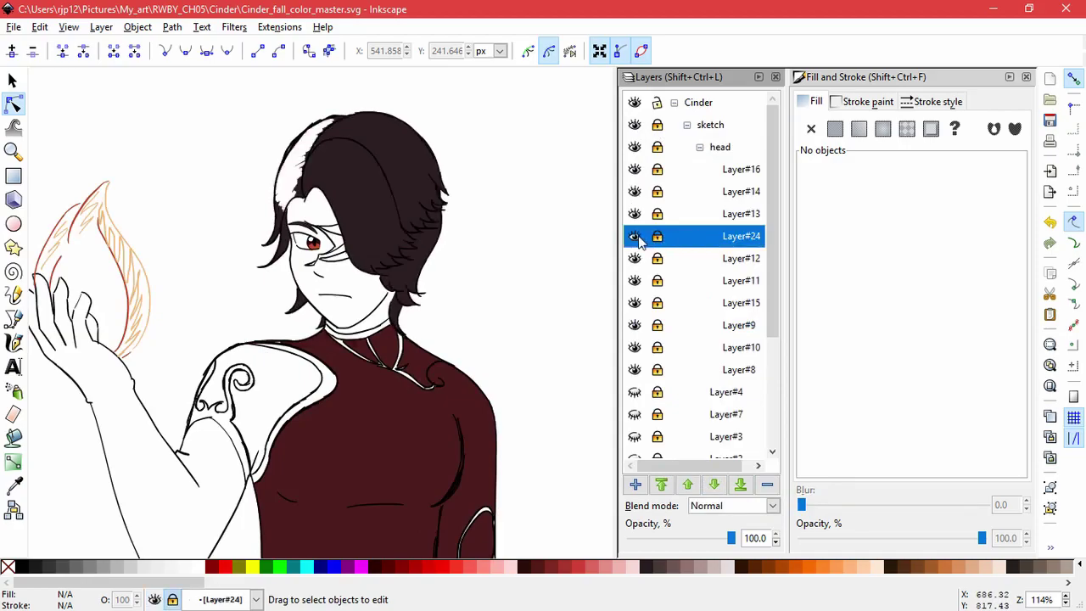
pyautogui.click(731, 506)
pyautogui.click(713, 541)
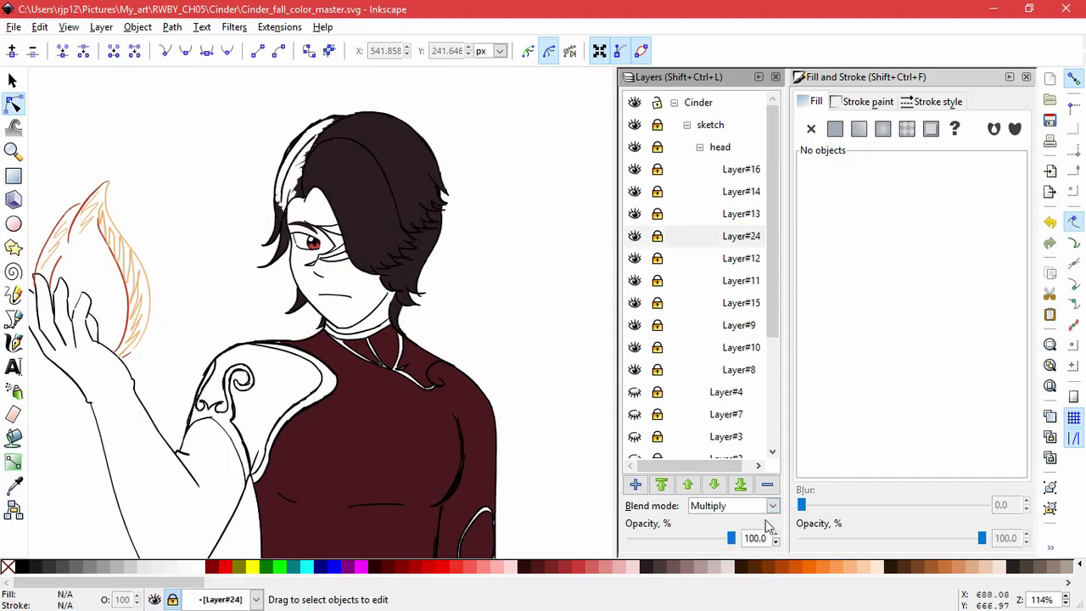
# Set the blend mode of Layer#24 back to Normal and collapse the sketch group
pyautogui.click(768, 506)
pyautogui.click(752, 522)
pyautogui.click(687, 126)
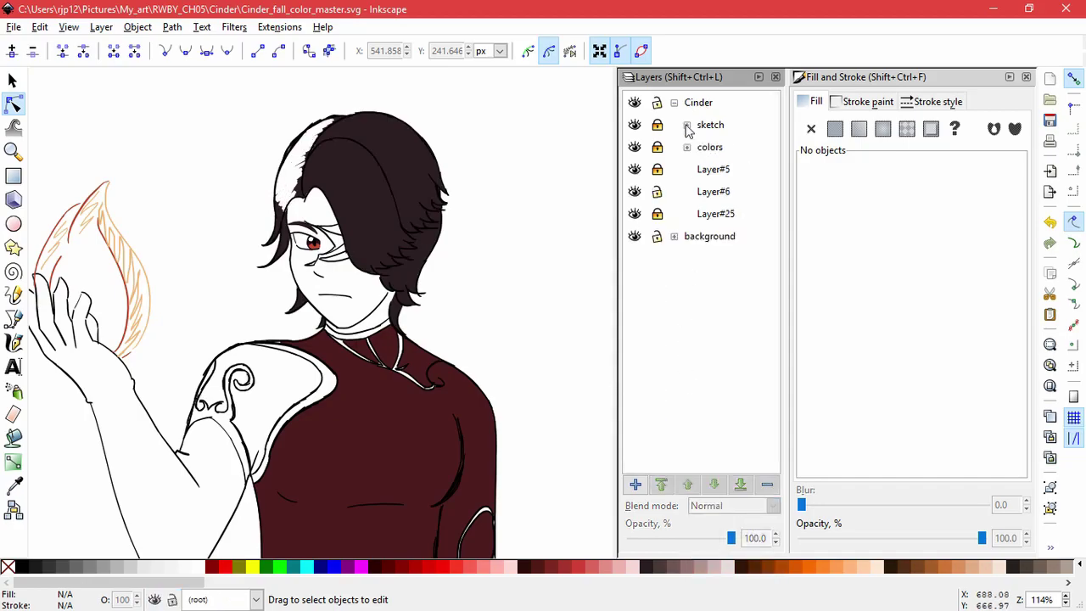
# Set the blend mode of Layer#6, Layer#25 and Layer#5 to Normal
pyautogui.click(725, 191)
pyautogui.click(736, 506)
pyautogui.click(738, 525)
pyautogui.click(718, 214)
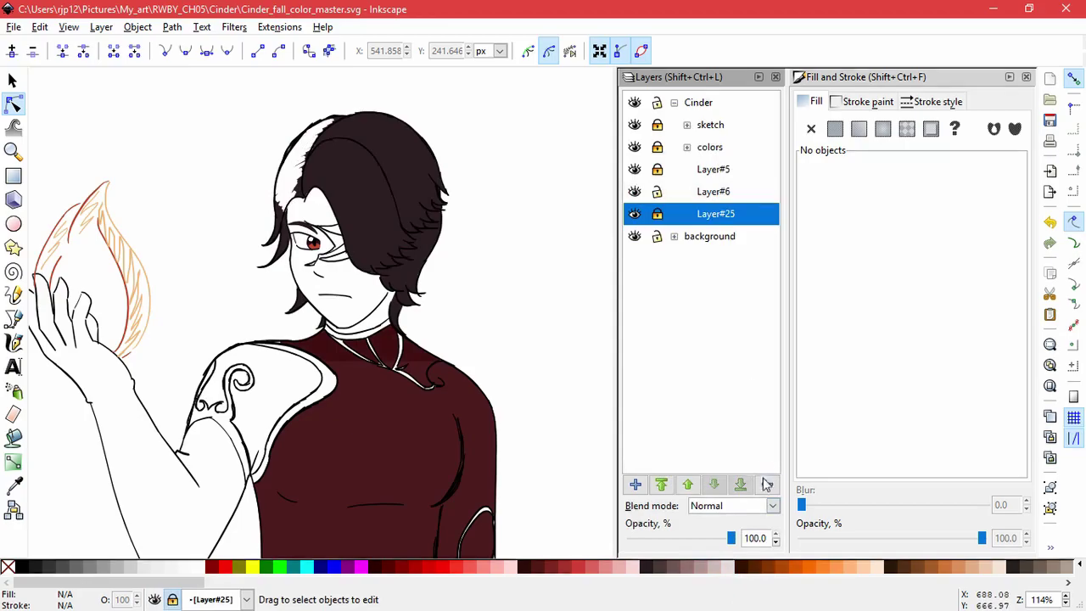
pyautogui.click(735, 507)
pyautogui.click(708, 524)
pyautogui.click(713, 170)
pyautogui.click(738, 506)
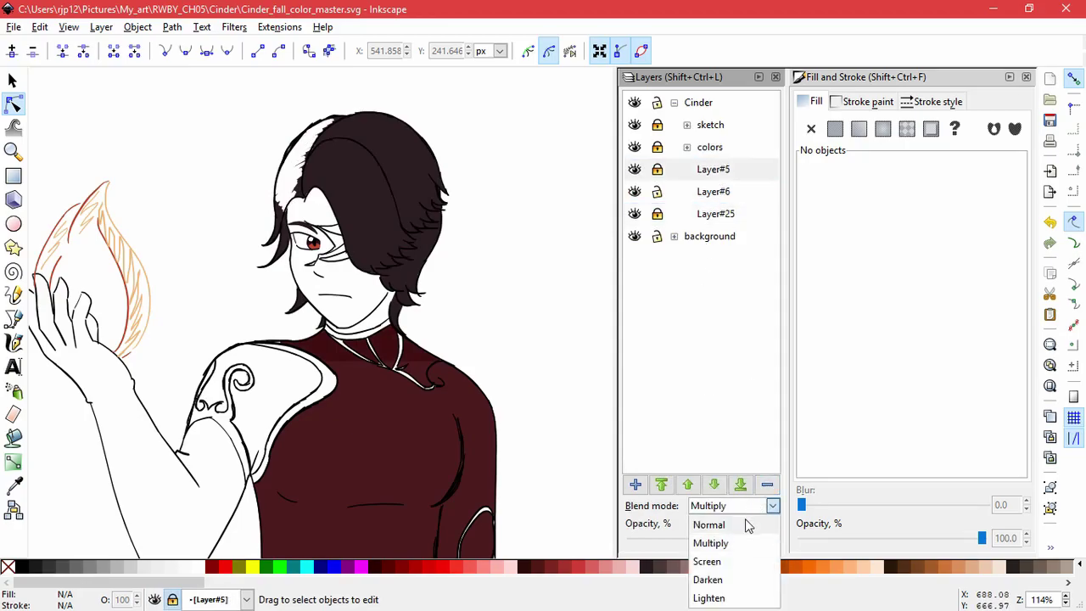
# Set the blend mode of the sketch and colors parent layers to Multiply
pyautogui.click(707, 126)
pyautogui.click(731, 506)
pyautogui.click(720, 536)
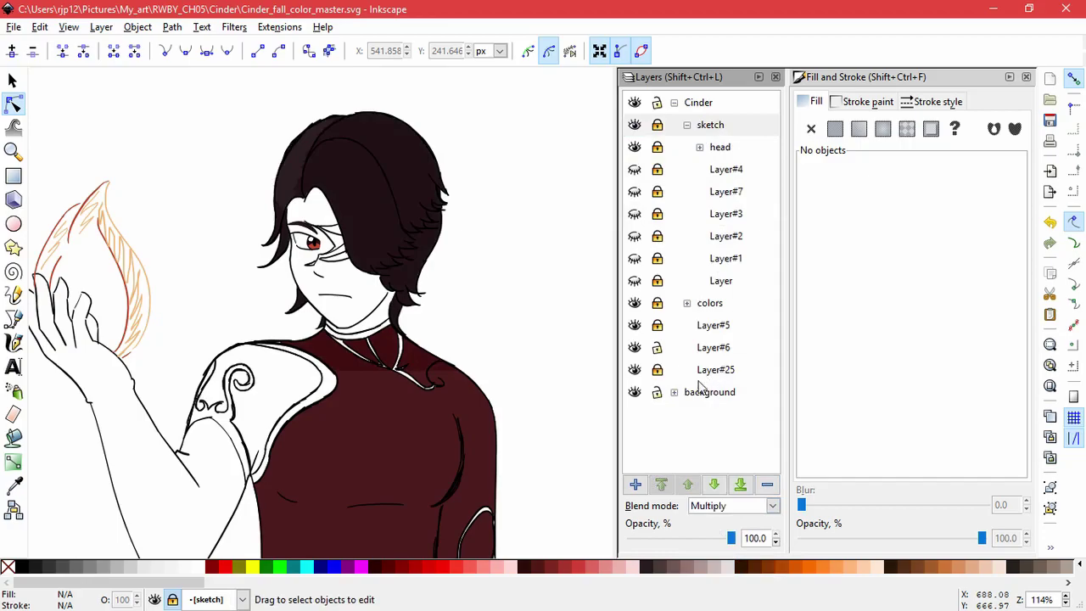
pyautogui.click(635, 125)
pyautogui.click(634, 125)
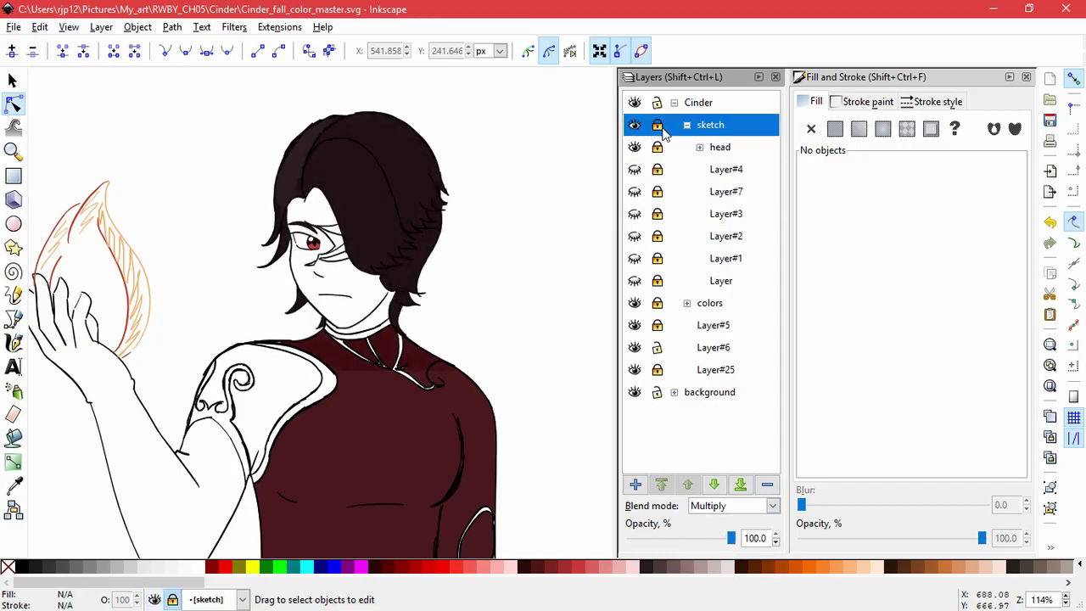
pyautogui.click(721, 310)
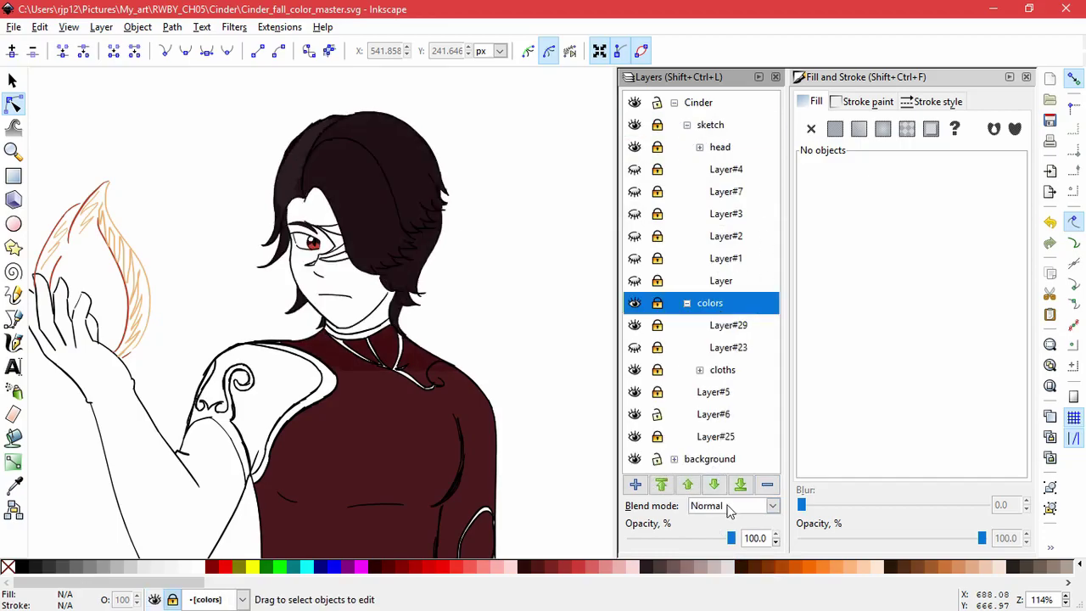
pyautogui.click(731, 506)
pyautogui.click(720, 536)
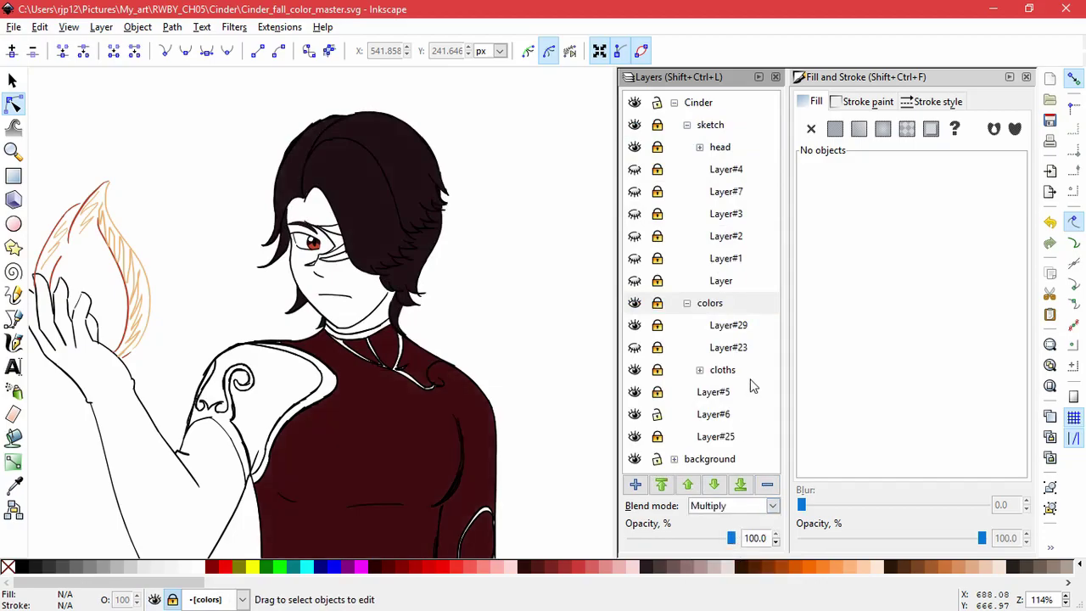
# Lower Layer#5 beneath Layer#6 and add a new layer directly above Layer#6
pyautogui.keyDown('ctrl'); pyautogui.scroll(-1, 523, 280); pyautogui.keyUp('ctrl')
pyautogui.scroll(-5, 523, 279)
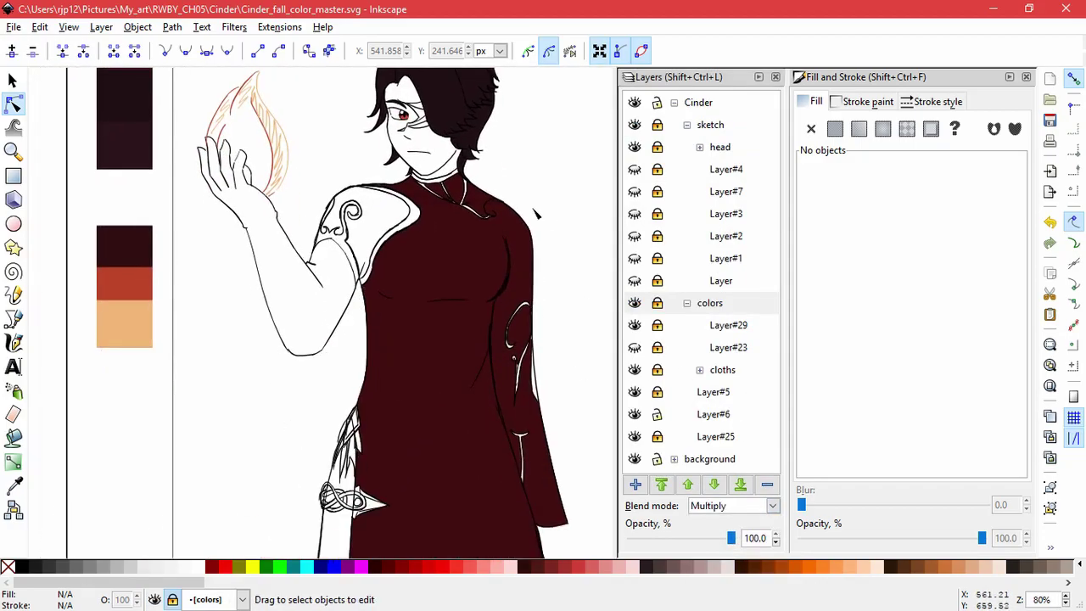
pyautogui.moveTo(521, 275); pyautogui.dragTo(585, 432)
pyautogui.keyDown('ctrl'); pyautogui.scroll(2, 499, 257); pyautogui.keyUp('ctrl')
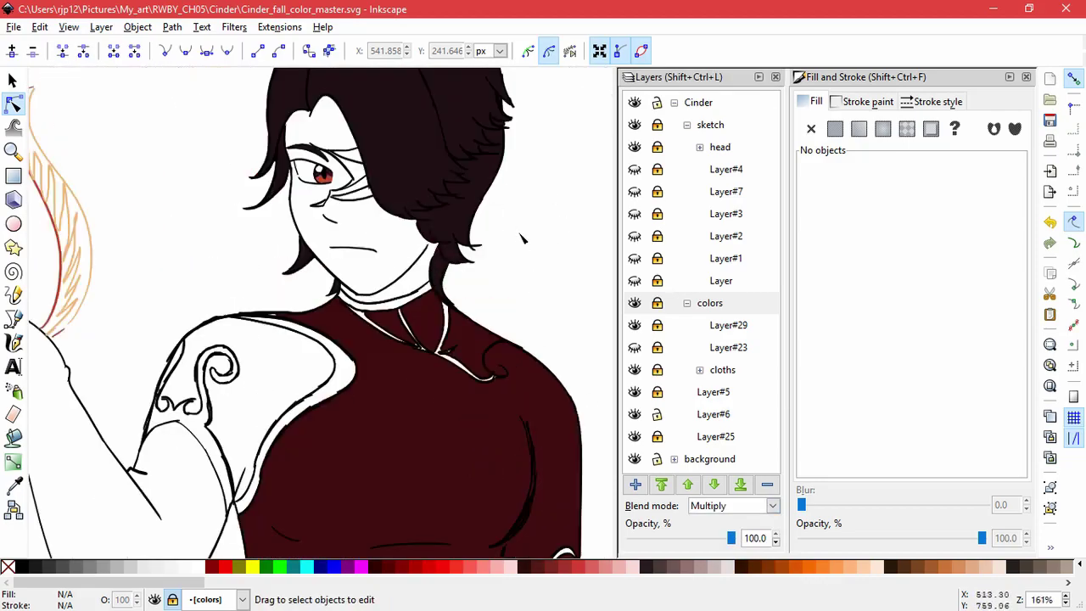
pyautogui.moveTo(525, 239)
pyautogui.mouseDown()
pyautogui.moveTo(557, 329)
pyautogui.moveTo(568, 328)
pyautogui.mouseUp()
pyautogui.click(686, 125)
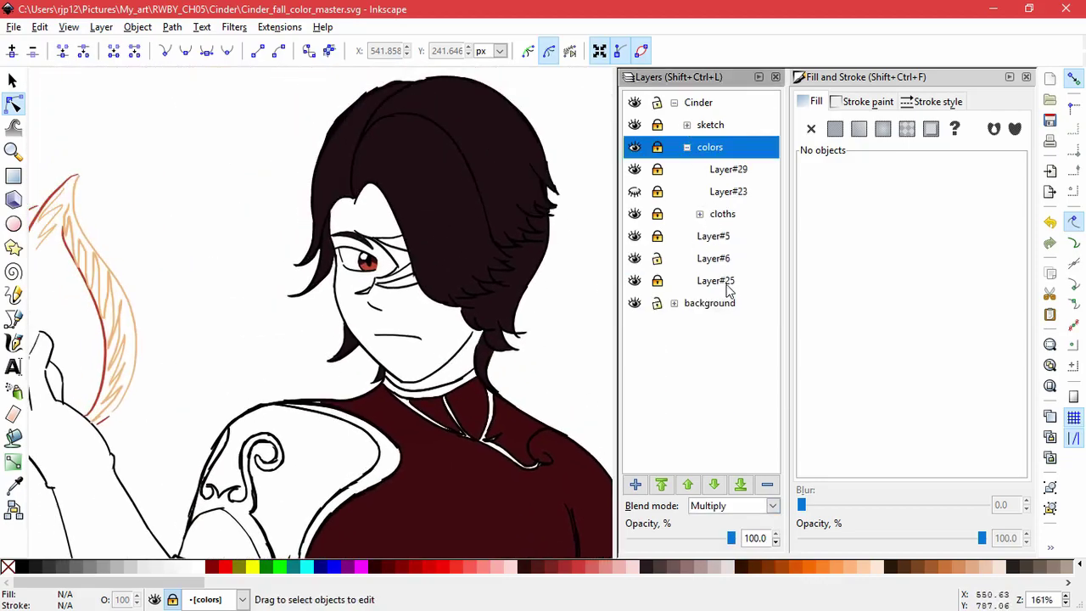
pyautogui.click(670, 259)
pyautogui.click(688, 484)
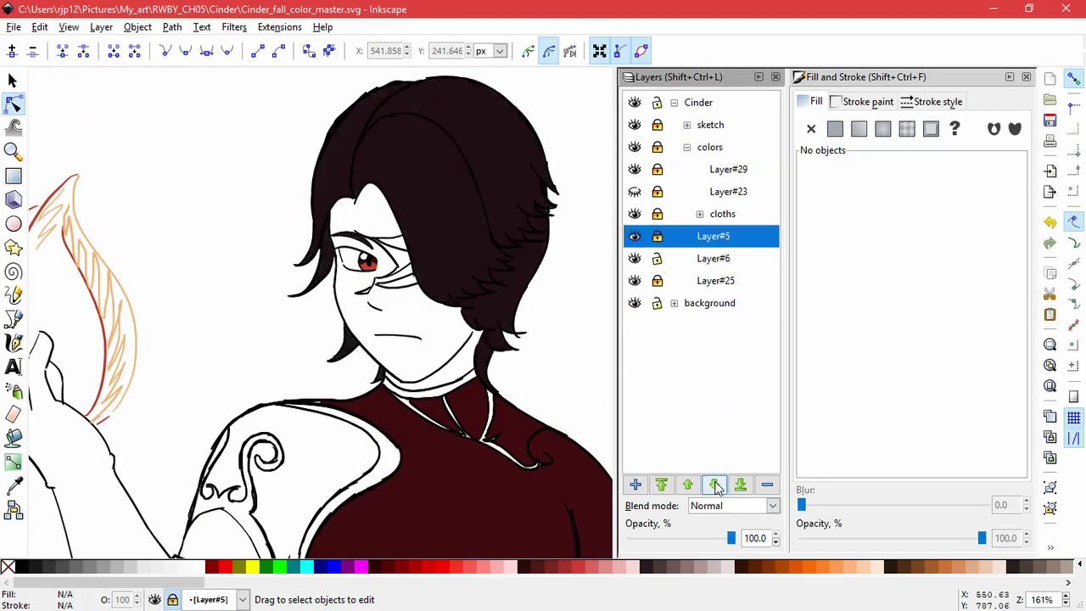
pyautogui.click(635, 485)
pyautogui.click(599, 363)
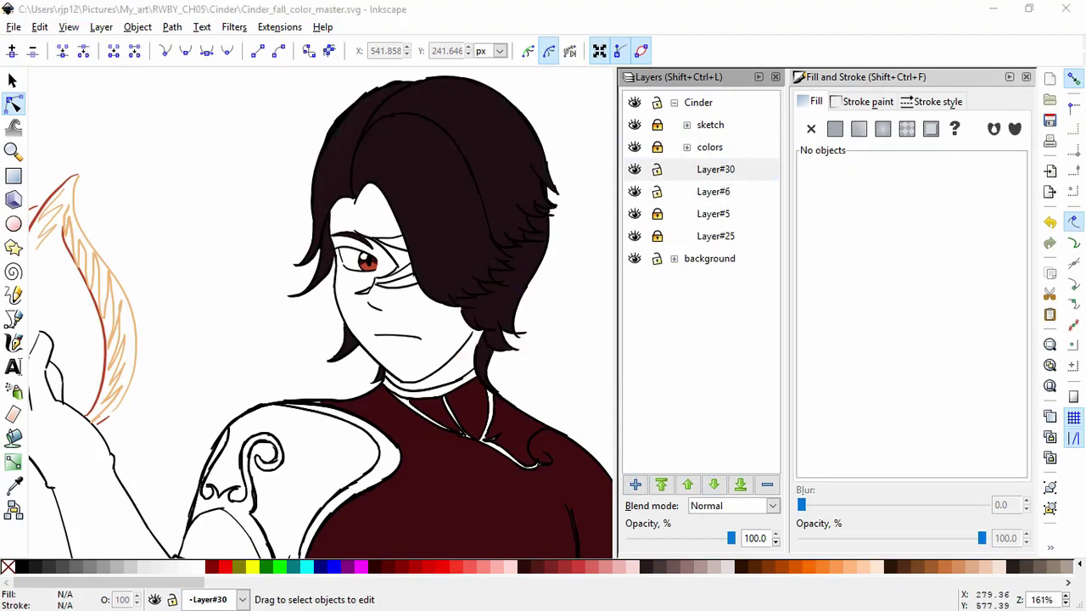
# Fill the dress's collar band on the new layer with the Paint Bucket and set its color to 4F1A1Bf0
pyautogui.click(14, 437)
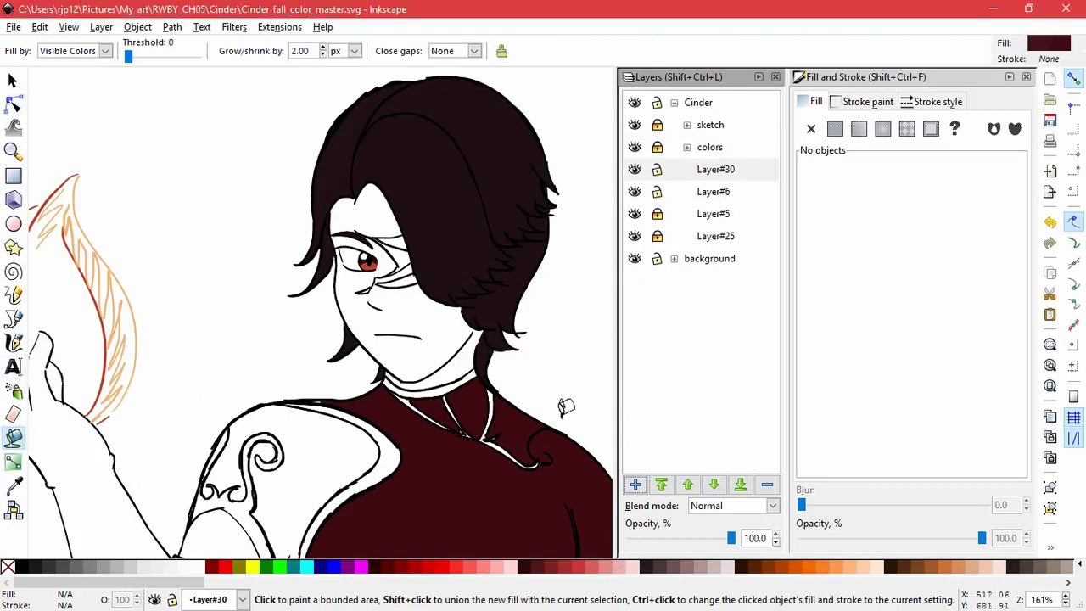
pyautogui.scroll(1, 388, 415)
pyautogui.click(459, 382)
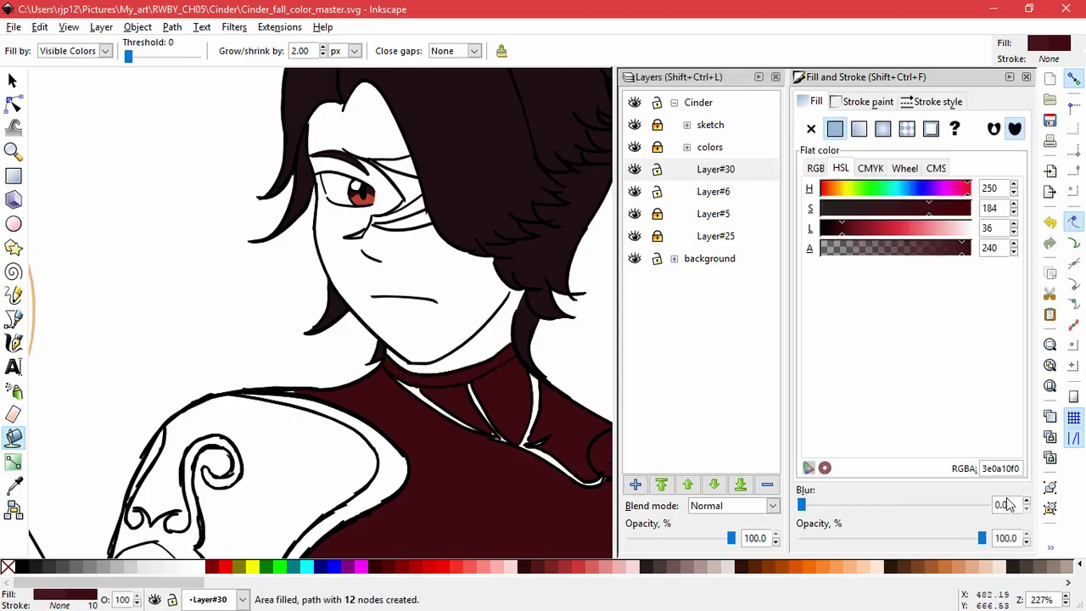
pyautogui.doubleClick(998, 467)
pyautogui.write('4F1A1B')
pyautogui.press('Return')
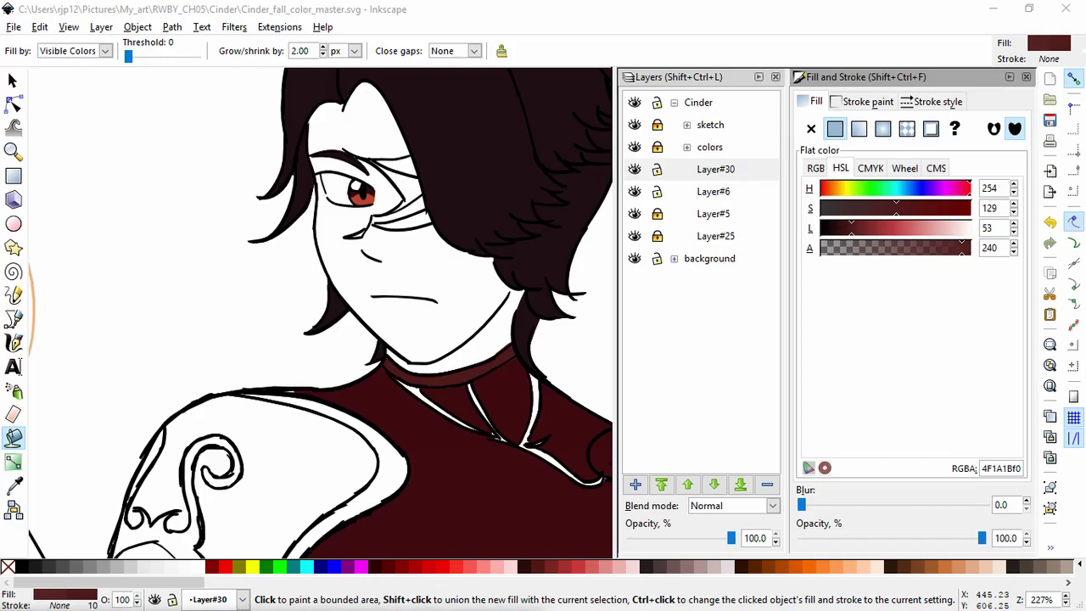
# Recolor the collar band's fill to brown, RGBA 603f20f0
pyautogui.click(965, 467)
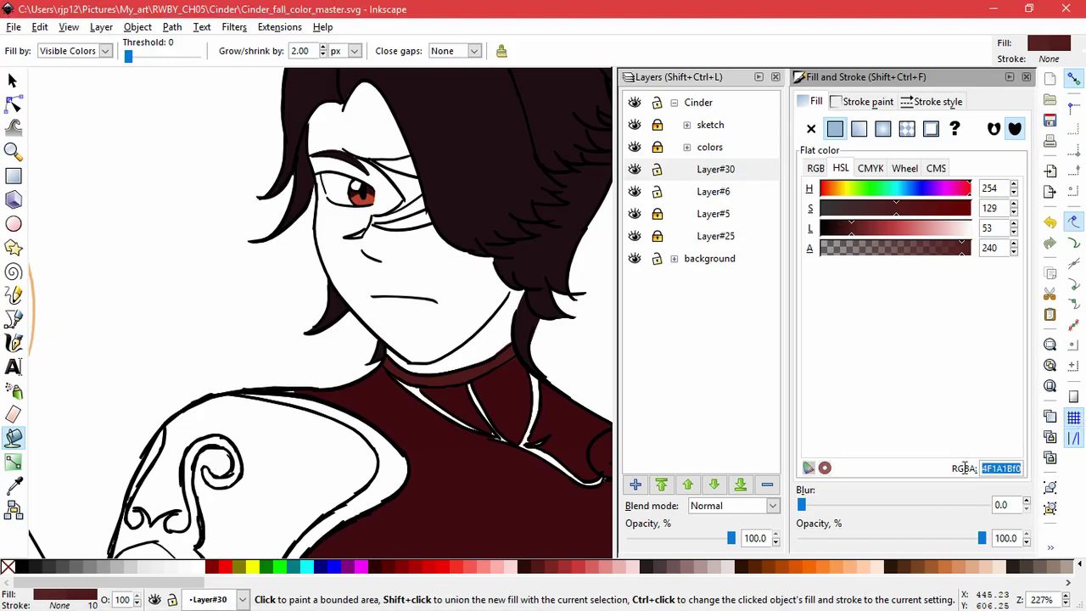
pyautogui.write('542D1Cf0')
pyautogui.press('Return')
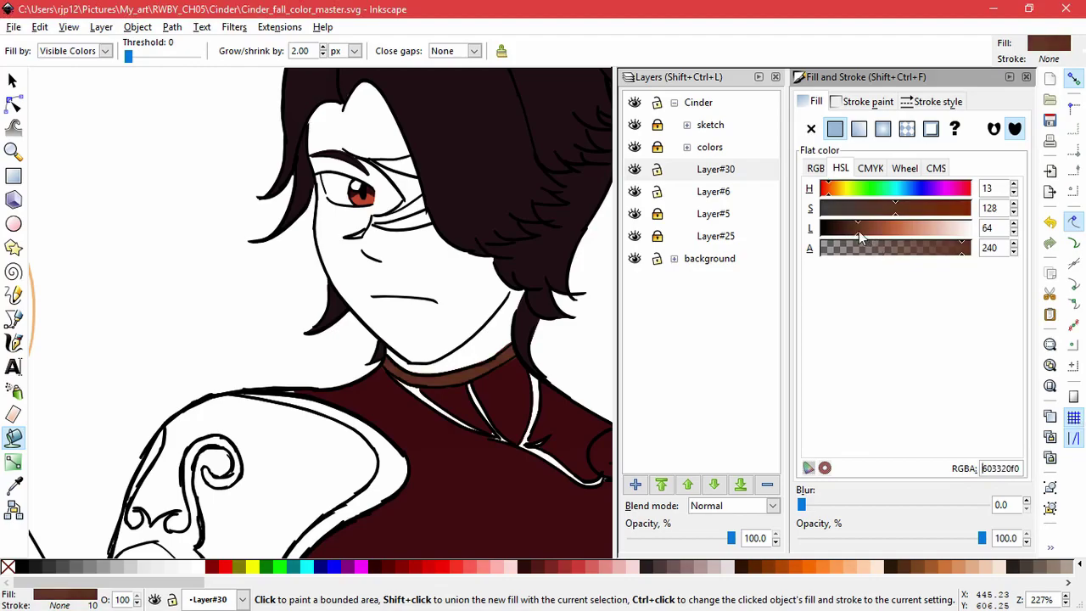
pyautogui.click(835, 194)
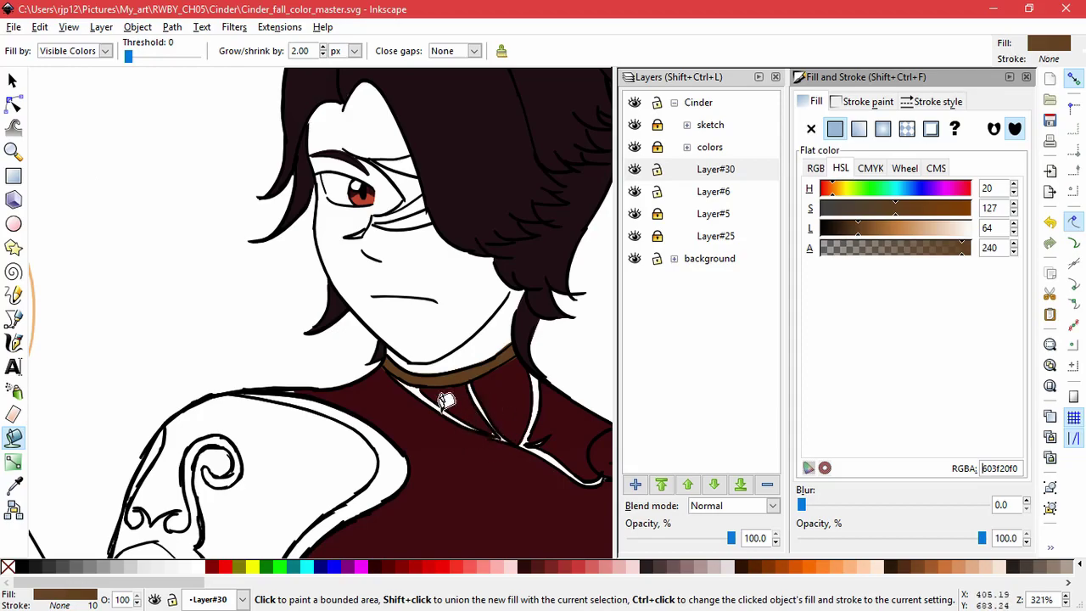
# Fill the narrow trim strips running down from the collar across the neckline with the same brown
pyautogui.scroll(2, 442, 410)
pyautogui.click(397, 370)
pyautogui.moveTo(509, 443); pyautogui.dragTo(316, 426)
pyautogui.click(311, 370)
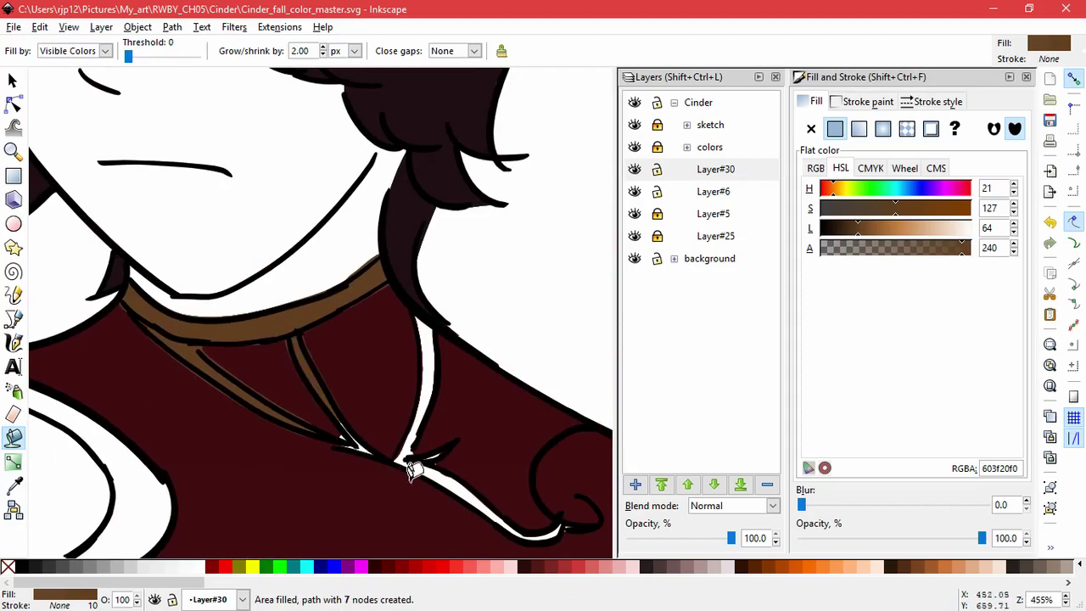
pyautogui.click(429, 480)
pyautogui.hotkey('ctrl', 'z')
pyautogui.click(437, 444)
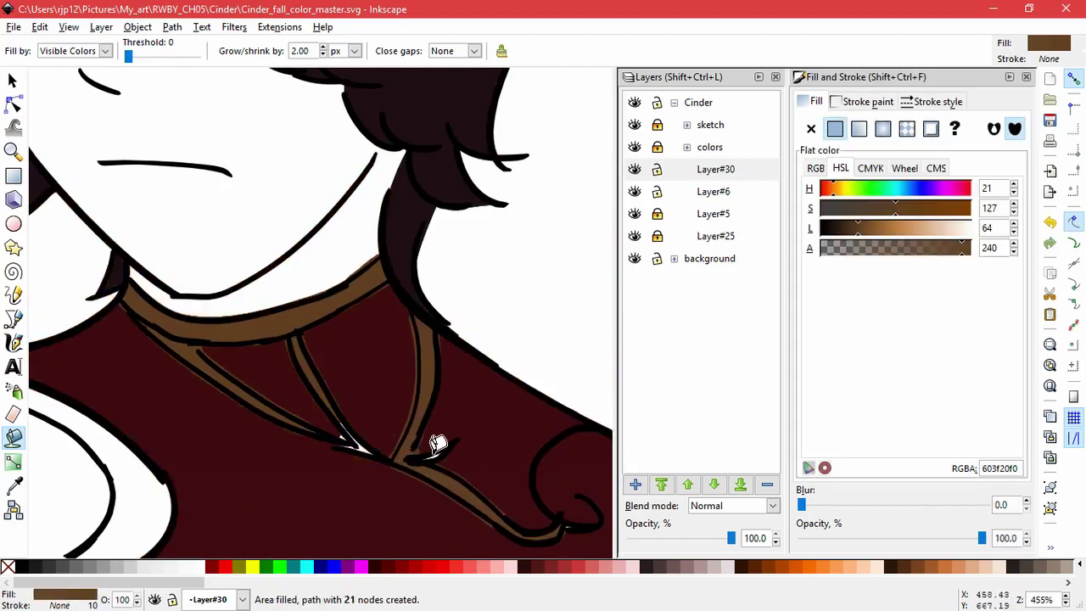
# Fill the small white gap inside the pointed tip where the neckline trim strips meet
pyautogui.click(444, 505)
pyautogui.hotkey('ctrl', 'z')
pyautogui.scroll(4, 449, 494)
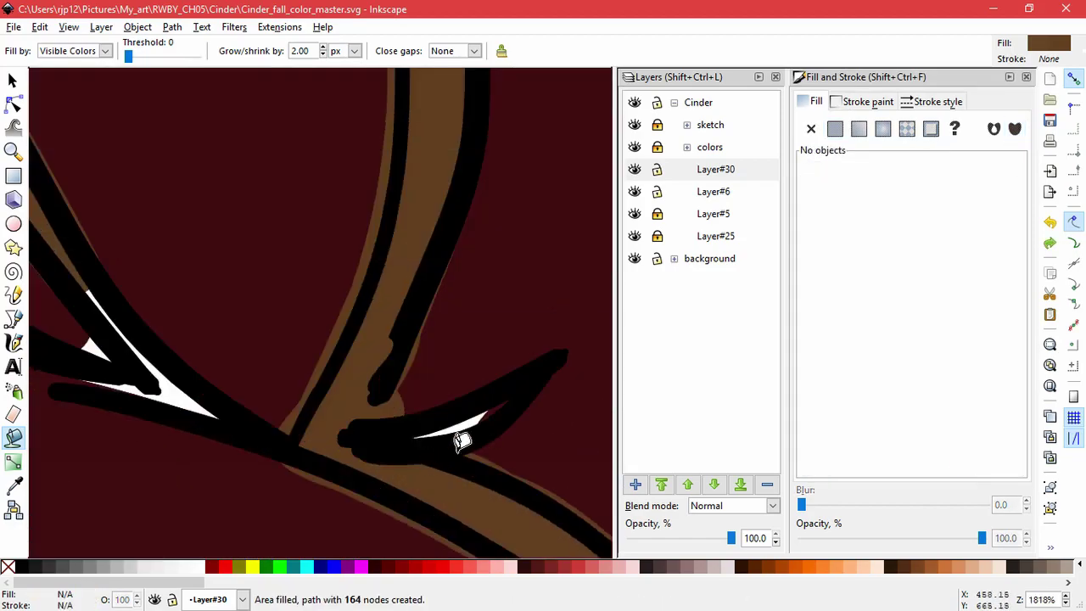
pyautogui.click(407, 458)
pyautogui.hotkey('ctrl', 'z')
pyautogui.click(467, 426)
pyautogui.scroll(-4, 424, 417)
pyautogui.scroll(-3, 195, 441)
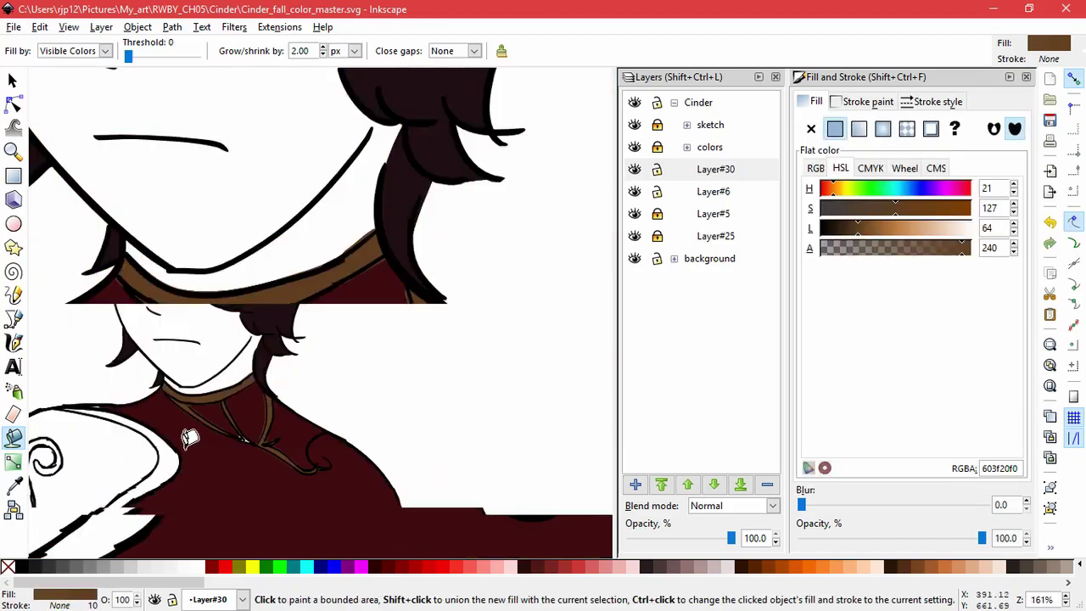
# Fill the armhole trim and the curled ornament with its band on the raised arm's shoulder in brown
pyautogui.press('space')
pyautogui.moveTo(196, 442); pyautogui.dragTo(365, 336)
pyautogui.click(346, 373)
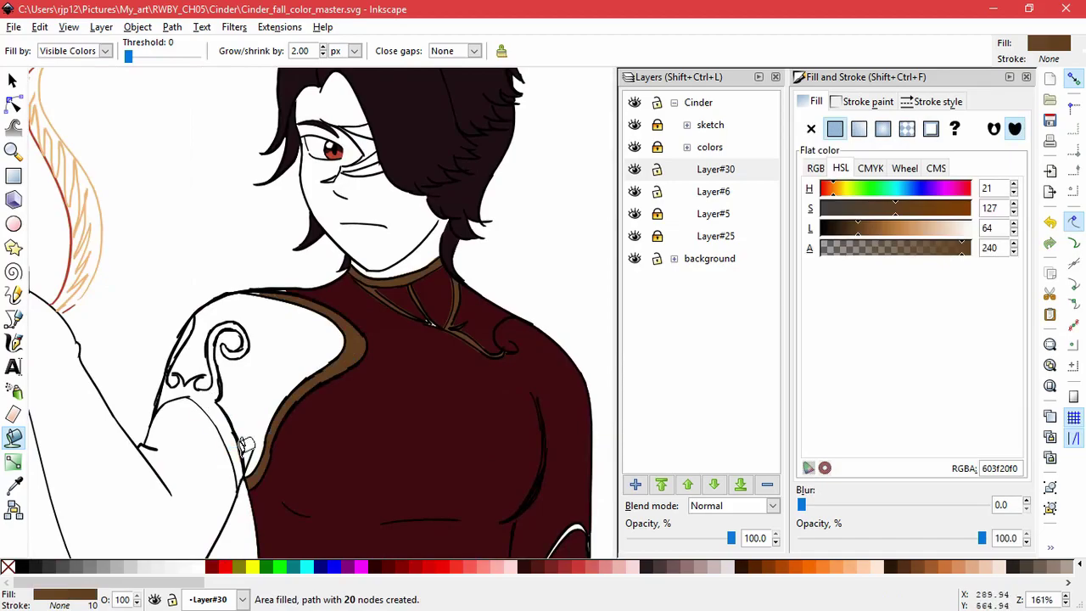
pyautogui.click(244, 445)
pyautogui.click(182, 419)
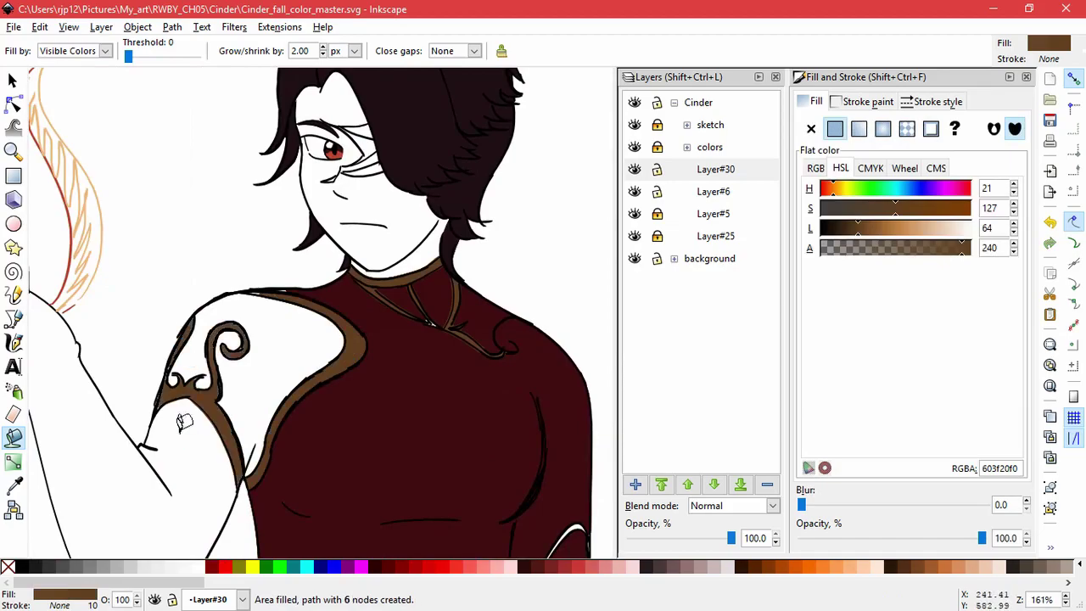
# Fill the sliver along the long sleeve's outer edge and the T-shaped ornament on the lower sleeve in brown
pyautogui.press('space')
pyautogui.moveTo(386, 477); pyautogui.dragTo(223, 280)
pyautogui.click(432, 483)
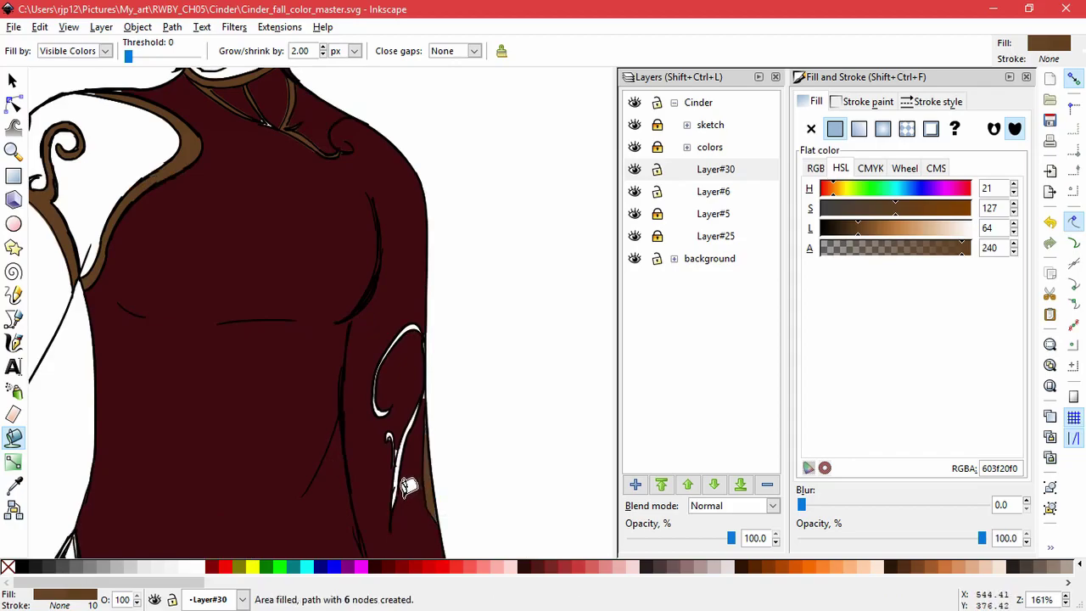
pyautogui.scroll(1, 408, 484)
pyautogui.press('space')
pyautogui.moveTo(351, 376); pyautogui.dragTo(316, 397)
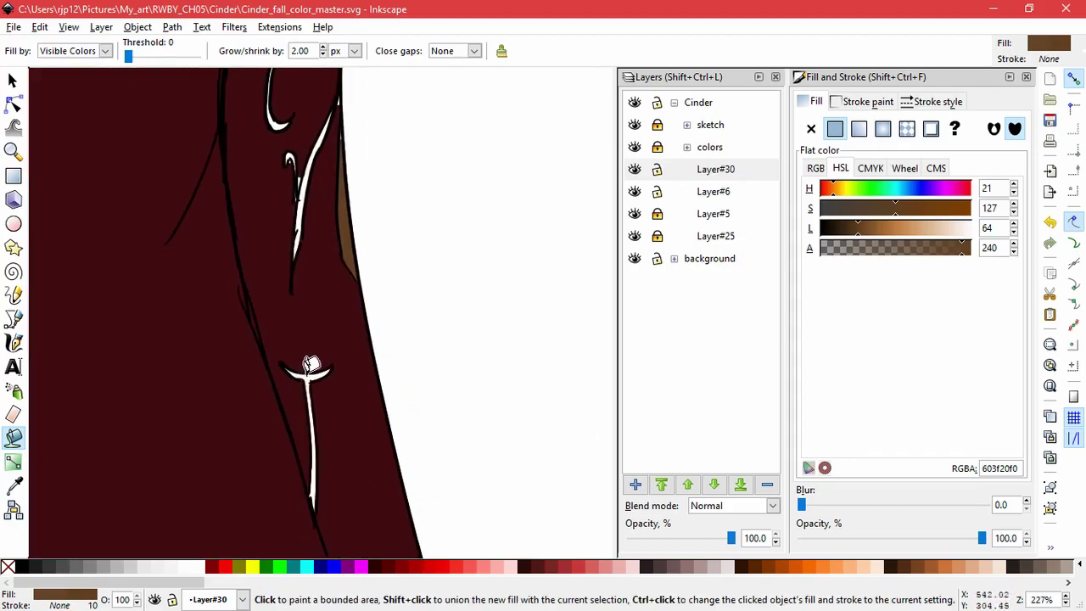
pyautogui.click(307, 374)
# Fill the long tapered strip and the small hook ornament on the middle of the sleeve in brown
pyautogui.press('space')
pyautogui.moveTo(322, 340); pyautogui.dragTo(370, 543)
pyautogui.scroll(2, 351, 399)
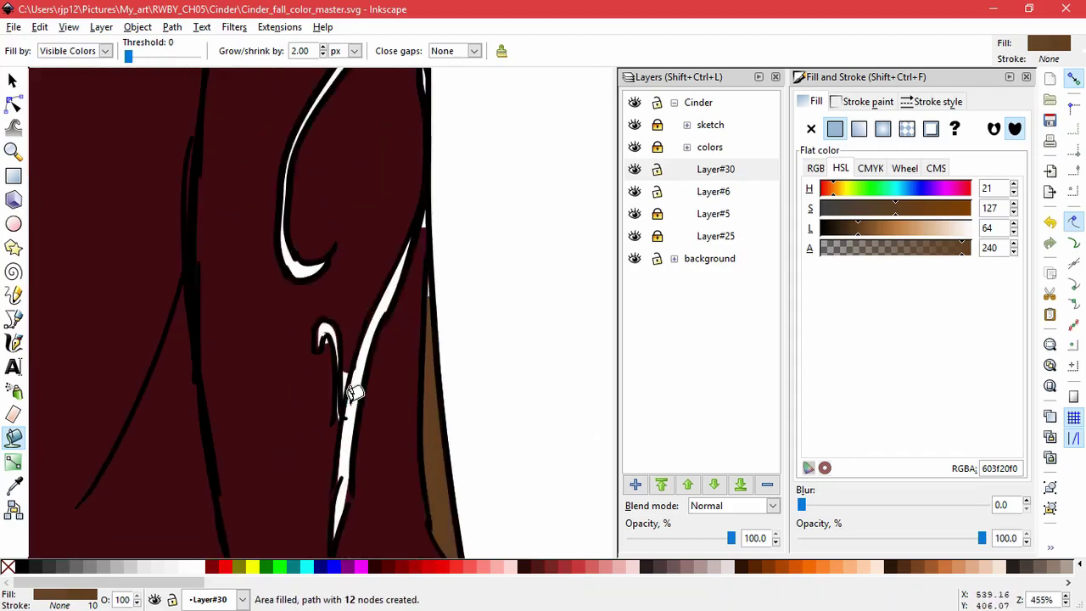
pyautogui.click(354, 392)
pyautogui.click(319, 316)
# Try to fill the large curl on the upper sleeve with two separate brown fills, and undo both
pyautogui.click(293, 273)
pyautogui.press('space')
pyautogui.moveTo(292, 274); pyautogui.dragTo(339, 473)
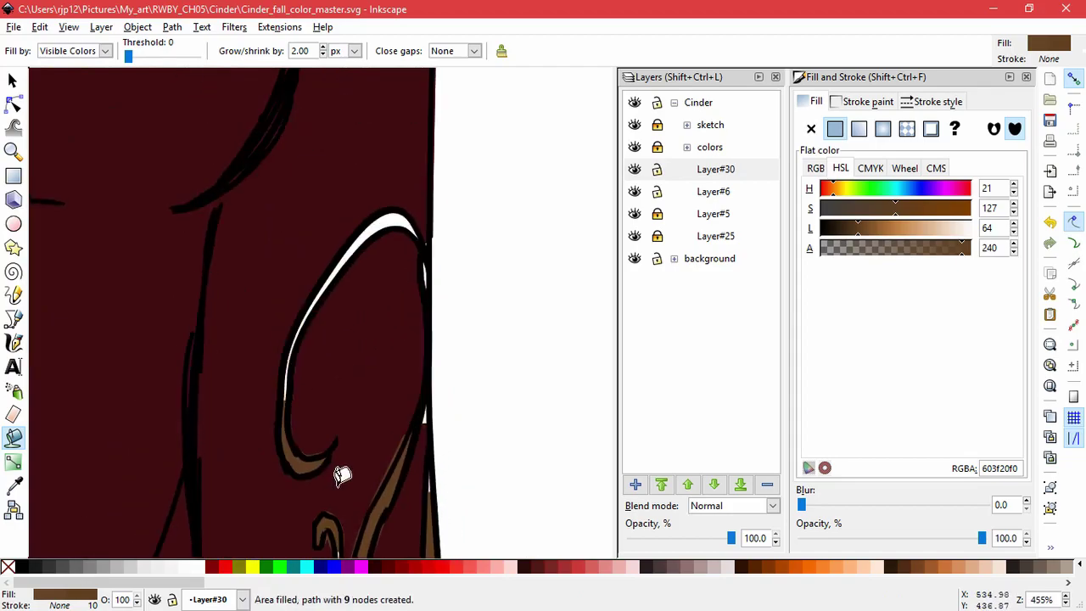
pyautogui.click(386, 213)
pyautogui.hotkey('ctrl', 'z')
pyautogui.hotkey('ctrl', 'z')
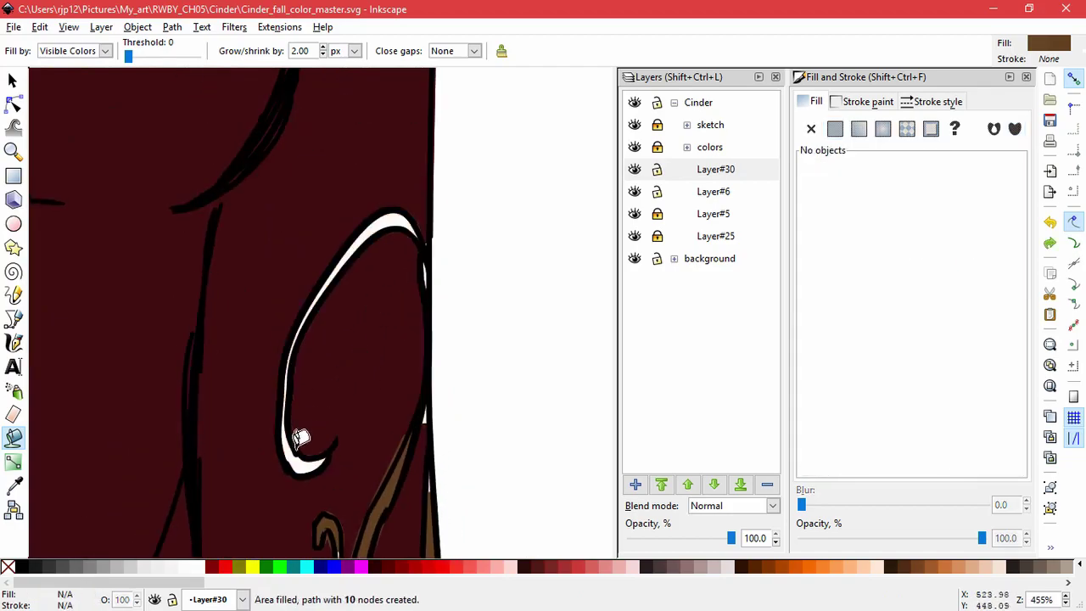
# Fill the large curl on the upper sleeve in brown, uniting its lower, upper and middle parts into one path
pyautogui.click(295, 450)
pyautogui.keyDown('shift'); pyautogui.click(384, 239); pyautogui.keyUp('shift')
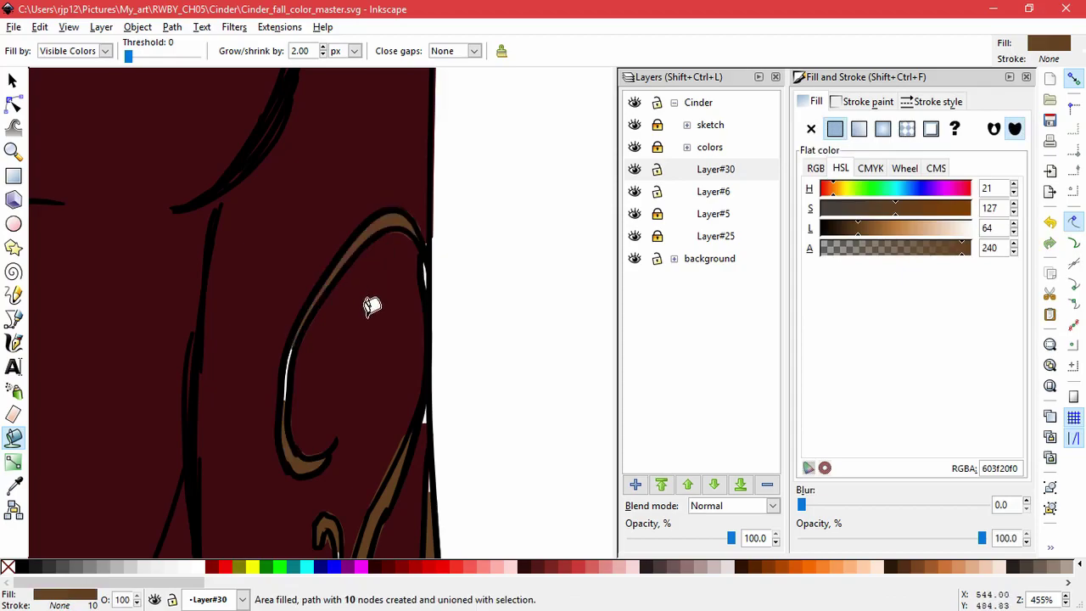
pyautogui.scroll(2, 288, 372)
pyautogui.keyDown('shift'); pyautogui.click(301, 376); pyautogui.keyUp('shift')
pyautogui.scroll(-2, 359, 393)
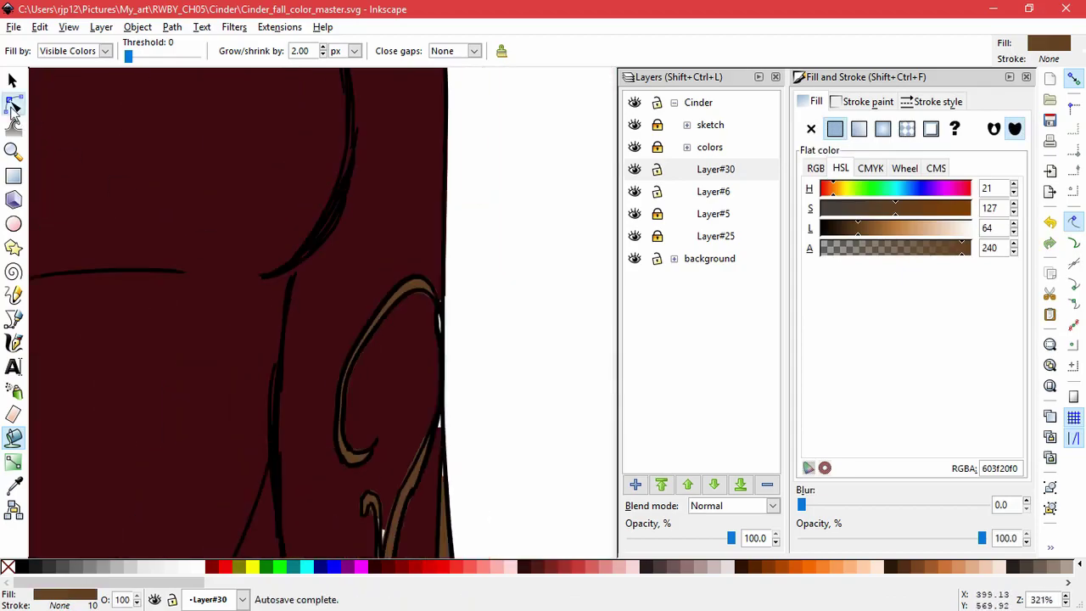
# Examine the brown trim across the whole figure and the color swatches beside the page
pyautogui.click(13, 104)
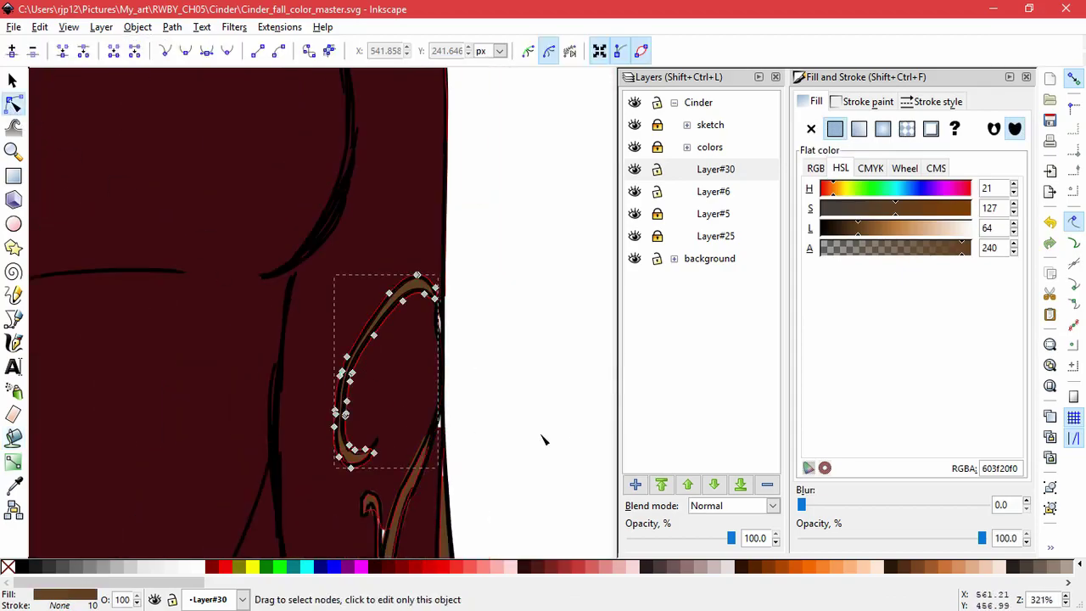
pyautogui.moveTo(504, 490); pyautogui.dragTo(475, 376)
pyautogui.press('space')
pyautogui.moveTo(536, 517); pyautogui.dragTo(439, 293)
pyautogui.scroll(-4, 436, 393)
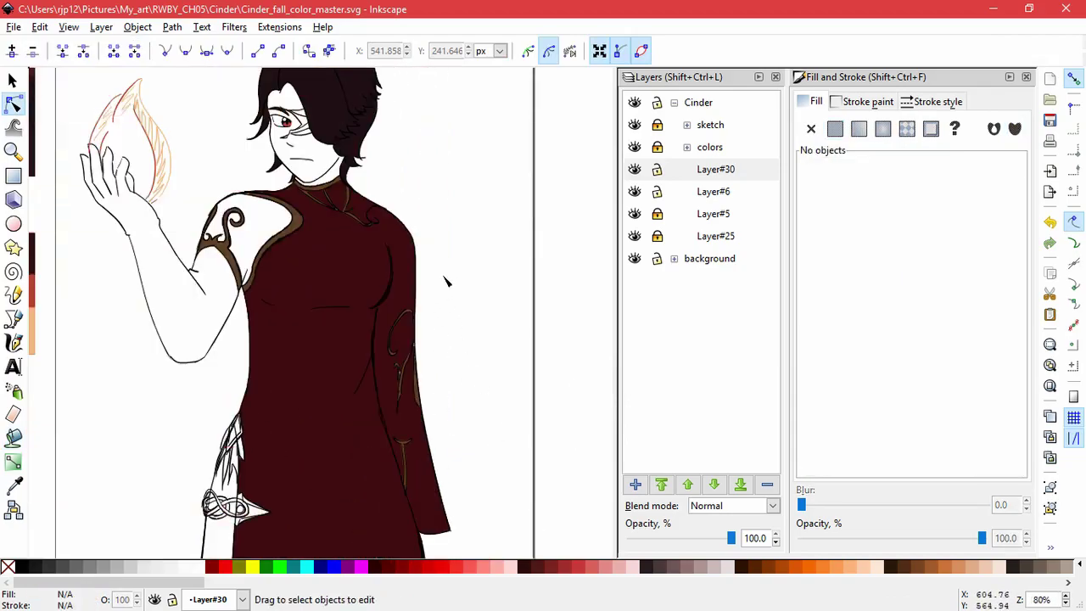
pyautogui.press('space')
pyautogui.moveTo(472, 261); pyautogui.dragTo(599, 409)
pyautogui.press('space')
pyautogui.moveTo(302, 384); pyautogui.dragTo(322, 292)
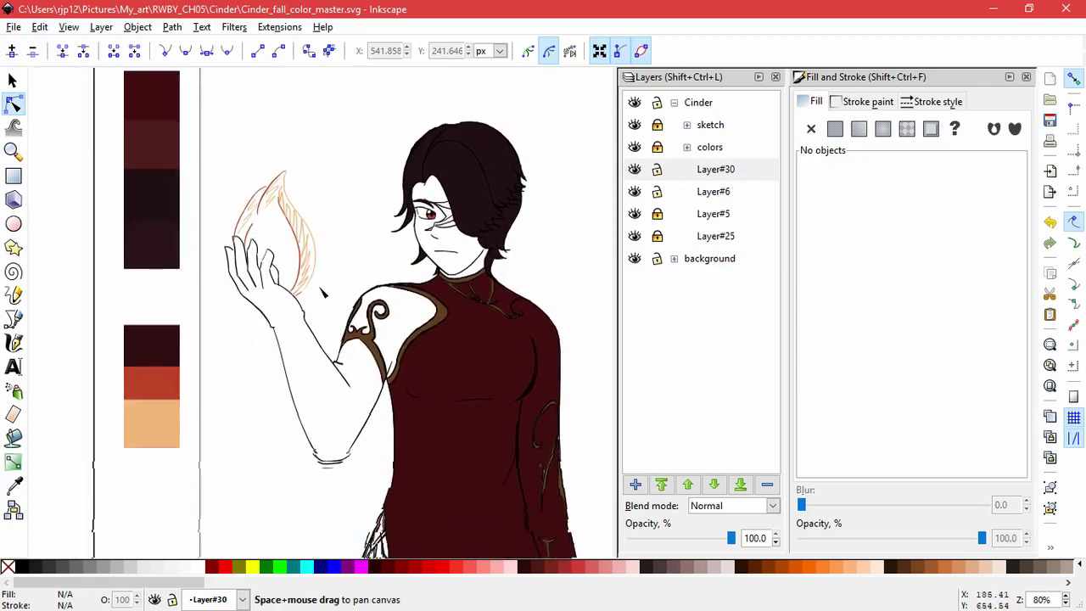
pyautogui.moveTo(332, 409); pyautogui.dragTo(227, 503)
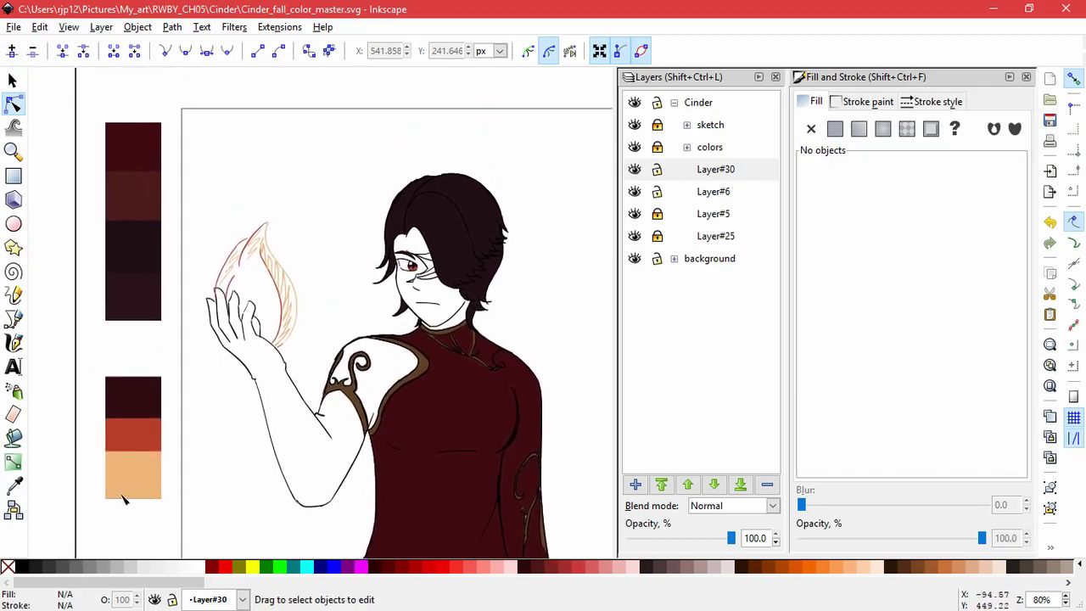
# Try to fill the raised arm and hand with two separate paint bucket fills, and undo both
pyautogui.press('super')
pyautogui.press('u')
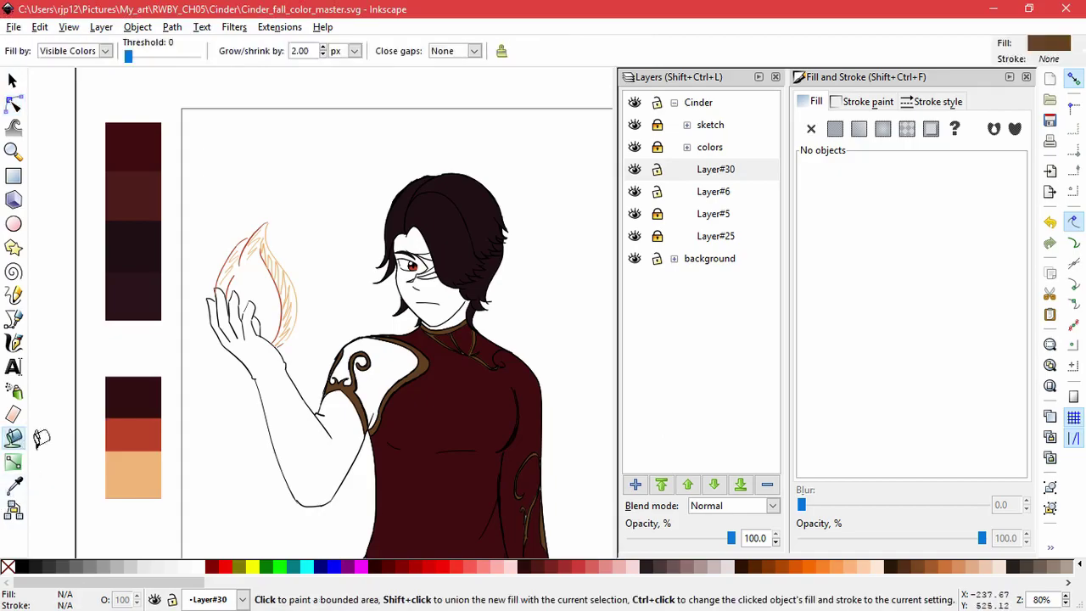
pyautogui.click(317, 462)
pyautogui.hotkey('ctrl', 'z')
pyautogui.scroll(3, 244, 339)
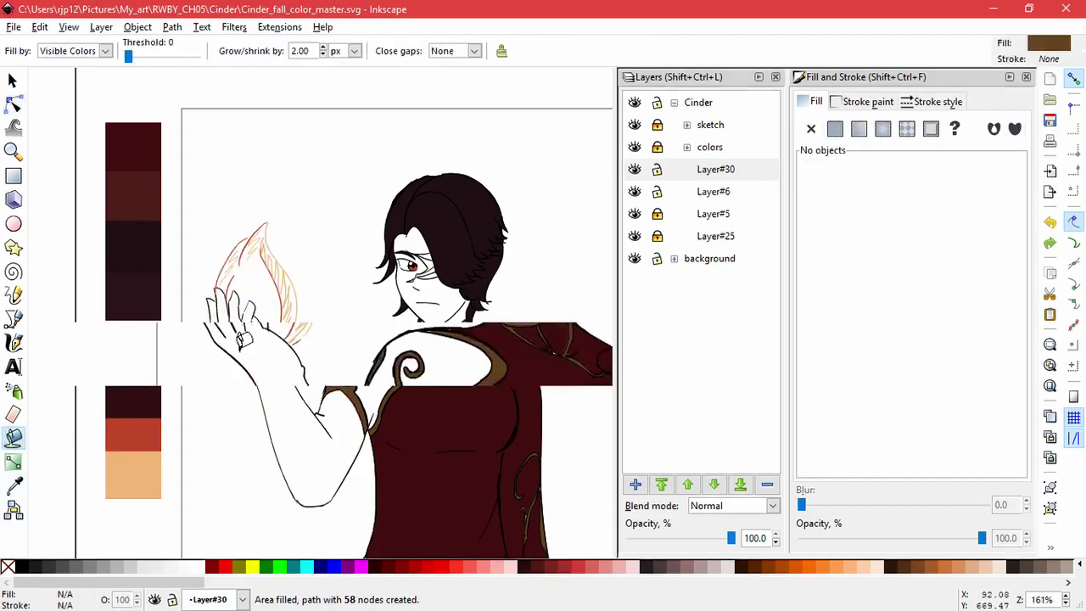
pyautogui.click(298, 351)
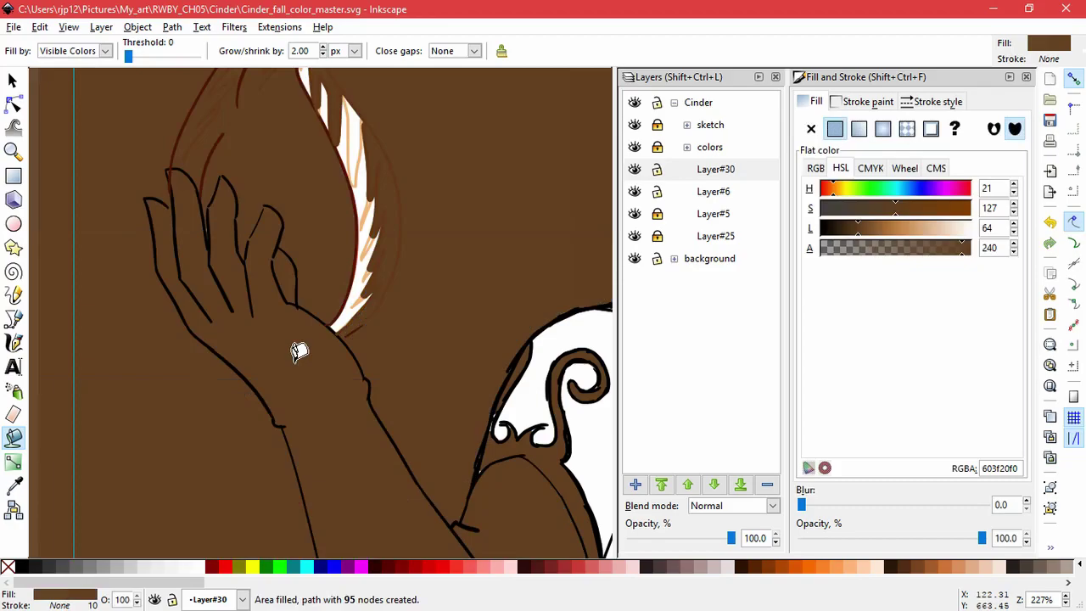
pyautogui.hotkey('ctrl', 'z')
# Fill the raised arm and hand as one bounded area and set its color to 291420f0
pyautogui.scroll(-4, 378, 413)
pyautogui.click(381, 456)
pyautogui.press('space')
pyautogui.moveTo(427, 464); pyautogui.dragTo(363, 465)
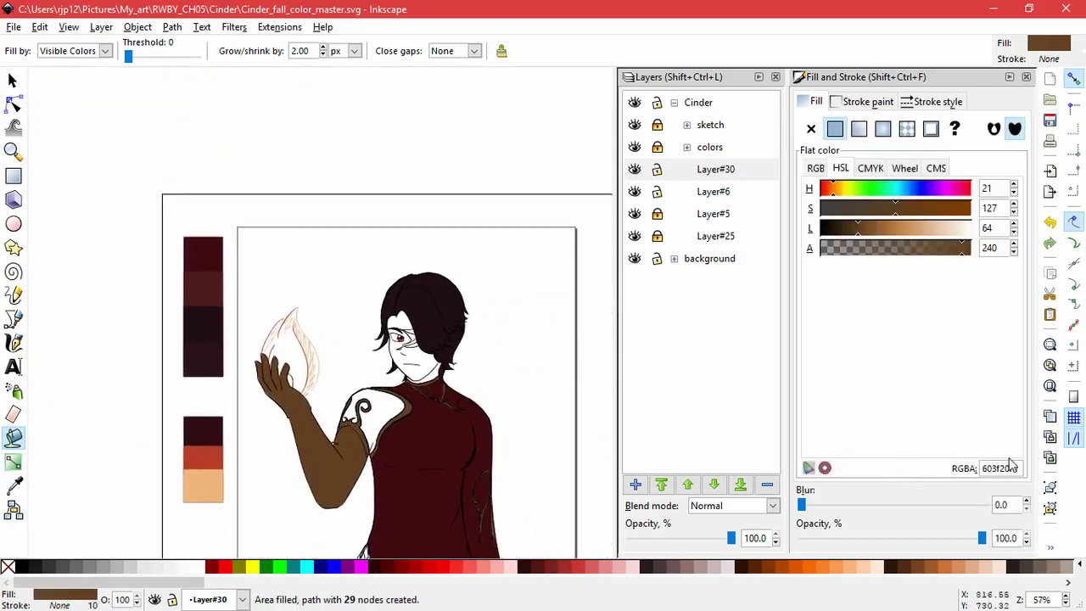
pyautogui.doubleClick(1001, 467)
pyautogui.write('291420f0')
pyautogui.press('Return')
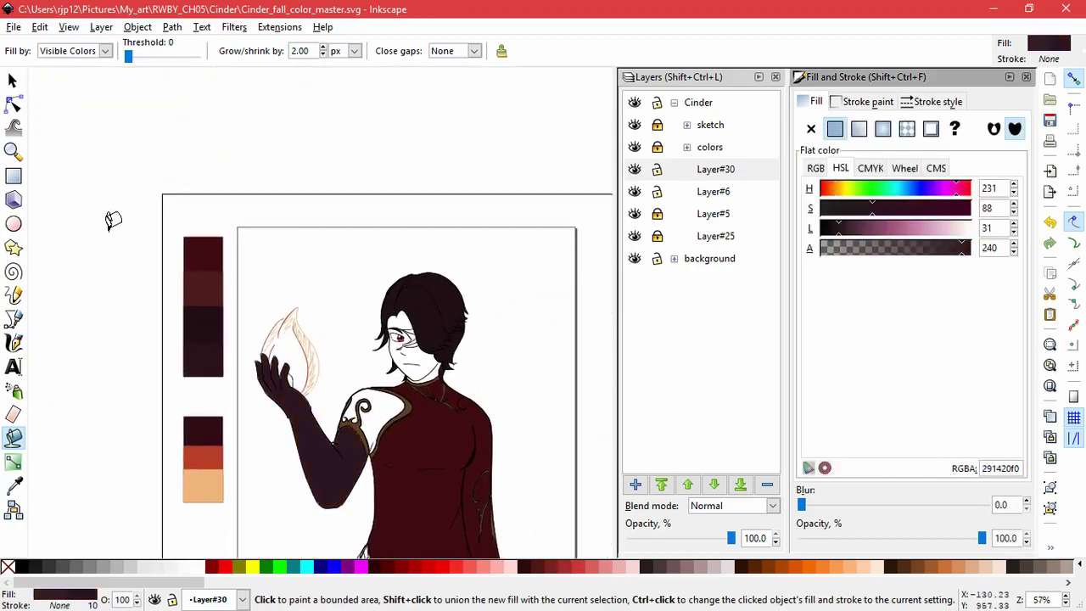
# Move the dark arm fill's nodes at the inner elbow crease so its edge follows the line art
pyautogui.click(14, 105)
pyautogui.scroll(4, 340, 471)
pyautogui.click(297, 326)
pyautogui.scroll(4, 297, 318)
pyautogui.click(390, 507)
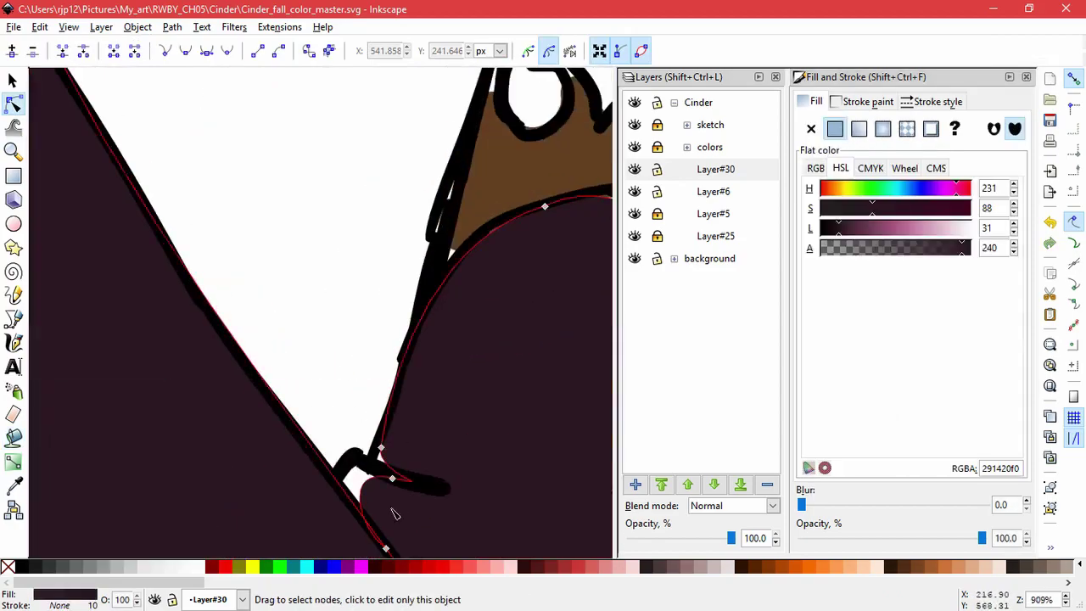
pyautogui.click(385, 478)
pyautogui.moveTo(388, 481); pyautogui.dragTo(362, 462)
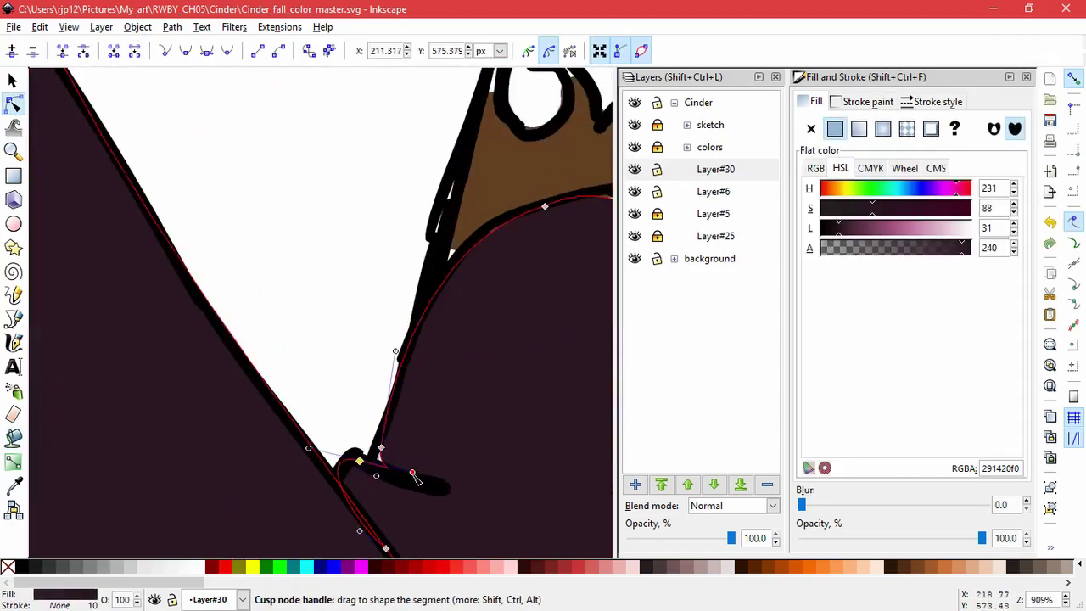
pyautogui.moveTo(381, 447); pyautogui.dragTo(375, 448)
# Adjust the lower corner of the brown armband fill and the dark arm fill's adjoining upper edge to sit under the lines
pyautogui.click(502, 173)
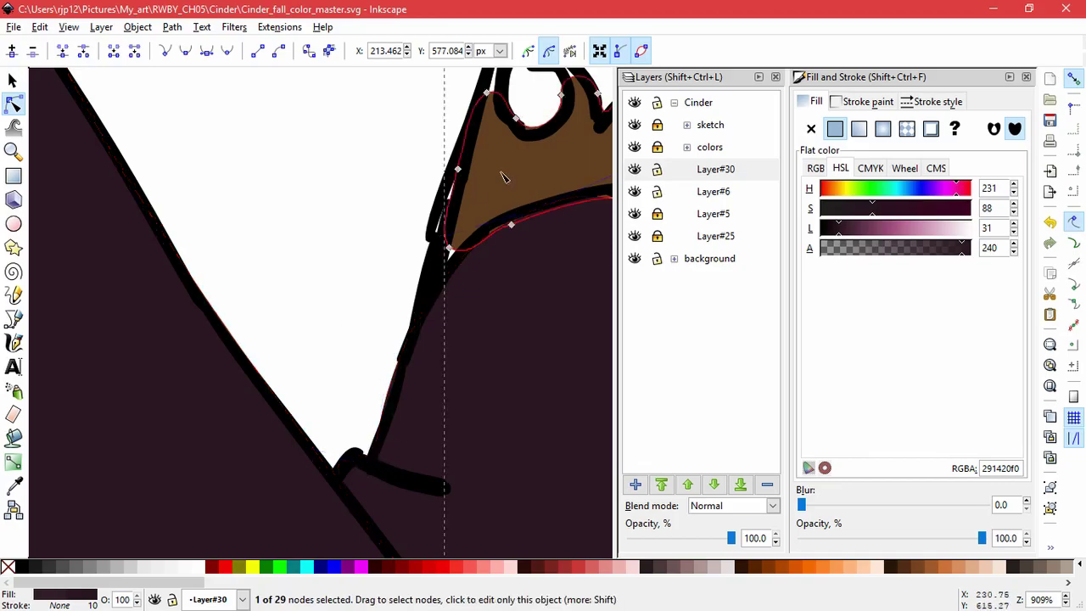
pyautogui.moveTo(450, 252); pyautogui.dragTo(437, 268)
pyautogui.moveTo(511, 225); pyautogui.dragTo(541, 207)
pyautogui.click(527, 217)
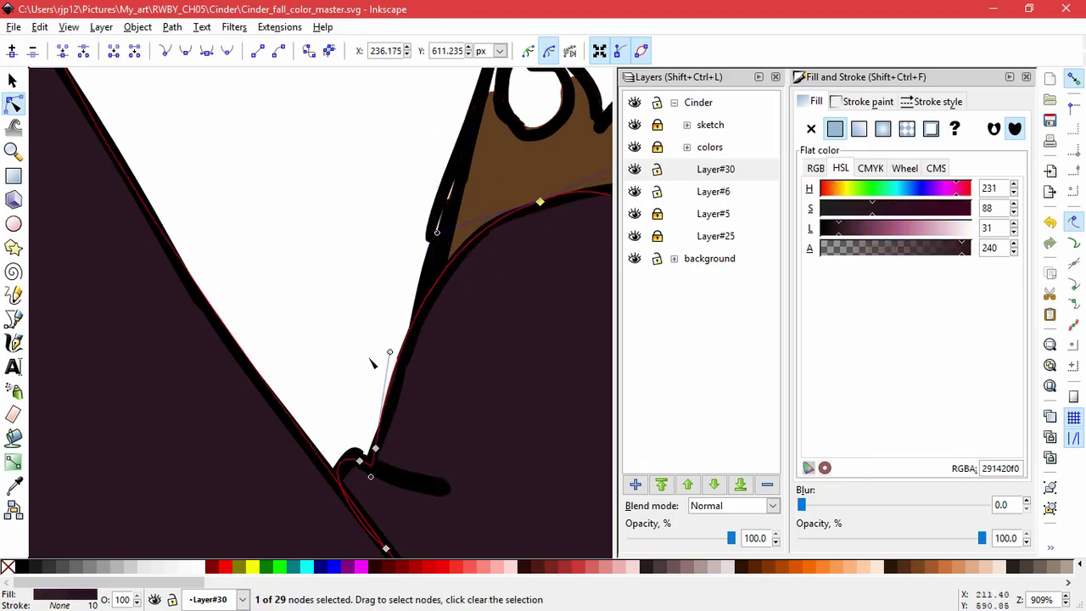
pyautogui.moveTo(389, 352); pyautogui.dragTo(395, 357)
pyautogui.click(389, 290)
pyautogui.click(387, 237)
# Reshape the scalloped upper edge of the brown armband fill so it reaches the pointed tips and stays inside the outline
pyautogui.moveTo(572, 166); pyautogui.dragTo(370, 371)
pyautogui.click(370, 368)
pyautogui.scroll(2, 374, 272)
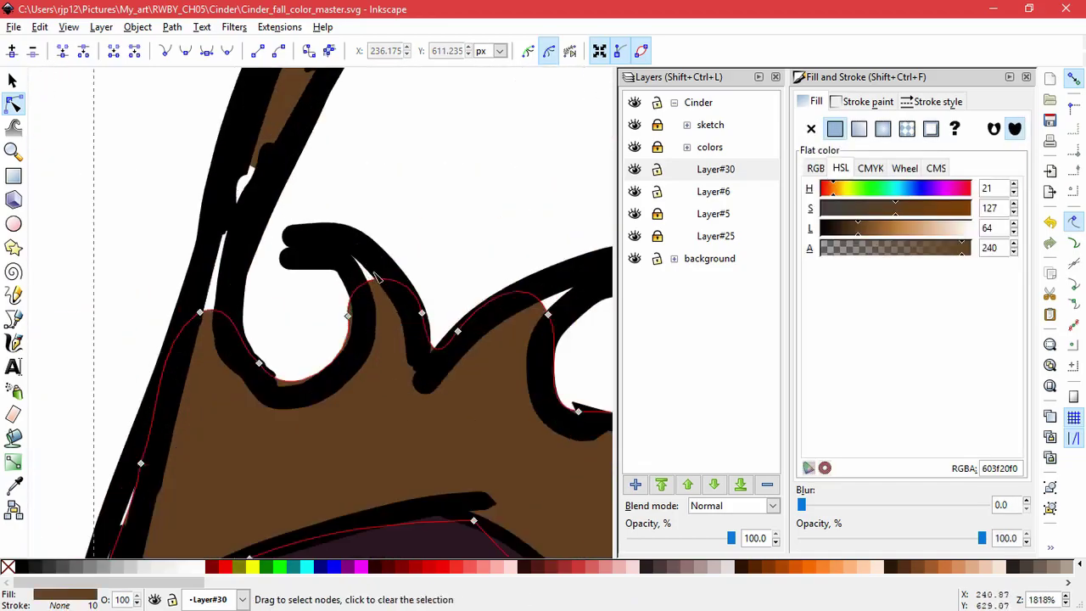
pyautogui.moveTo(348, 317); pyautogui.dragTo(361, 323)
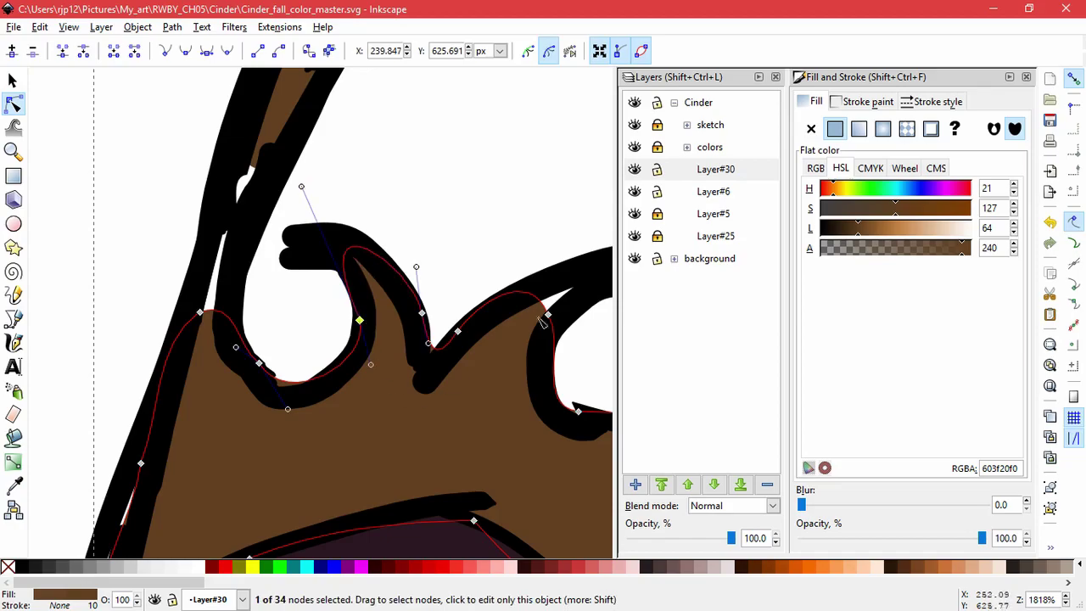
pyautogui.moveTo(583, 317); pyautogui.dragTo(399, 304)
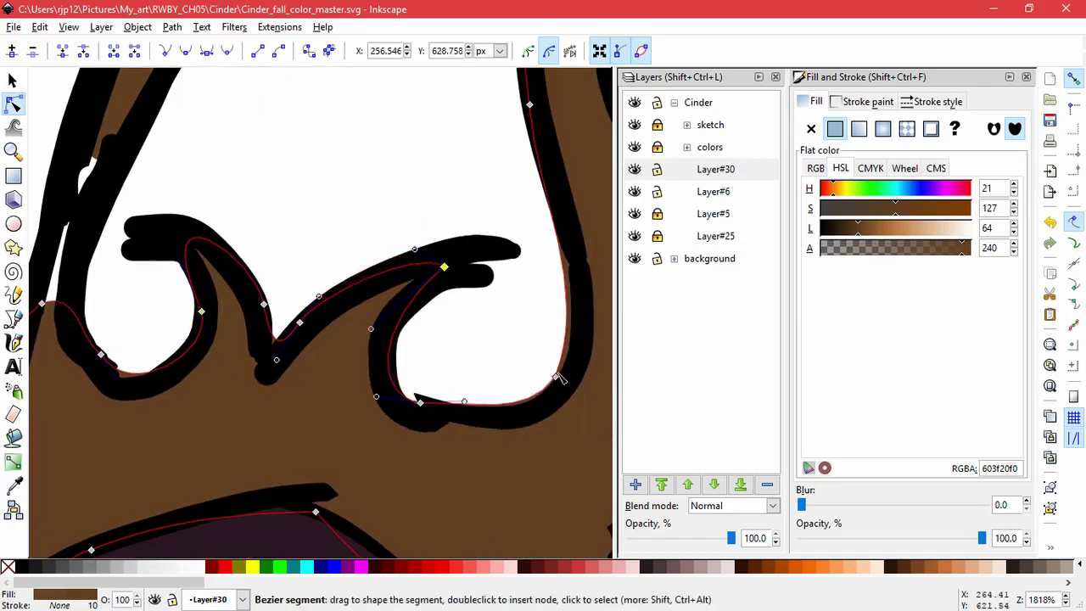
pyautogui.moveTo(558, 378); pyautogui.dragTo(571, 390)
# Extend the armband fill's outer spike up to its tip and tuck its neighbouring side nodes under the outline
pyautogui.moveTo(251, 300); pyautogui.dragTo(431, 329)
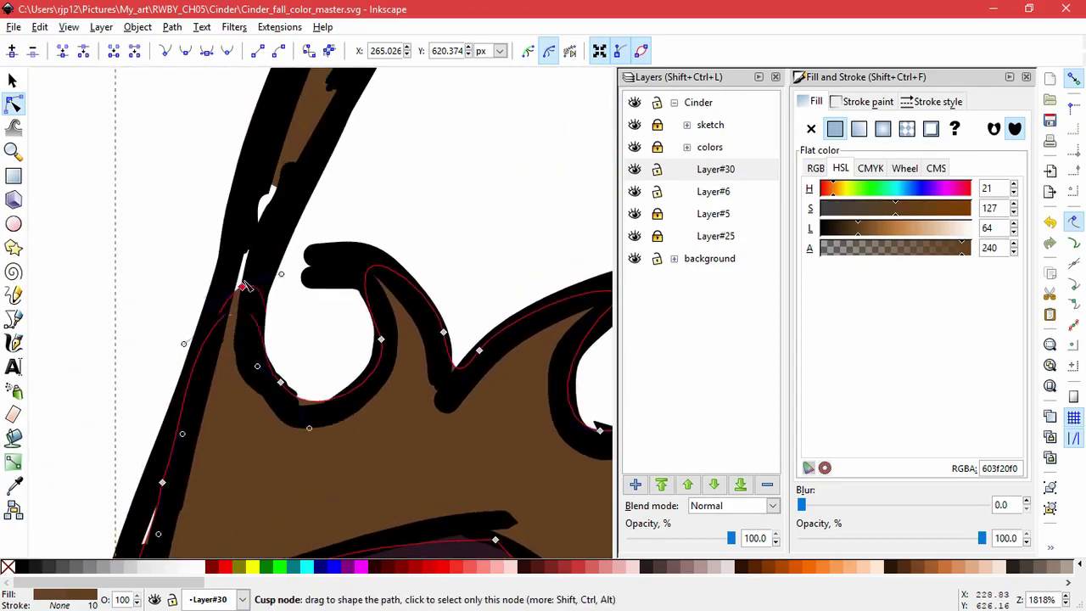
pyautogui.click(256, 234)
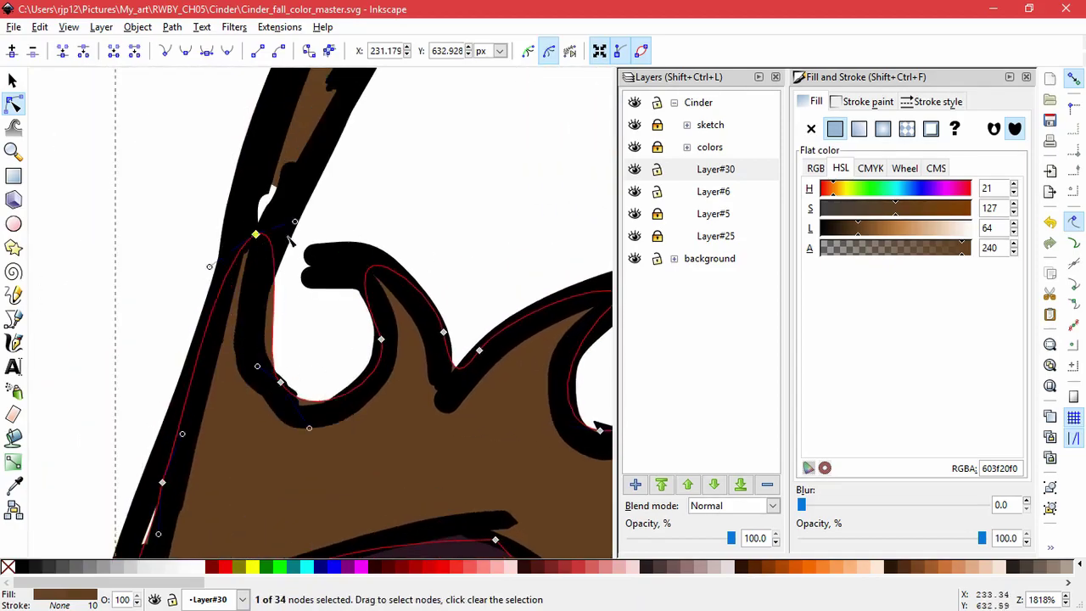
pyautogui.click(280, 382)
pyautogui.moveTo(116, 435); pyautogui.dragTo(213, 286)
pyautogui.moveTo(262, 332); pyautogui.dragTo(242, 345)
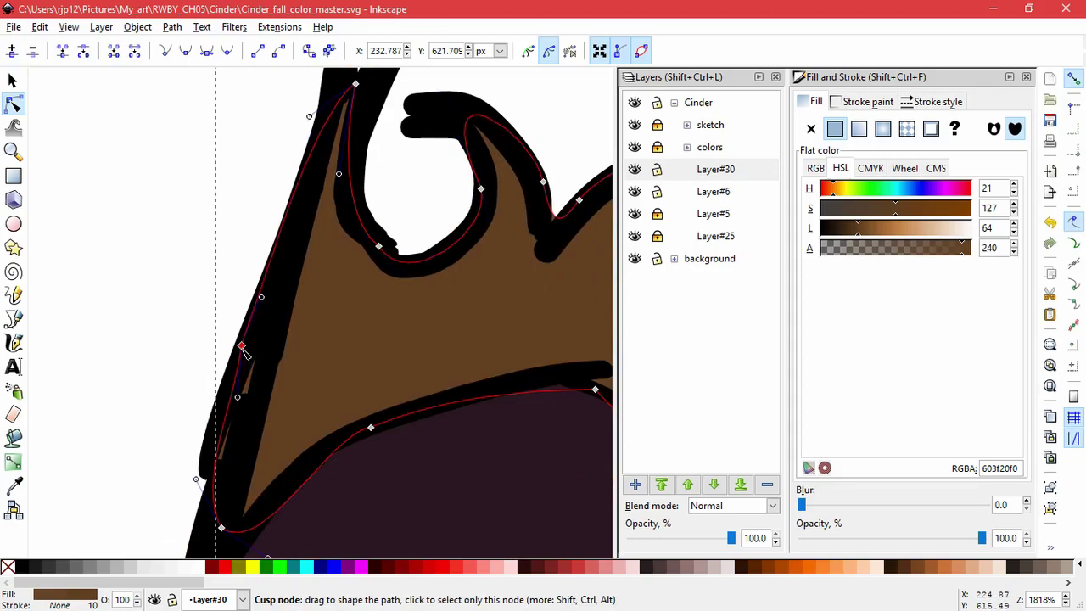
# Pull the lower end node of the tapered brown strip above the armband spike down into its narrow tip
pyautogui.doubleClick(242, 238)
pyautogui.moveTo(299, 141); pyautogui.dragTo(250, 444)
pyautogui.click(336, 312)
pyautogui.moveTo(308, 310); pyautogui.dragTo(289, 378)
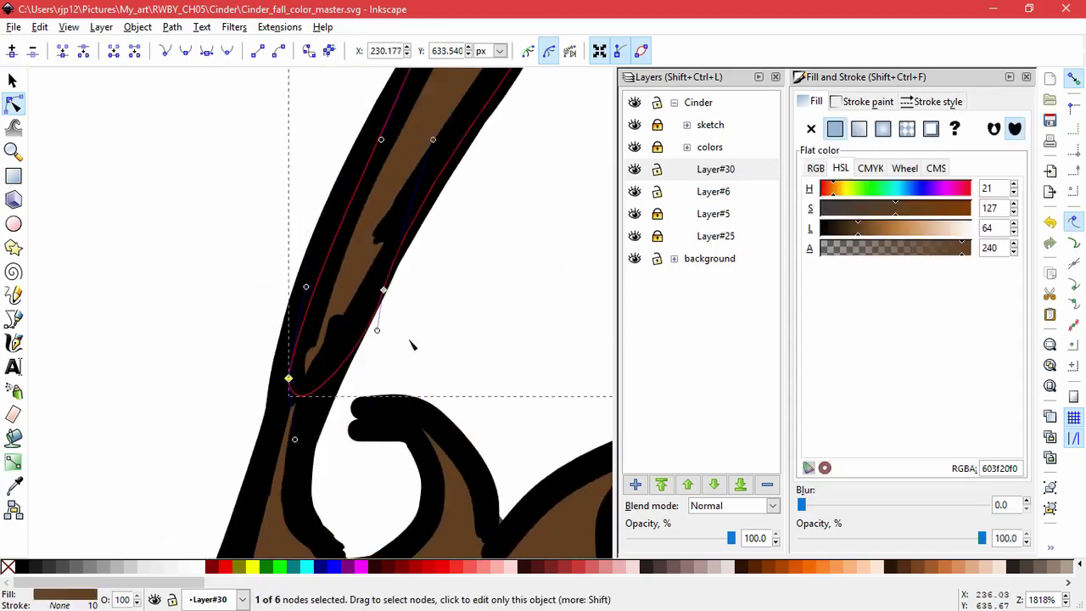
pyautogui.doubleClick(485, 312)
# Adjust the inner-edge nodes of the large brown curl so the fill no longer spills past the line art
pyautogui.moveTo(515, 105); pyautogui.dragTo(292, 353)
pyautogui.moveTo(452, 108); pyautogui.dragTo(192, 179)
pyautogui.moveTo(532, 344); pyautogui.dragTo(293, 245)
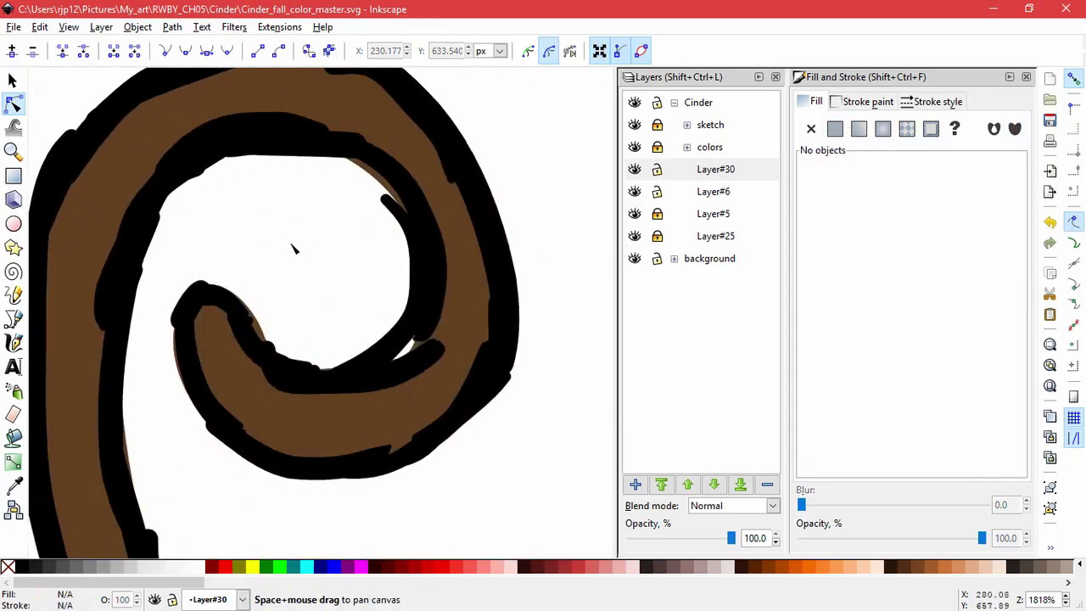
pyautogui.click(457, 328)
pyautogui.click(408, 374)
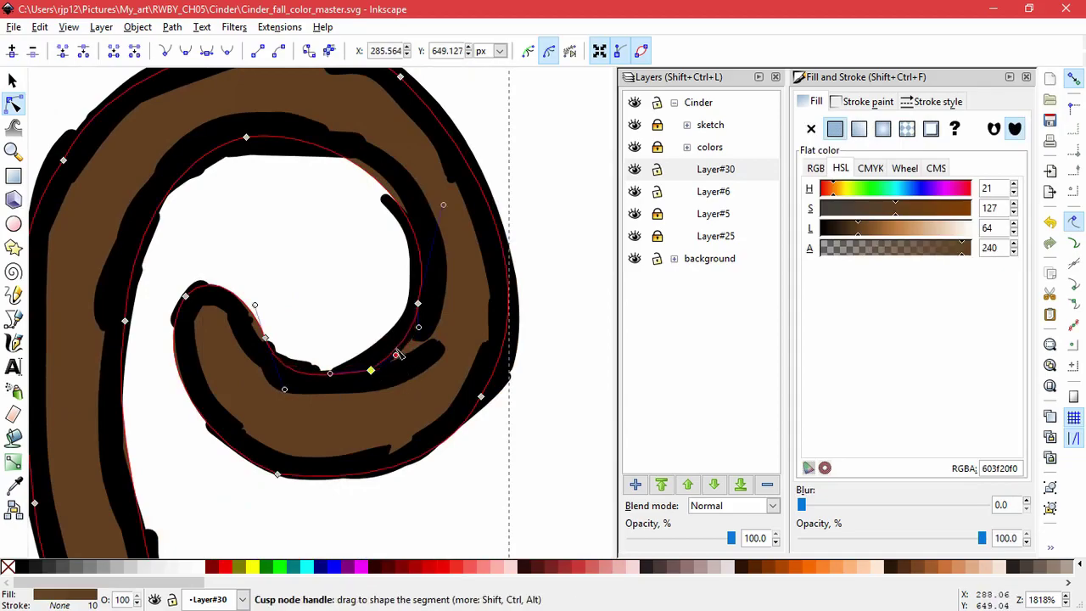
pyautogui.moveTo(266, 341); pyautogui.dragTo(261, 356)
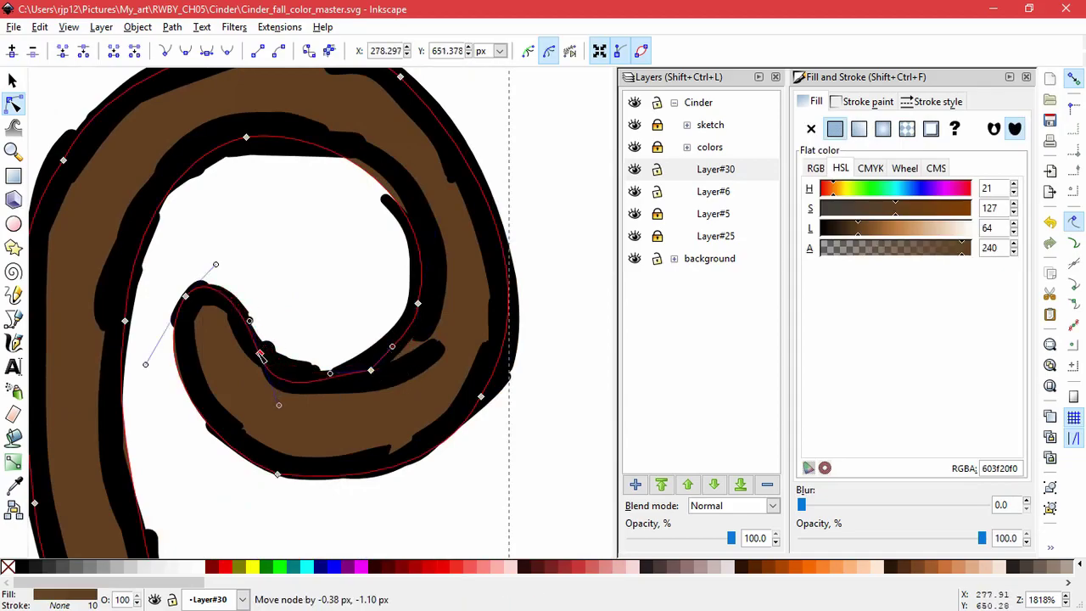
pyautogui.click(248, 139)
pyautogui.click(404, 498)
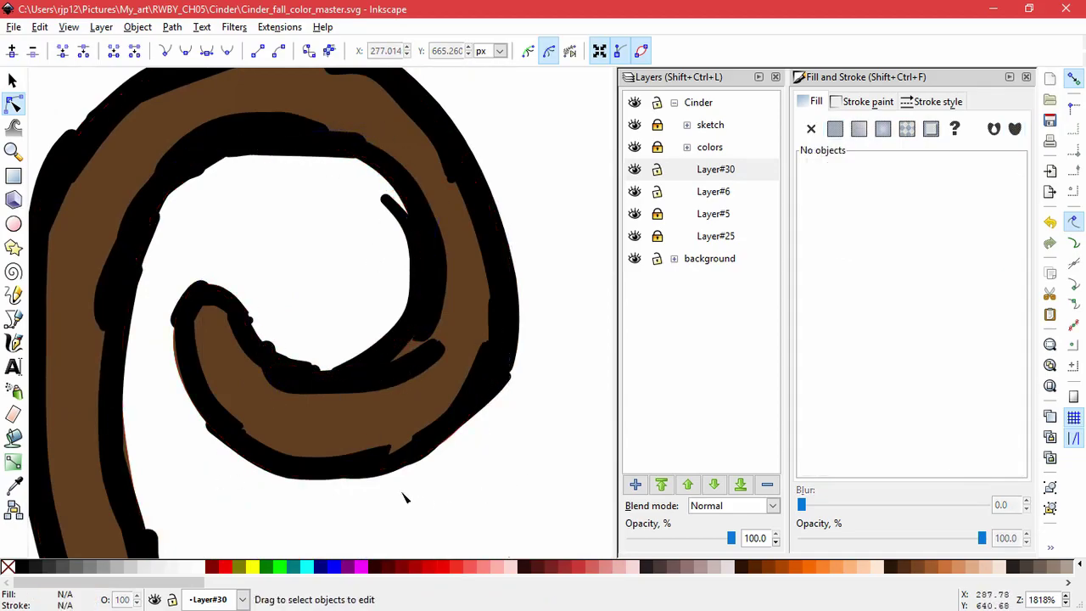
# Add a node at the narrow shoulder end of the brown trim fill and extend it into the pointed tip
pyautogui.scroll(-4, 405, 498)
pyautogui.scroll(5, 349, 357)
pyautogui.scroll(-2, 232, 306)
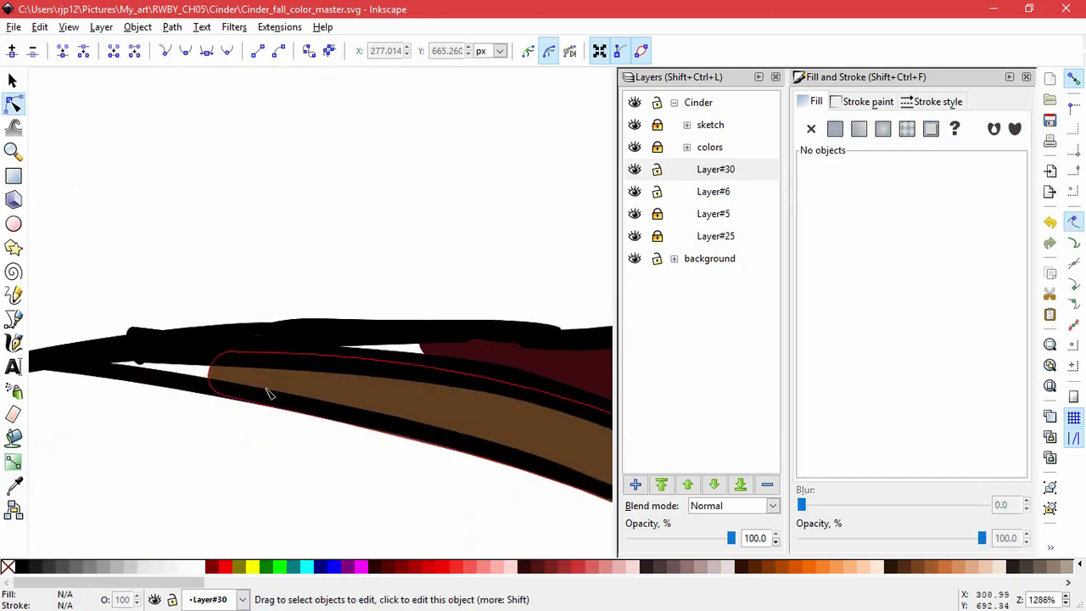
pyautogui.click(266, 392)
pyautogui.click(241, 351)
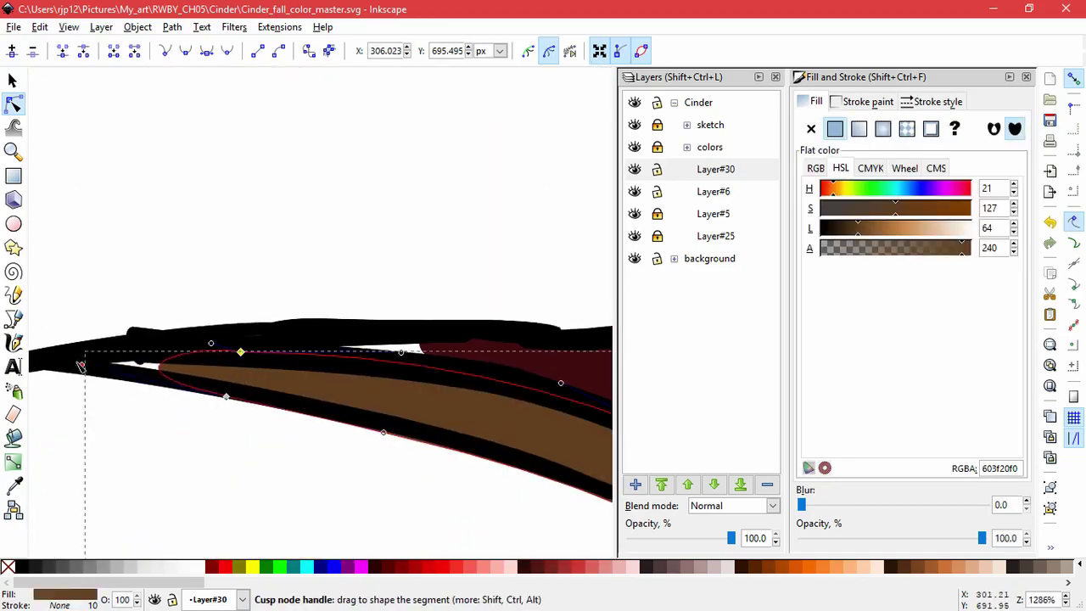
pyautogui.hotkey('ctrl', 'z')
pyautogui.moveTo(258, 425); pyautogui.dragTo(161, 327)
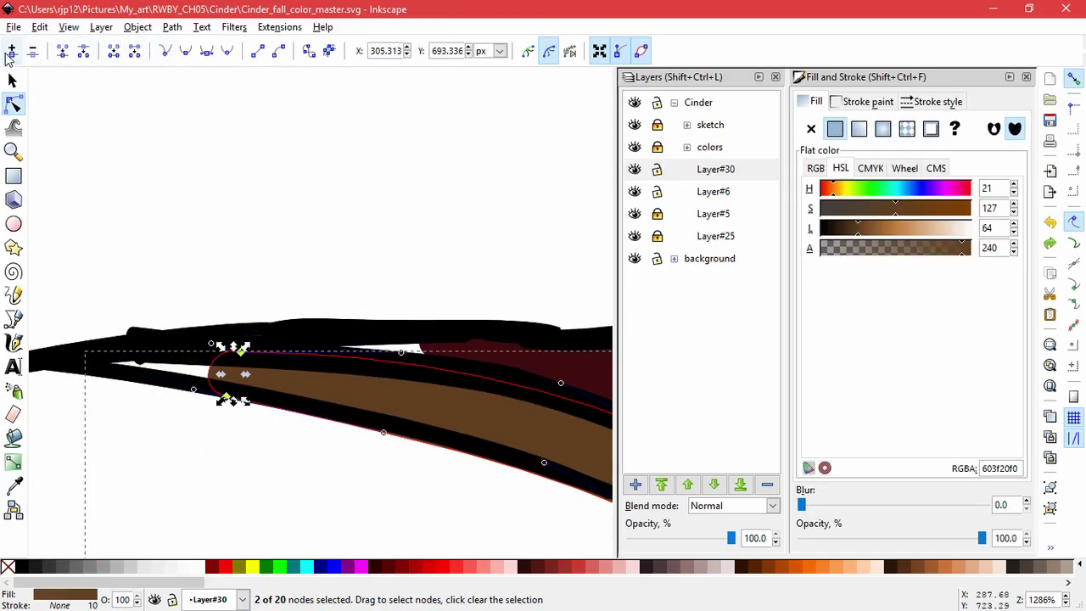
pyautogui.click(238, 349)
pyautogui.moveTo(209, 367); pyautogui.dragTo(94, 357)
pyautogui.click(313, 457)
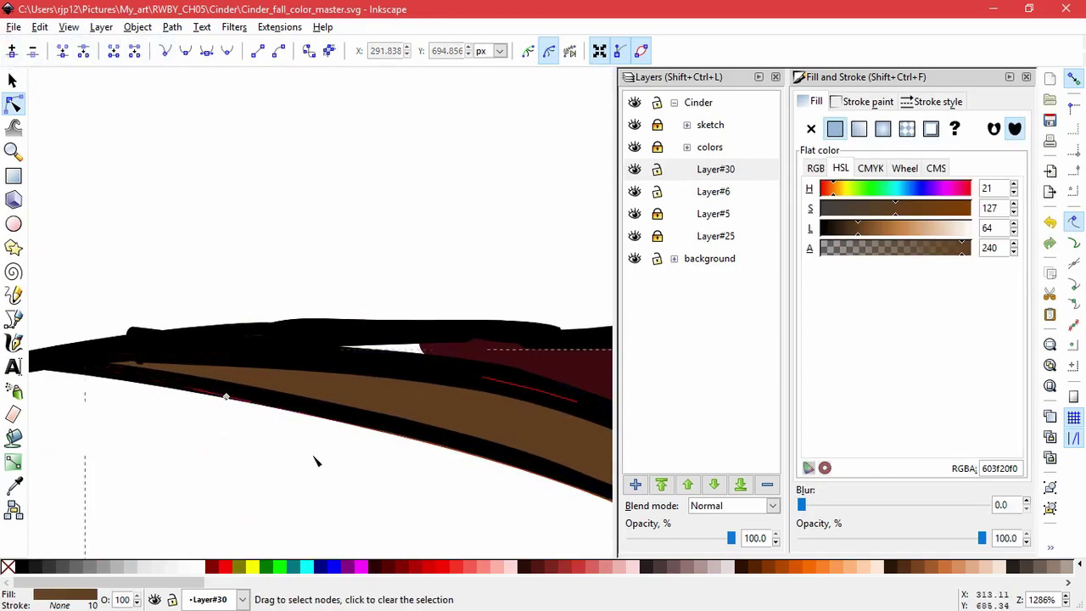
# Add nodes at the shoulder end of the dark red dress fill and stretch it into the narrow white gap
pyautogui.click(552, 366)
pyautogui.moveTo(377, 248); pyautogui.dragTo(571, 388)
pyautogui.click(12, 51)
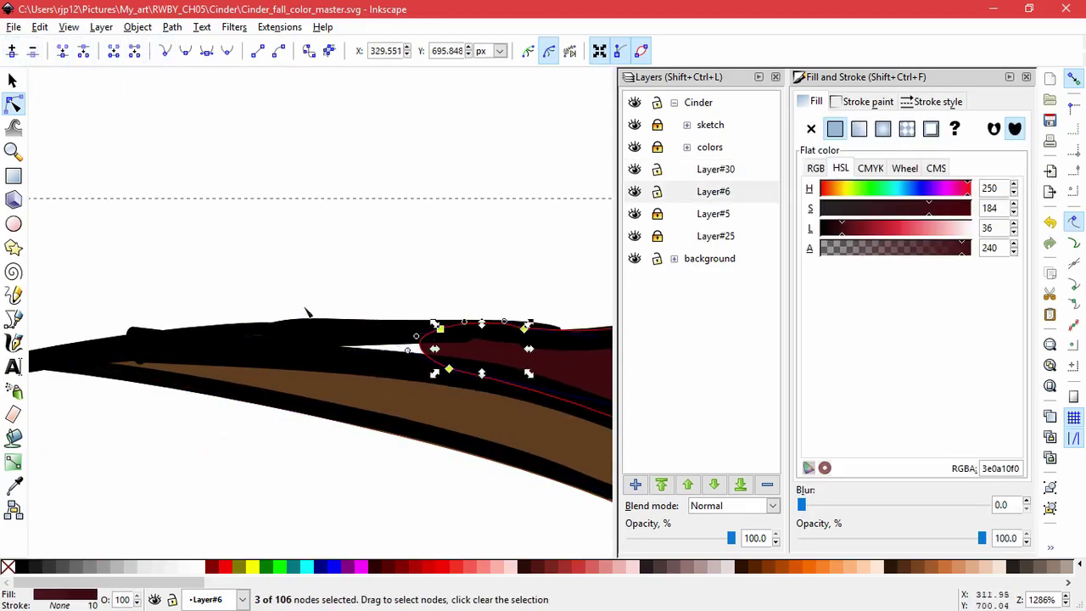
pyautogui.click(439, 287)
pyautogui.moveTo(438, 330); pyautogui.dragTo(291, 349)
pyautogui.click(431, 288)
pyautogui.click(315, 505)
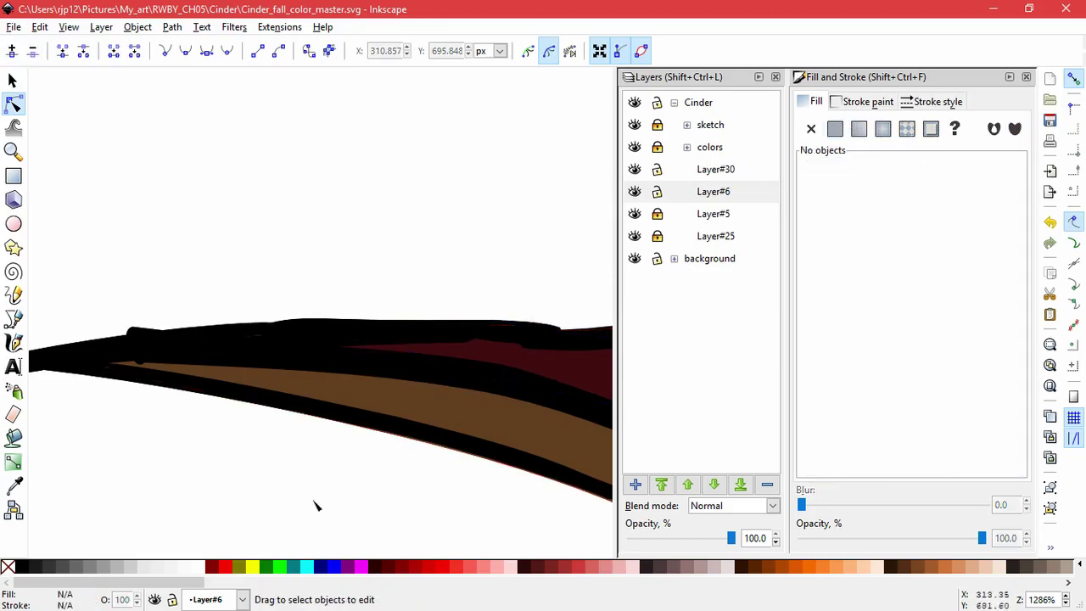
# Add a node at the lower end of the diagonal brown strip below the collar and extend it toward its tip
pyautogui.scroll(-5, 322, 527)
pyautogui.scroll(-8, 328, 538)
pyautogui.scroll(1, 540, 203)
pyautogui.scroll(4, 552, 233)
pyautogui.moveTo(518, 330); pyautogui.dragTo(416, 374)
pyautogui.click(317, 340)
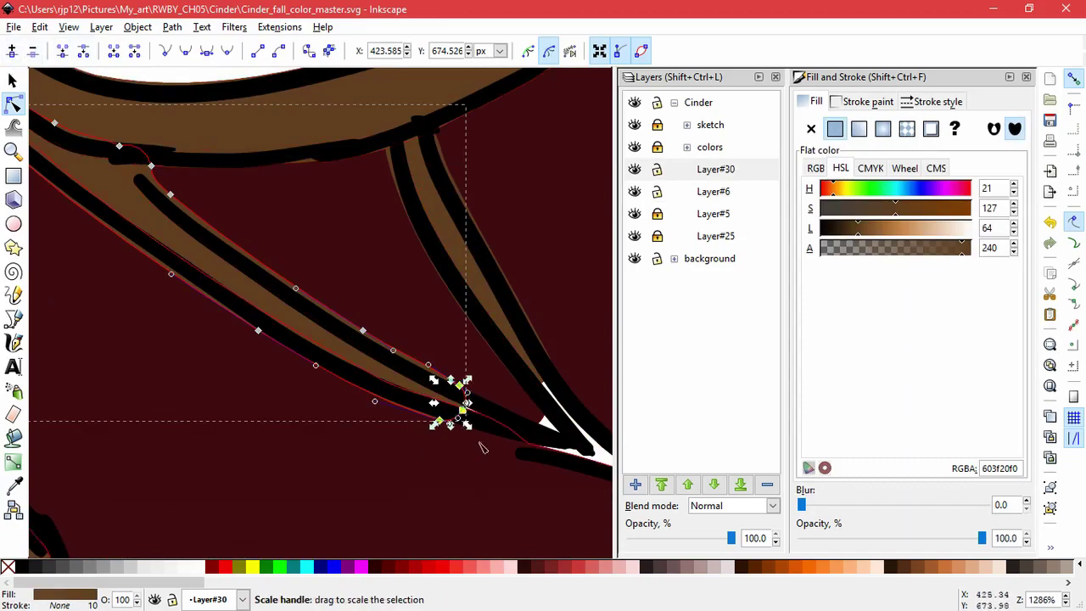
pyautogui.click(361, 367)
pyautogui.click(362, 364)
pyautogui.moveTo(460, 408); pyautogui.dragTo(524, 432)
# Move the upper-edge nodes of the diagonal brown strip inward so the fill stays beneath its outline
pyautogui.keyDown('ctrl'); pyautogui.click(460, 385); pyautogui.keyUp('ctrl')
pyautogui.moveTo(460, 385); pyautogui.dragTo(463, 396)
pyautogui.moveTo(362, 331); pyautogui.dragTo(353, 341)
pyautogui.click(168, 196)
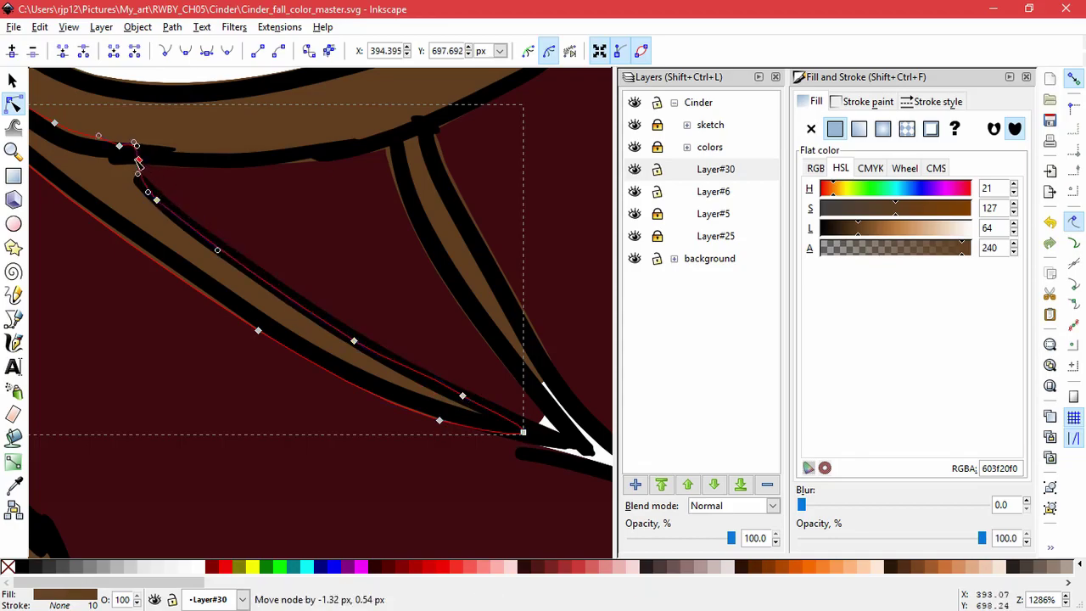
pyautogui.moveTo(138, 161); pyautogui.dragTo(135, 159)
pyautogui.click(272, 128)
pyautogui.moveTo(247, 166); pyautogui.dragTo(240, 159)
pyautogui.click(305, 352)
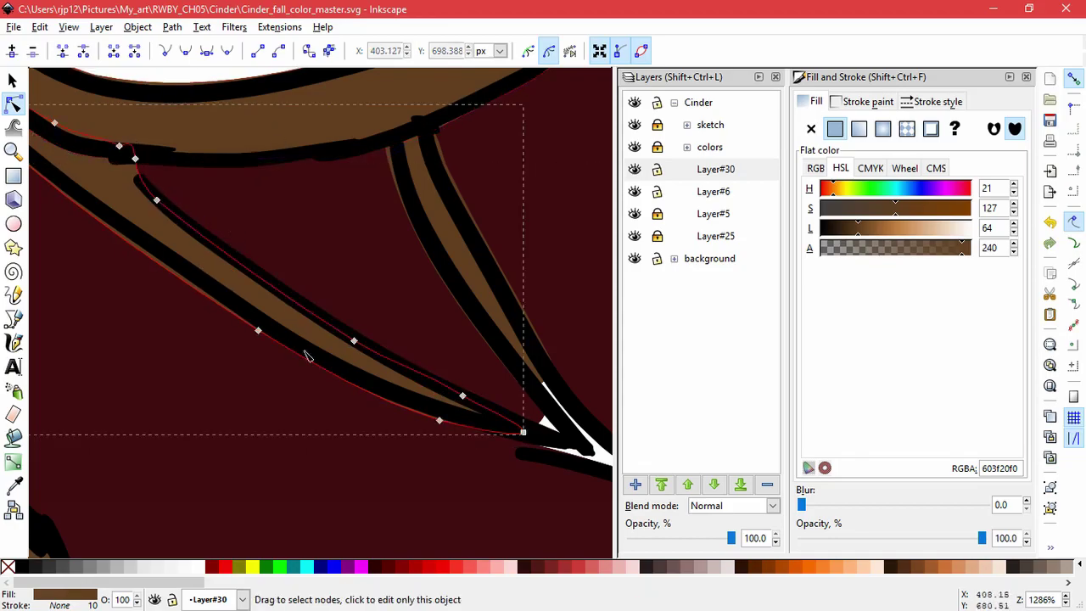
# Move the lower-edge nodes of the diagonal brown strip inward to follow its outline
pyautogui.moveTo(439, 421); pyautogui.dragTo(442, 414)
pyautogui.moveTo(322, 423); pyautogui.dragTo(436, 511)
pyautogui.moveTo(372, 419); pyautogui.dragTo(378, 414)
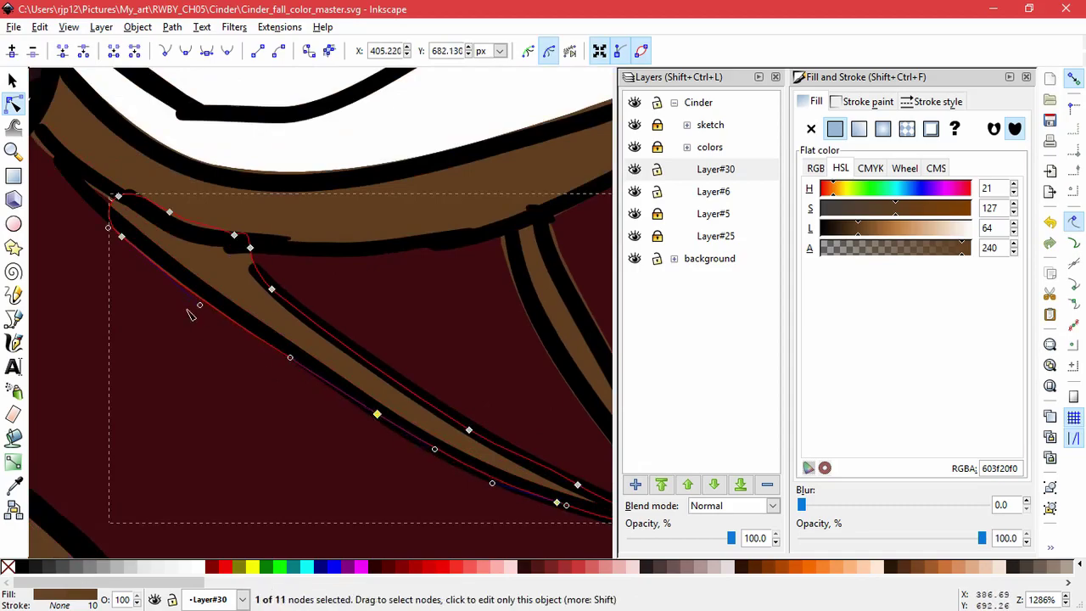
pyautogui.moveTo(121, 237); pyautogui.dragTo(121, 228)
# Adjust the collar fill's end node and extend the diagonal strip's upper end into the gap beside the collar
pyautogui.click(95, 180)
pyautogui.moveTo(82, 187); pyautogui.dragTo(187, 323)
pyautogui.moveTo(134, 266); pyautogui.dragTo(141, 267)
pyautogui.click(228, 360)
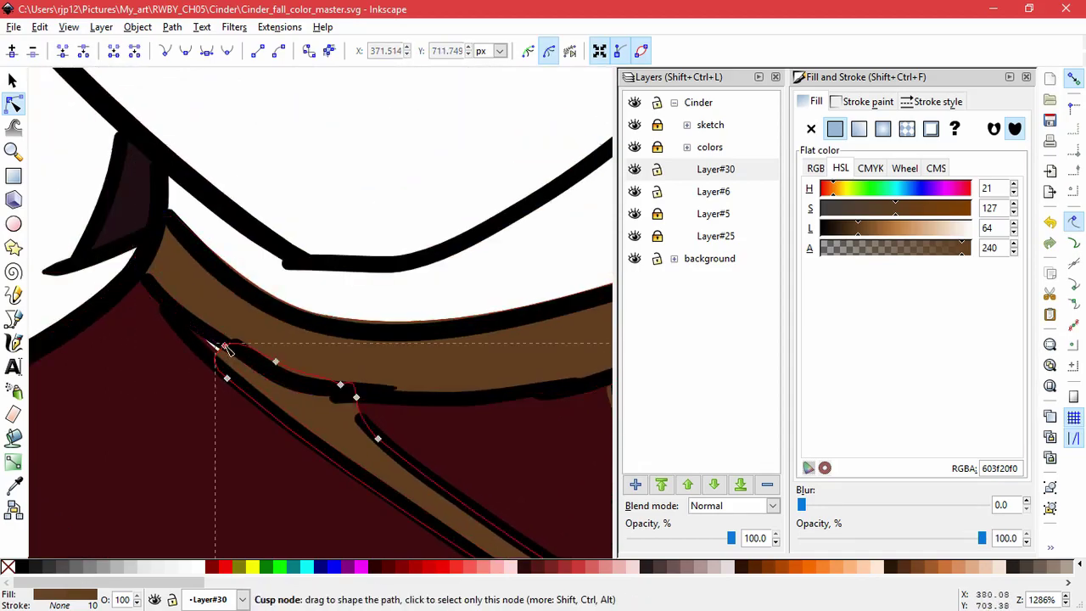
pyautogui.moveTo(222, 345); pyautogui.dragTo(173, 311)
pyautogui.click(198, 302)
pyautogui.click(210, 410)
# Tighten the thin brown strip under the collar to its outline and move the dress fill's node to cover the nearby gap
pyautogui.moveTo(459, 456); pyautogui.dragTo(153, 386)
pyautogui.click(332, 361)
pyautogui.moveTo(300, 328); pyautogui.dragTo(306, 325)
pyautogui.moveTo(396, 390); pyautogui.dragTo(343, 349)
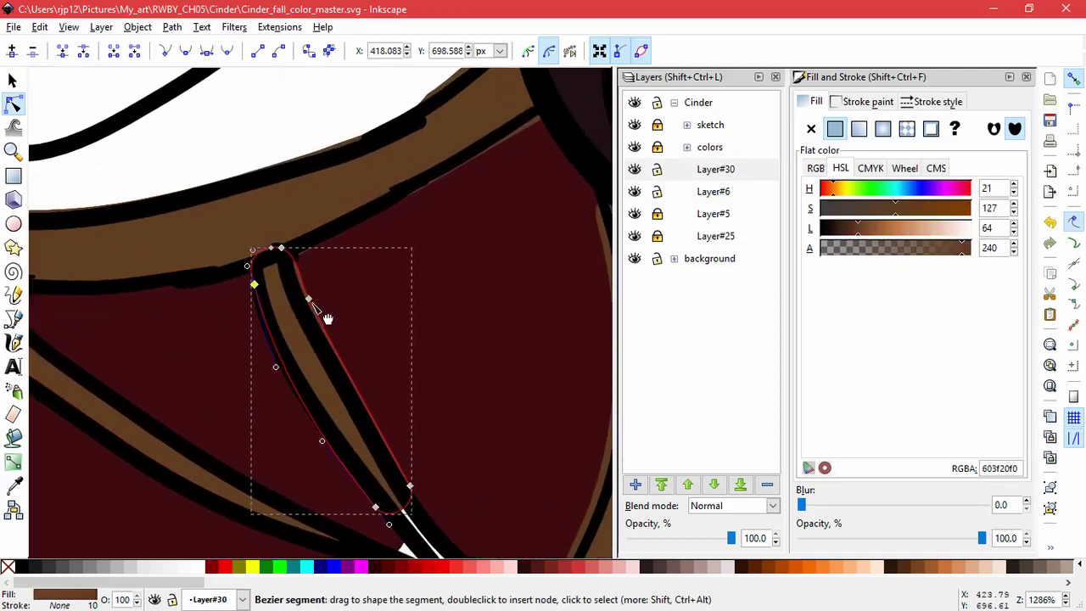
pyautogui.moveTo(308, 298); pyautogui.dragTo(300, 301)
pyautogui.moveTo(411, 472); pyautogui.dragTo(382, 419)
pyautogui.moveTo(344, 363); pyautogui.dragTo(280, 389)
pyautogui.click(260, 376)
pyautogui.click(260, 388)
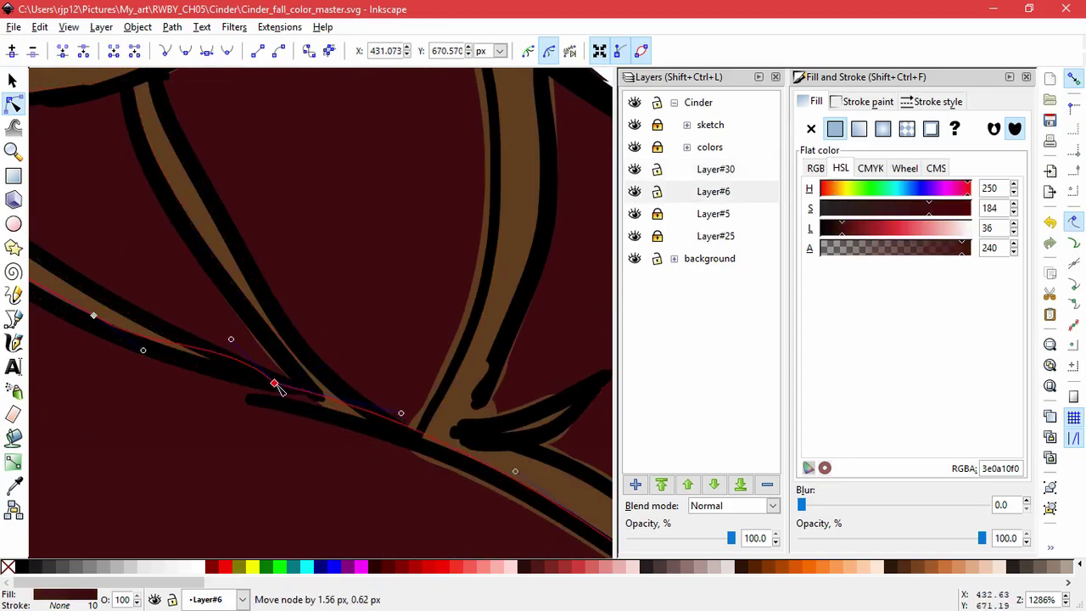
# Adjust the lower-edge and end nodes of the long brown strip that sweeps from the collar trim toward the shoulder curl
pyautogui.moveTo(318, 444); pyautogui.dragTo(105, 339)
pyautogui.click(200, 337)
pyautogui.moveTo(198, 337); pyautogui.dragTo(260, 358)
pyautogui.moveTo(475, 504); pyautogui.dragTo(484, 497)
pyautogui.moveTo(469, 523); pyautogui.dragTo(150, 370)
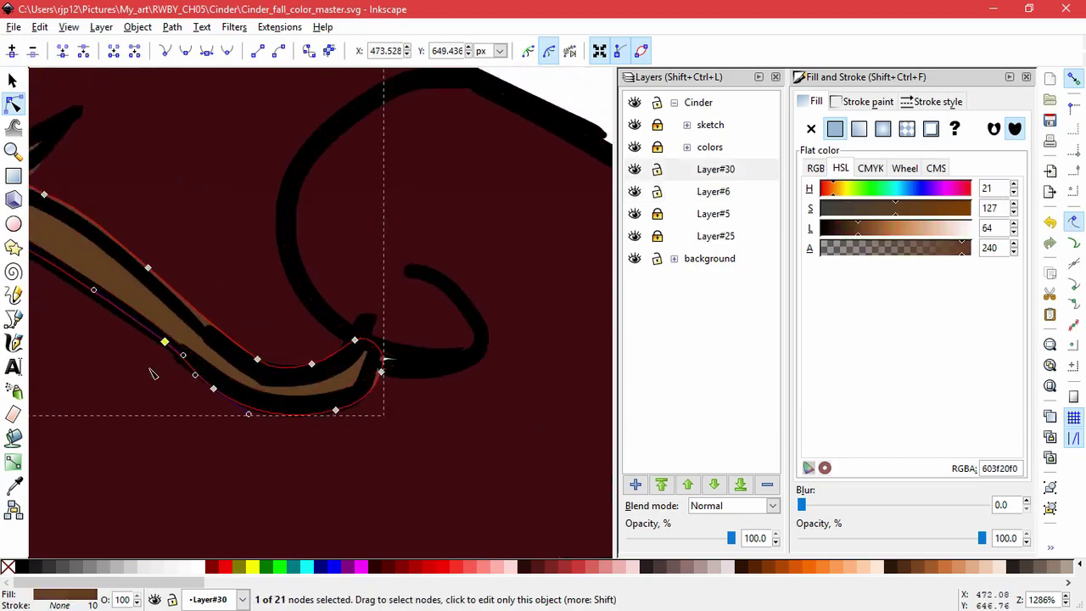
pyautogui.moveTo(381, 372); pyautogui.dragTo(371, 356)
pyautogui.click(422, 412)
pyautogui.click(181, 308)
# Move the long brown strip's upper-edge nodes inward up to the junction with the small leaf ornament
pyautogui.moveTo(181, 309); pyautogui.dragTo(317, 363)
pyautogui.moveTo(281, 323); pyautogui.dragTo(277, 328)
pyautogui.moveTo(393, 413); pyautogui.dragTo(386, 422)
pyautogui.moveTo(182, 253); pyautogui.dragTo(319, 335)
pyautogui.moveTo(242, 302); pyautogui.dragTo(234, 307)
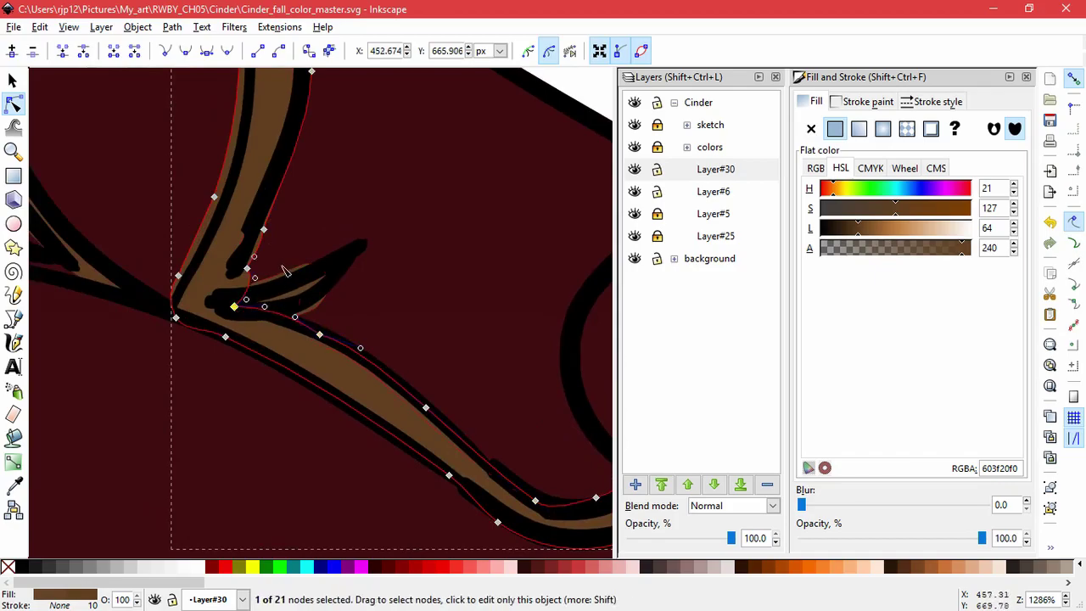
# Reshape the small leaf ornament's brown fill by moving its tip and upper-edge nodes onto the leaf outline
pyautogui.click(297, 292)
pyautogui.moveTo(327, 296); pyautogui.dragTo(325, 296)
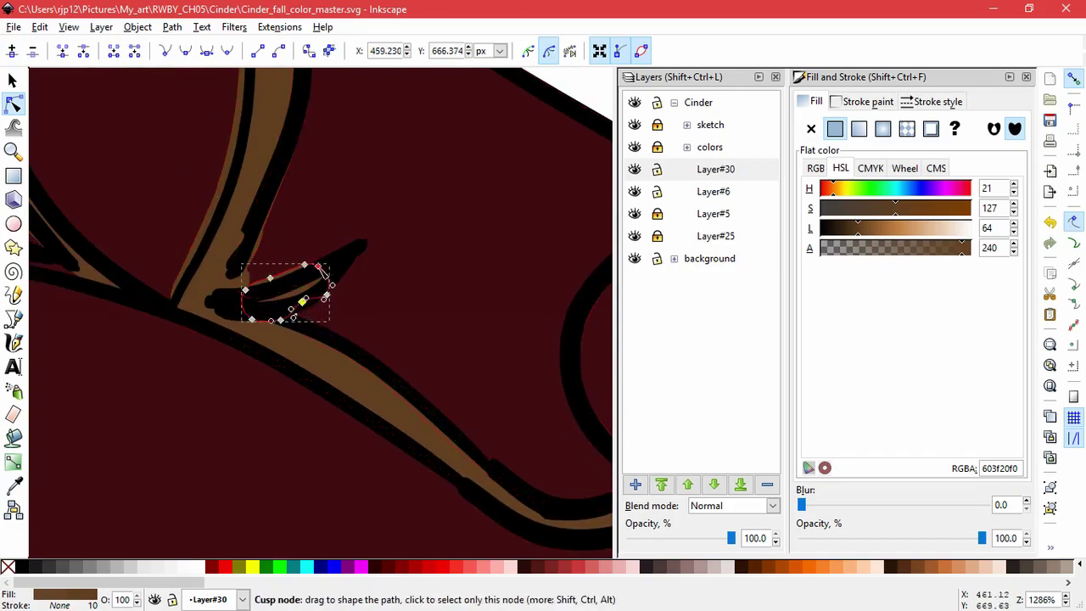
pyautogui.click(270, 278)
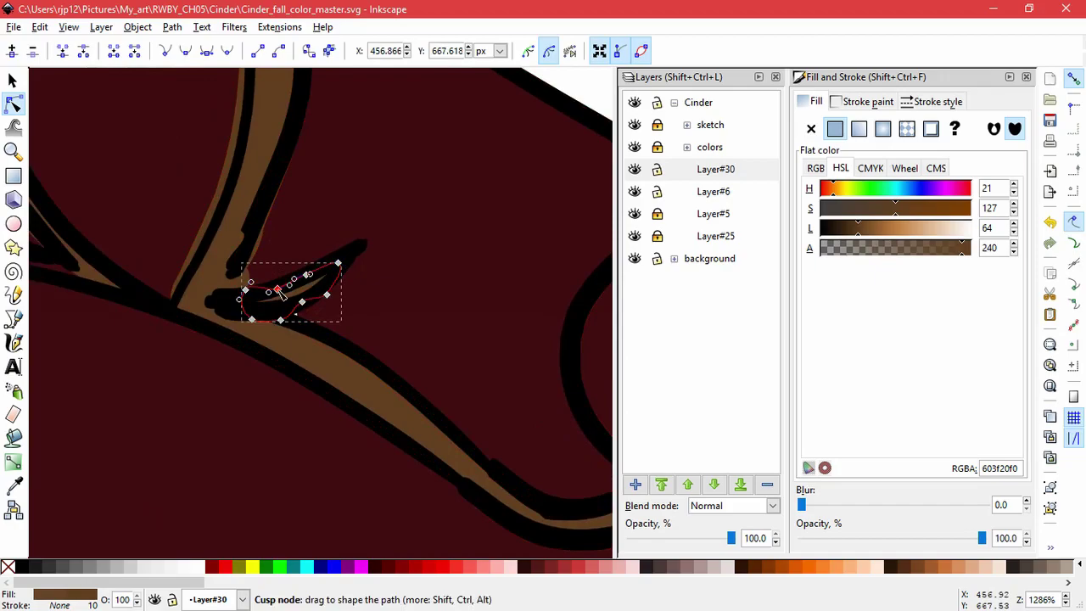
pyautogui.click(209, 291)
pyautogui.moveTo(208, 291); pyautogui.dragTo(252, 382)
pyautogui.click(273, 334)
# Fit the upright brown strip between the leaf ornament and the hair to its outline by adjusting its top and side nodes
pyautogui.click(263, 274)
pyautogui.moveTo(276, 311); pyautogui.dragTo(269, 297)
pyautogui.press('space')
pyautogui.moveTo(328, 276)
pyautogui.mouseDown()
pyautogui.moveTo(348, 411)
pyautogui.moveTo(332, 285)
pyautogui.mouseUp()
pyautogui.moveTo(337, 148); pyautogui.dragTo(331, 146)
pyautogui.click(265, 101)
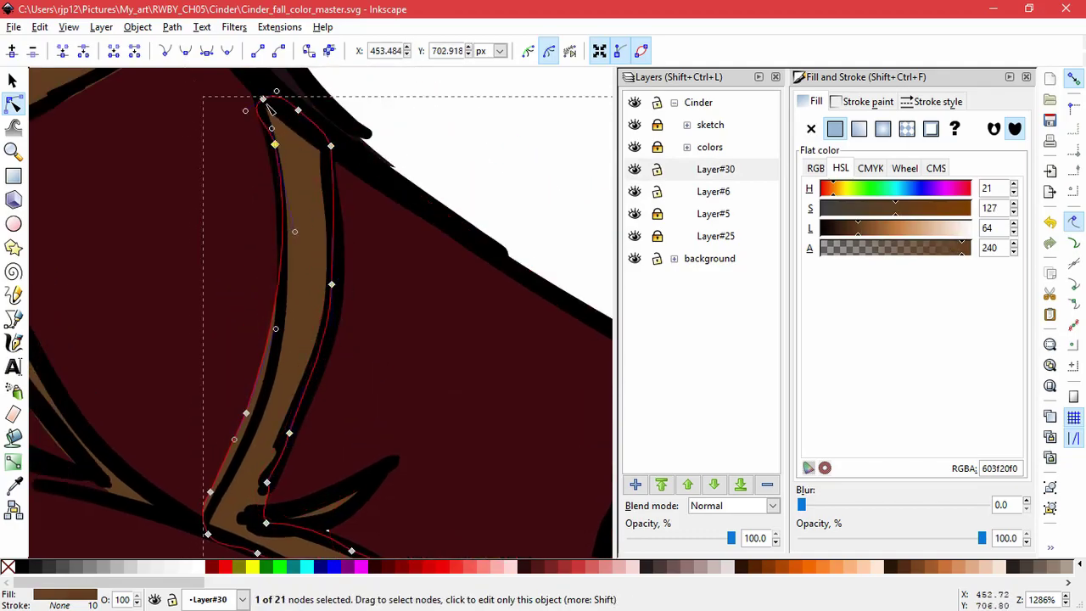
pyautogui.moveTo(246, 413); pyautogui.dragTo(259, 421)
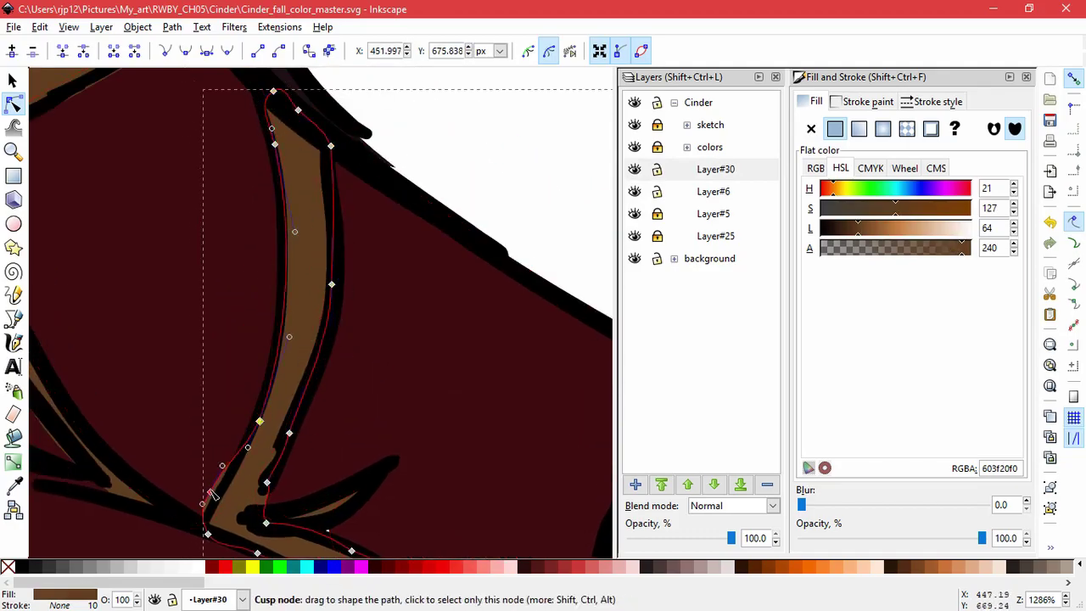
pyautogui.moveTo(211, 493); pyautogui.dragTo(214, 503)
pyautogui.press('Escape')
pyautogui.press('Escape')
pyautogui.keyDown('ctrl'); pyautogui.scroll(-3, 322, 407); pyautogui.keyUp('ctrl')
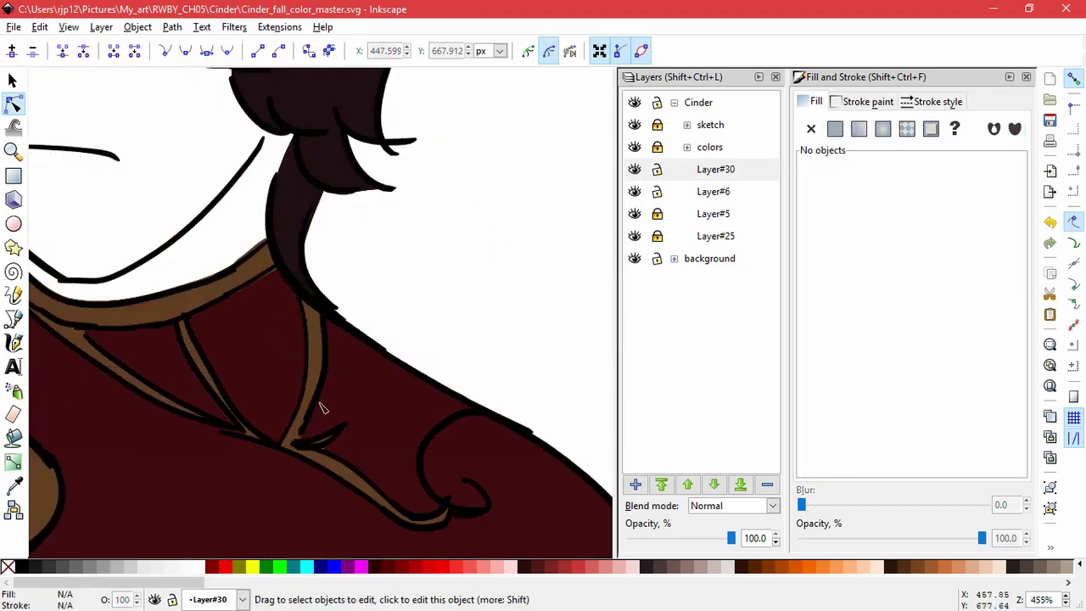
# Move the dark red dress fill's node beneath the leaf ornament so its edge follows the ornament's outline
pyautogui.click(325, 440)
pyautogui.scroll(4, 346, 471)
pyautogui.click(393, 367)
pyautogui.moveTo(327, 428); pyautogui.dragTo(302, 403)
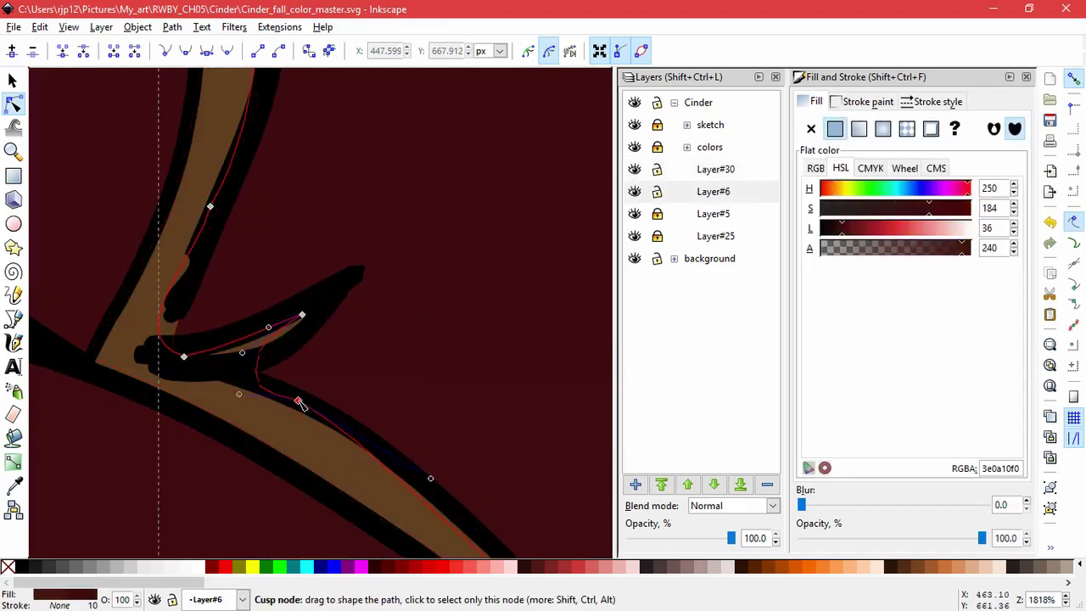
pyautogui.scroll(-5, 356, 324)
pyautogui.press('Escape')
pyautogui.press('Escape')
# Align the brown armband's inner-edge node and the adjoining dark arm fill node with the line between them
pyautogui.keyDown('ctrl'); pyautogui.scroll(-2, 358, 329); pyautogui.keyUp('ctrl')
pyautogui.keyDown('ctrl'); pyautogui.scroll(3, 356, 323); pyautogui.keyUp('ctrl')
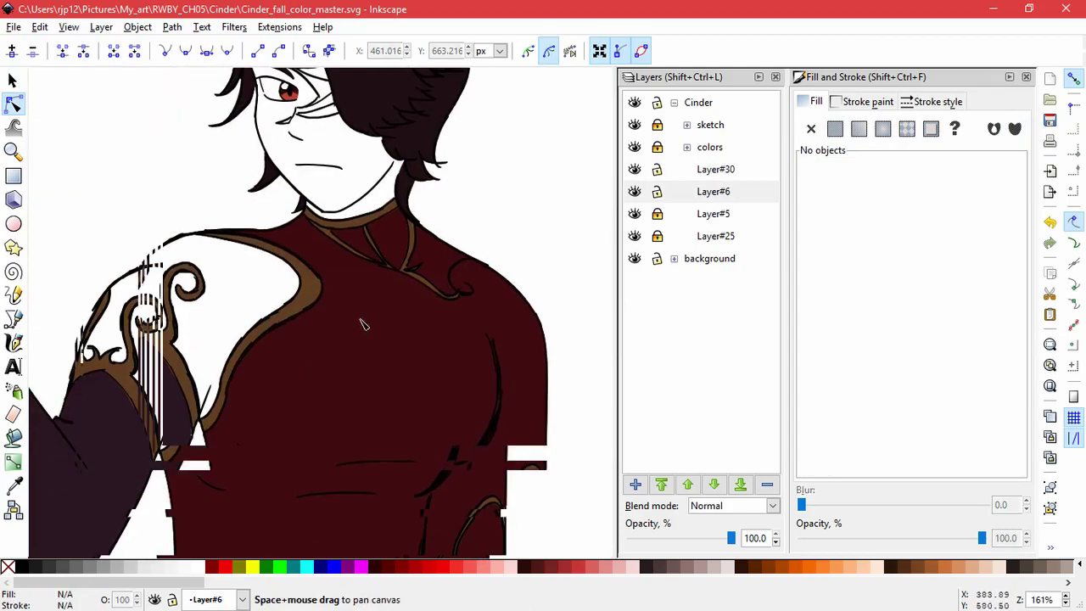
pyautogui.click(343, 313)
pyautogui.keyDown('ctrl'); pyautogui.scroll(2, 343, 312); pyautogui.keyUp('ctrl')
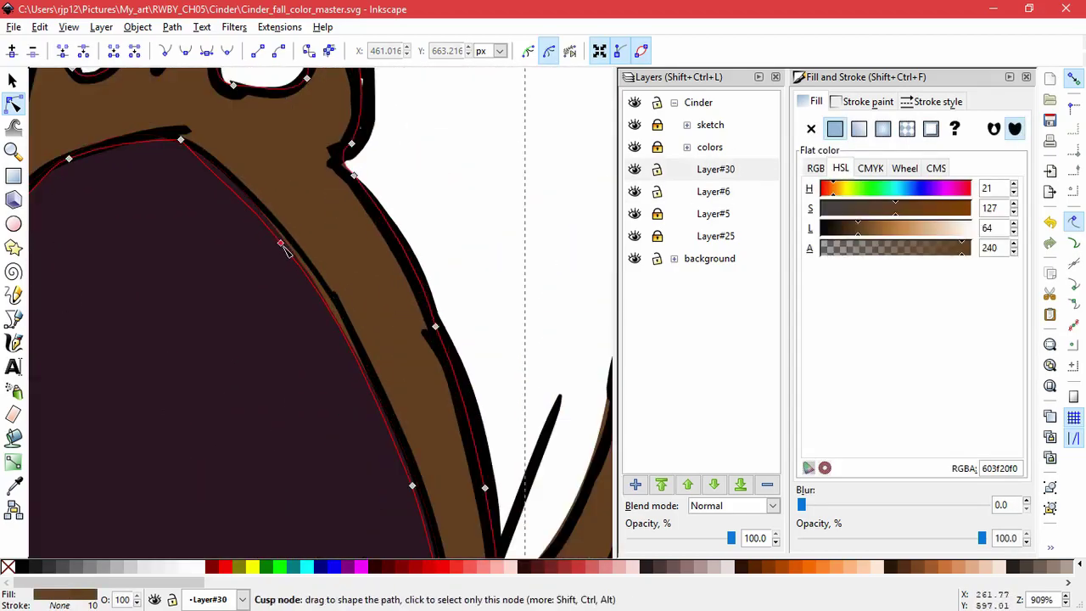
pyautogui.moveTo(284, 234); pyautogui.dragTo(293, 242)
pyautogui.click(323, 334)
pyautogui.moveTo(320, 278); pyautogui.dragTo(320, 280)
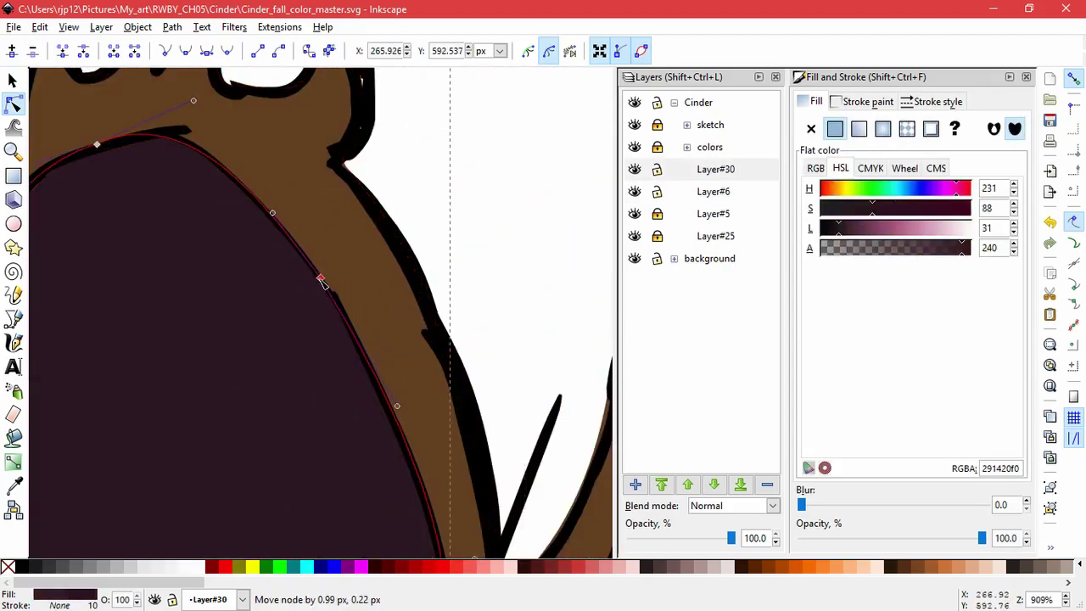
# Move the dark arm fill's node at the inner wrist bump onto the outline and reshape the adjoining edge
pyautogui.keyDown('ctrl'); pyautogui.scroll(-4, 482, 366); pyautogui.keyUp('ctrl')
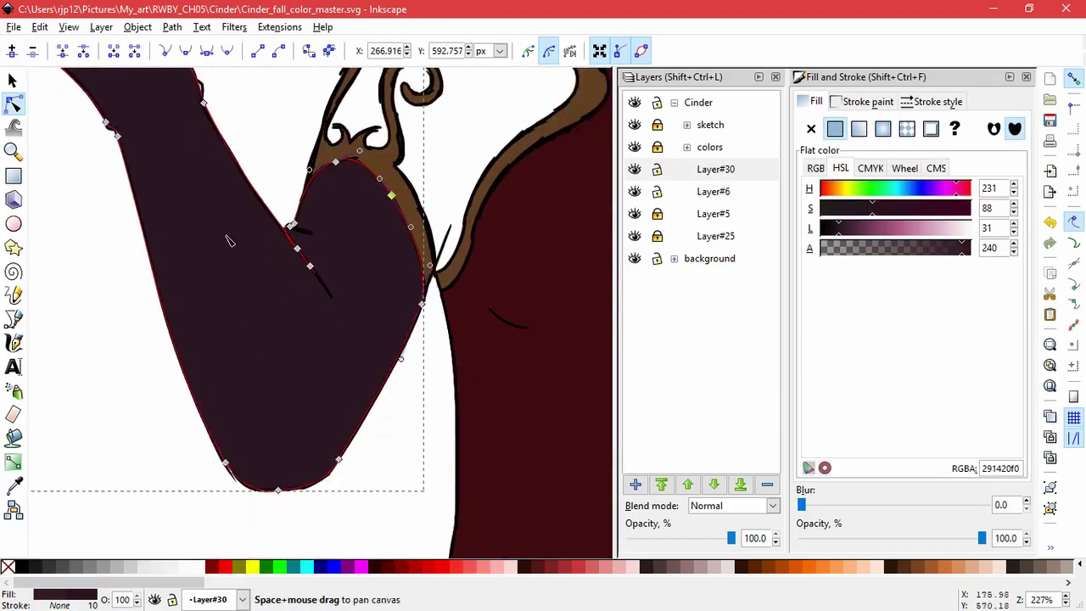
pyautogui.moveTo(226, 238); pyautogui.dragTo(352, 451)
pyautogui.keyDown('ctrl'); pyautogui.scroll(4, 366, 435); pyautogui.keyUp('ctrl')
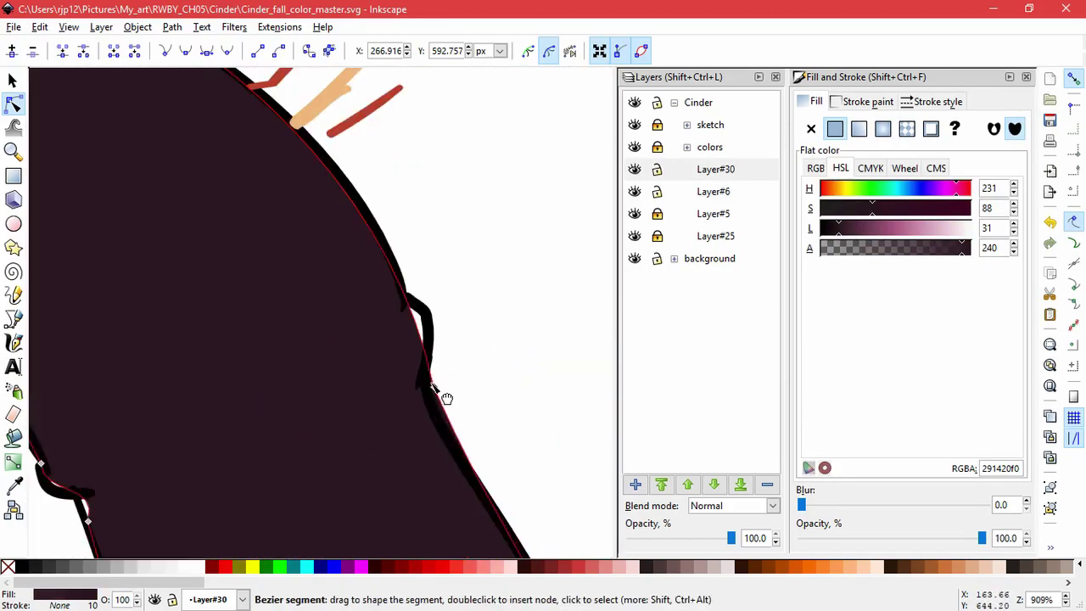
pyautogui.moveTo(433, 388); pyautogui.dragTo(423, 387)
pyautogui.moveTo(382, 213); pyautogui.dragTo(419, 220)
pyautogui.moveTo(457, 438); pyautogui.dragTo(377, 286)
# Insert a node along the hand's edge between the wrist bump and the thumb base, and undo the last two adjustments
pyautogui.moveTo(293, 255); pyautogui.dragTo(456, 442)
pyautogui.keyDown('shift'); pyautogui.moveTo(270, 142); pyautogui.dragTo(244, 202); pyautogui.keyUp('shift')
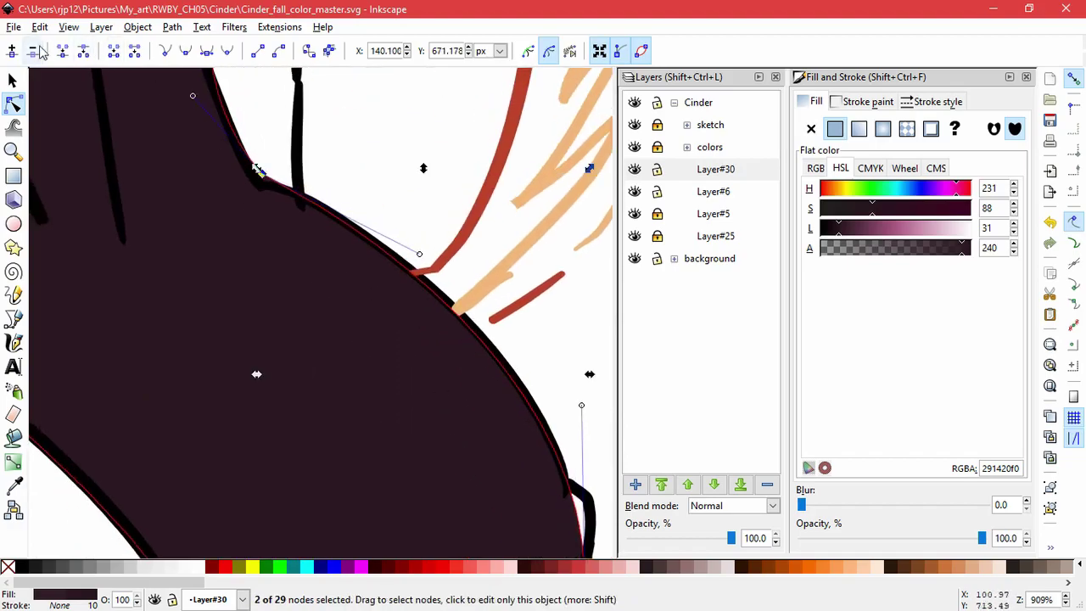
pyautogui.press('space')
pyautogui.moveTo(421, 332); pyautogui.dragTo(260, 179)
pyautogui.moveTo(392, 378); pyautogui.dragTo(404, 341)
pyautogui.hotkey('ctrl', 'z')
pyautogui.hotkey('ctrl', 'z')
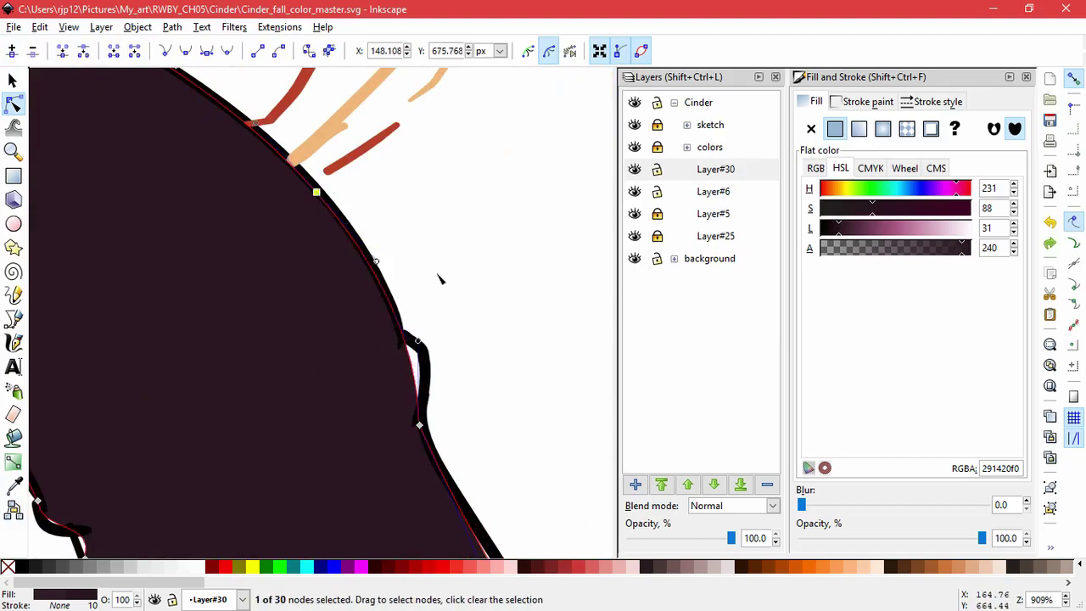
# Insert another node beside the inner wrist bump and move it outward to fill the bump's gap
pyautogui.moveTo(319, 202); pyautogui.dragTo(355, 297)
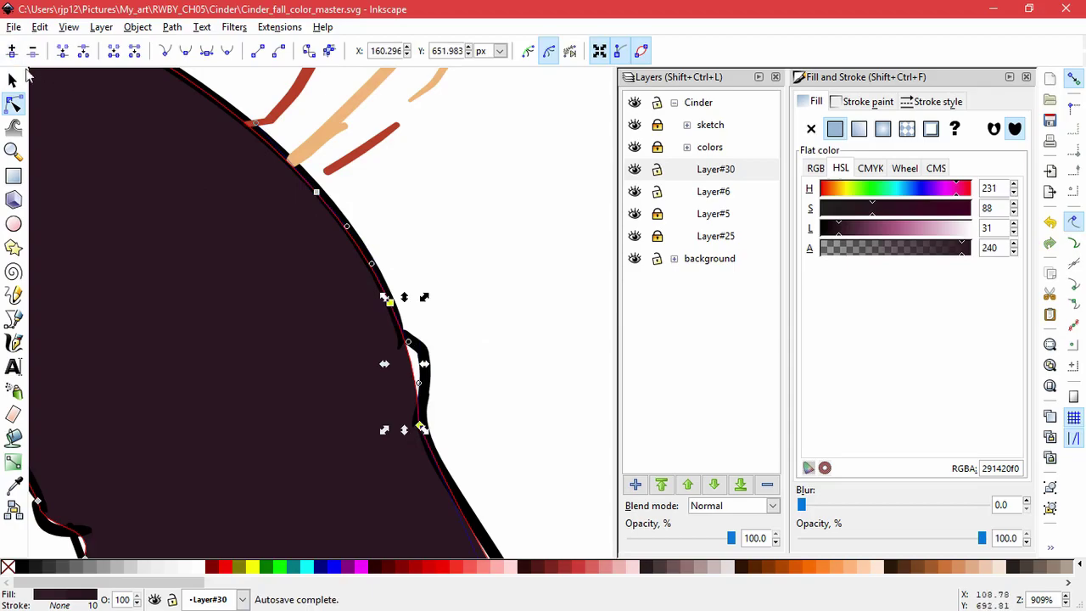
pyautogui.click(477, 371)
pyautogui.moveTo(411, 363)
pyautogui.mouseDown()
pyautogui.moveTo(425, 354)
pyautogui.moveTo(402, 338)
pyautogui.moveTo(406, 350)
pyautogui.mouseUp()
pyautogui.click(494, 336)
pyautogui.click(465, 317)
# Adjust the dark arm fill's nodes at the outer wrist bump to cover the small gaps inside the outline
pyautogui.scroll(-2, 173, 446)
pyautogui.moveTo(174, 447); pyautogui.dragTo(367, 371)
pyautogui.scroll(2, 390, 455)
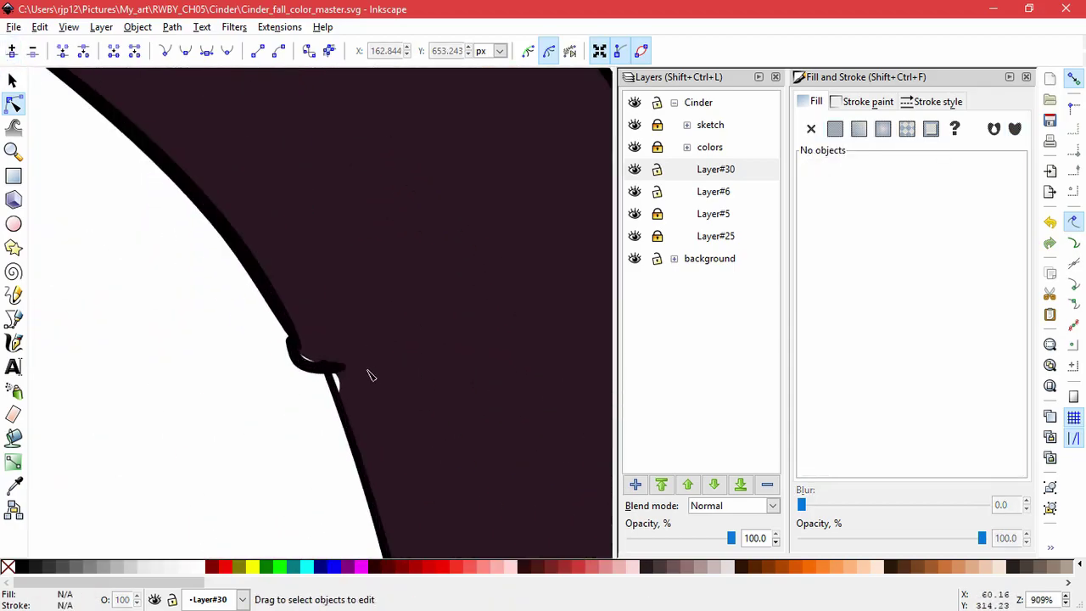
pyautogui.click(370, 375)
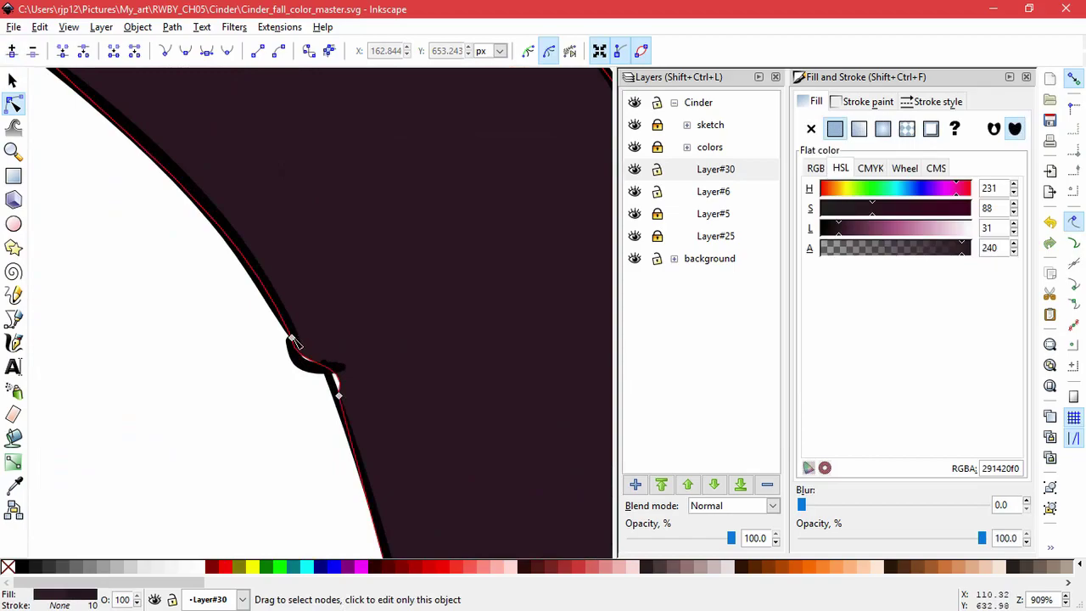
pyautogui.doubleClick(288, 430)
# Fit the hand's outer edge above the wrist to the line art by adjusting its node and curve handle
pyautogui.scroll(-4, 208, 305)
pyautogui.moveTo(167, 266); pyautogui.dragTo(330, 402)
pyautogui.scroll(4, 226, 295)
pyautogui.click(334, 369)
pyautogui.moveTo(361, 455); pyautogui.dragTo(242, 279)
pyautogui.moveTo(313, 375); pyautogui.dragTo(320, 337)
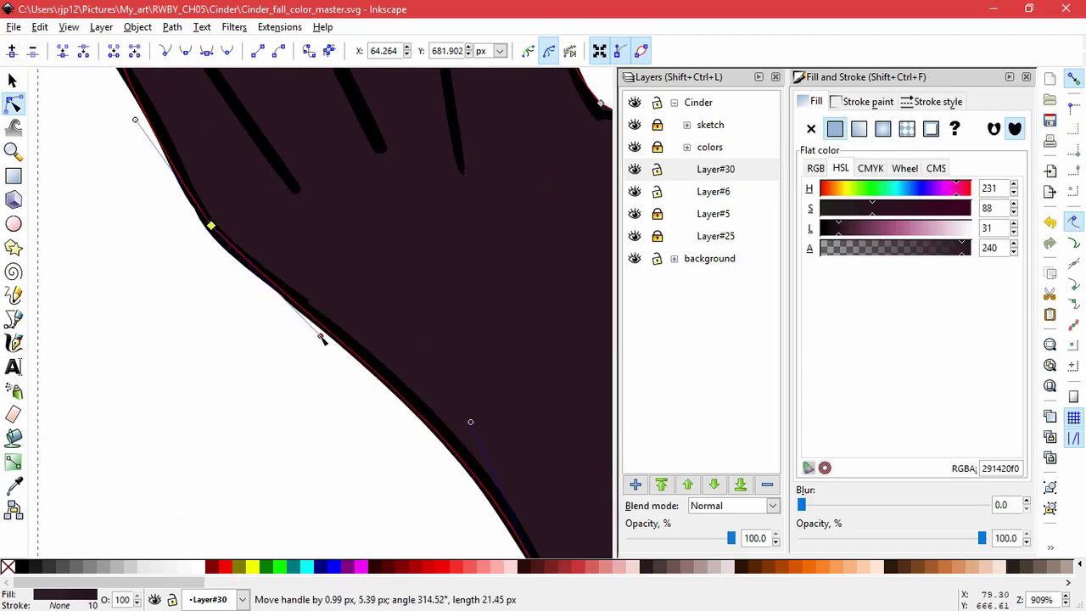
# Move the little finger's outer node down to the knuckle bend and curve the edge below it along the outline
pyautogui.moveTo(91, 90); pyautogui.dragTo(305, 447)
pyautogui.moveTo(349, 478); pyautogui.dragTo(353, 470)
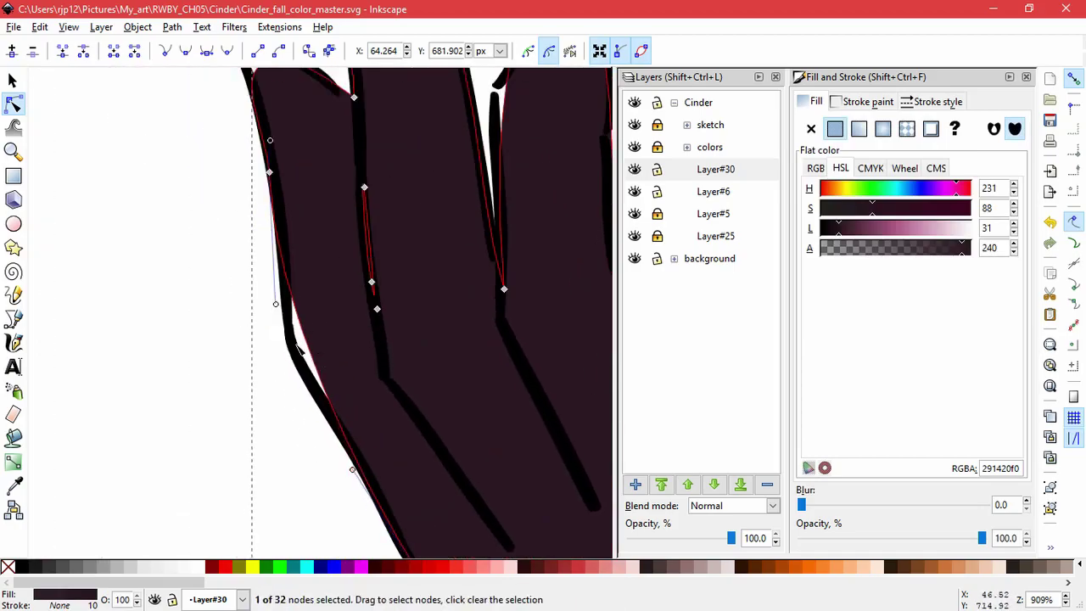
pyautogui.moveTo(283, 347); pyautogui.dragTo(316, 307)
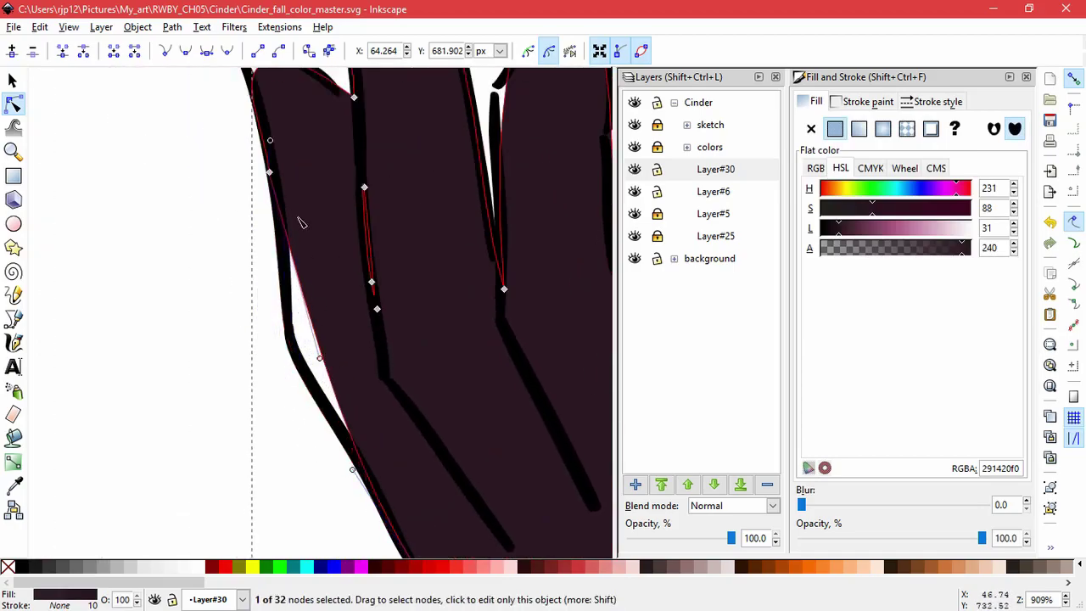
pyautogui.click(288, 343)
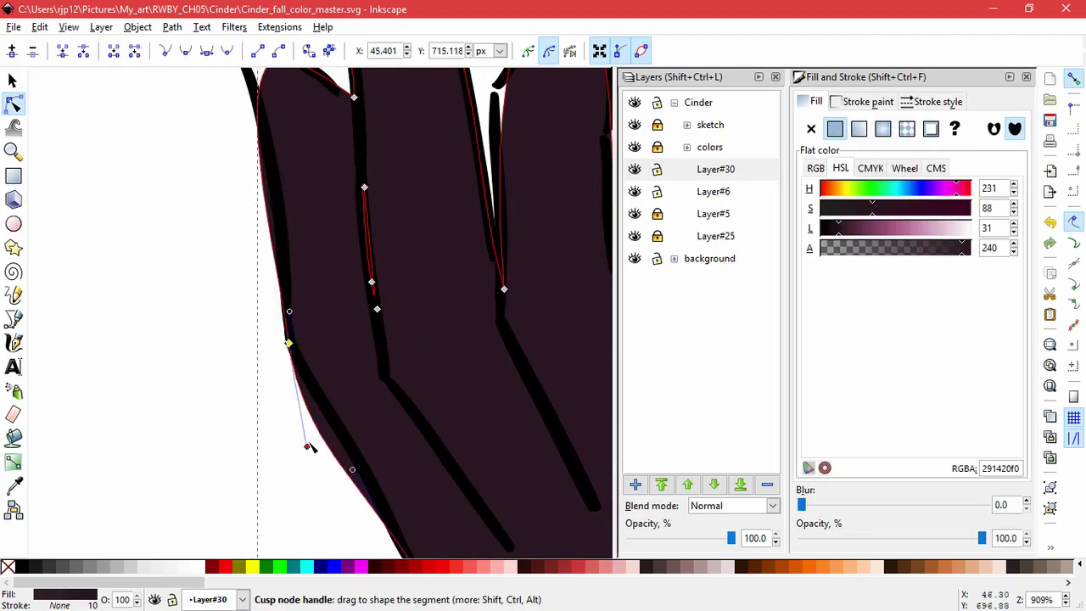
pyautogui.moveTo(308, 446); pyautogui.dragTo(355, 537)
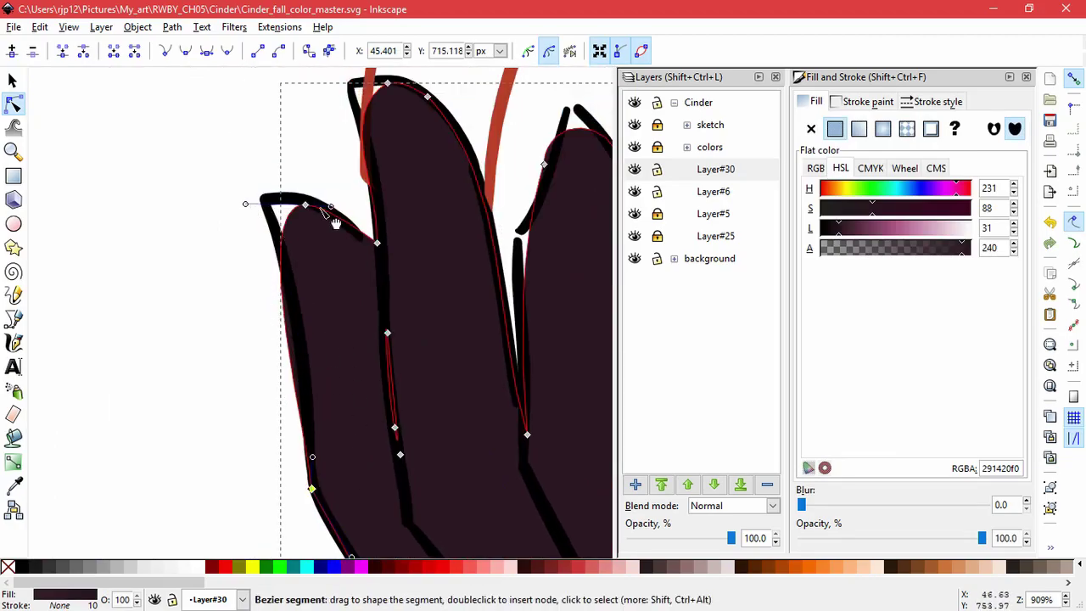
# Move the little finger's tip node to the outline's corner, lower its inner base node, and reshape the top curve
pyautogui.moveTo(305, 204)
pyautogui.mouseDown()
pyautogui.moveTo(256, 197)
pyautogui.moveTo(316, 188)
pyautogui.mouseUp()
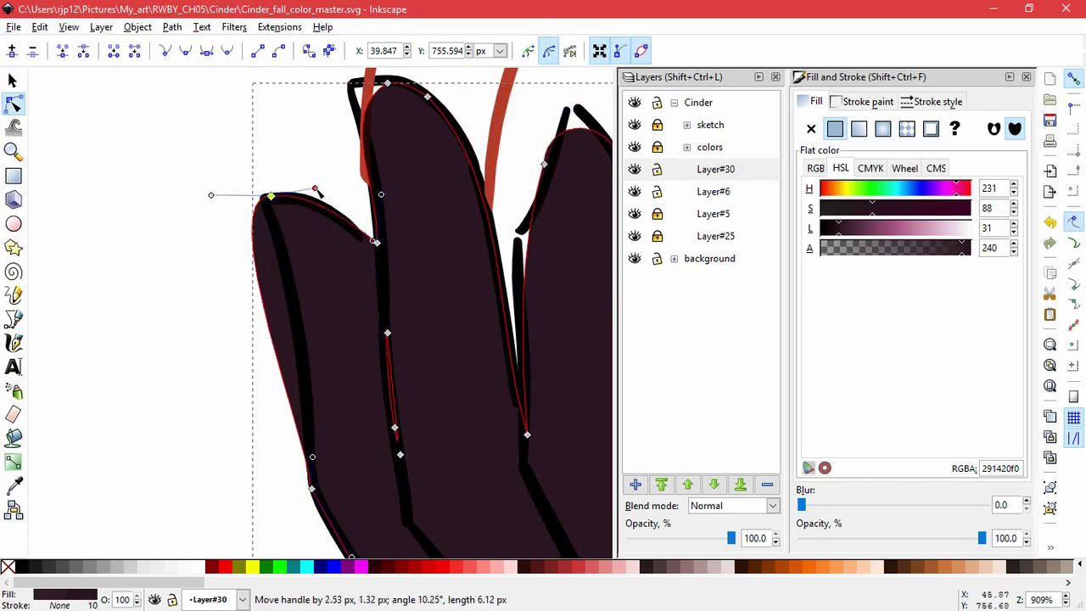
pyautogui.moveTo(379, 246); pyautogui.dragTo(380, 270)
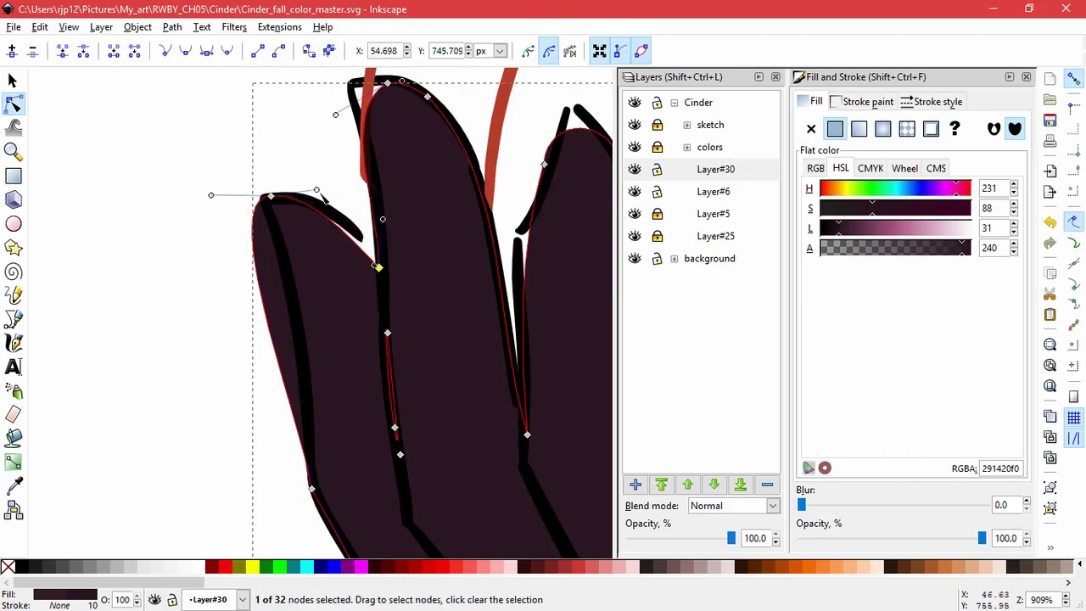
pyautogui.moveTo(315, 189); pyautogui.dragTo(365, 209)
# Insert a node on the little finger's outer edge, place it on the outline, and tighten the tip's curve
pyautogui.moveTo(176, 144); pyautogui.dragTo(346, 529)
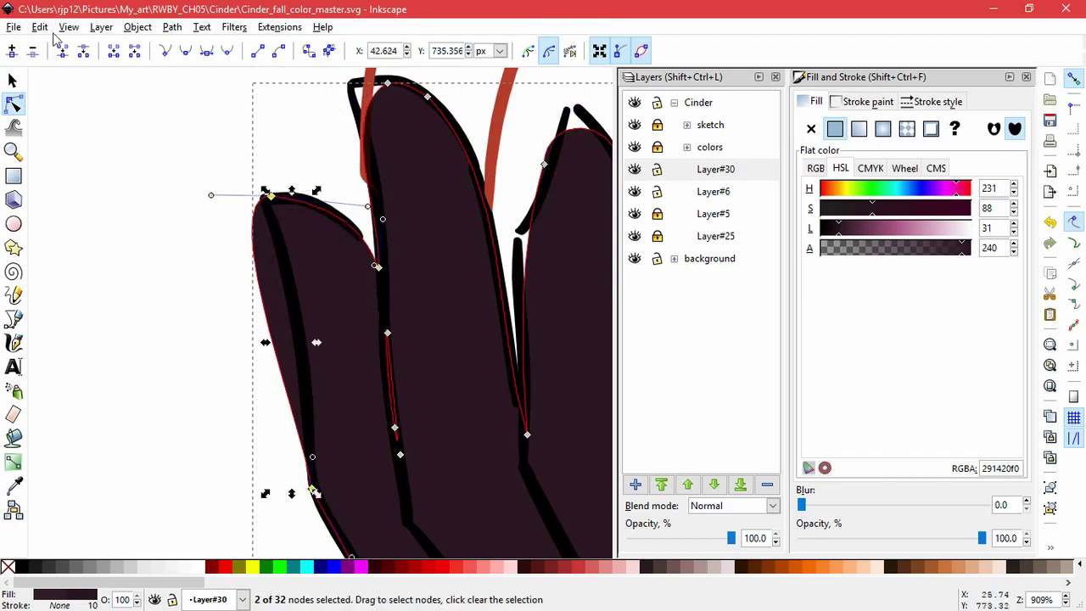
pyautogui.moveTo(270, 330); pyautogui.dragTo(284, 272)
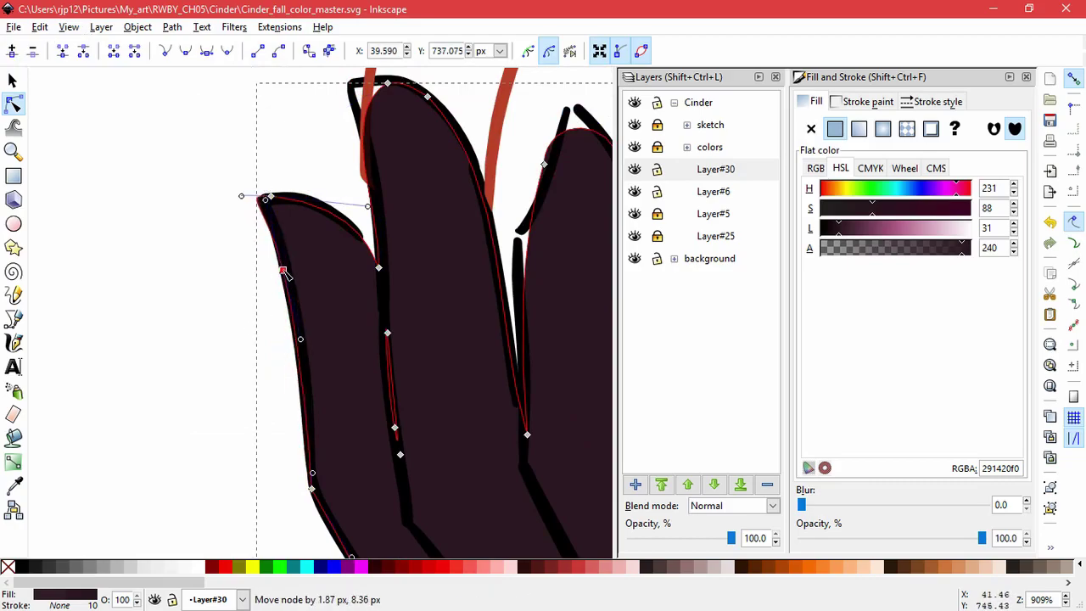
pyautogui.click(242, 199)
pyautogui.click(270, 197)
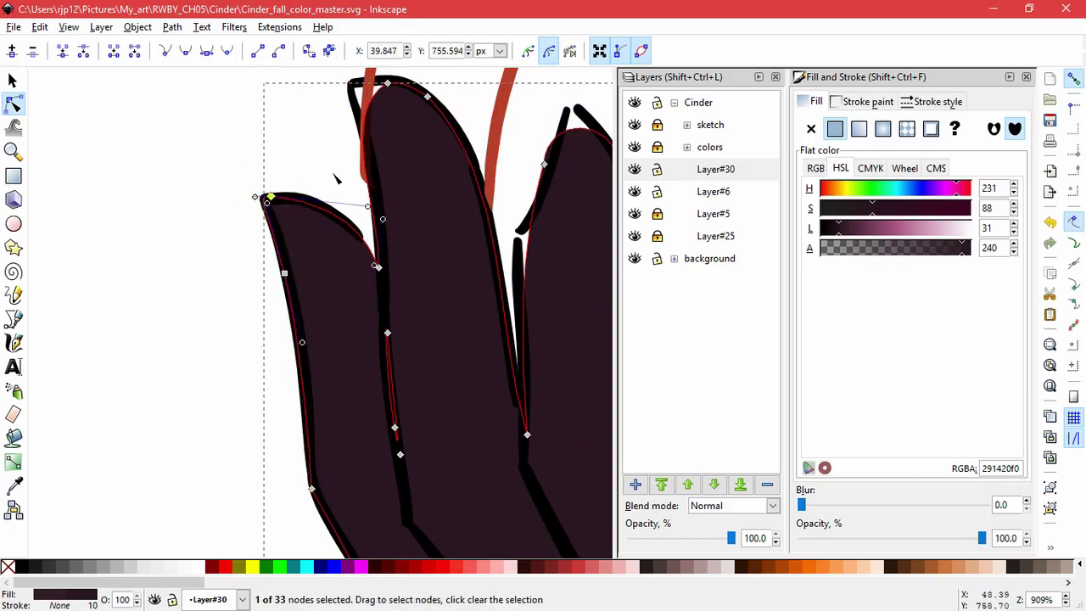
# Move the ring finger's tip node to the outline's corner and adjust its handle along the finger's outer edge
pyautogui.moveTo(336, 179); pyautogui.dragTo(363, 346)
pyautogui.moveTo(344, 251)
pyautogui.mouseDown()
pyautogui.moveTo(303, 249)
pyautogui.moveTo(331, 239)
pyautogui.mouseUp()
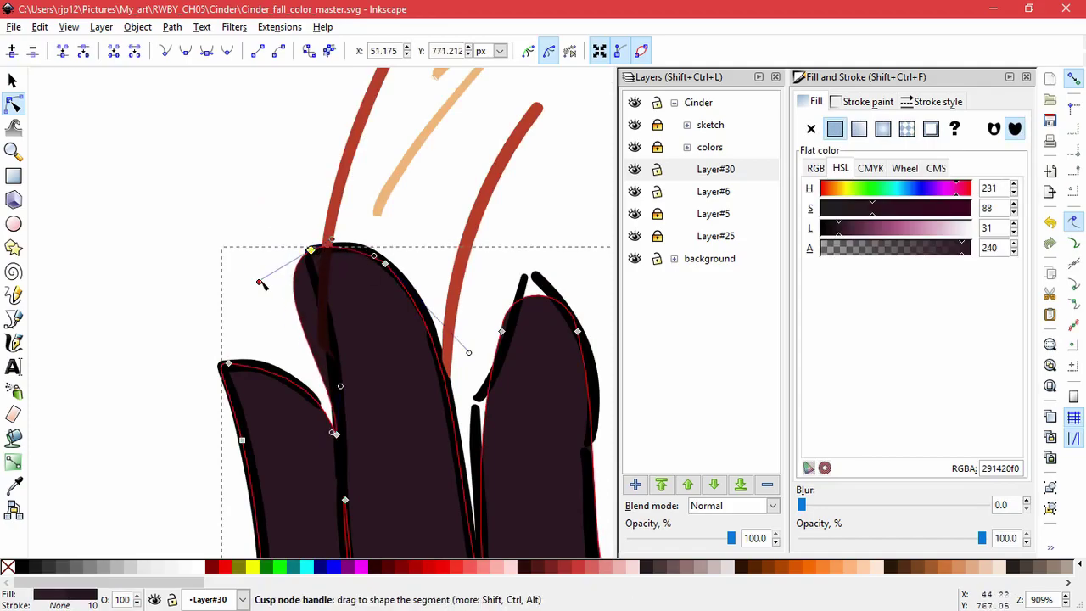
pyautogui.moveTo(260, 281); pyautogui.dragTo(333, 350)
# Fit the middle finger's edge facing the ring finger by moving its tip-side node and inserting a node at the outline's notch
pyautogui.moveTo(475, 331); pyautogui.dragTo(363, 185)
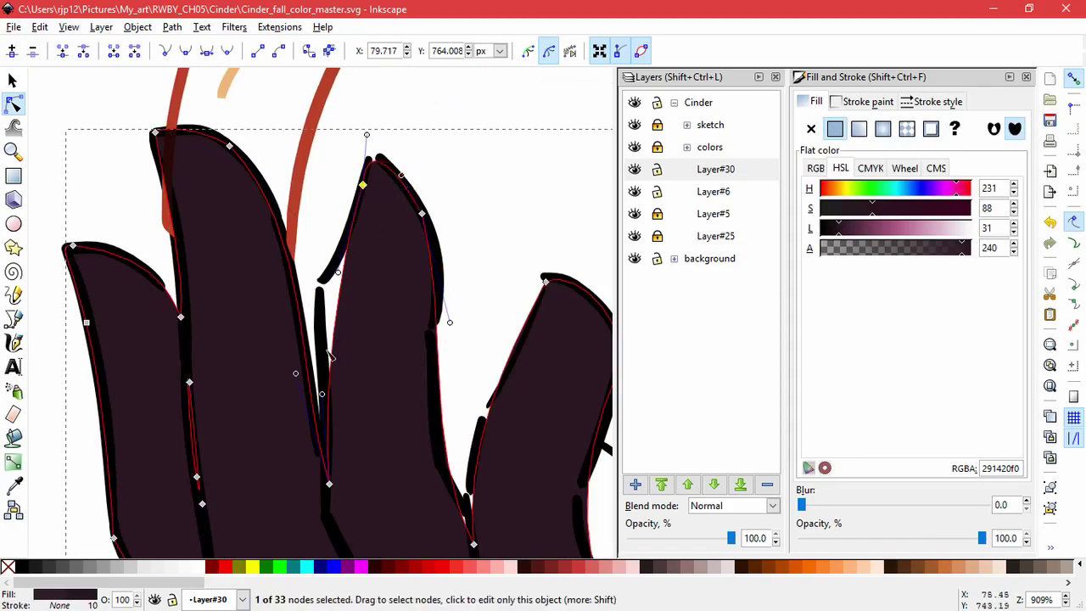
pyautogui.moveTo(329, 356)
pyautogui.mouseDown()
pyautogui.moveTo(319, 378)
pyautogui.moveTo(314, 360)
pyautogui.mouseUp()
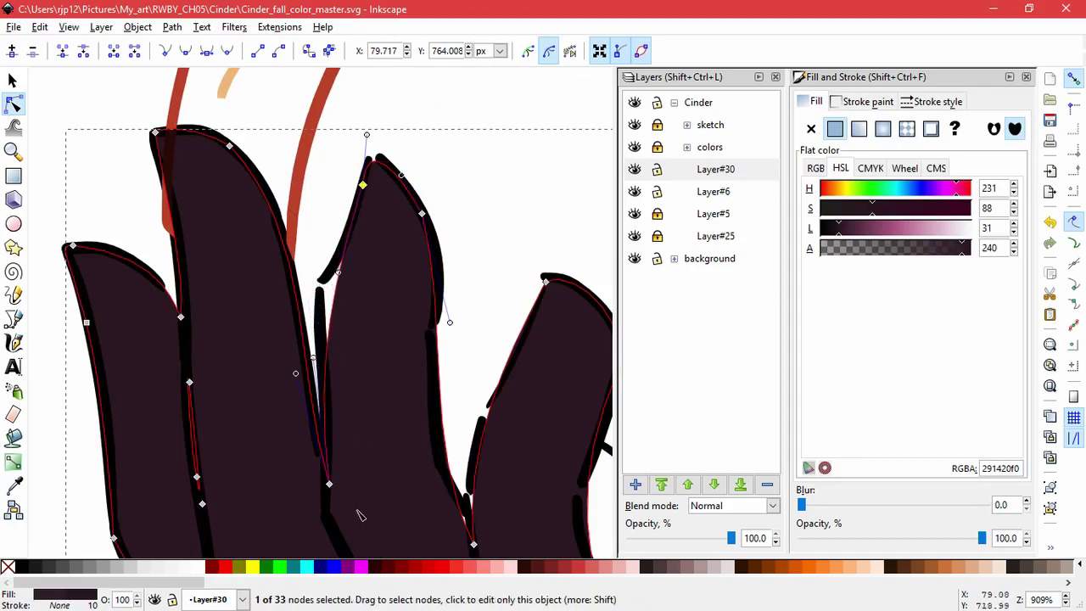
pyautogui.keyDown('shift'); pyautogui.click(329, 484); pyautogui.keyUp('shift')
pyautogui.click(12, 50)
pyautogui.click(298, 209)
pyautogui.moveTo(331, 321); pyautogui.dragTo(320, 287)
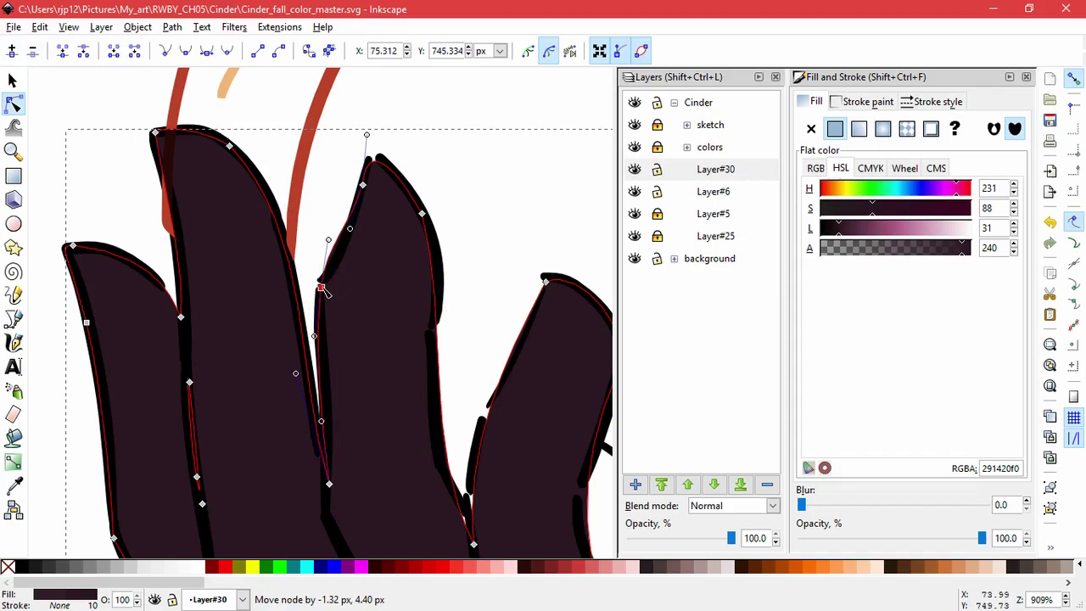
pyautogui.moveTo(329, 241); pyautogui.dragTo(348, 248)
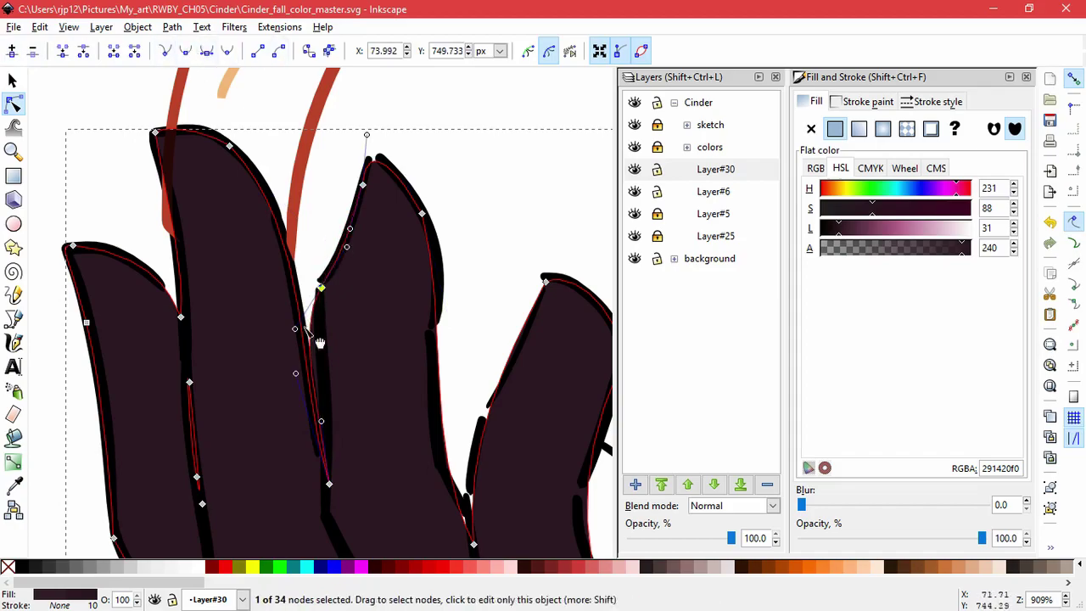
pyautogui.moveTo(296, 329); pyautogui.dragTo(319, 374)
# Lower the node between the middle and index fingers into the crease and adjust the index finger's adjoining curve
pyautogui.moveTo(456, 339); pyautogui.dragTo(338, 239)
pyautogui.moveTo(355, 444); pyautogui.dragTo(350, 413)
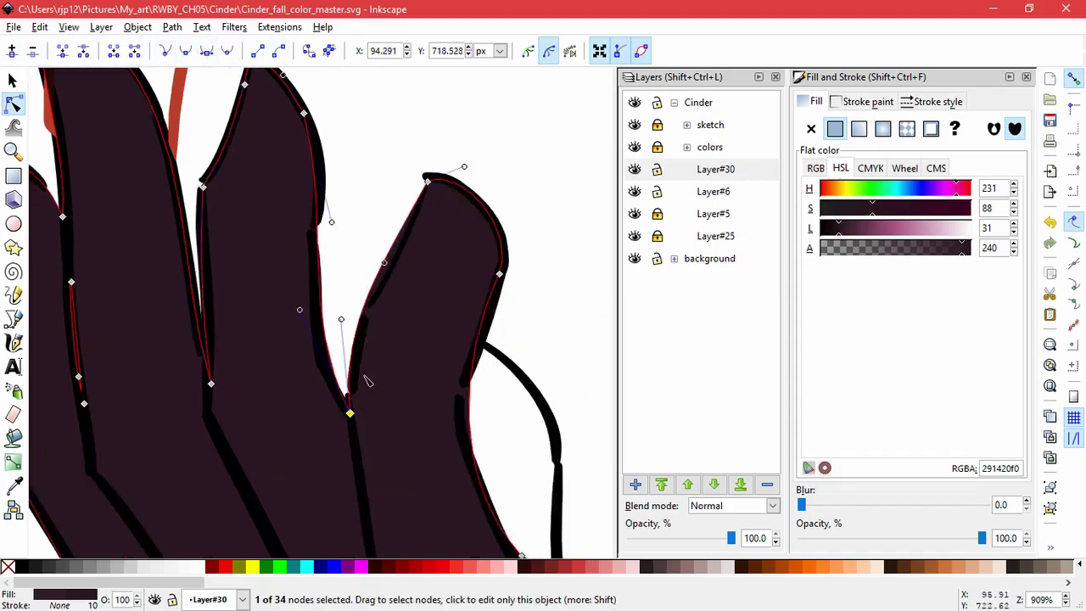
pyautogui.moveTo(342, 319); pyautogui.dragTo(347, 343)
# Fit the index finger's outer edge and the thumb-base corner of the dark fill to the line art
pyautogui.click(500, 274)
pyautogui.moveTo(478, 304); pyautogui.dragTo(364, 207)
pyautogui.moveTo(340, 273); pyautogui.dragTo(326, 322)
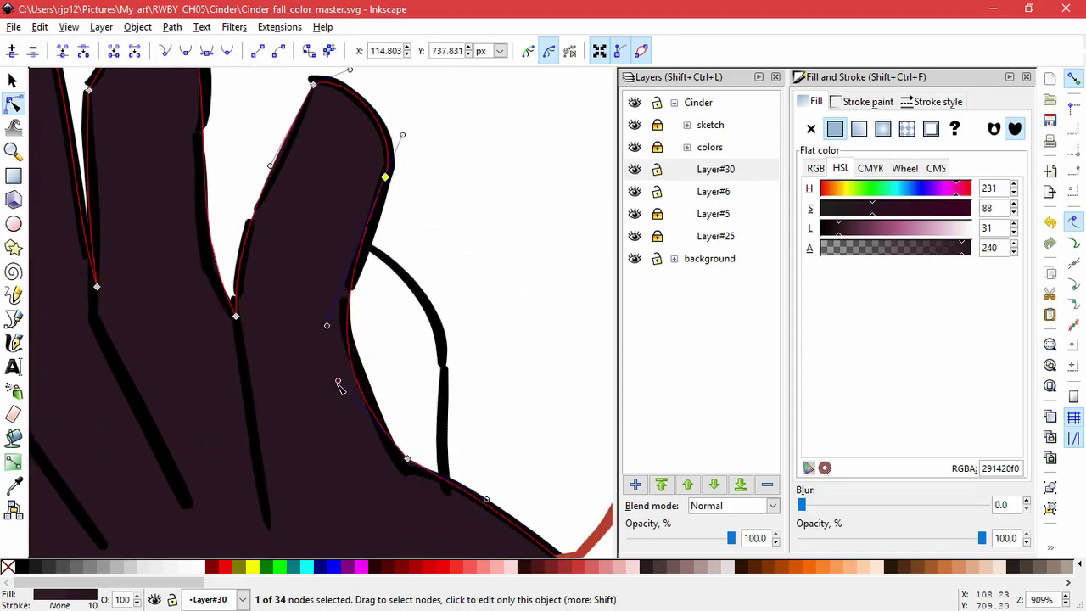
pyautogui.moveTo(337, 380); pyautogui.dragTo(339, 358)
pyautogui.moveTo(408, 459); pyautogui.dragTo(407, 466)
pyautogui.moveTo(485, 506); pyautogui.dragTo(489, 497)
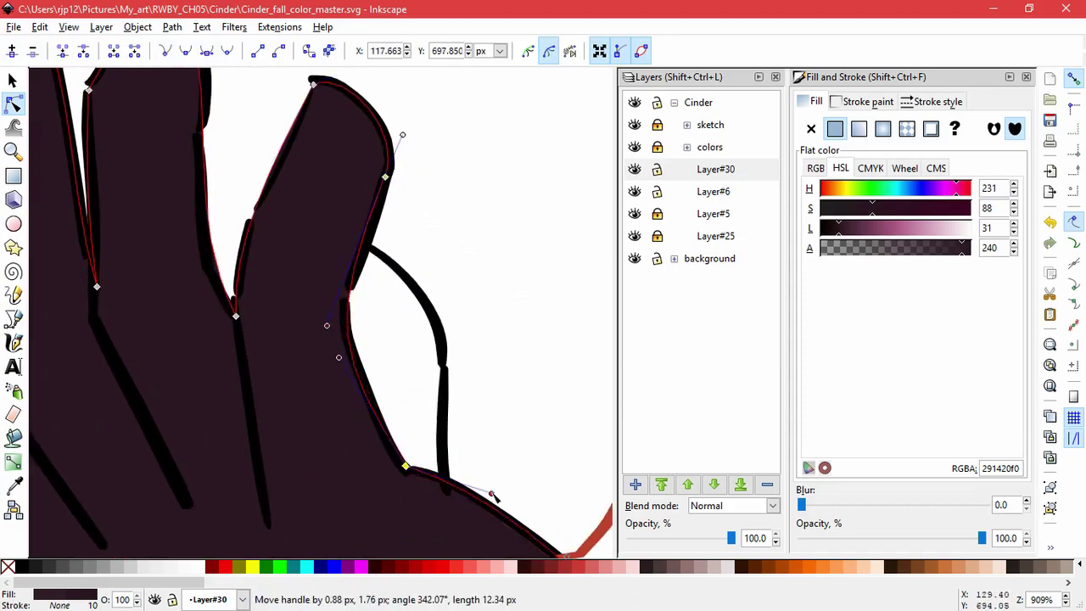
pyautogui.click(518, 349)
pyautogui.click(519, 374)
# Adjust the curve handles along the forearm's inner edge so the dark fill follows the line from wrist to elbow
pyautogui.scroll(-5, 519, 397)
pyautogui.moveTo(615, 412); pyautogui.dragTo(292, 314)
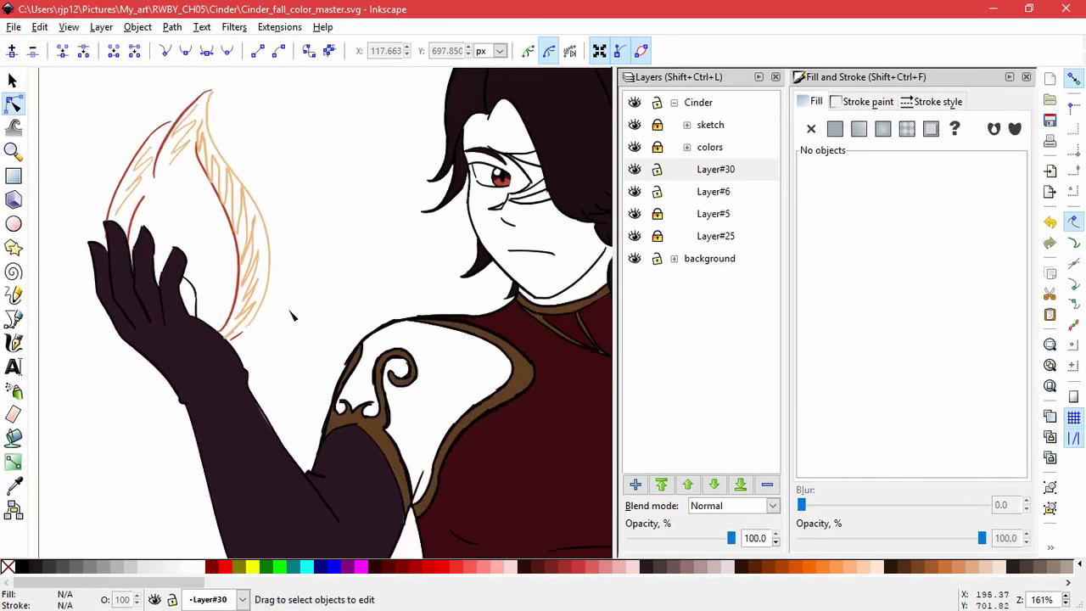
pyautogui.scroll(4, 233, 456)
pyautogui.click(298, 334)
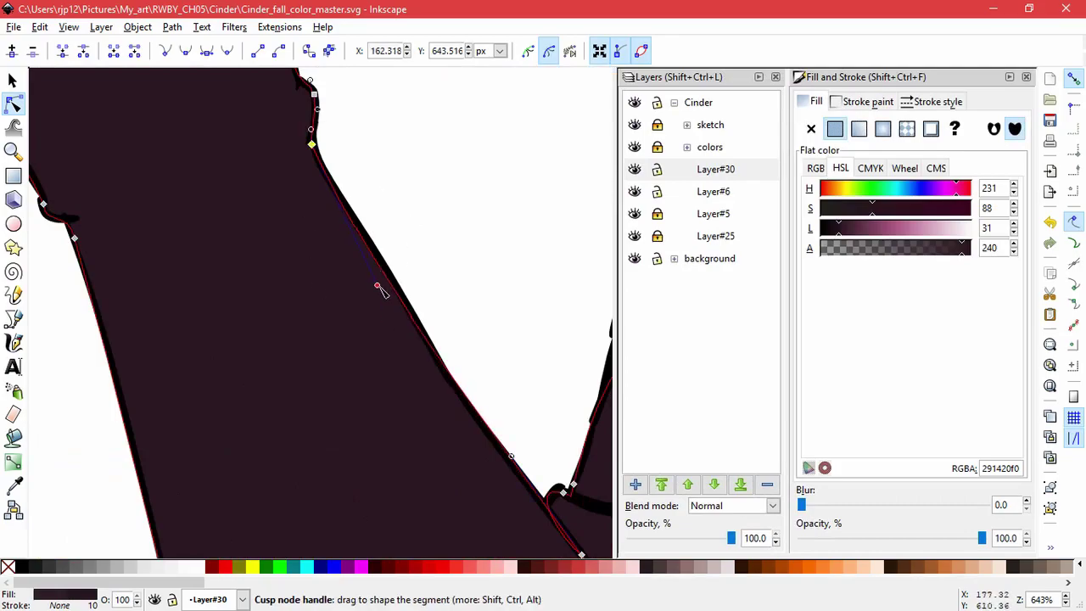
pyautogui.moveTo(377, 286); pyautogui.dragTo(377, 272)
pyautogui.moveTo(510, 457); pyautogui.dragTo(501, 460)
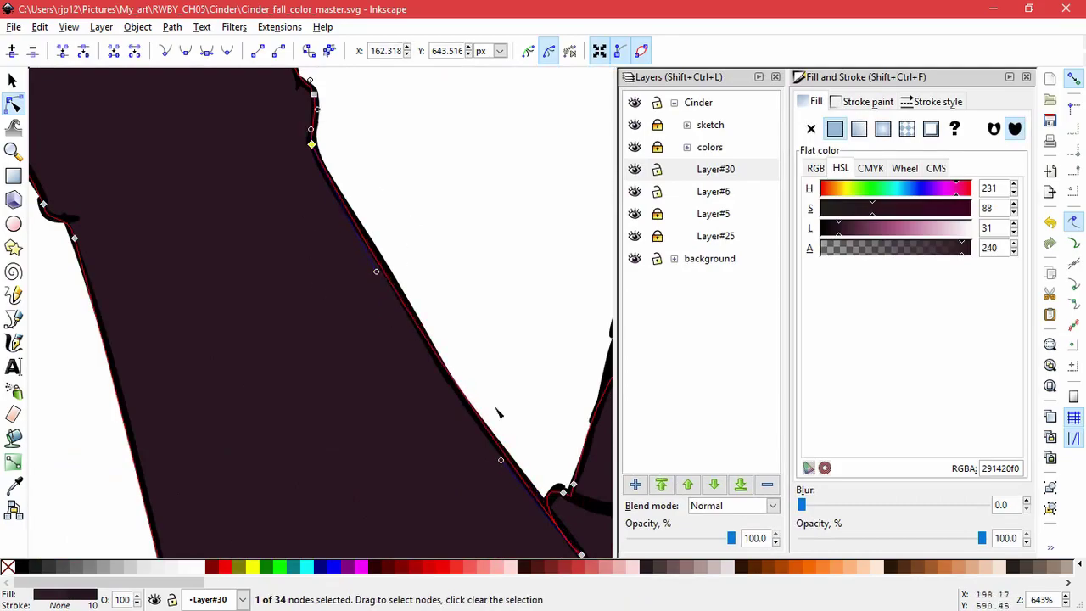
pyautogui.press('Escape')
pyautogui.scroll(-6, 475, 416)
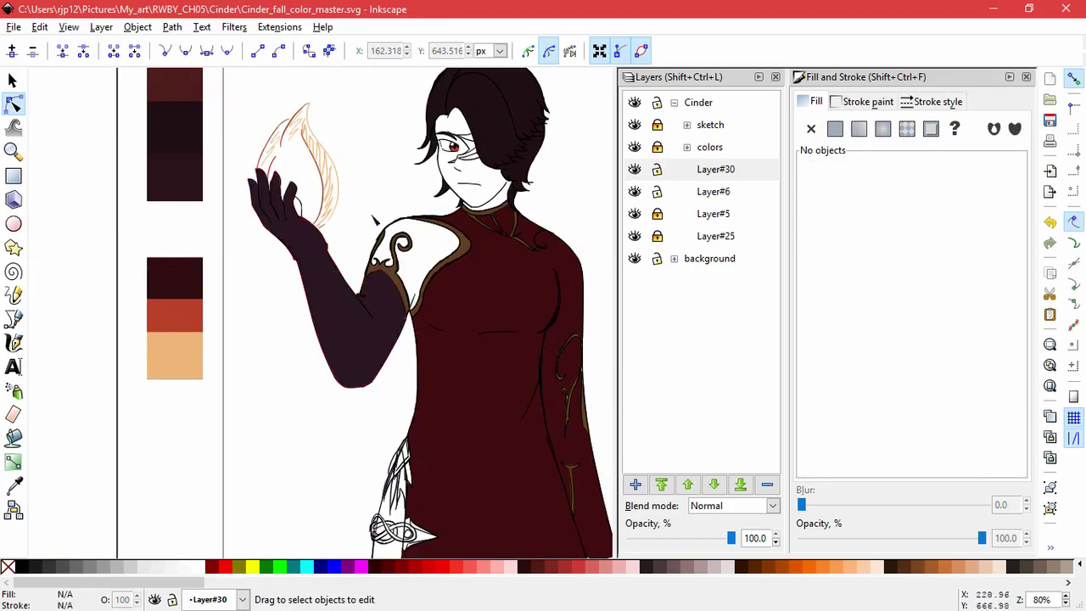
pyautogui.scroll(3, 370, 196)
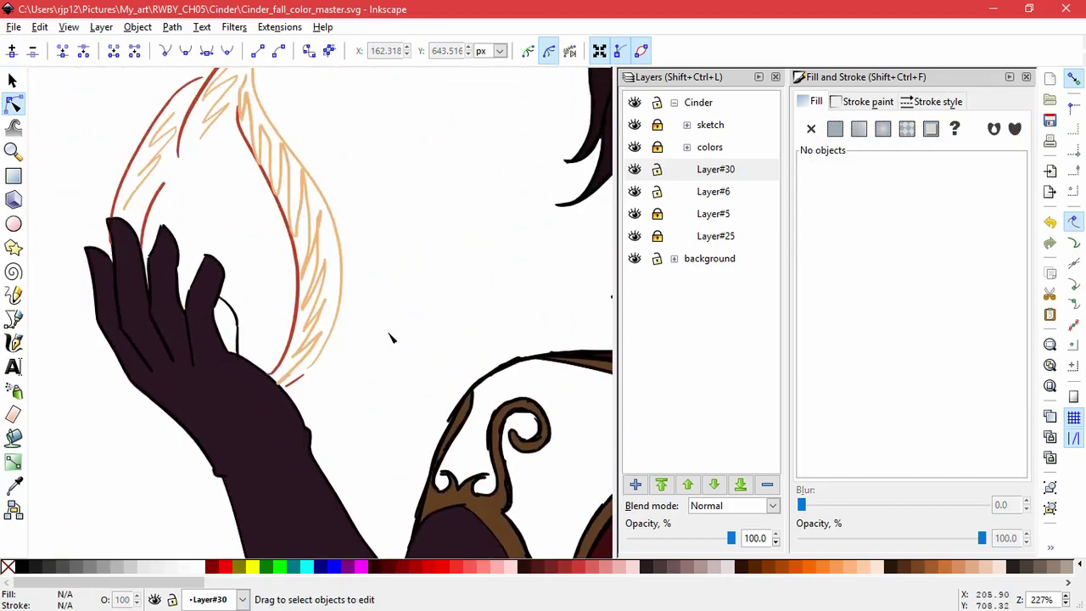
# Add a new layer directly above the current one for the flame's base colour
pyautogui.moveTo(390, 280); pyautogui.dragTo(416, 326)
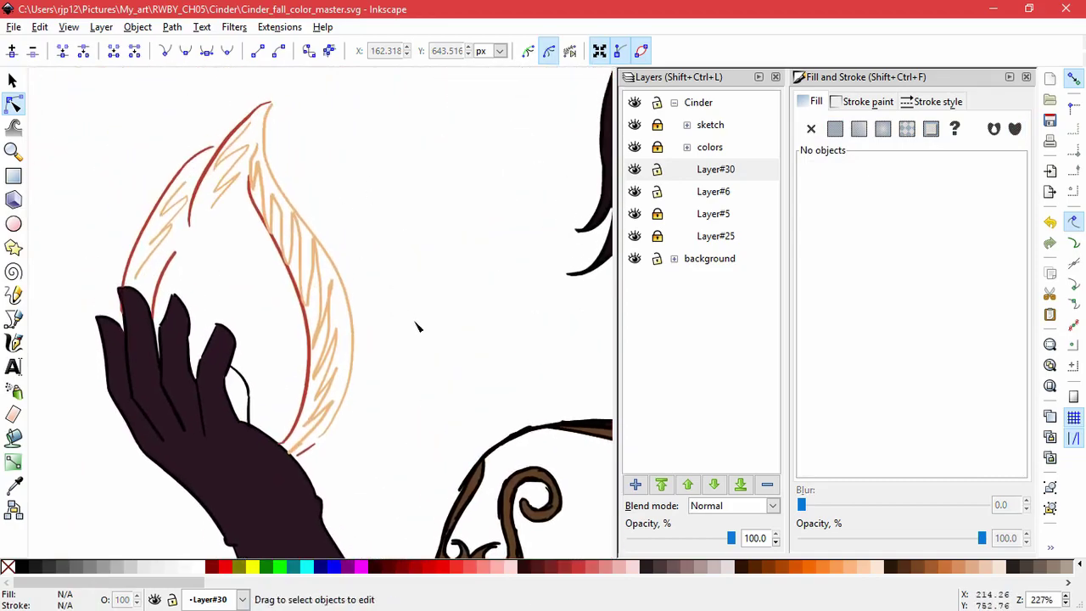
pyautogui.click(20, 319)
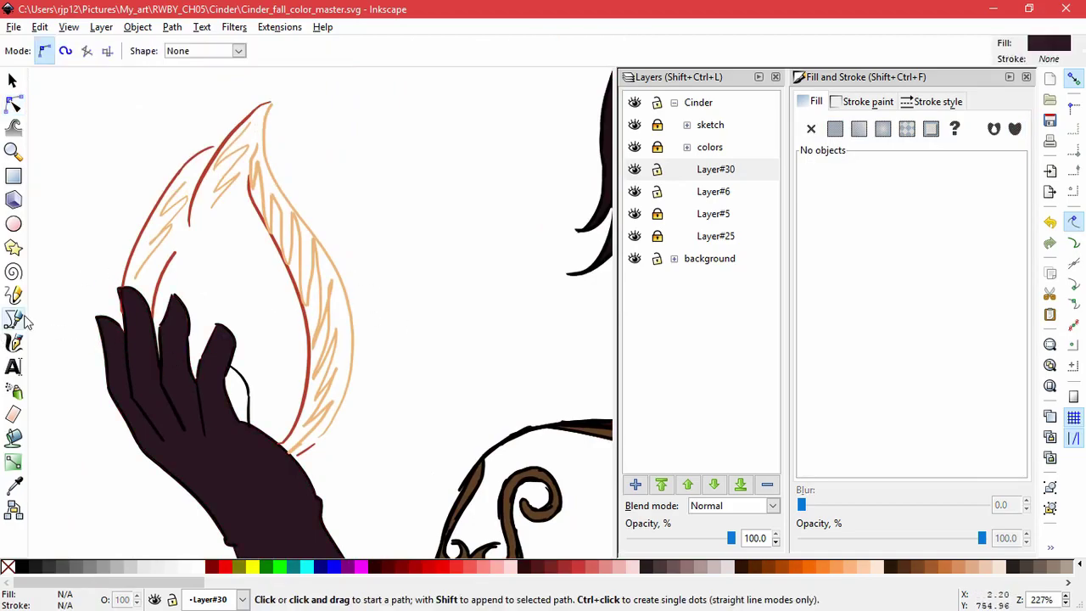
pyautogui.click(635, 484)
pyautogui.click(600, 361)
# Start a Bezier outline at the wrist and trace the flame's right outer edge up to its pointed tip
pyautogui.scroll(2, 307, 458)
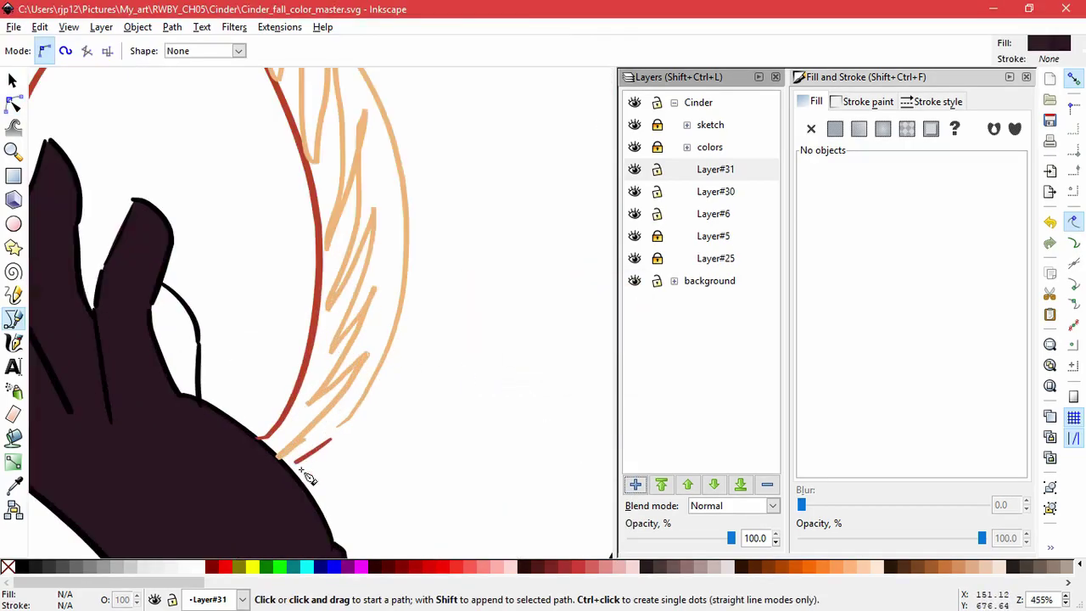
pyautogui.click(319, 447)
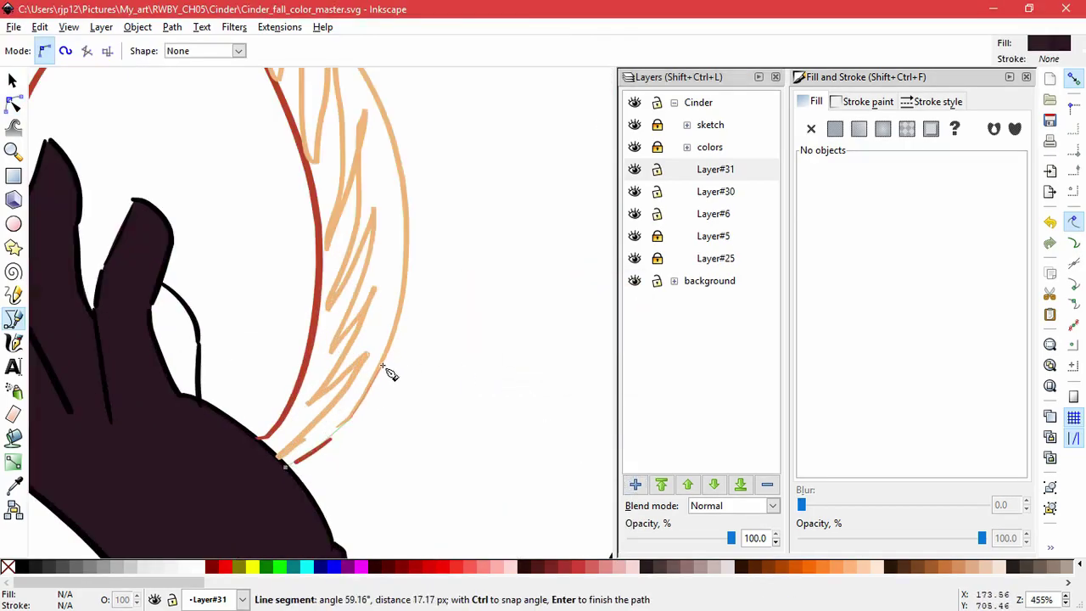
pyautogui.press('space')
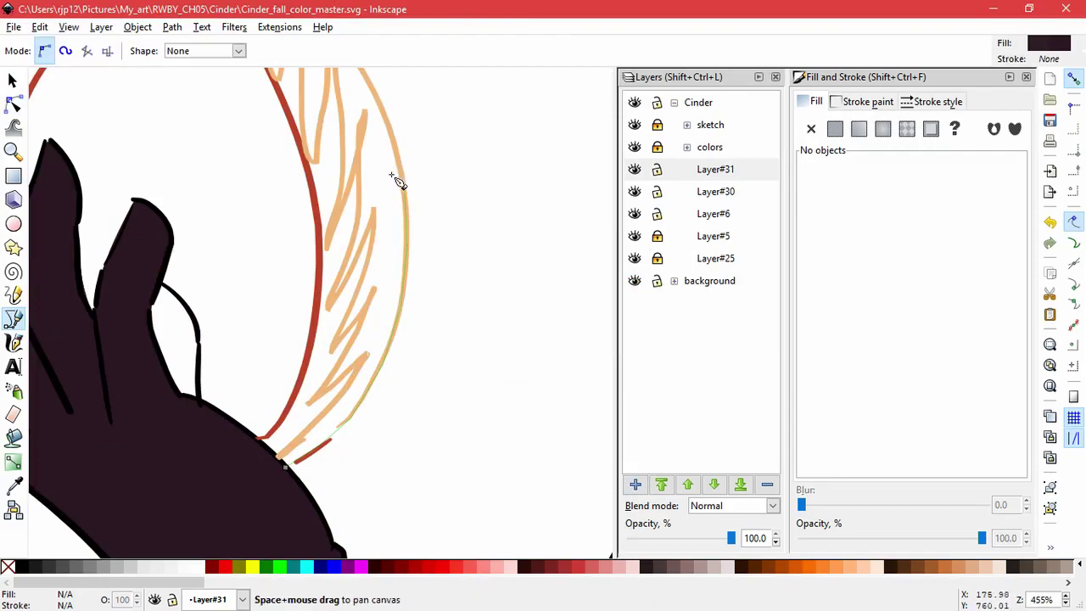
pyautogui.moveTo(395, 146); pyautogui.dragTo(422, 379)
pyautogui.click(367, 277)
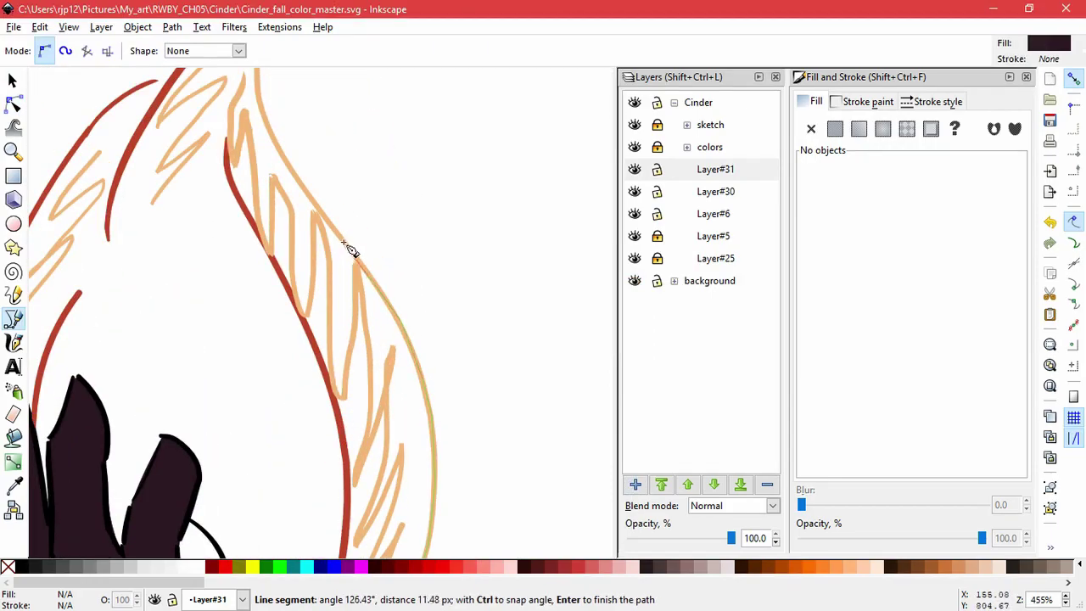
pyautogui.press('space')
pyautogui.moveTo(319, 211); pyautogui.dragTo(335, 497)
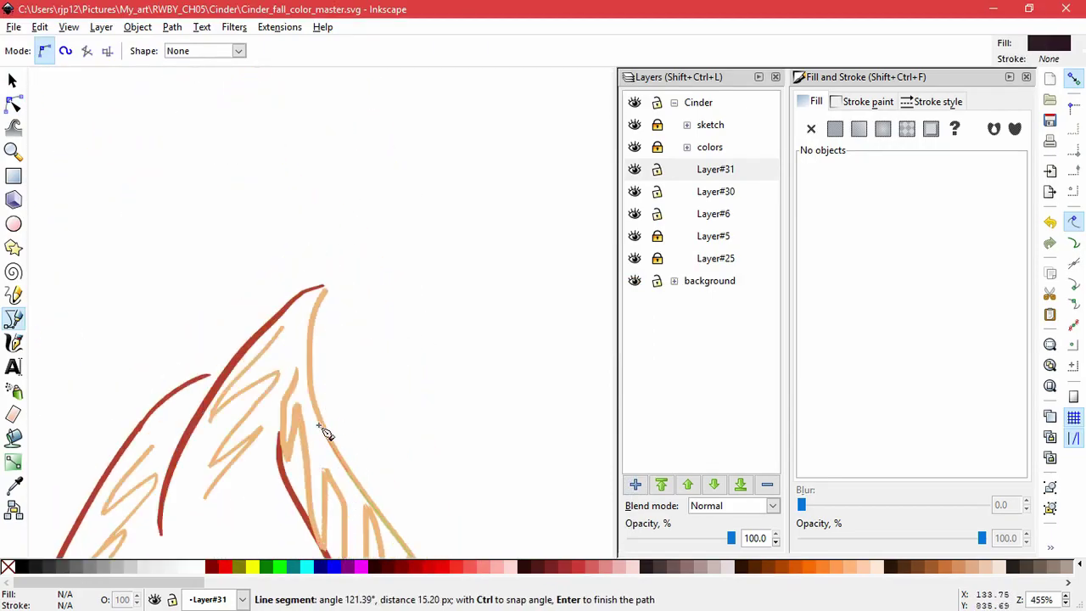
pyautogui.click(322, 426)
pyautogui.click(315, 388)
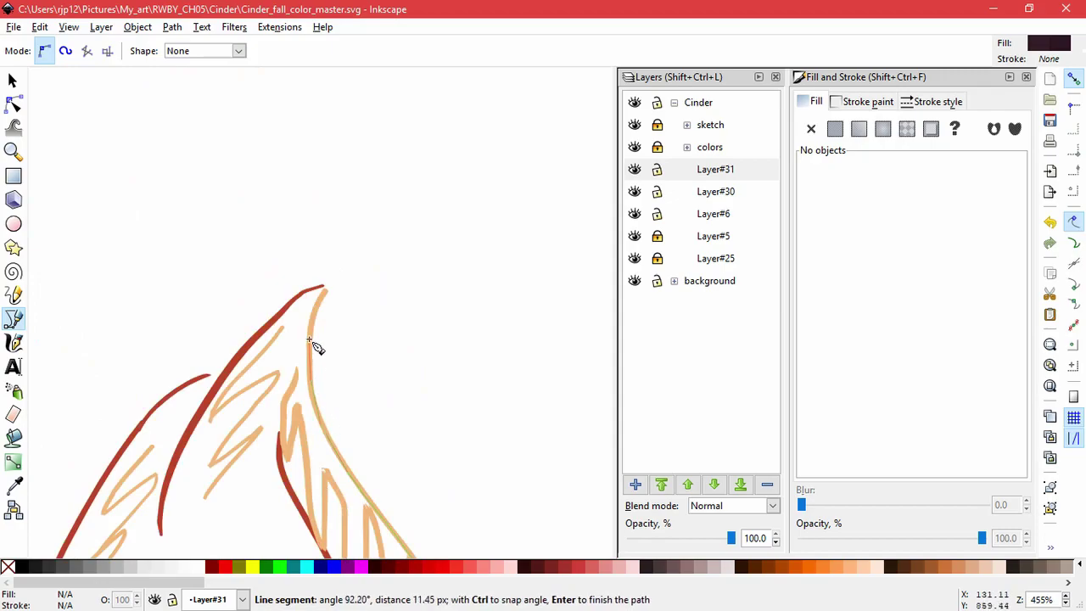
pyautogui.click(330, 294)
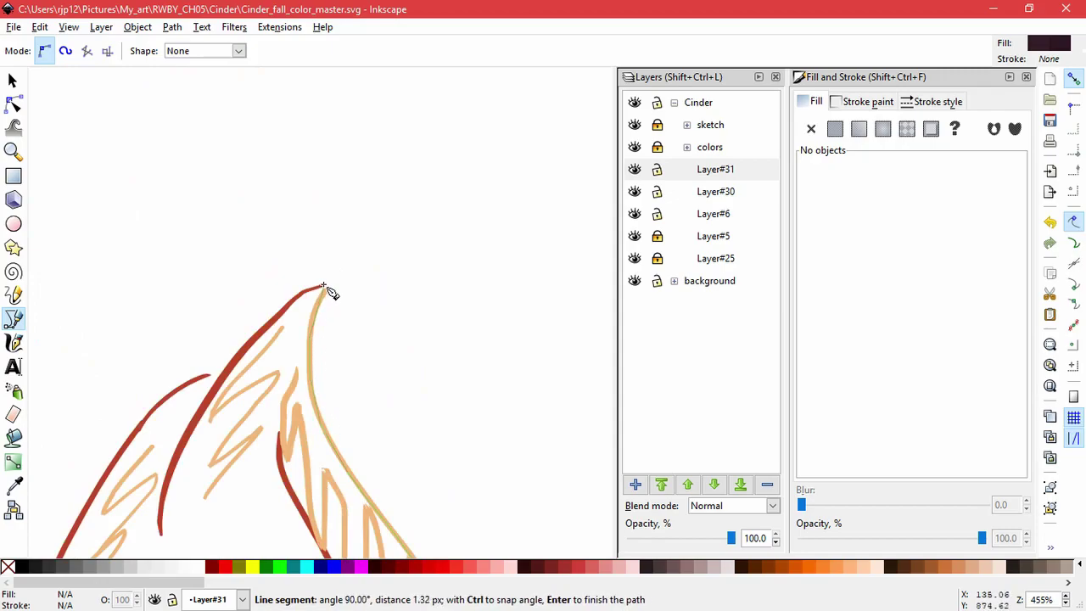
# Continue the outline from the flame's tip down its left edge, around the smaller tongue, to the first fingertip it meets
pyautogui.click(277, 324)
pyautogui.click(251, 356)
pyautogui.click(230, 383)
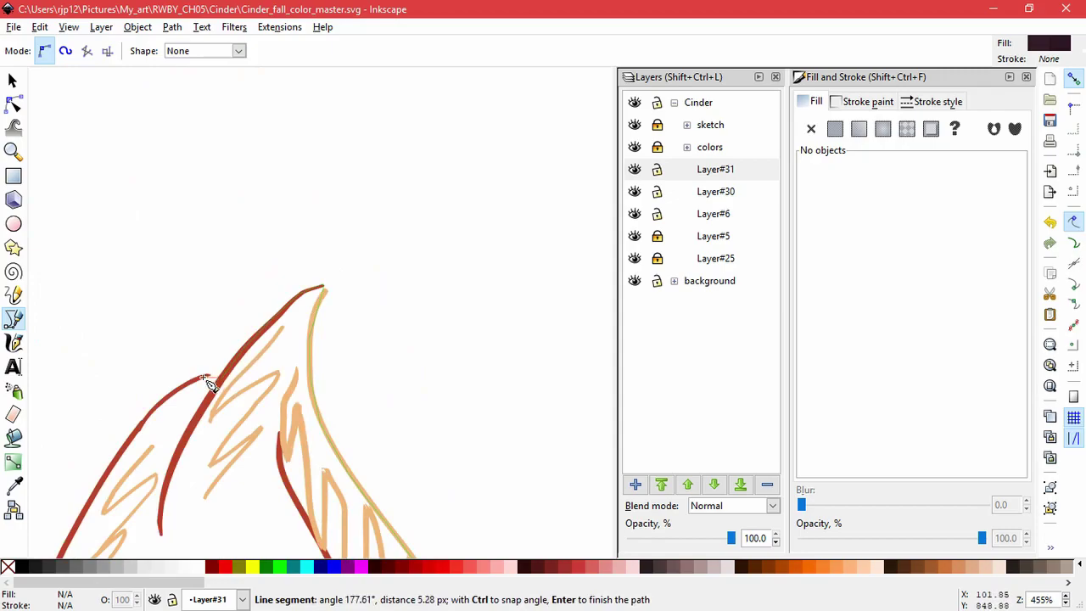
pyautogui.moveTo(197, 381); pyautogui.dragTo(171, 400)
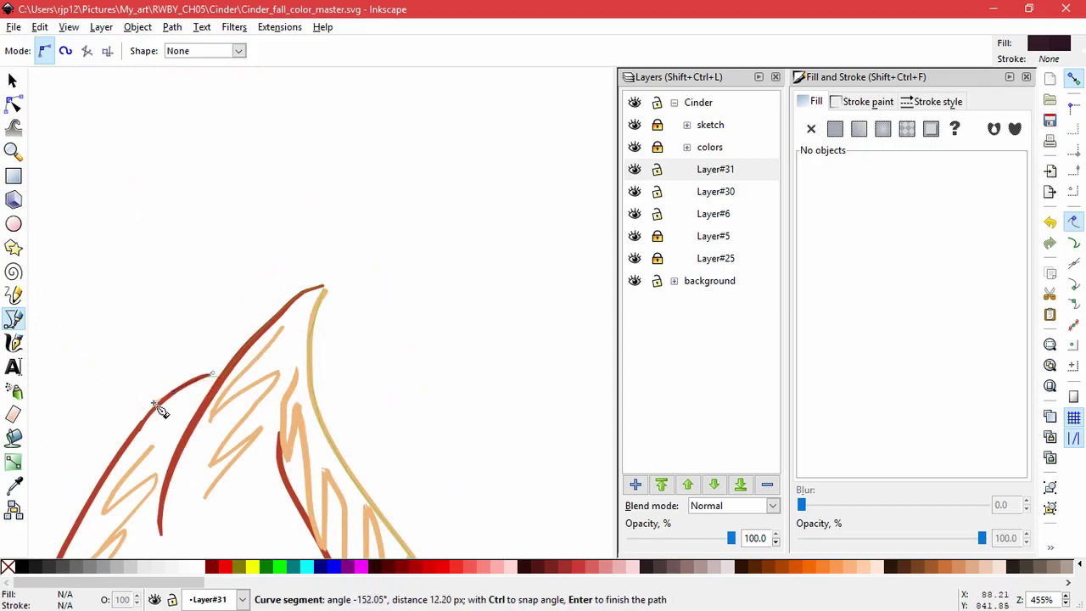
pyautogui.click(154, 409)
pyautogui.click(127, 442)
pyautogui.moveTo(96, 496); pyautogui.dragTo(227, 363)
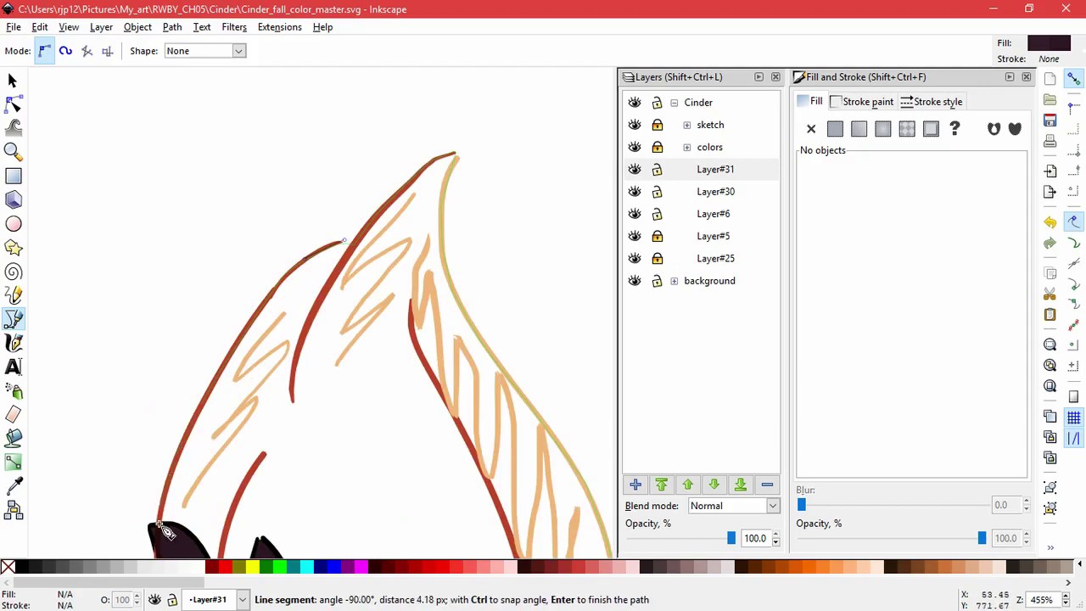
pyautogui.scroll(-5, 163, 531)
pyautogui.hscroll(-1, 209, 395)
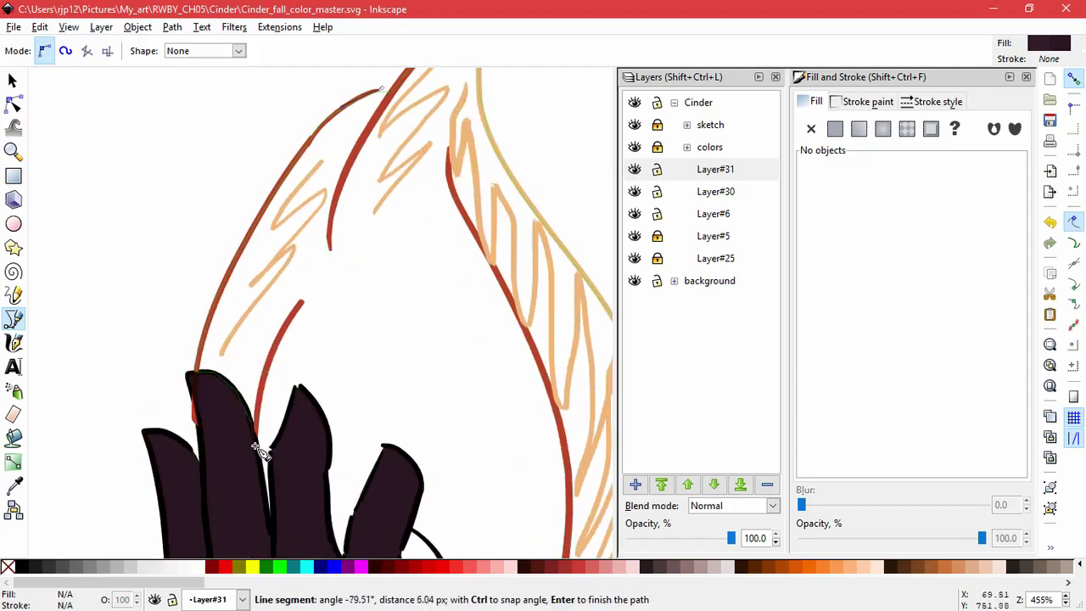
# Continue the outline down into the first finger gap and around the tip of the middle finger of the raised hand
pyautogui.click(258, 456)
pyautogui.click(268, 503)
pyautogui.click(270, 458)
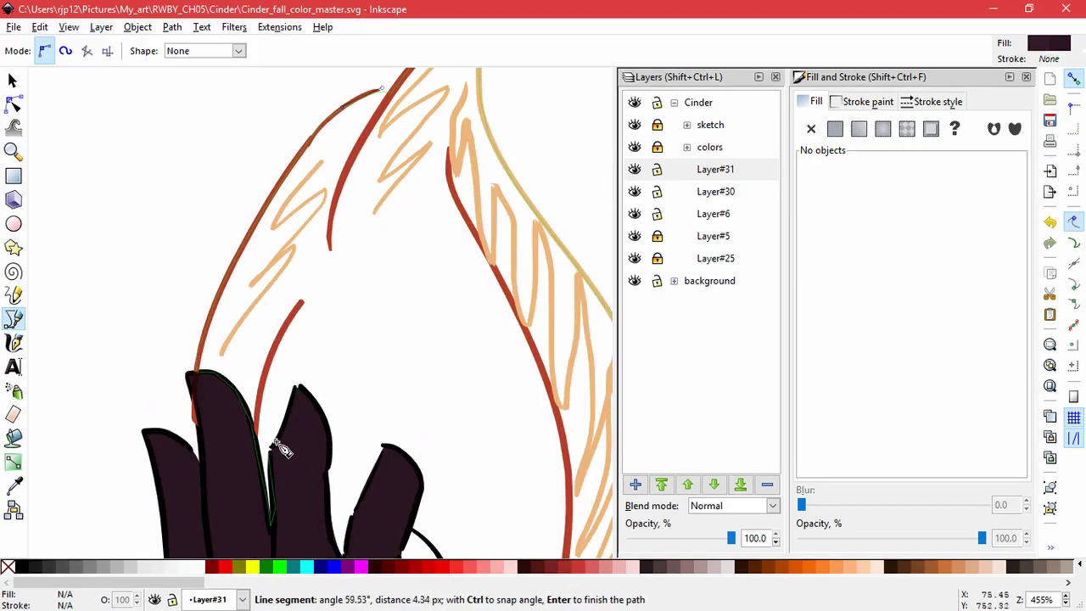
pyautogui.click(287, 431)
pyautogui.click(294, 385)
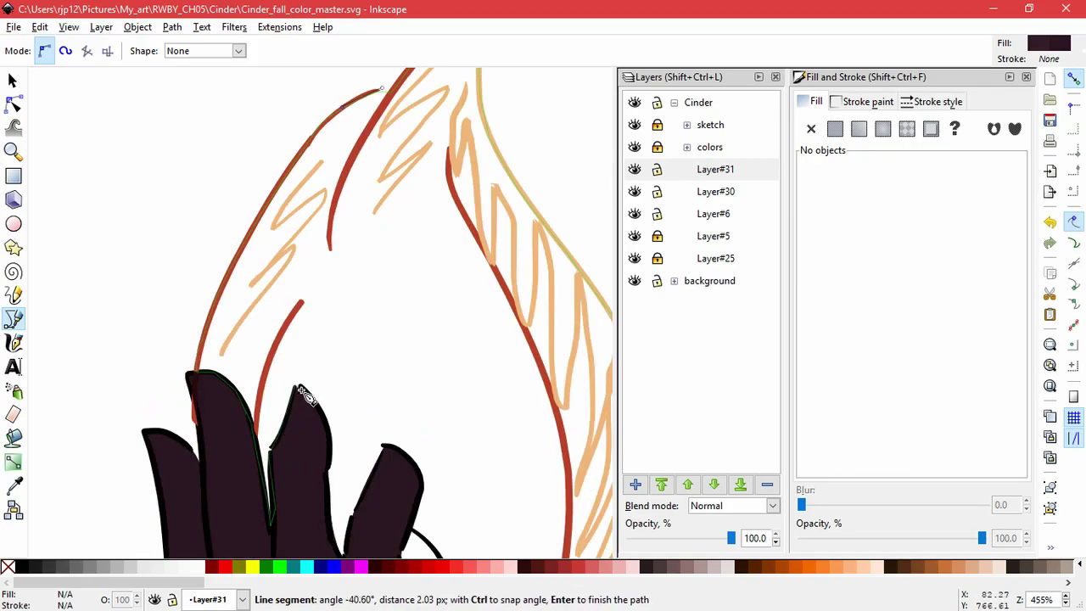
pyautogui.click(330, 449)
pyautogui.click(327, 485)
pyautogui.press('space')
pyautogui.moveTo(327, 486); pyautogui.dragTo(245, 351)
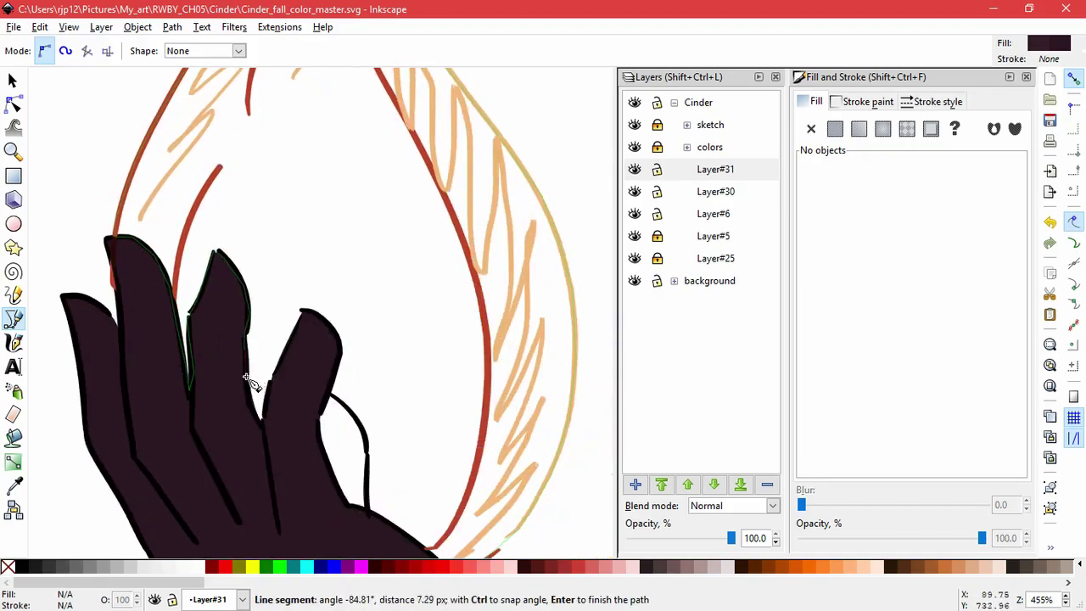
# Trace the outline into the next finger gap, around the shorter finger's tip and down toward the palm
pyautogui.click(254, 408)
pyautogui.click(262, 429)
pyautogui.click(270, 402)
pyautogui.click(280, 360)
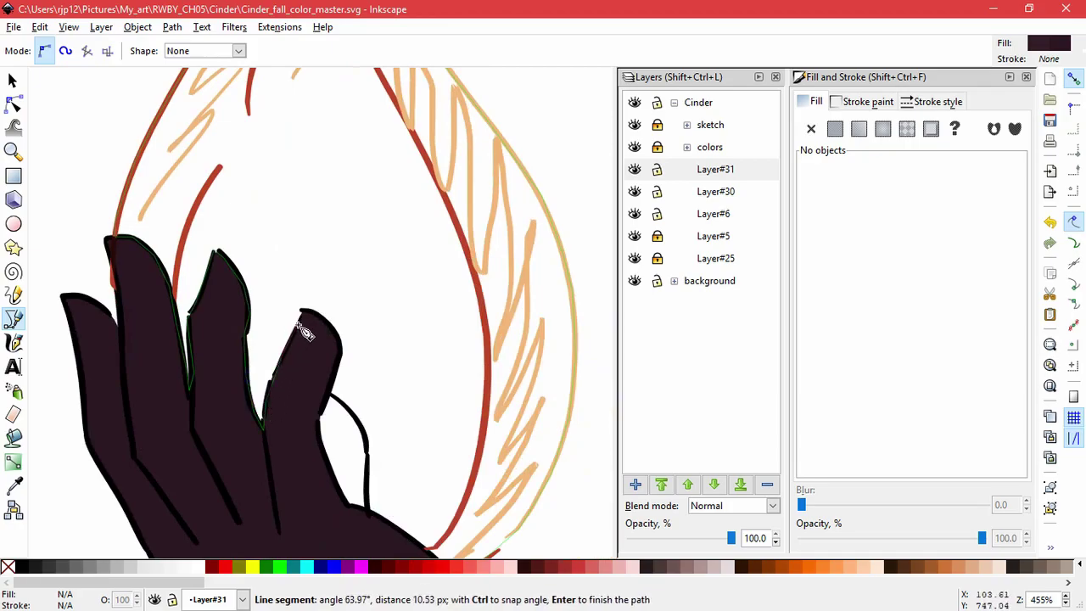
pyautogui.click(306, 311)
pyautogui.click(340, 357)
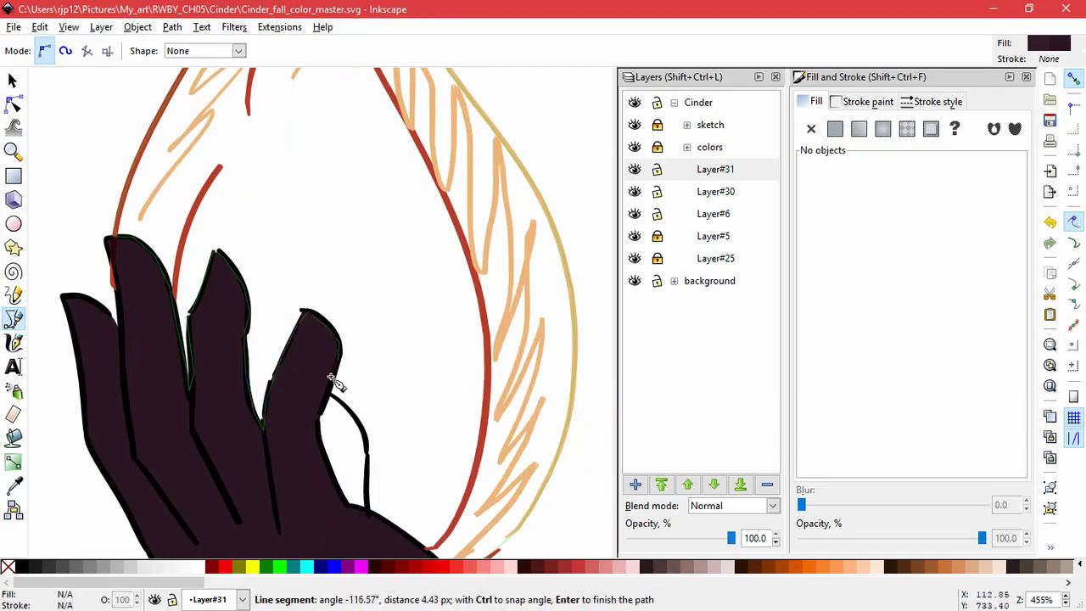
pyautogui.click(328, 466)
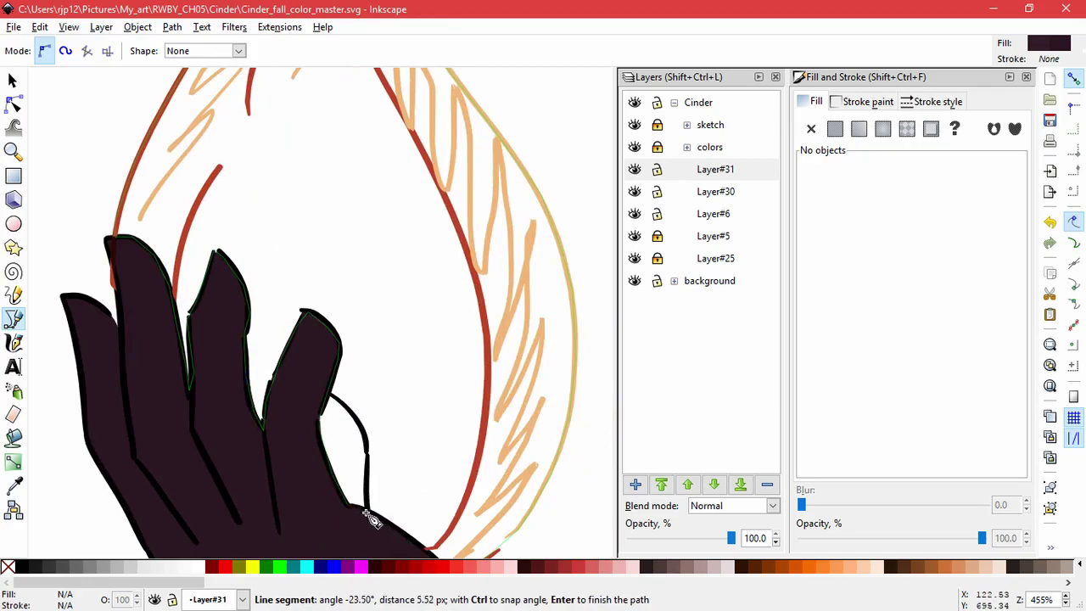
# Trace along the edge of the palm to the starting node and close the flame shape
pyautogui.moveTo(399, 532); pyautogui.dragTo(302, 408)
pyautogui.click(311, 412)
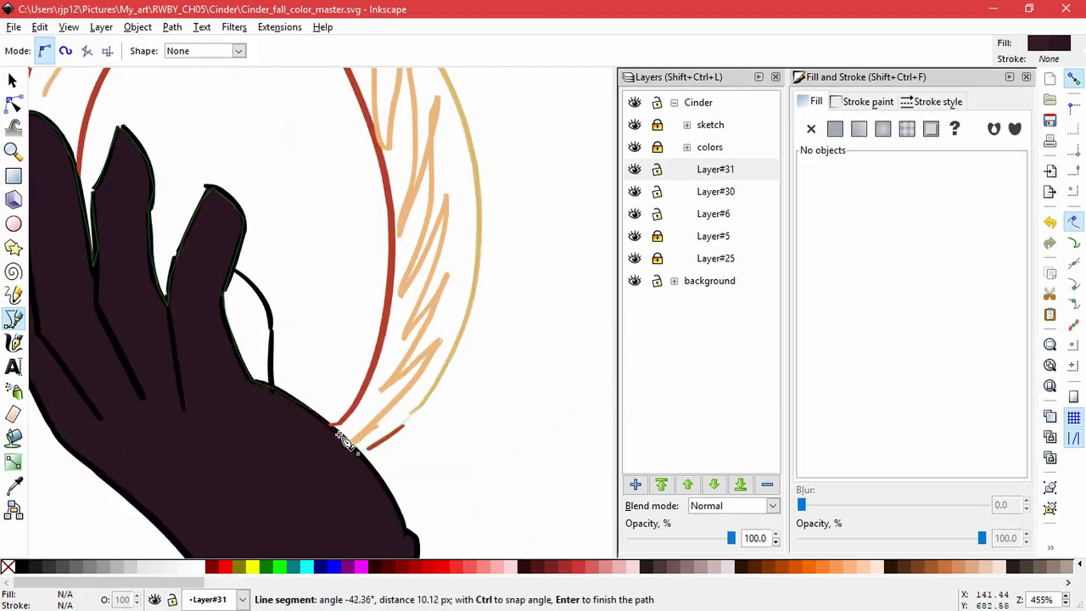
pyautogui.click(356, 451)
pyautogui.click(400, 428)
pyautogui.scroll(-1, 529, 391)
pyautogui.moveTo(487, 261); pyautogui.dragTo(453, 368)
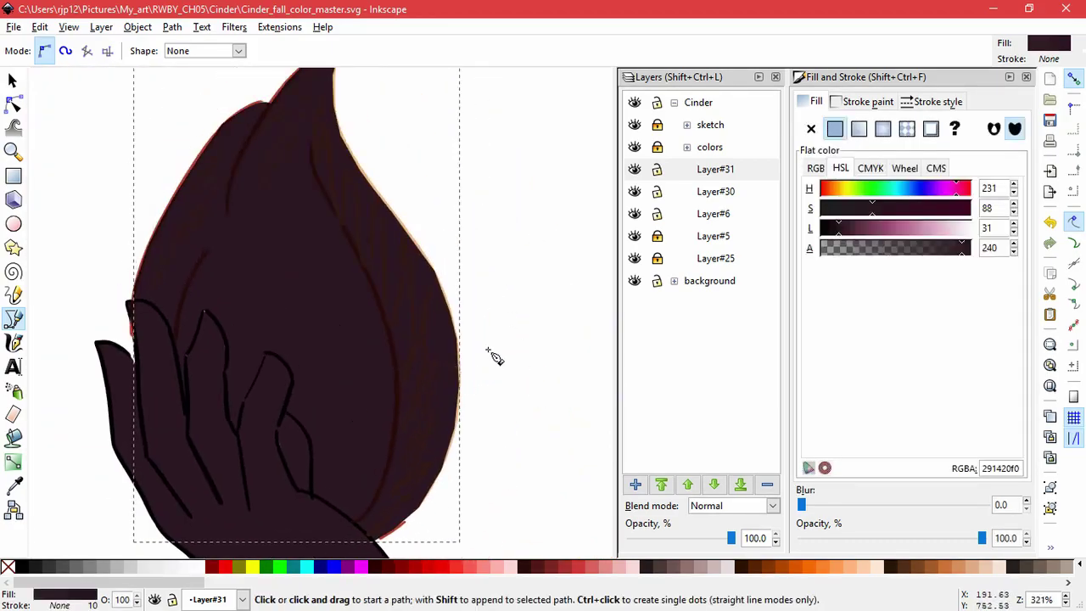
# Set the flame's flat fill to orange with hue 16, saturation 255 and lightness 168
pyautogui.click(829, 188)
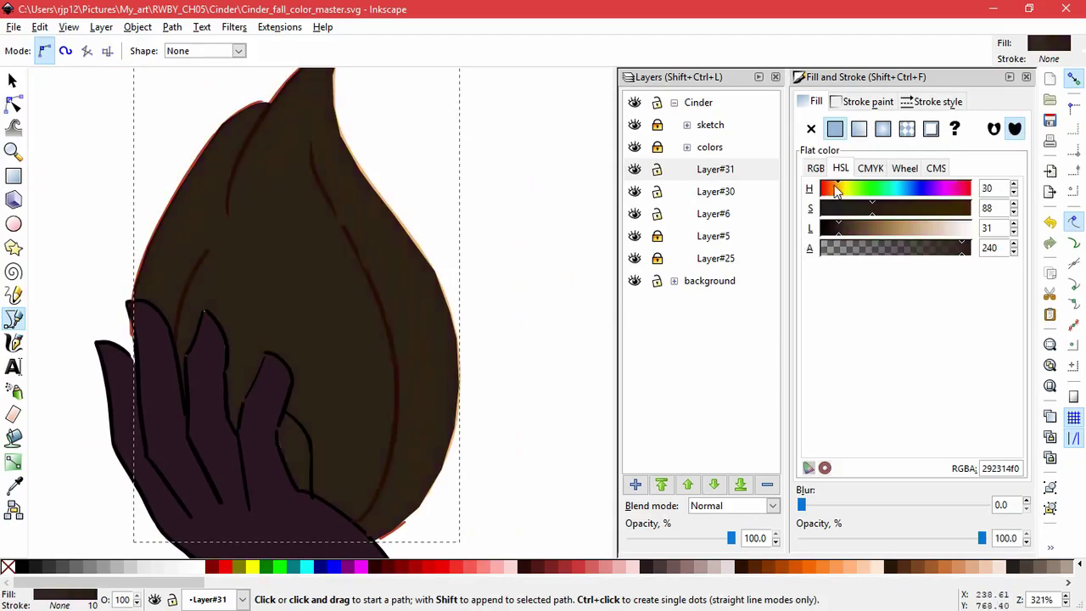
pyautogui.click(926, 208)
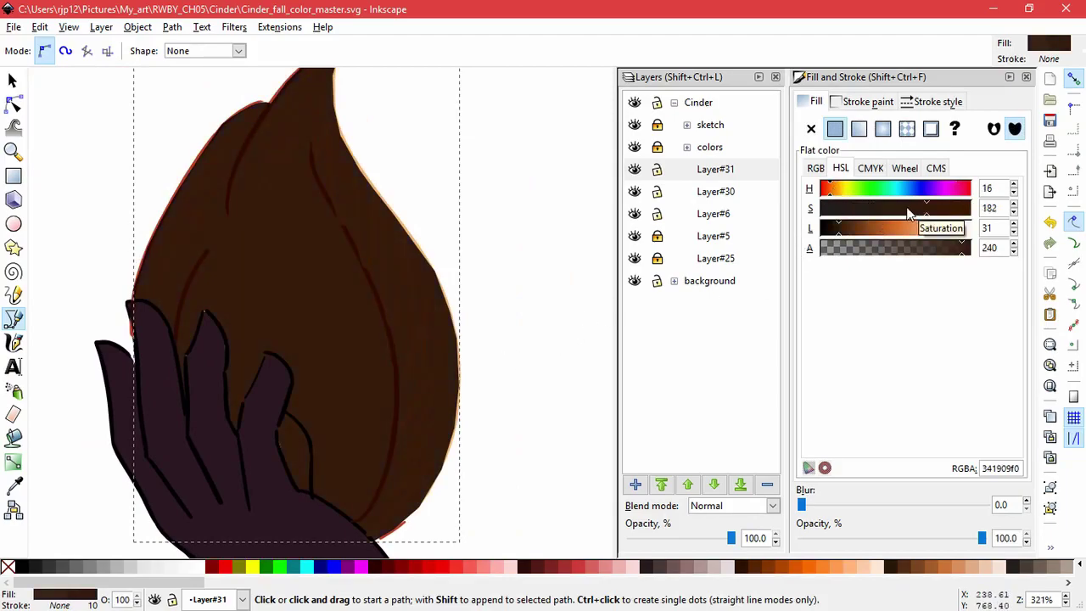
pyautogui.moveTo(869, 228); pyautogui.dragTo(919, 229)
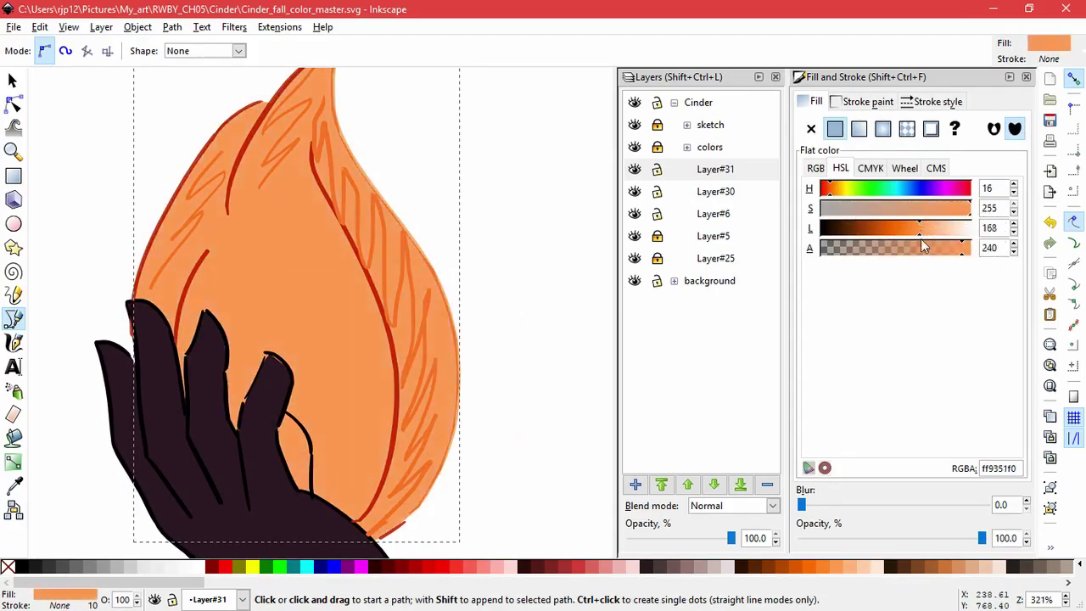
# Change the flame's orange fill to a radial gradient, keeping the gradient's default stops
pyautogui.click(882, 129)
pyautogui.click(973, 186)
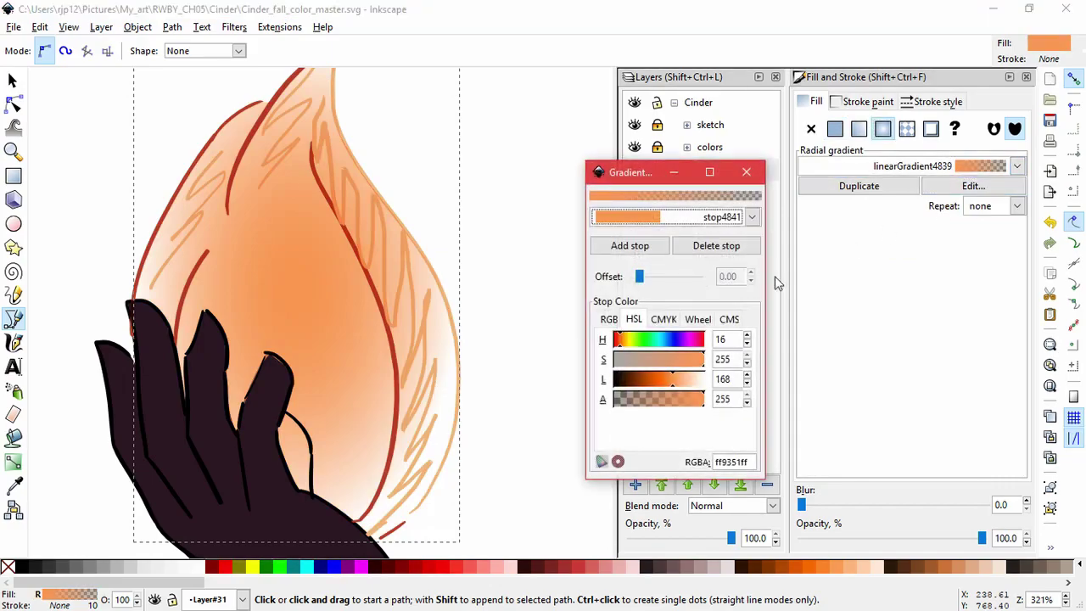
pyautogui.click(744, 173)
# Make the gradient's outer stop fully opaque red with hue 0 and lightness 148
pyautogui.click(13, 102)
pyautogui.click(459, 289)
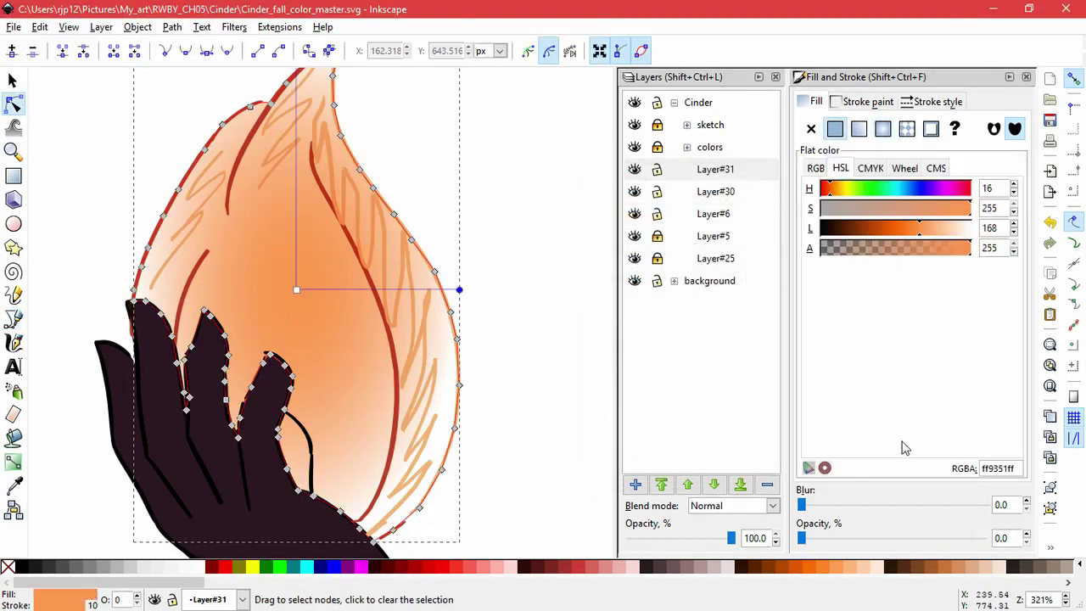
pyautogui.moveTo(931, 541); pyautogui.dragTo(986, 538)
pyautogui.click(822, 189)
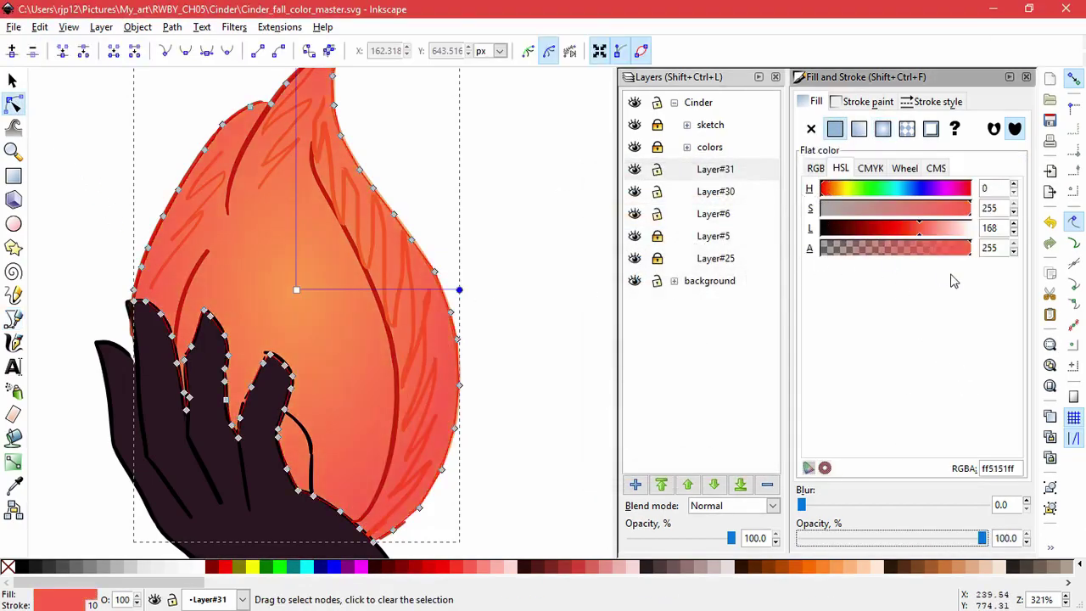
pyautogui.moveTo(922, 229); pyautogui.dragTo(908, 229)
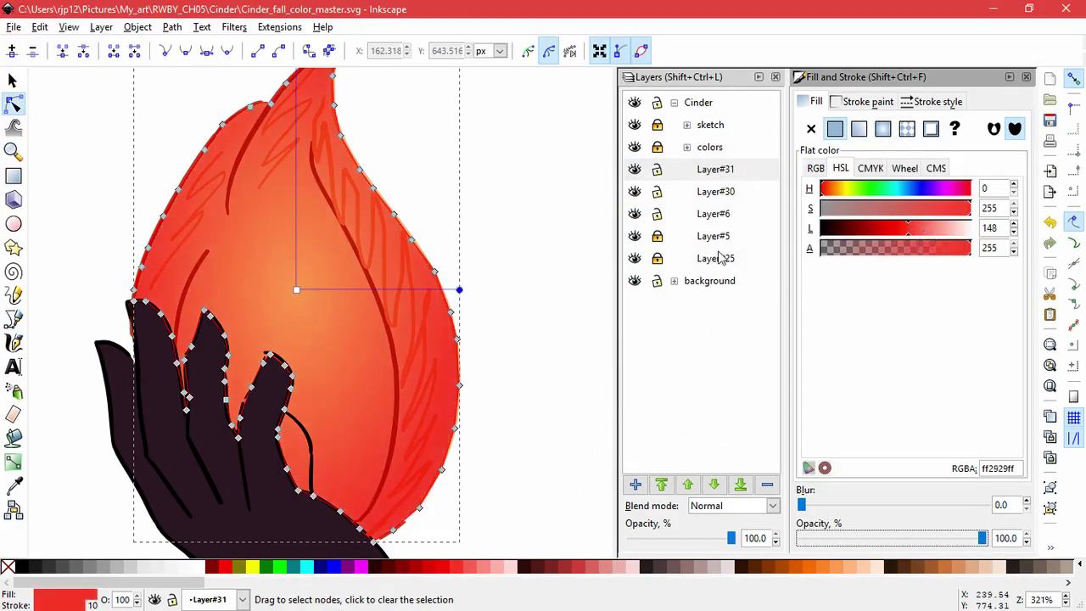
# Move the radial gradient's centre down near the palm and stretch its vertical and horizontal radii outward past the flame's edges
pyautogui.moveTo(297, 290); pyautogui.dragTo(297, 434)
pyautogui.moveTo(297, 179); pyautogui.dragTo(304, 78)
pyautogui.scroll(-2, 402, 286)
pyautogui.moveTo(351, 254); pyautogui.dragTo(351, 143)
pyautogui.moveTo(435, 437); pyautogui.dragTo(490, 431)
pyautogui.moveTo(350, 143); pyautogui.dragTo(350, 112)
pyautogui.click(492, 282)
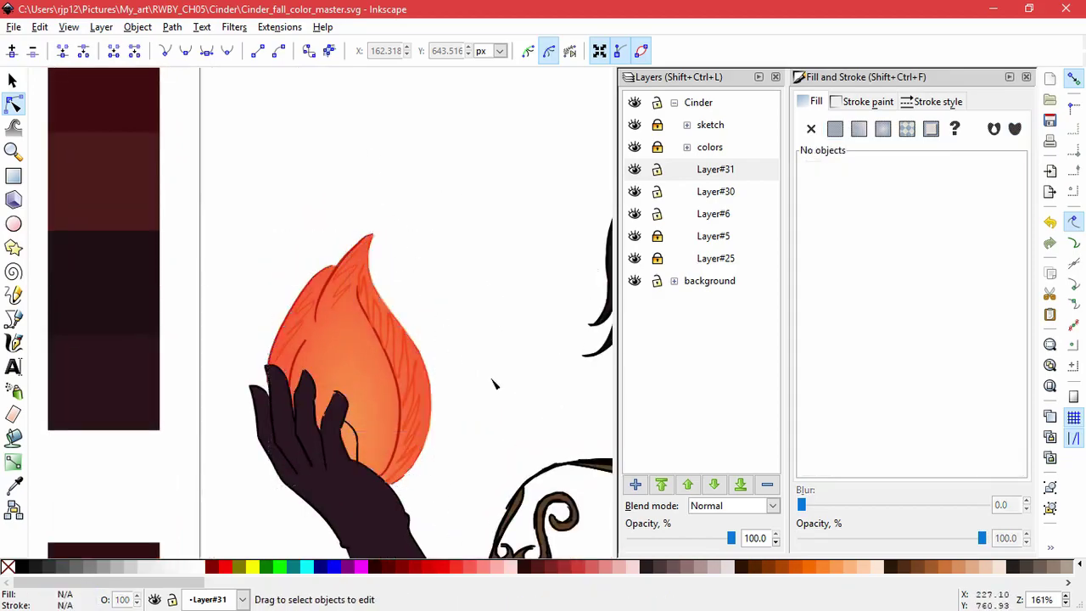
# Move the flame outline's nodes around the shorter finger's tip onto its black line so no fill gaps remain
pyautogui.scroll(-2, 492, 379)
pyautogui.moveTo(493, 379); pyautogui.dragTo(343, 289)
pyautogui.scroll(7, 280, 297)
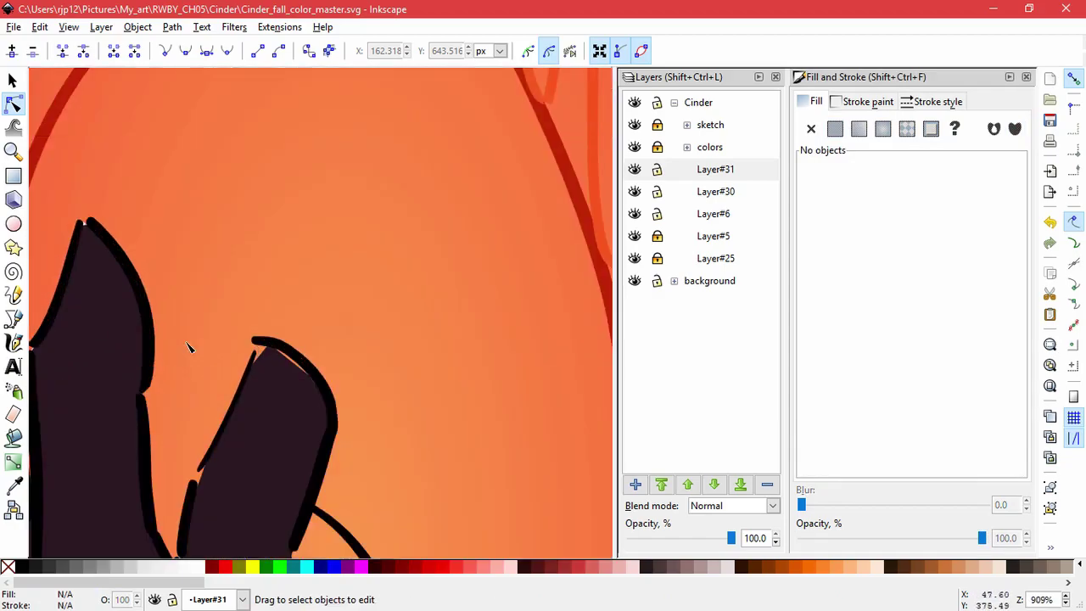
pyautogui.click(270, 347)
pyautogui.moveTo(270, 344); pyautogui.dragTo(256, 342)
pyautogui.moveTo(309, 376); pyautogui.dragTo(291, 350)
pyautogui.moveTo(332, 405); pyautogui.dragTo(329, 399)
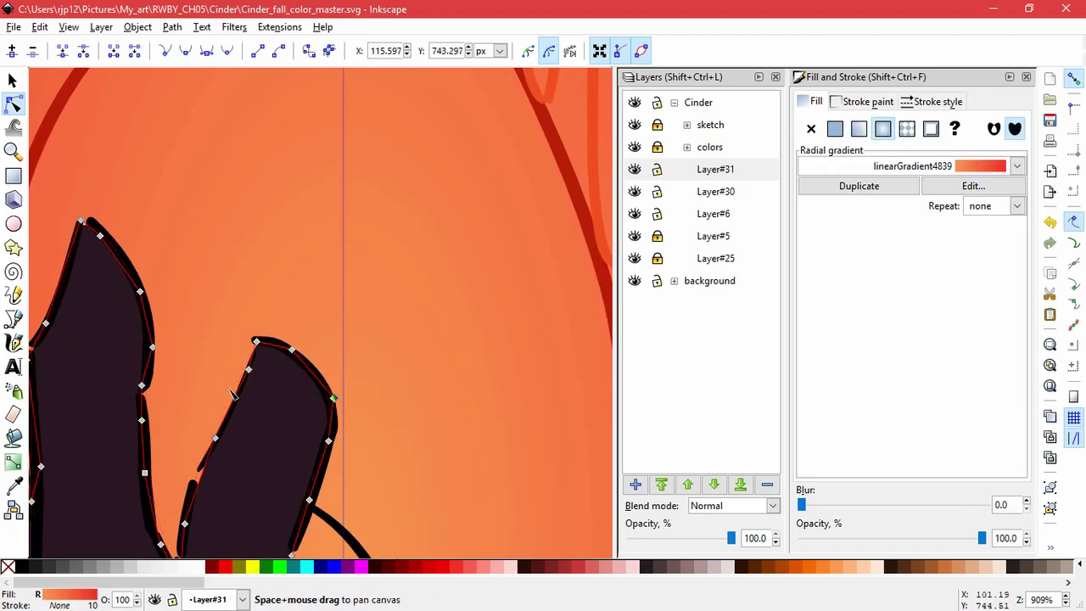
pyautogui.scroll(-4, 289, 356)
pyautogui.click(554, 319)
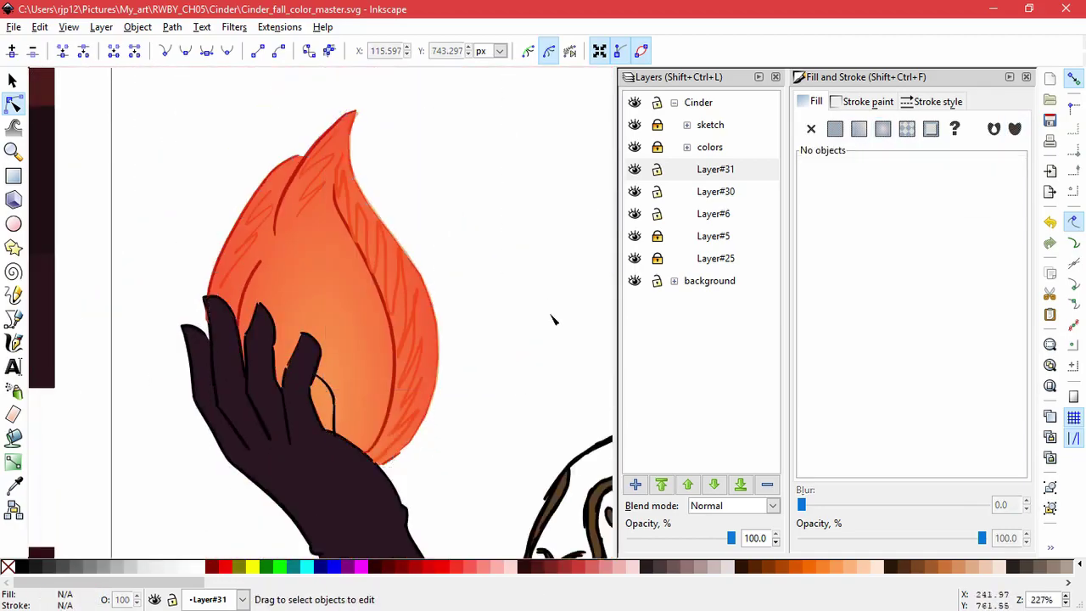
# Activate the Paint Bucket for the upper leg strap and add a new layer above Layer#31
pyautogui.scroll(-4, 551, 317)
pyautogui.moveTo(594, 328); pyautogui.dragTo(392, 308)
pyautogui.moveTo(544, 339); pyautogui.dragTo(459, 202)
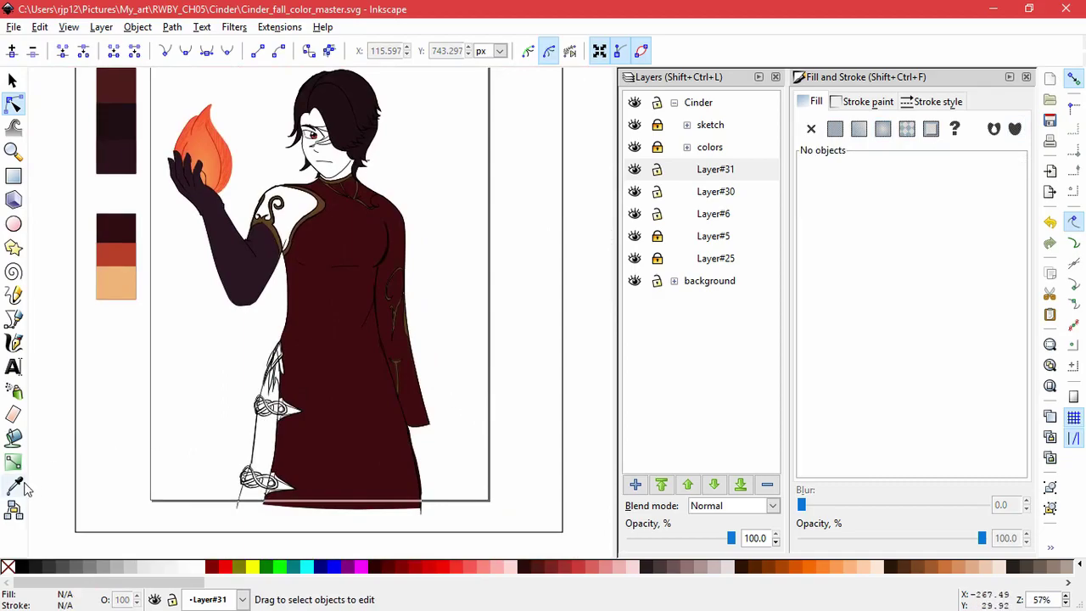
pyautogui.press('d')
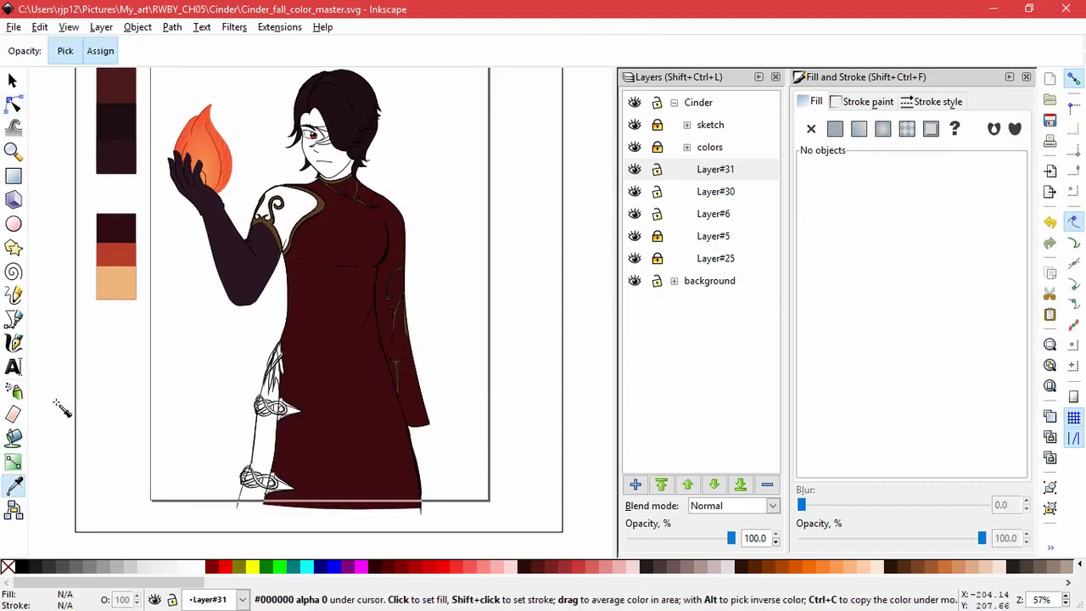
pyautogui.click(14, 437)
pyautogui.scroll(5, 265, 391)
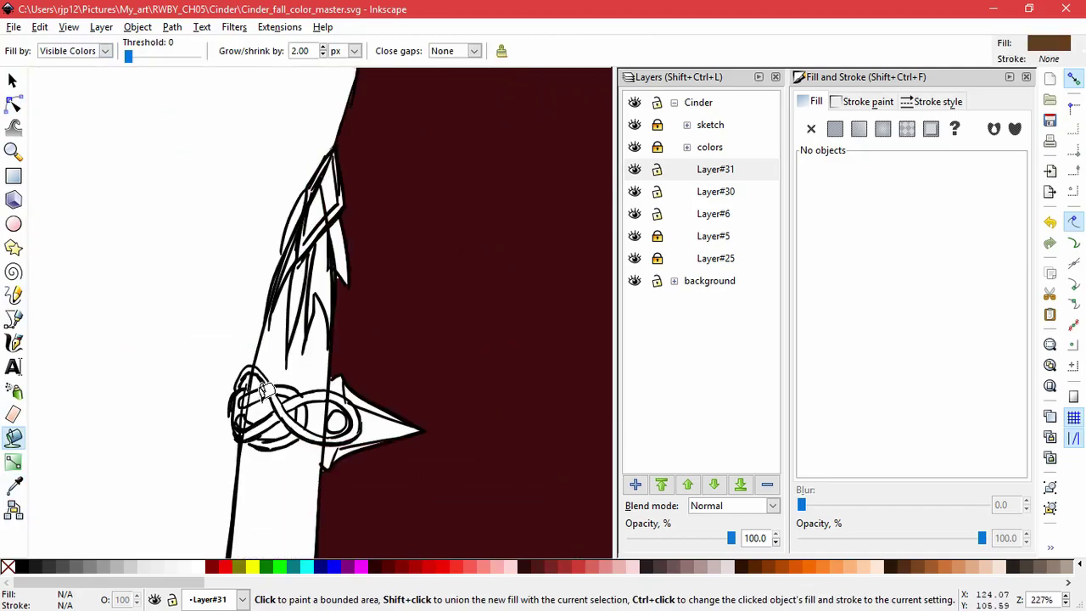
pyautogui.press('super')
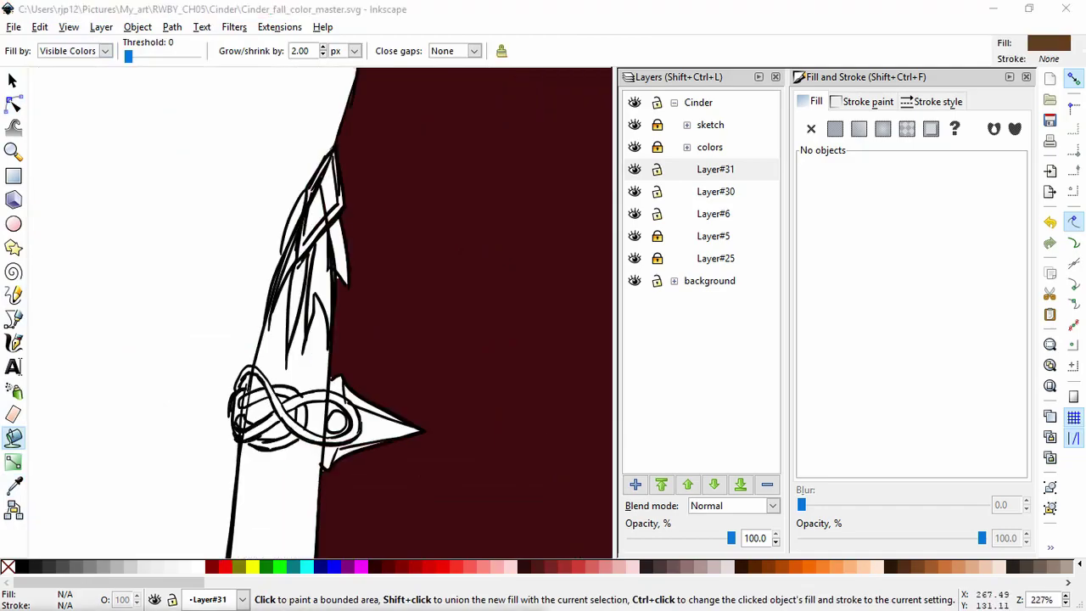
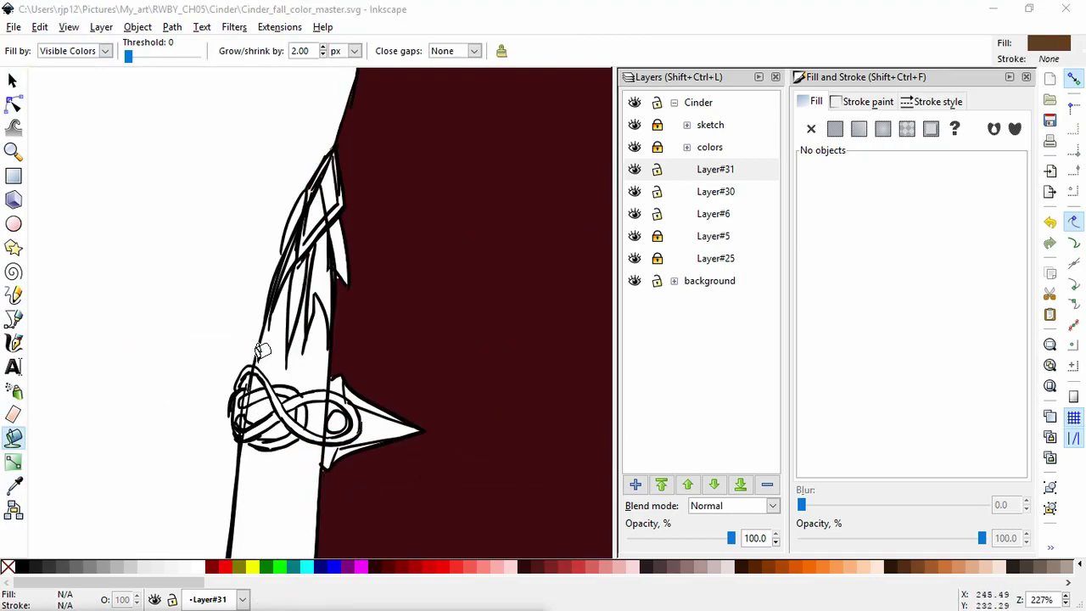
pyautogui.click(381, 414)
pyautogui.hotkey('ctrl', 'z')
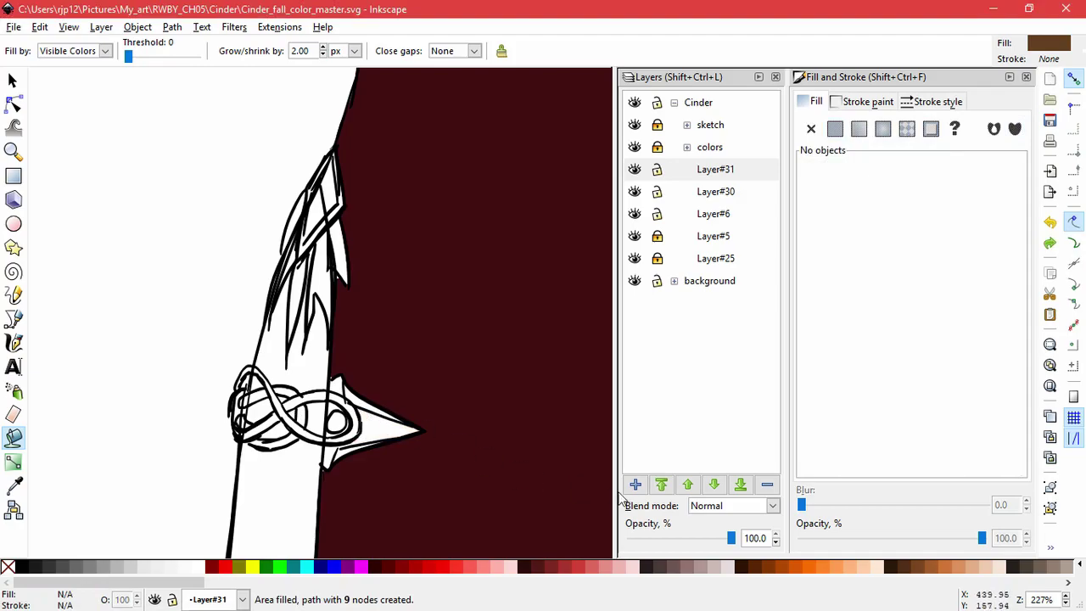
pyautogui.click(635, 483)
pyautogui.click(600, 362)
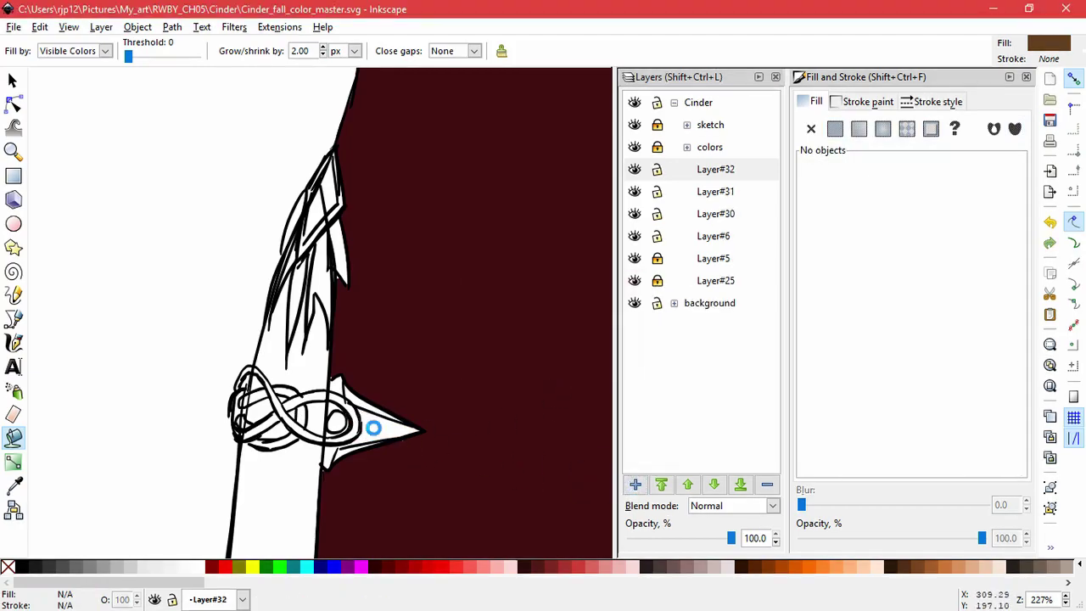
# Fill the upper leg strap's arrowhead, its side barbs, ring and round centre with brown 603f21, merging the areas into one path
pyautogui.click(371, 429)
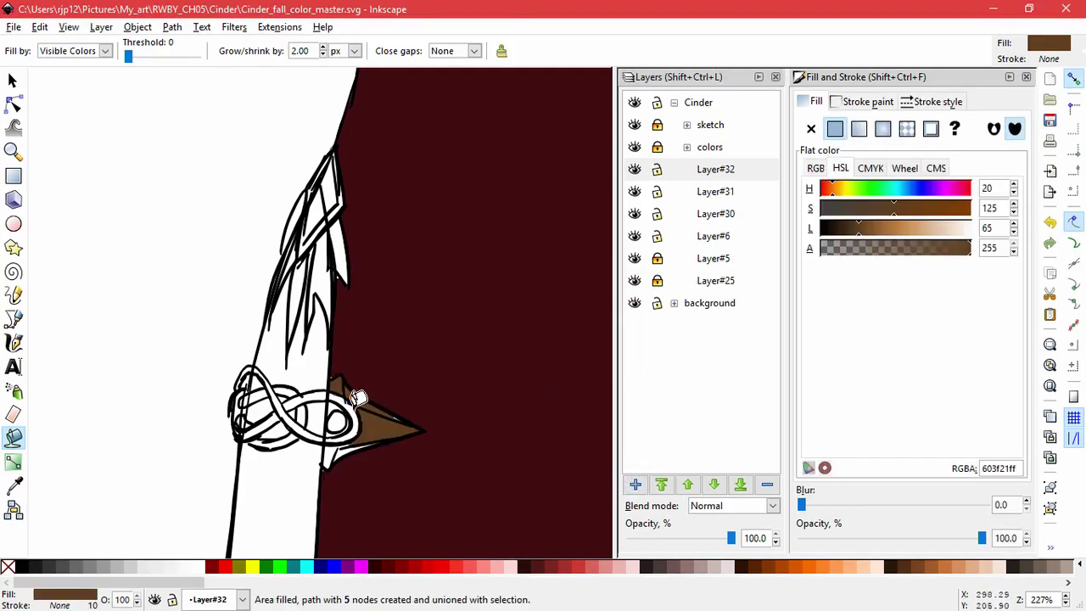
pyautogui.keyDown('shift'); pyautogui.click(337, 422); pyautogui.keyUp('shift')
pyautogui.keyDown('shift'); pyautogui.click(338, 416); pyautogui.keyUp('shift')
pyautogui.keyDown('shift'); pyautogui.click(337, 397); pyautogui.keyUp('shift')
pyautogui.keyDown('shift'); pyautogui.click(342, 437); pyautogui.keyUp('shift')
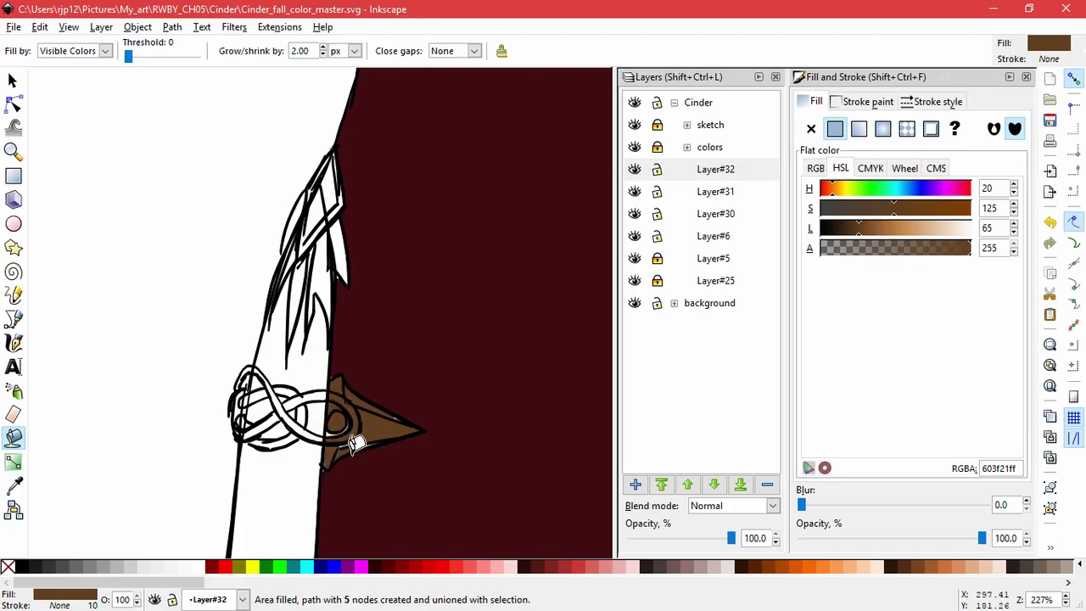
# Fill the small white gaps around the upper arrowhead's ring with the same brown, merging them into the arrowhead fill
pyautogui.scroll(5, 357, 441)
pyautogui.keyDown('shift'); pyautogui.click(421, 395); pyautogui.keyUp('shift')
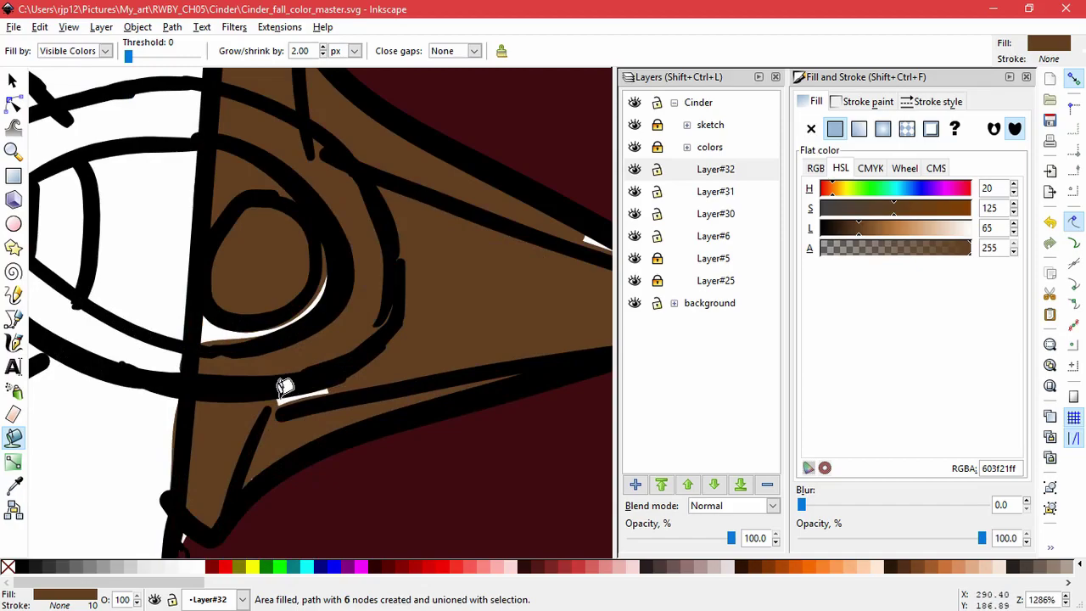
pyautogui.keyDown('shift'); pyautogui.click(285, 391); pyautogui.keyUp('shift')
pyautogui.keyDown('shift'); pyautogui.click(211, 336); pyautogui.keyUp('shift')
pyautogui.keyDown('shift'); pyautogui.click(210, 325); pyautogui.keyUp('shift')
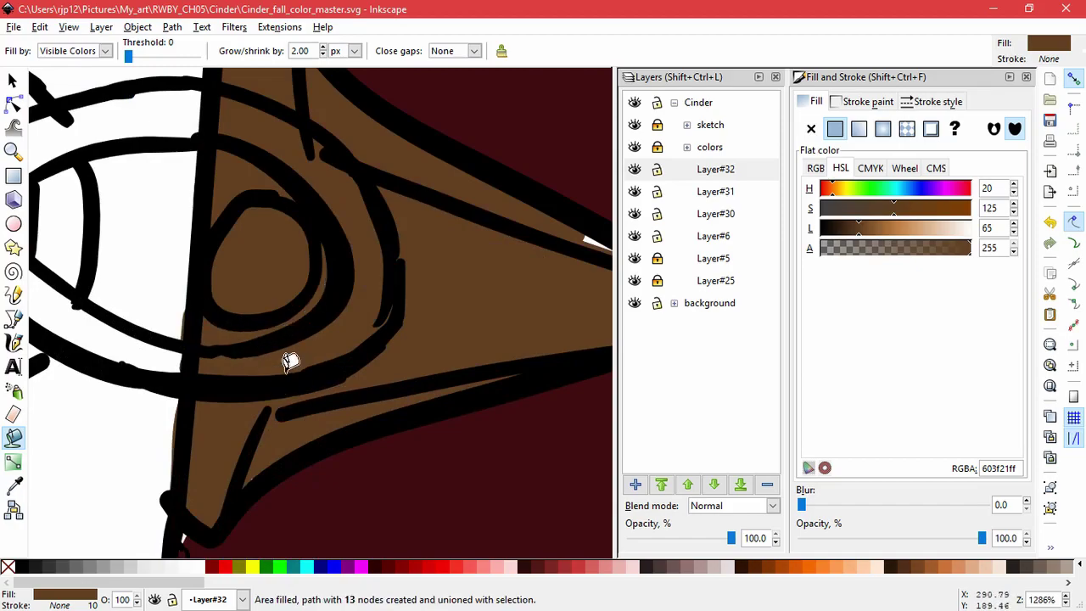
# Fill the upper strap's front band, diagonal crossing band and upper loop with brown up to the leg's outer edge
pyautogui.press('space')
pyautogui.moveTo(435, 325); pyautogui.dragTo(196, 357)
pyautogui.scroll(-2, 323, 381)
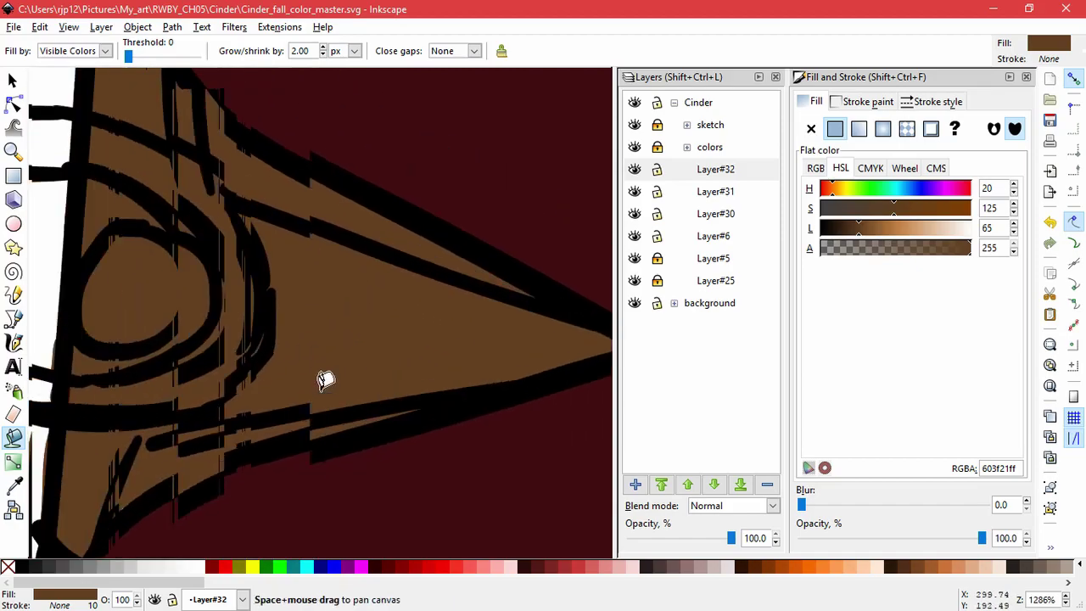
pyautogui.moveTo(261, 362); pyautogui.dragTo(426, 384)
pyautogui.click(397, 306)
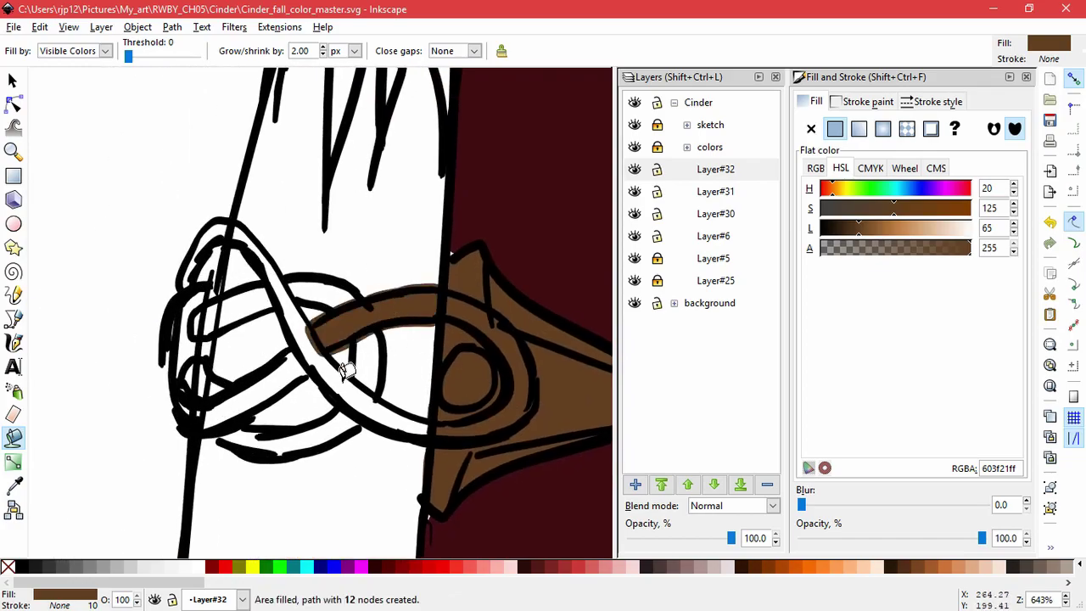
pyautogui.click(340, 378)
pyautogui.click(363, 362)
pyautogui.click(325, 295)
pyautogui.click(325, 295)
pyautogui.click(224, 311)
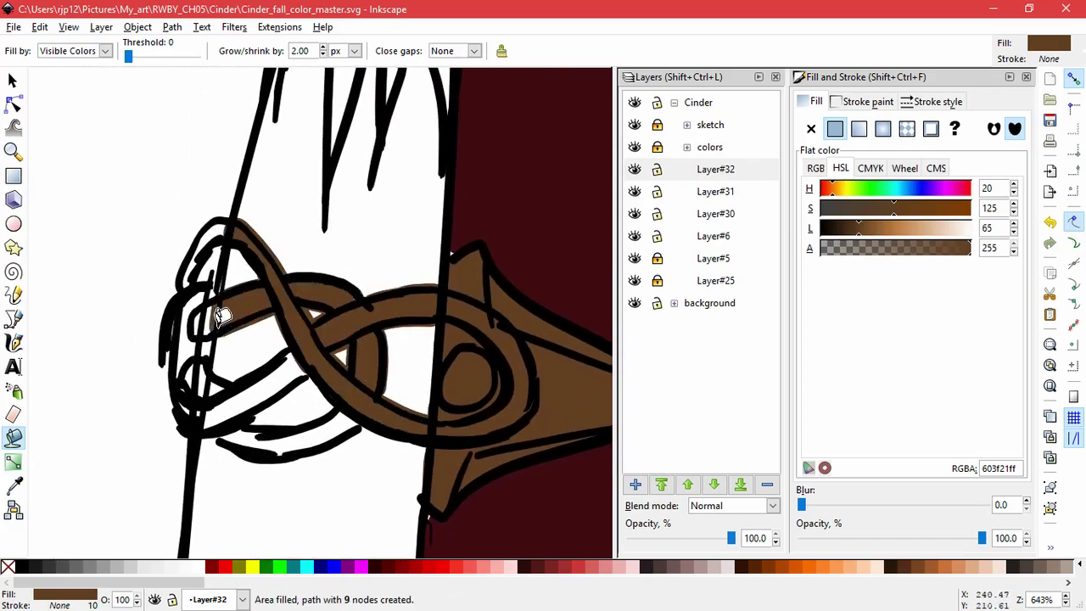
# Fill the upper strap's lower loop, middle band and outer wrap-around band with brown
pyautogui.click(249, 443)
pyautogui.click(267, 376)
pyautogui.click(212, 382)
pyautogui.click(187, 343)
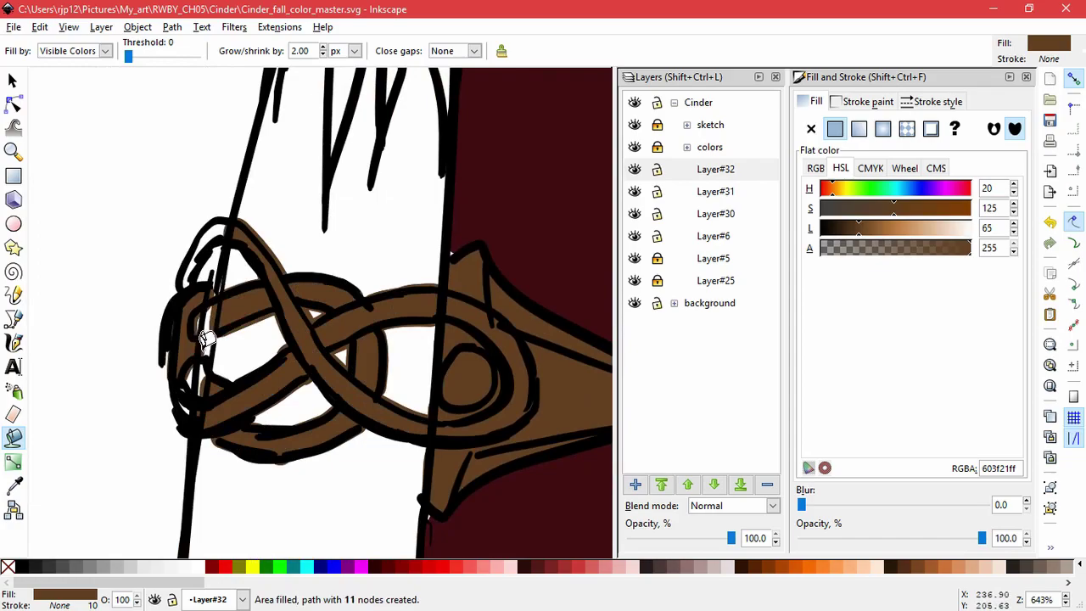
# Try to fill the thin slivers along the leg line inside the upper strap's outer loop with brown
pyautogui.click(205, 337)
pyautogui.hotkey('ctrl', 'z')
pyautogui.keyDown('shift'); pyautogui.click(204, 312); pyautogui.keyUp('shift')
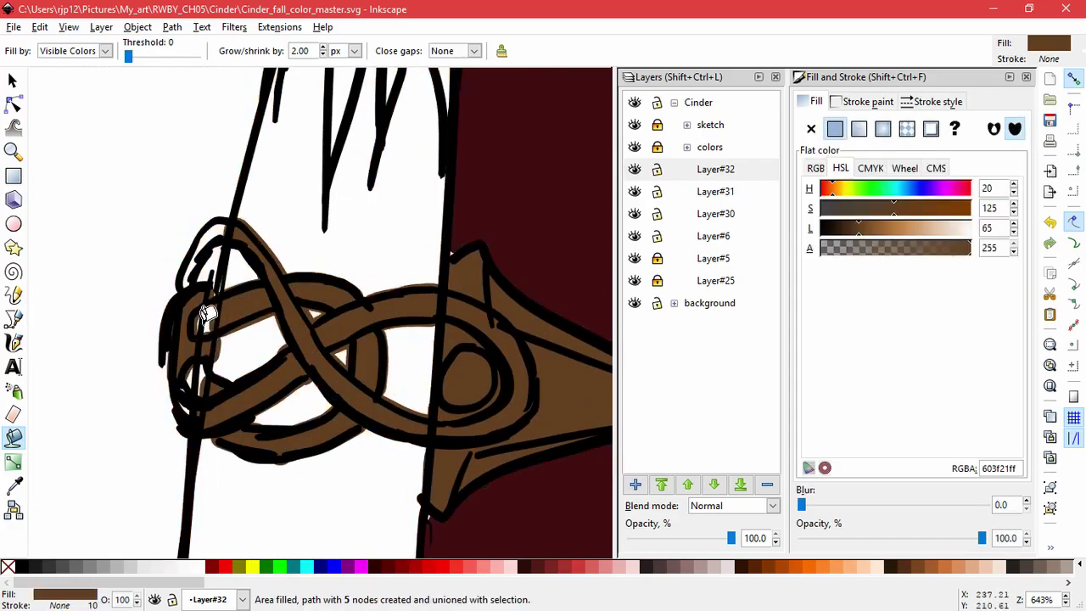
pyautogui.press('Escape')
# Fill the upper strap's outer end, top loop and remaining small gaps with brown as one merged path, then deselect it
pyautogui.click(185, 350)
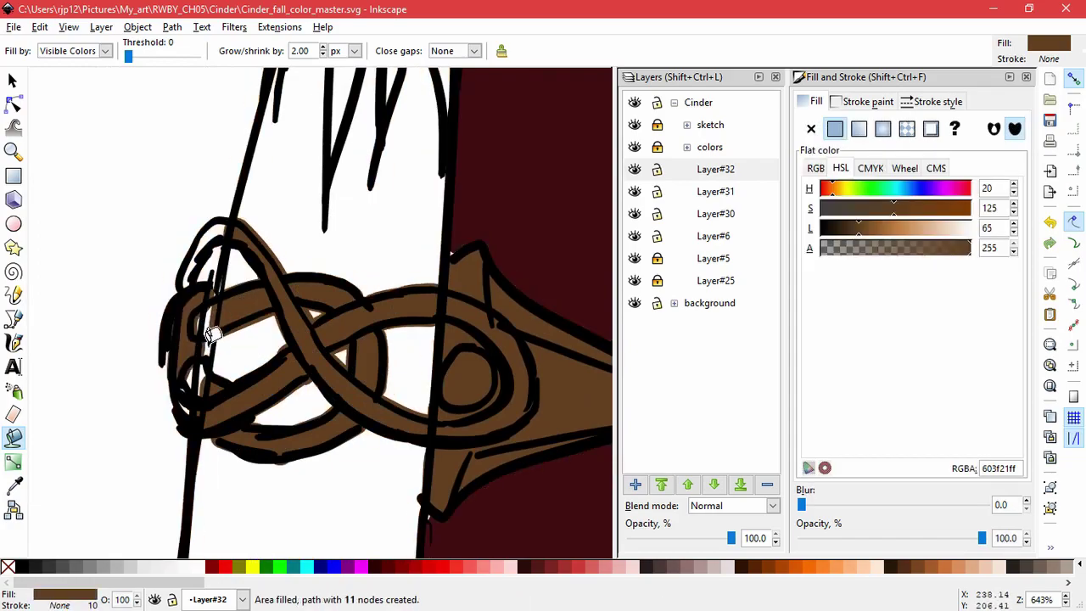
pyautogui.keyDown('shift'); pyautogui.click(209, 309); pyautogui.keyUp('shift')
pyautogui.keyDown('shift'); pyautogui.click(204, 229); pyautogui.keyUp('shift')
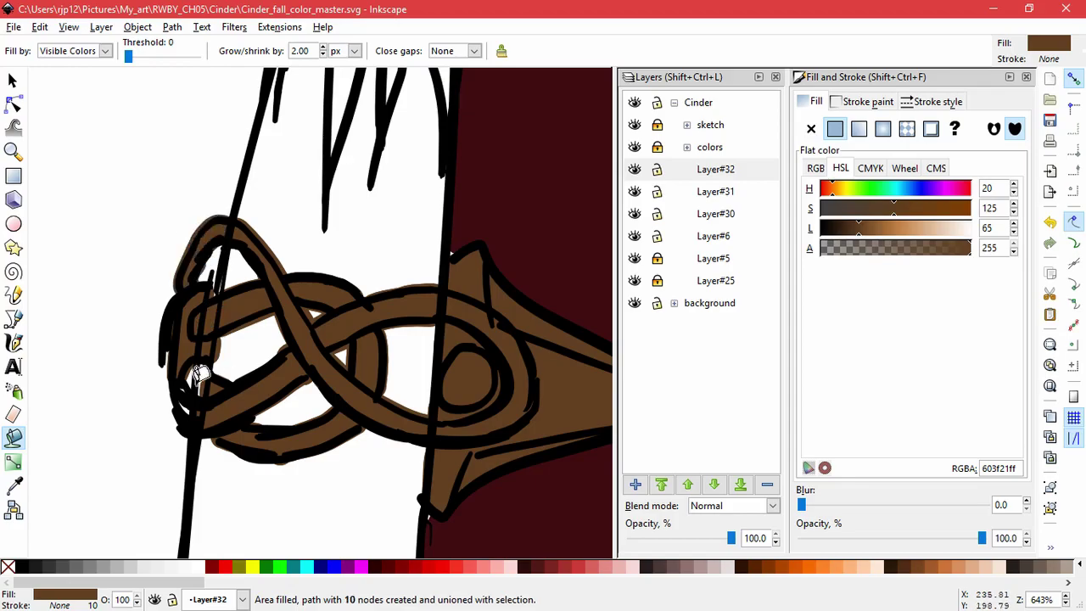
pyautogui.scroll(3, 193, 390)
pyautogui.keyDown('shift'); pyautogui.click(178, 403); pyautogui.keyUp('shift')
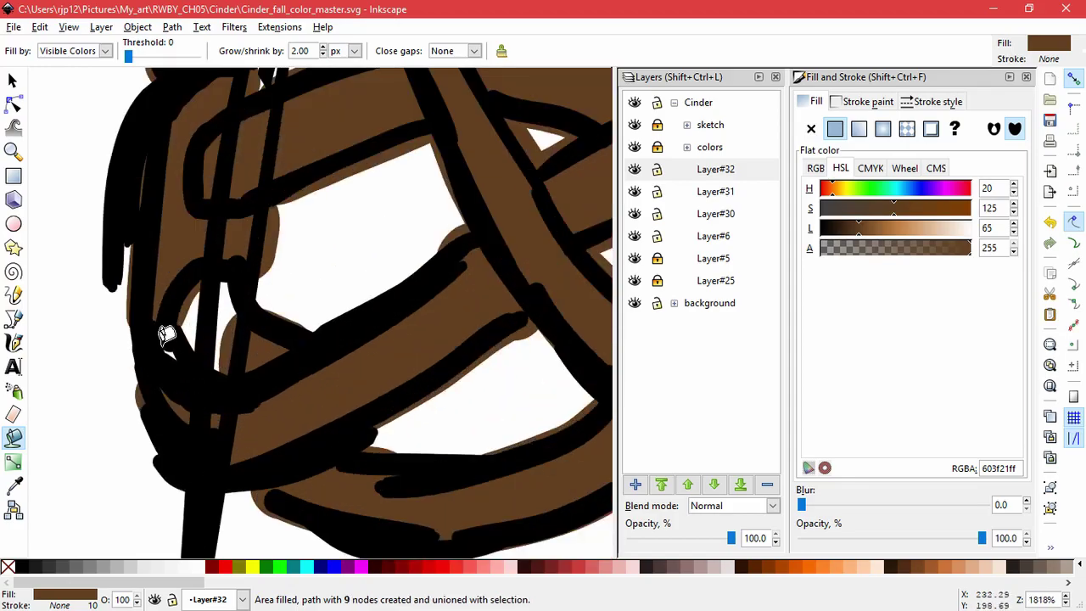
pyautogui.keyDown('shift'); pyautogui.click(179, 343); pyautogui.keyUp('shift')
pyautogui.scroll(-3, 182, 339)
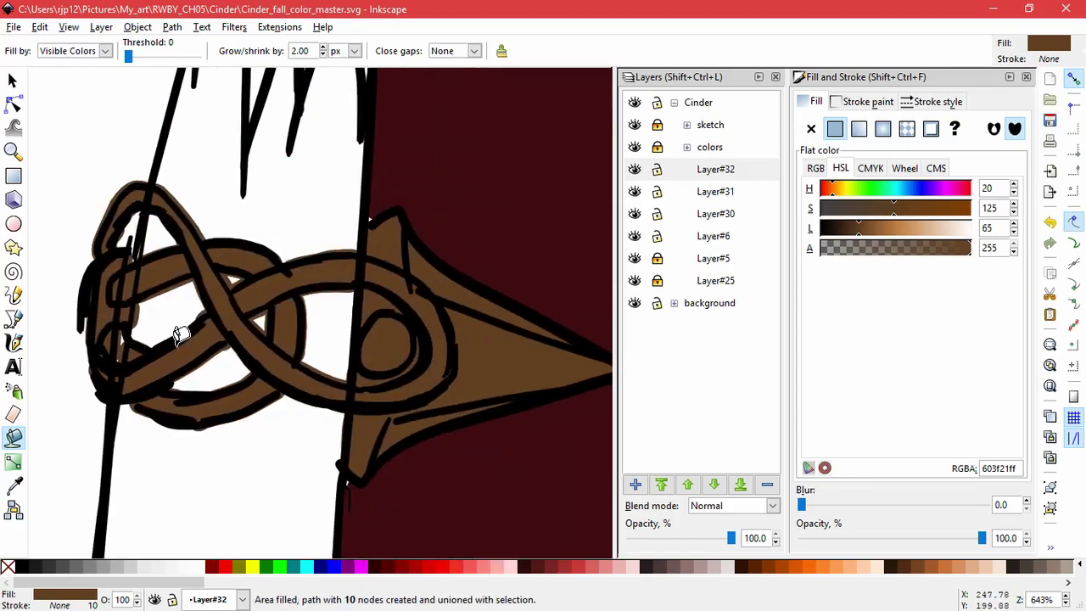
pyautogui.click(14, 103)
pyautogui.press('Escape')
# Fill the lower leg strap's arrowhead and its upper and lower barbs with brown 603f21, merging the areas into one path
pyautogui.scroll(-5, 255, 466)
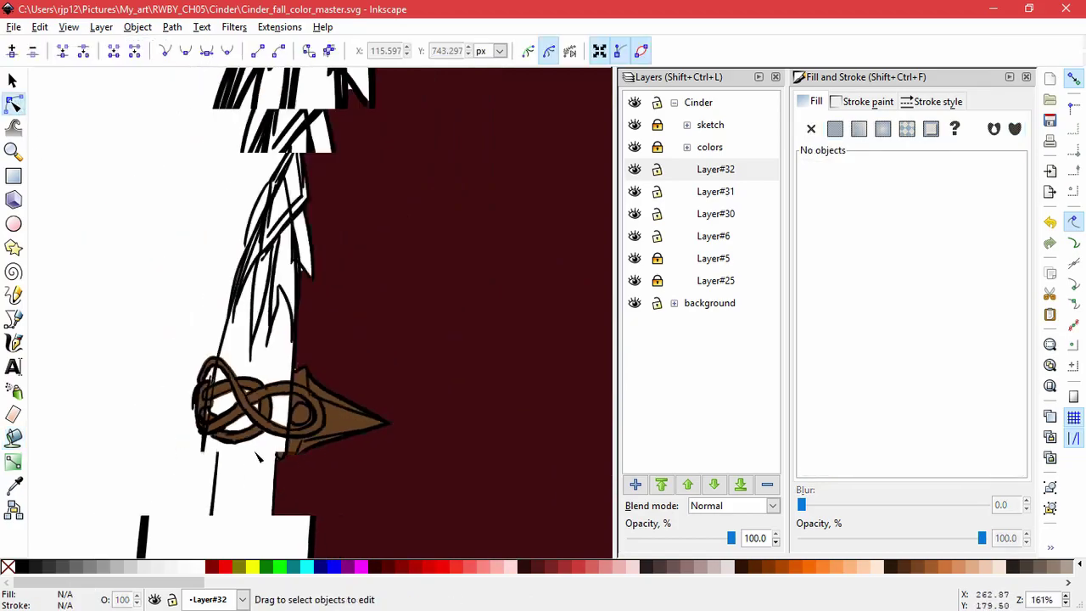
pyautogui.scroll(3, 267, 496)
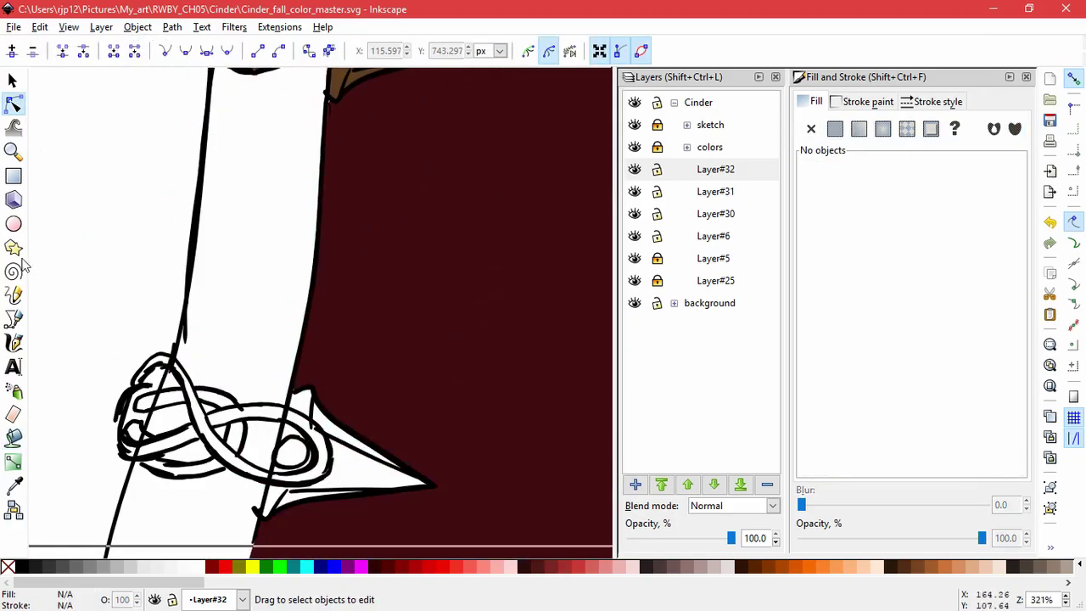
pyautogui.click(14, 437)
pyautogui.click(350, 457)
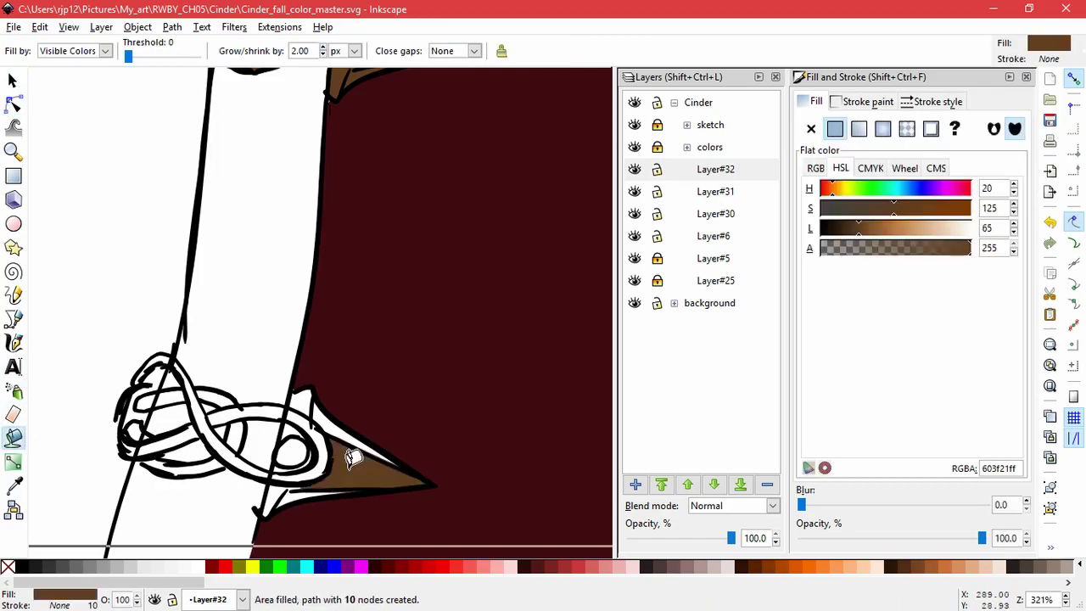
pyautogui.keyDown('shift'); pyautogui.click(327, 421); pyautogui.keyUp('shift')
pyautogui.keyDown('shift'); pyautogui.click(302, 403); pyautogui.keyUp('shift')
pyautogui.keyDown('shift'); pyautogui.click(276, 498); pyautogui.keyUp('shift')
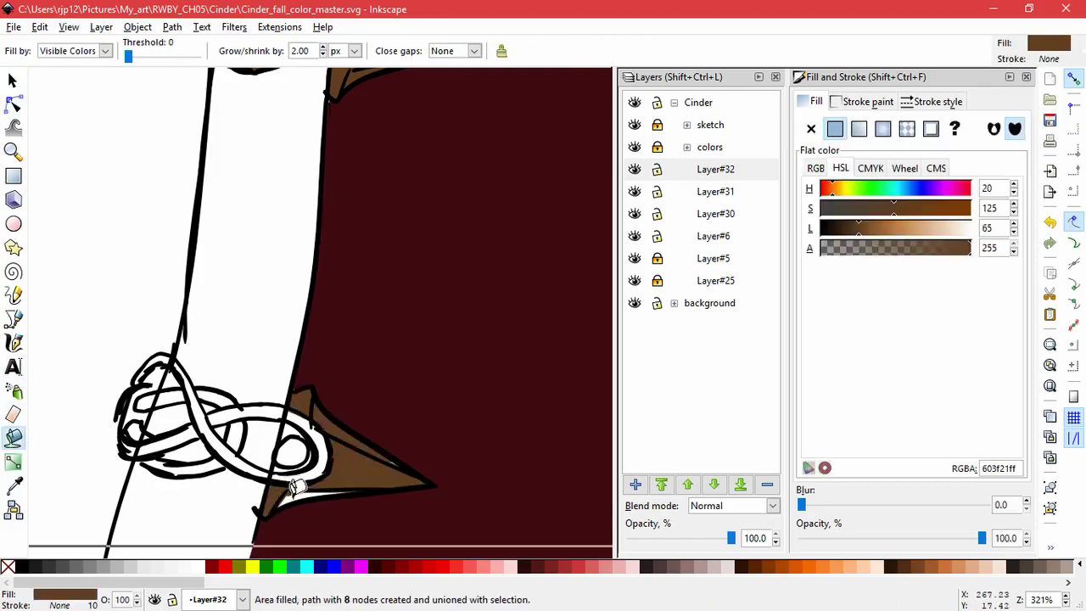
pyautogui.keyDown('shift'); pyautogui.click(293, 494); pyautogui.keyUp('shift')
pyautogui.keyDown('shift'); pyautogui.click(298, 481); pyautogui.keyUp('shift')
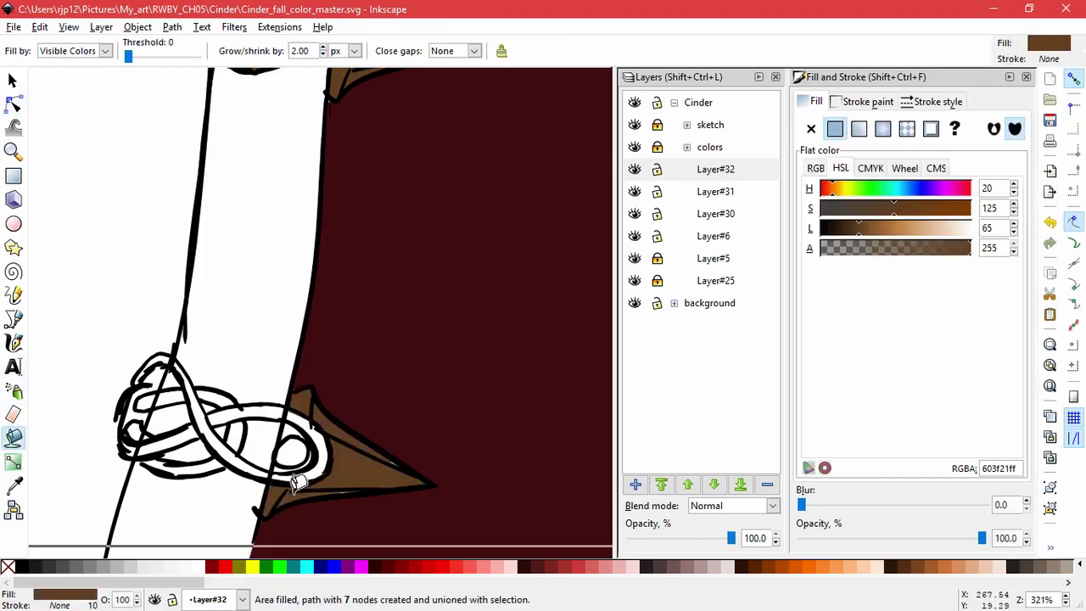
# Add the ring, round centre and leftover slivers of the lower strap's arrowhead to its merged brown fill
pyautogui.keyDown('shift'); pyautogui.click(294, 425); pyautogui.keyUp('shift')
pyautogui.keyDown('shift'); pyautogui.click(296, 443); pyautogui.keyUp('shift')
pyautogui.keyDown('shift'); pyautogui.click(298, 449); pyautogui.keyUp('shift')
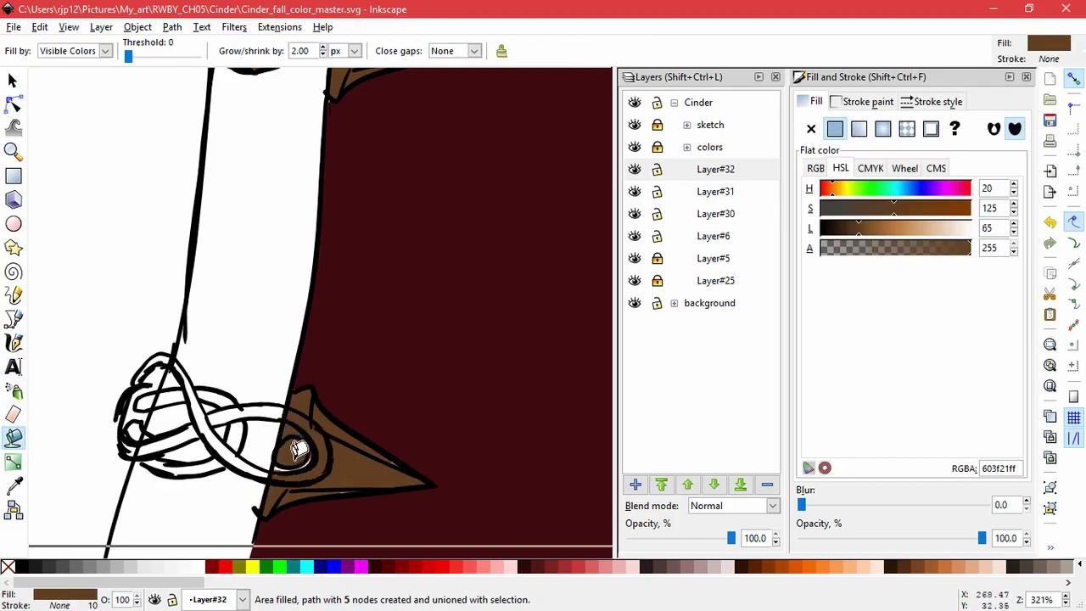
pyautogui.keyDown('shift'); pyautogui.click(300, 453); pyautogui.keyUp('shift')
pyautogui.scroll(6, 301, 450)
pyautogui.keyDown('shift'); pyautogui.click(392, 467); pyautogui.keyUp('shift')
pyautogui.scroll(-4, 325, 442)
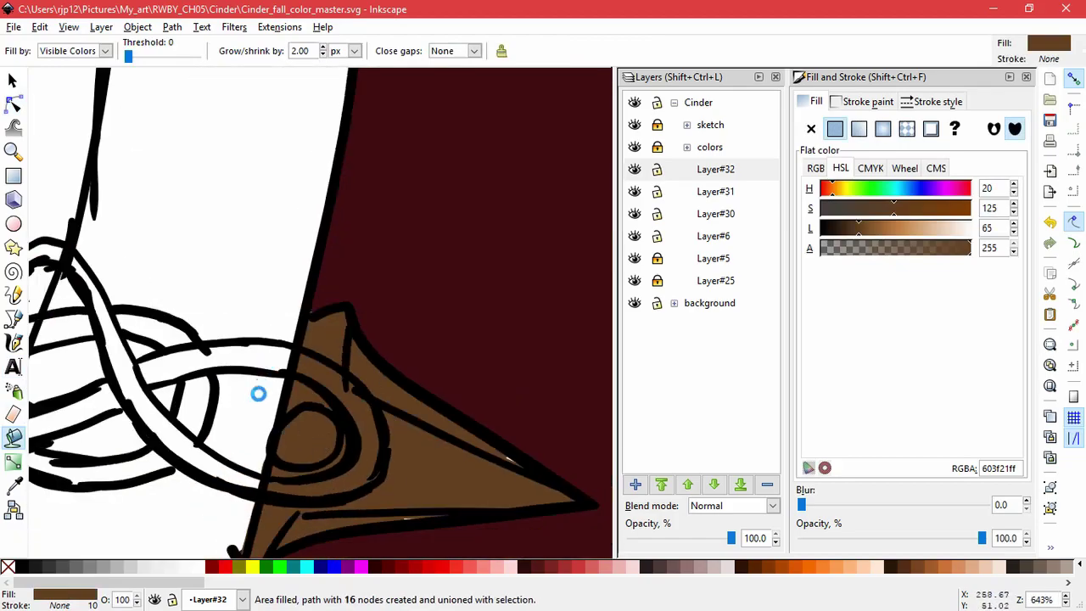
# Fill the lower strap's front band, diagonal crossing band and short inner band segment with brown
pyautogui.moveTo(259, 394); pyautogui.dragTo(375, 370)
pyautogui.click(367, 333)
pyautogui.click(307, 436)
pyautogui.hotkey('ctrl', 'z')
pyautogui.click(306, 424)
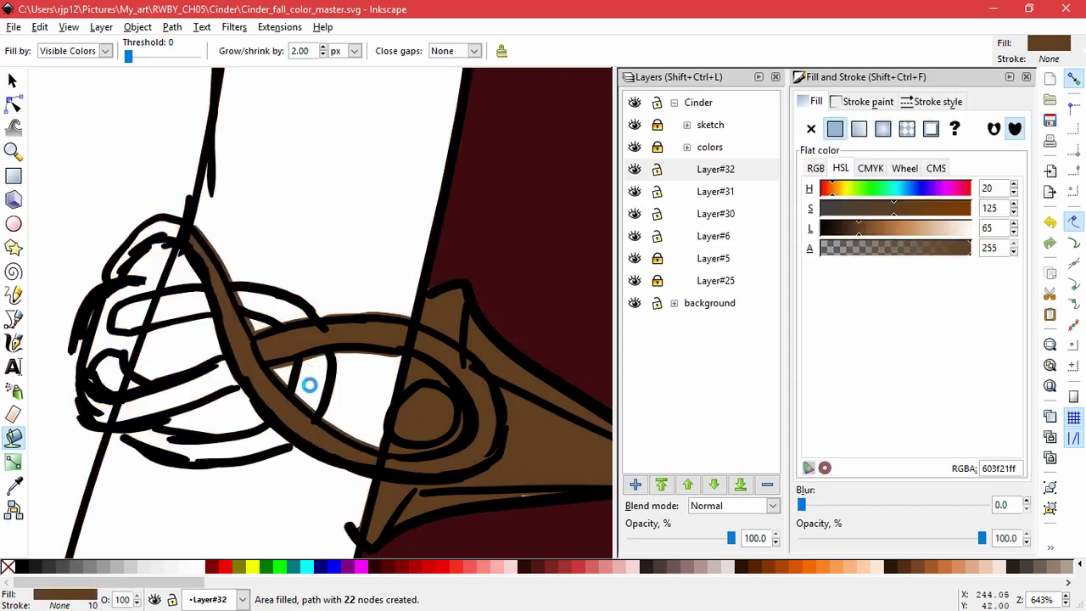
pyautogui.click(310, 385)
# Fill the lower strap's remaining loops, middle and lower bands, small round eye and outer end with brown
pyautogui.click(262, 303)
pyautogui.click(180, 314)
pyautogui.click(133, 316)
pyautogui.click(106, 369)
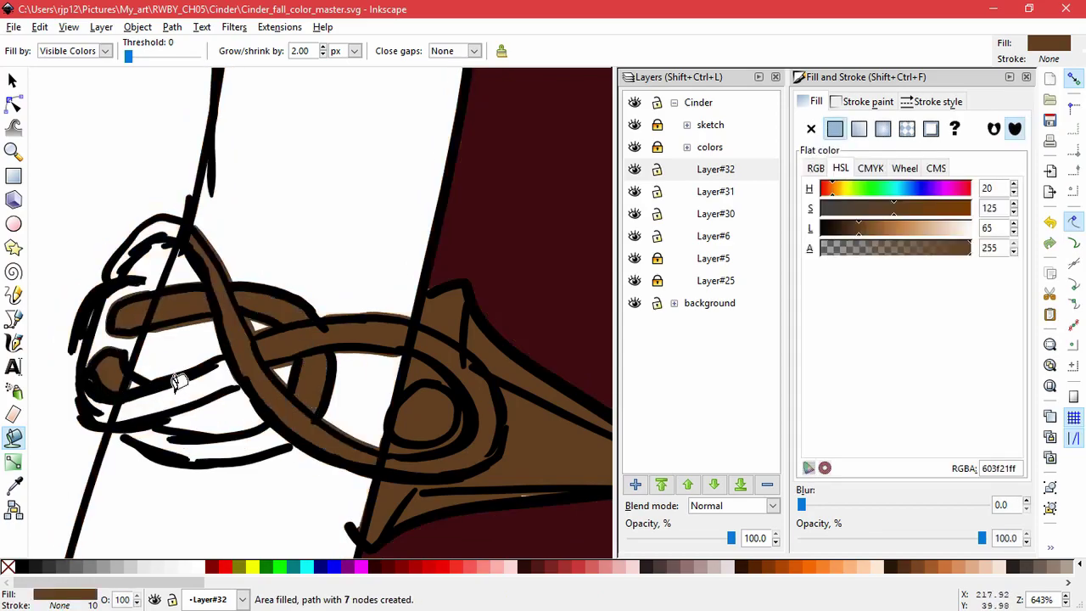
pyautogui.click(178, 382)
pyautogui.click(199, 453)
pyautogui.click(107, 395)
pyautogui.click(148, 284)
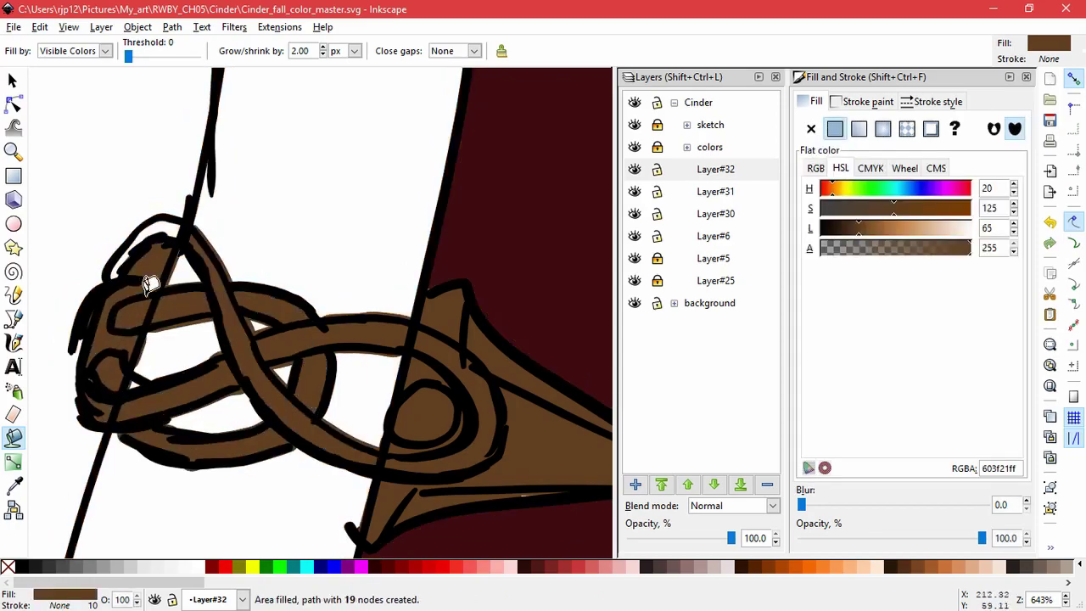
pyautogui.click(164, 226)
# Fill the narrow edge strips at the top of the feather-like ornament above the upper strap with brown, merging them into one path
pyautogui.scroll(-7, 349, 424)
pyautogui.moveTo(376, 344); pyautogui.dragTo(370, 438)
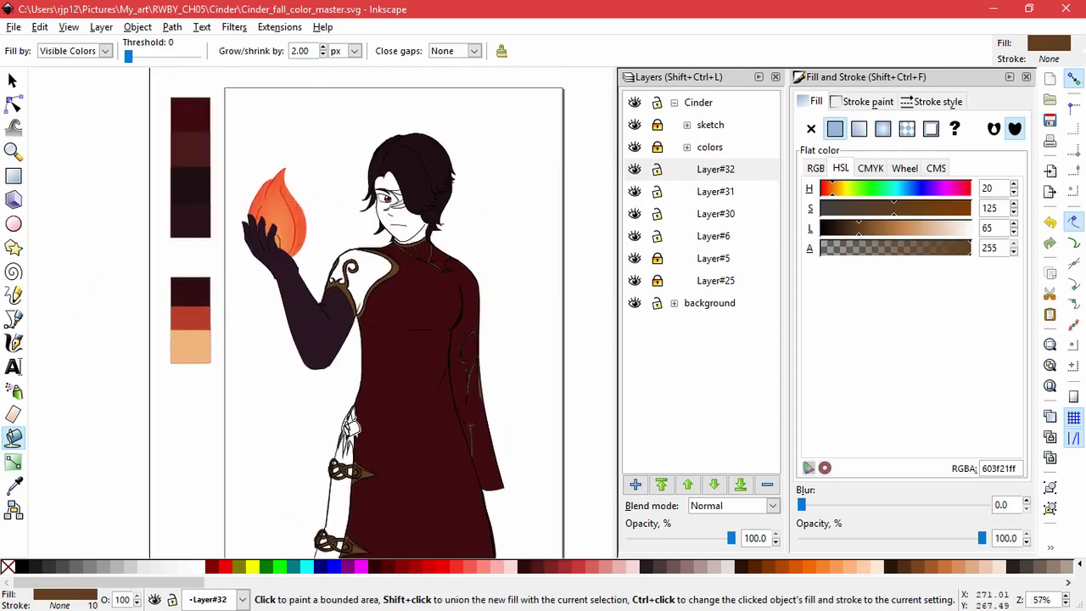
pyautogui.scroll(7, 350, 427)
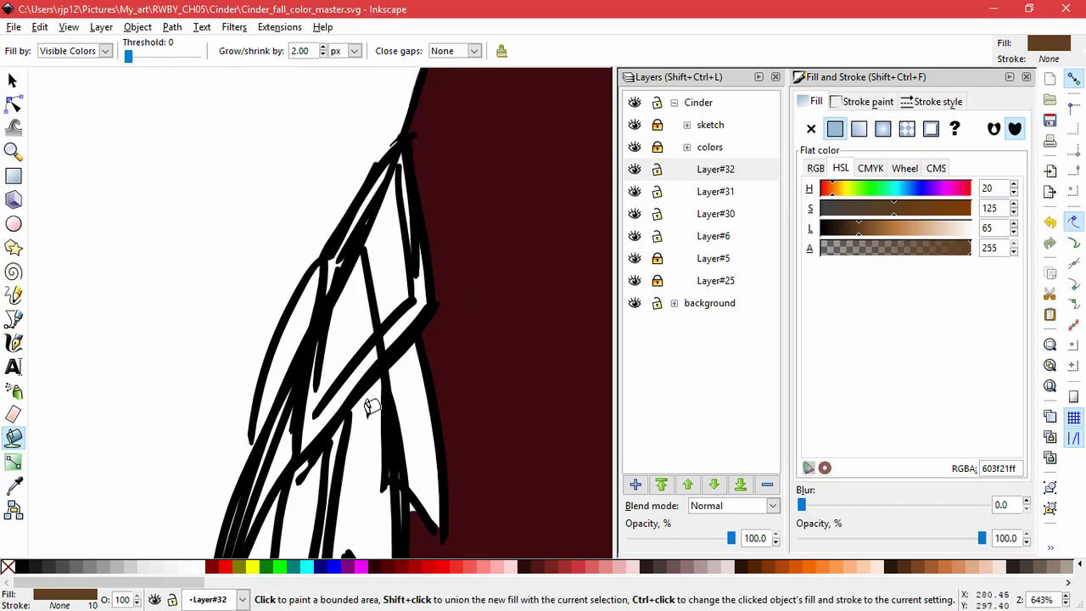
pyautogui.click(404, 310)
pyautogui.scroll(2, 386, 203)
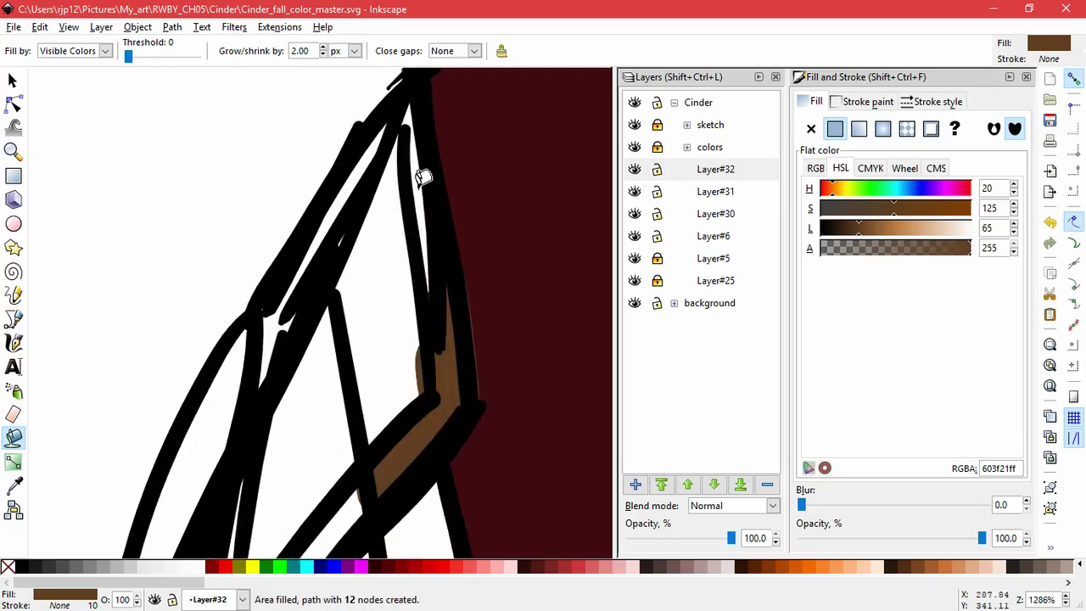
pyautogui.keyDown('shift'); pyautogui.click(421, 178); pyautogui.keyUp('shift')
pyautogui.keyDown('shift'); pyautogui.click(339, 280); pyautogui.keyUp('shift')
pyautogui.scroll(-4, 323, 297)
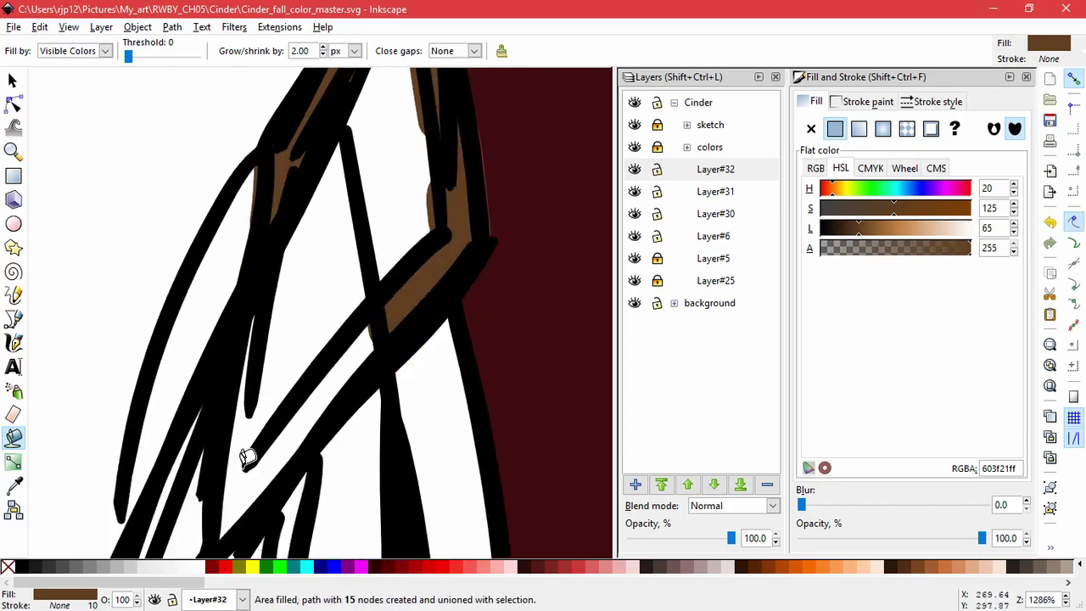
pyautogui.scroll(-7, 245, 458)
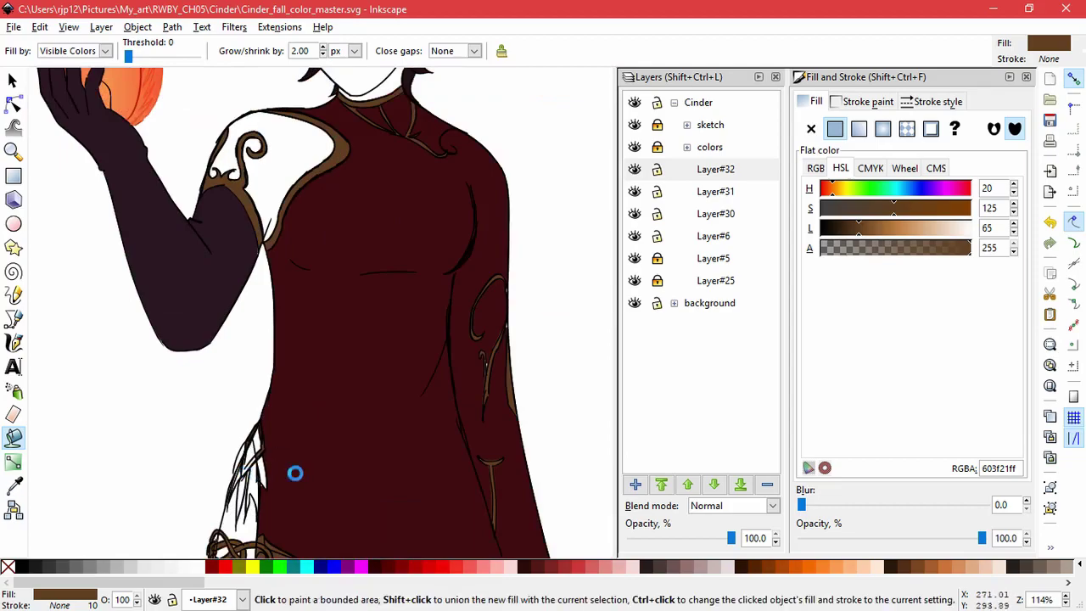
# Try to merge a brown fill of the ornament's lower diagonal strip into the existing brown path, and undo the spilled fill
pyautogui.click(309, 474)
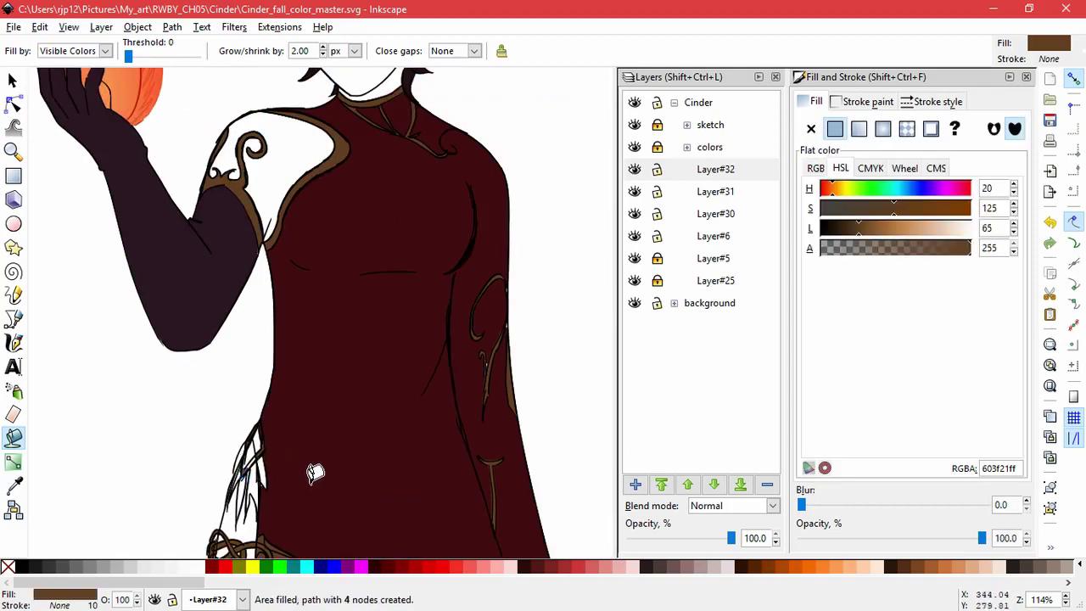
pyautogui.scroll(6, 305, 467)
pyautogui.keyDown('shift'); pyautogui.click(343, 405); pyautogui.keyUp('shift')
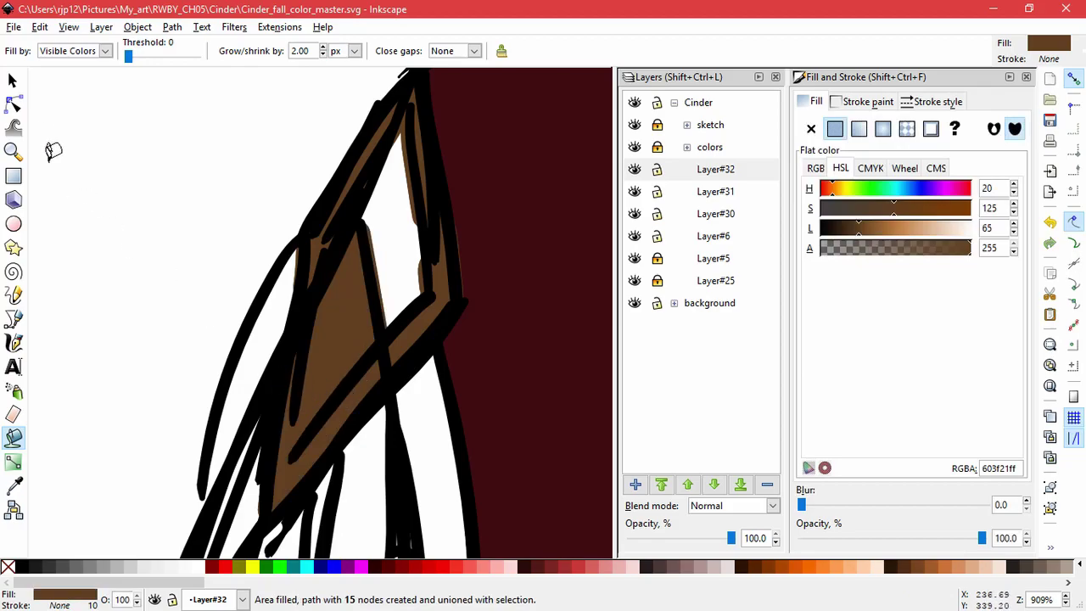
pyautogui.click(13, 105)
pyautogui.hotkey('ctrl', 'z')
# Reshape the ornament's brown path by moving its end nodes so both lower arms extend to the bottom tip, and deselect it
pyautogui.click(380, 310)
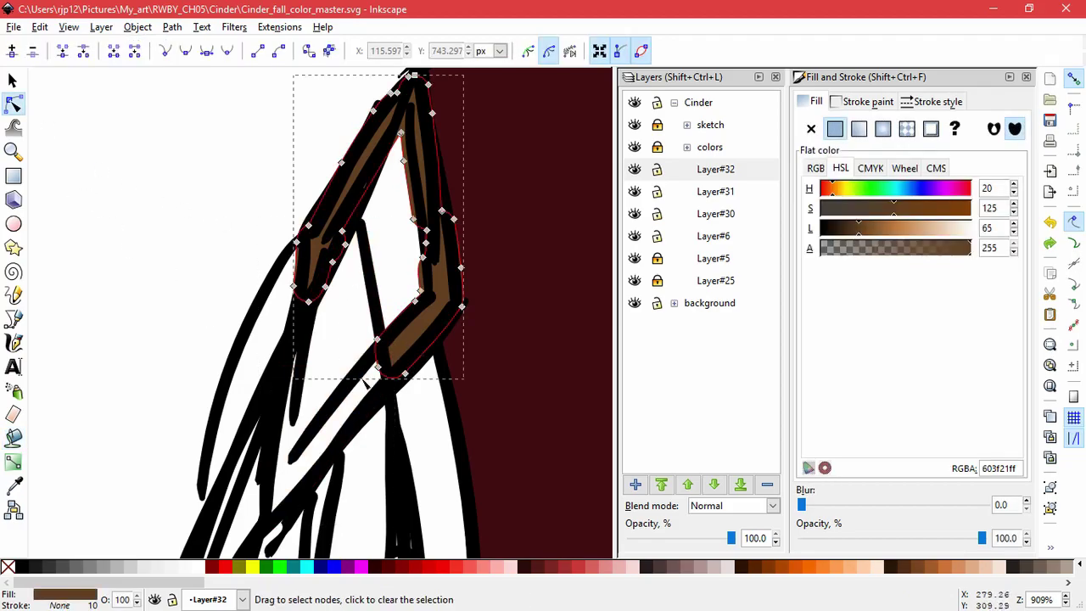
pyautogui.moveTo(384, 357); pyautogui.dragTo(270, 513)
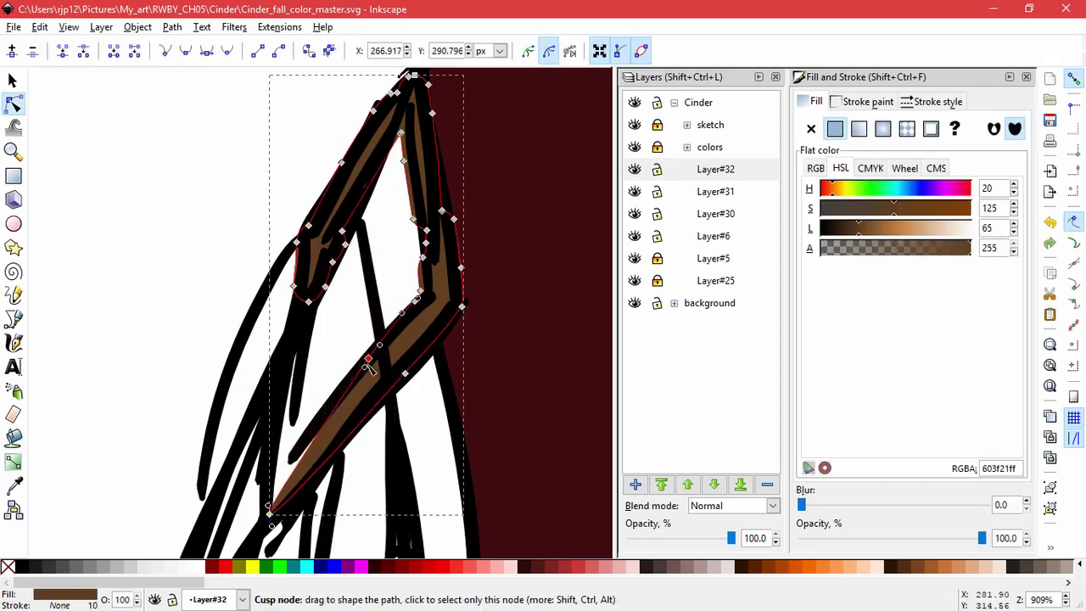
pyautogui.moveTo(380, 339); pyautogui.dragTo(295, 451)
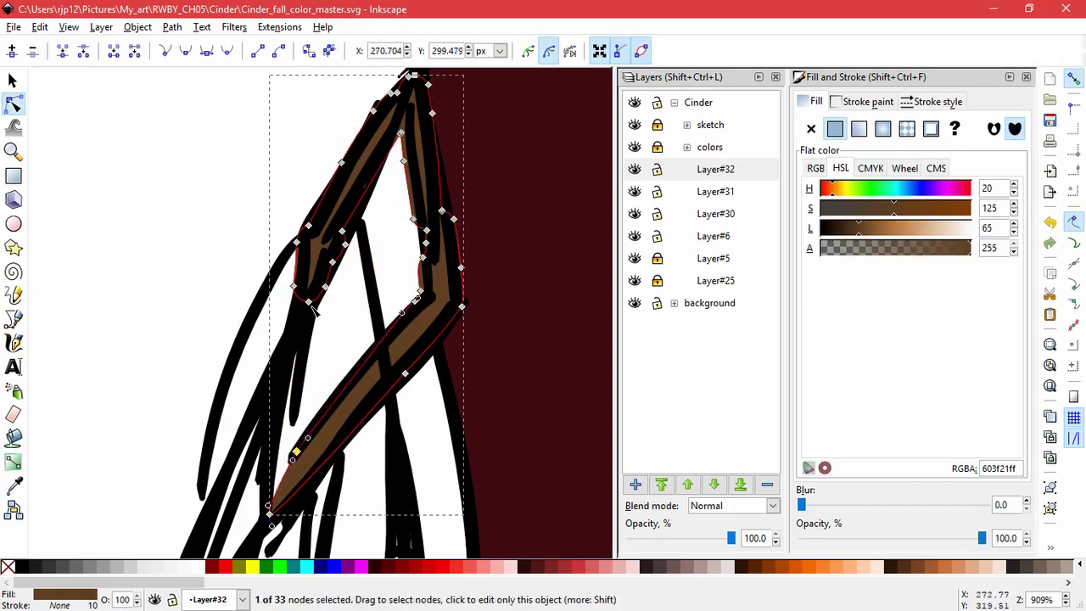
pyautogui.moveTo(308, 299); pyautogui.dragTo(293, 453)
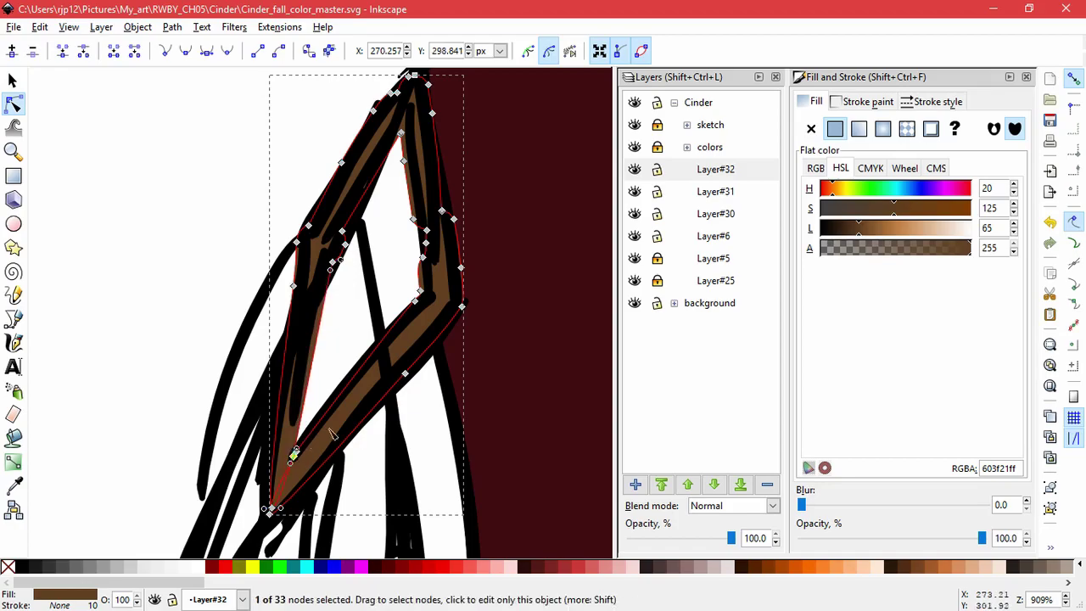
pyautogui.click(173, 180)
pyautogui.click(175, 181)
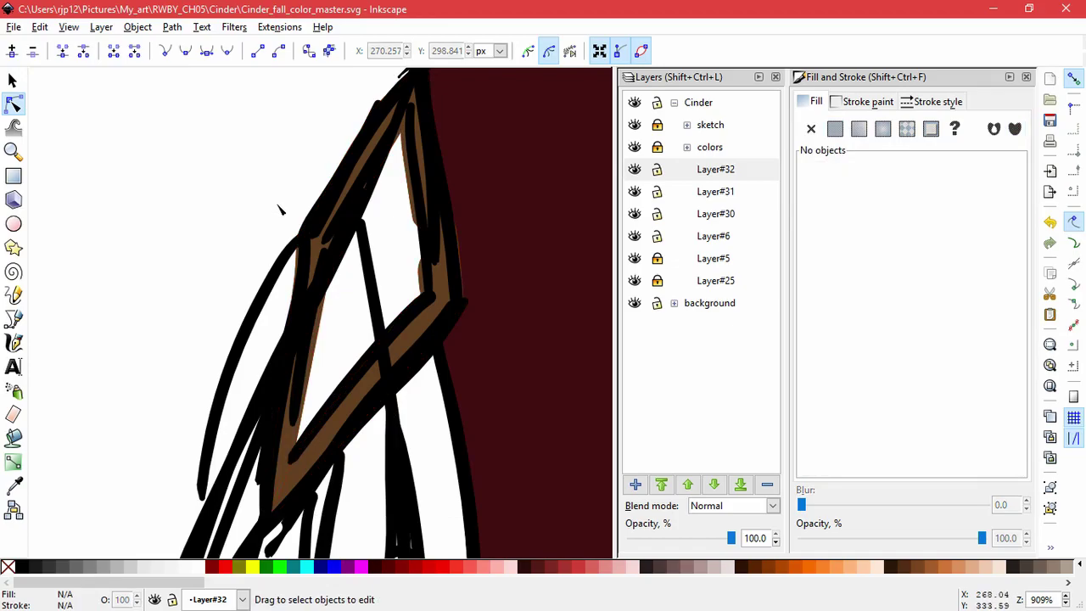
pyautogui.scroll(-7, 288, 289)
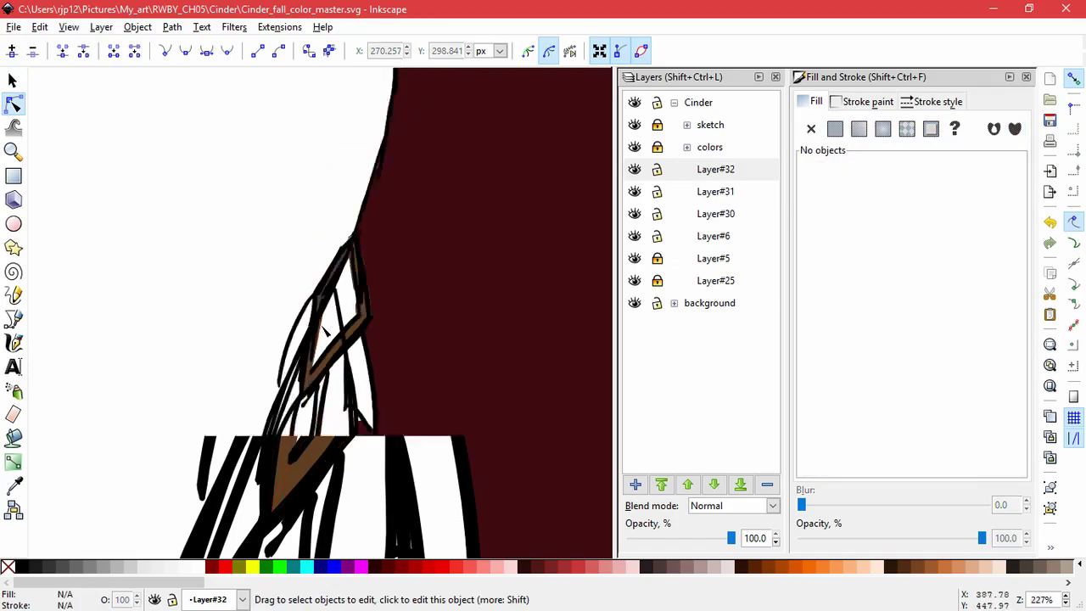
# Add one new layer with the default name directly above Layer#25
pyautogui.click(642, 260)
pyautogui.click(715, 270)
pyautogui.click(634, 485)
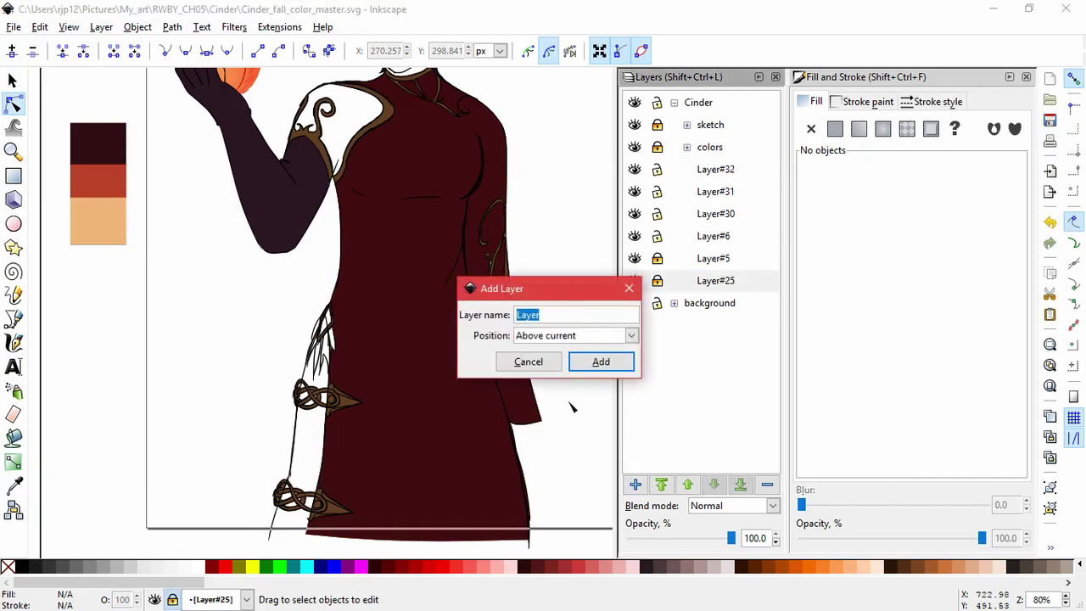
pyautogui.click(599, 363)
pyautogui.press('space')
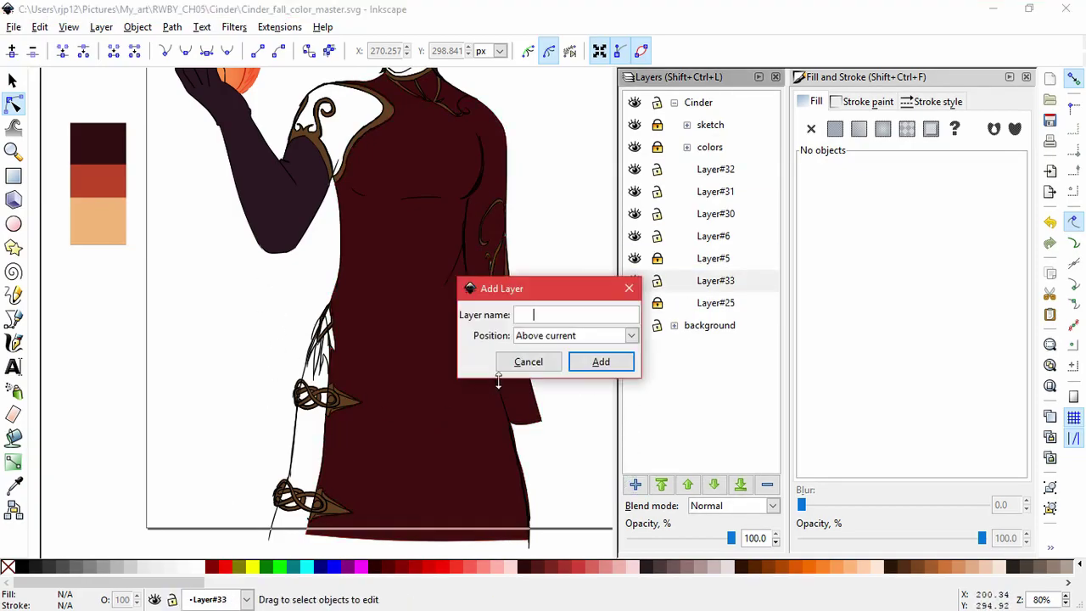
pyautogui.click(523, 362)
# Fill the face and neck area on the new layer with the Paint Bucket
pyautogui.moveTo(301, 300); pyautogui.dragTo(271, 470)
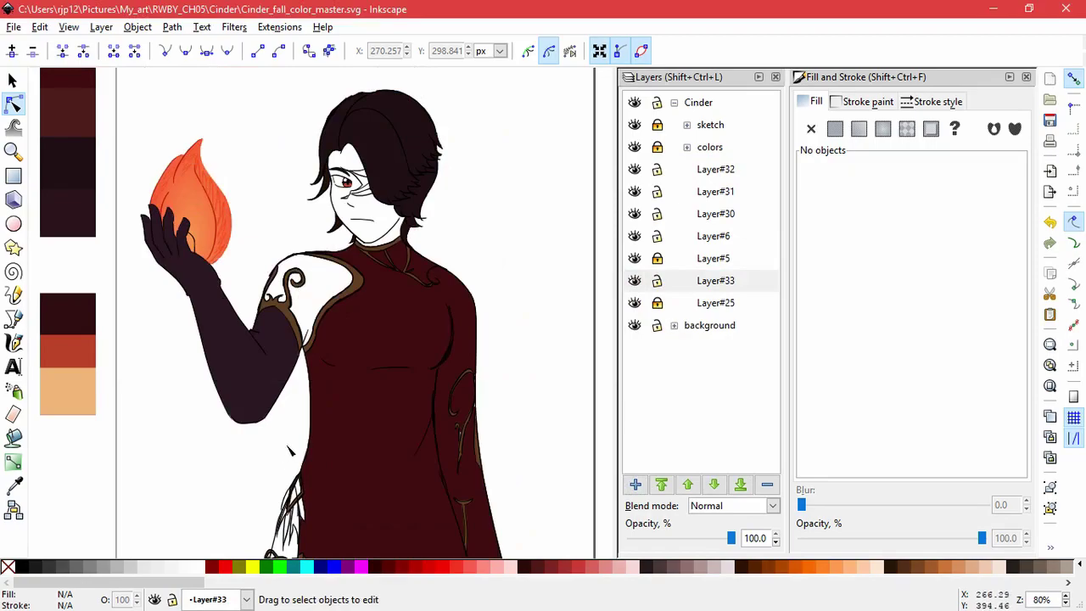
pyautogui.click(13, 391)
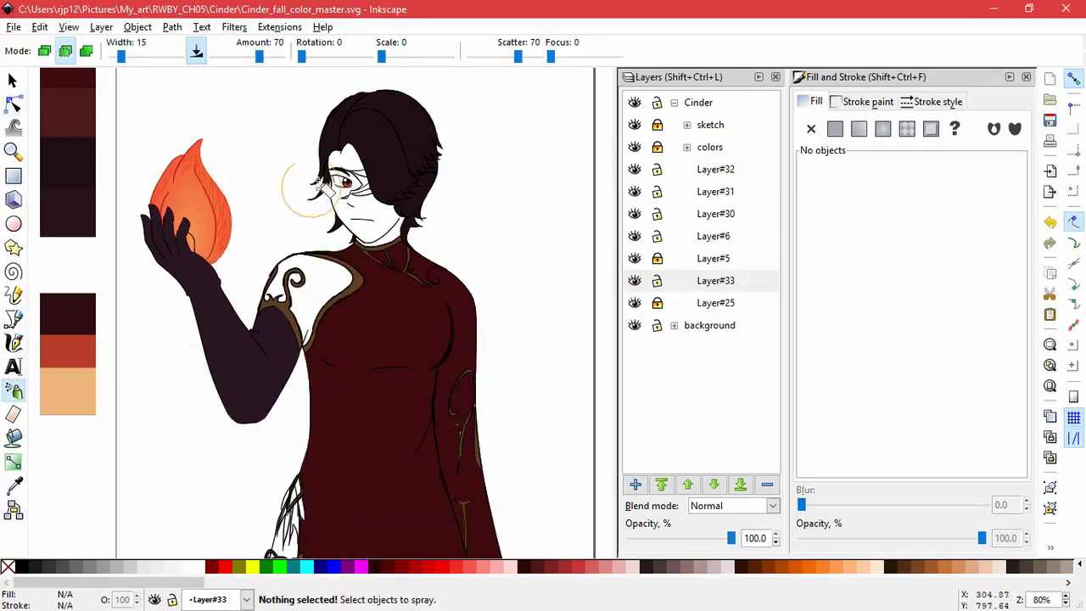
pyautogui.hotkey('shift', 'F7')
pyautogui.scroll(3, 378, 200)
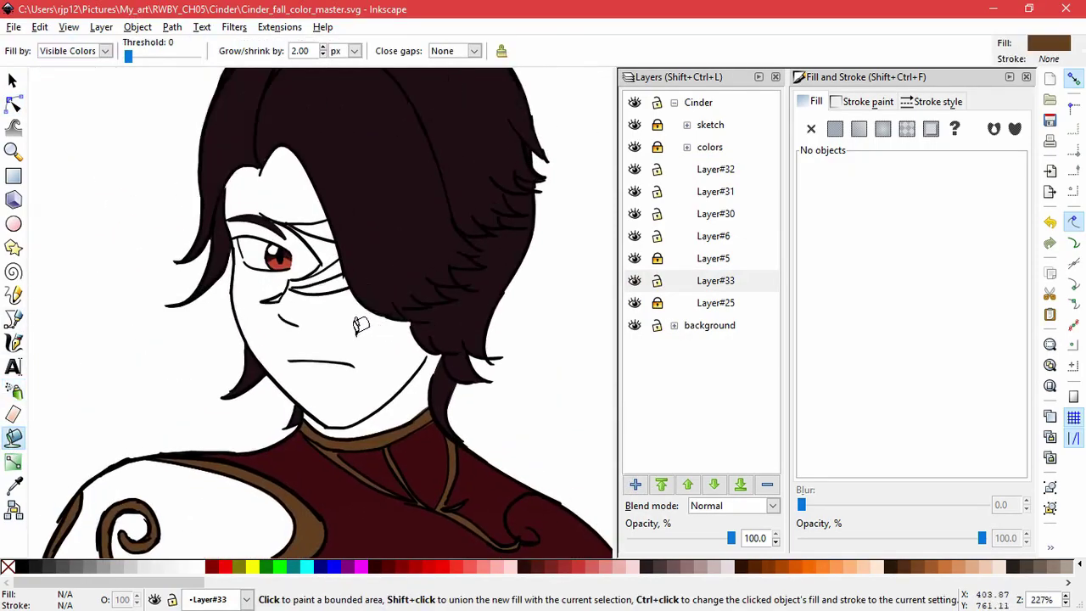
pyautogui.click(357, 328)
# Set the face fill to AC7E92ff and adjust its hue, saturation and lightness to the pale pink skin tone f2d2cbff
pyautogui.hotkey('alt', 'Tab')
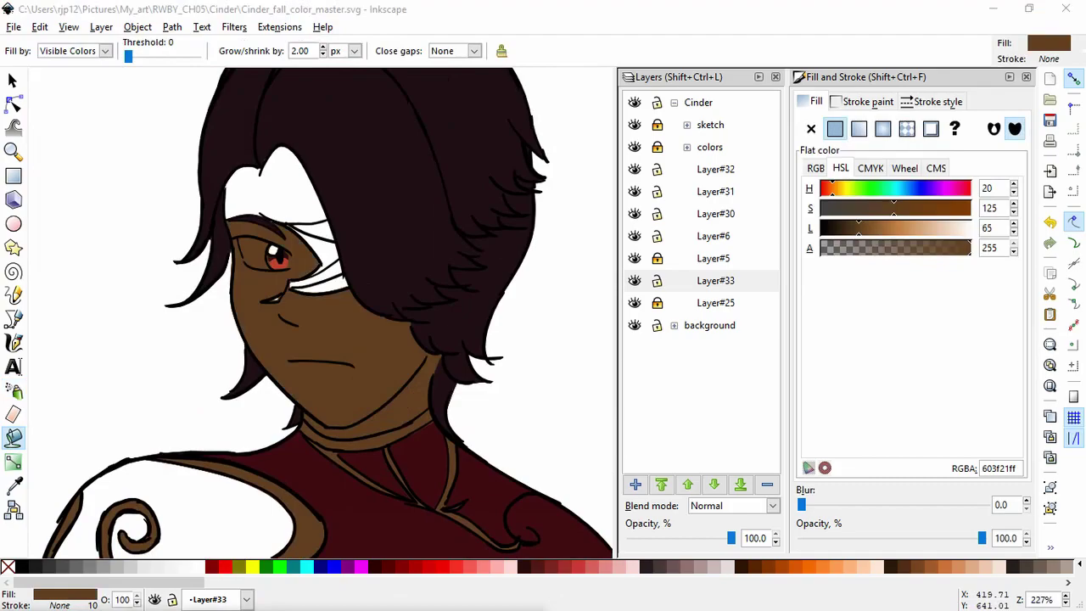
pyautogui.doubleClick(998, 468)
pyautogui.write('AC7E92ff')
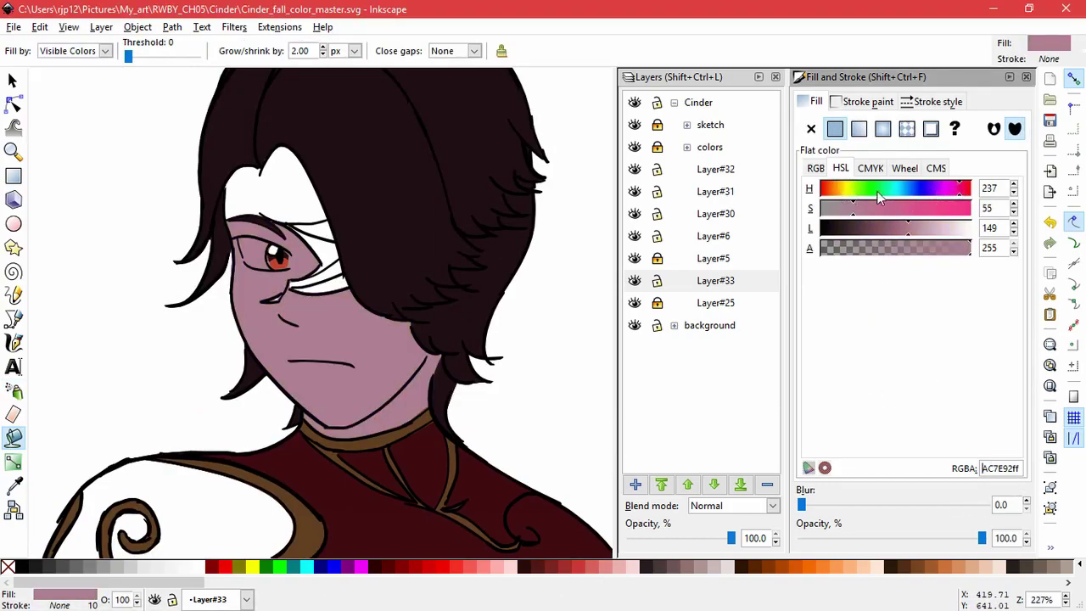
pyautogui.moveTo(839, 185); pyautogui.dragTo(978, 203)
pyautogui.moveTo(915, 234); pyautogui.dragTo(934, 235)
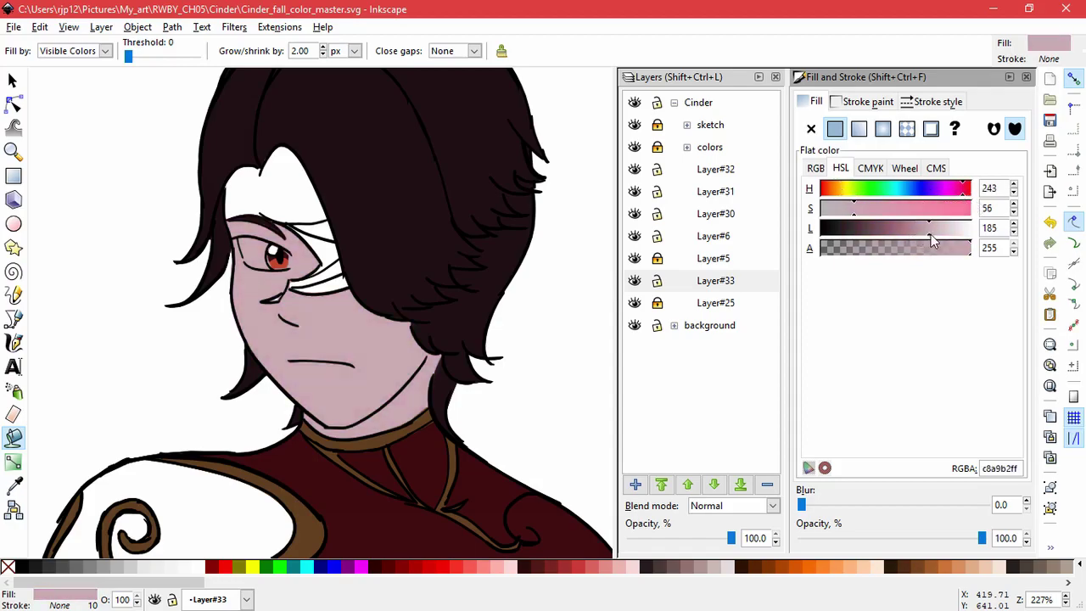
pyautogui.click(865, 212)
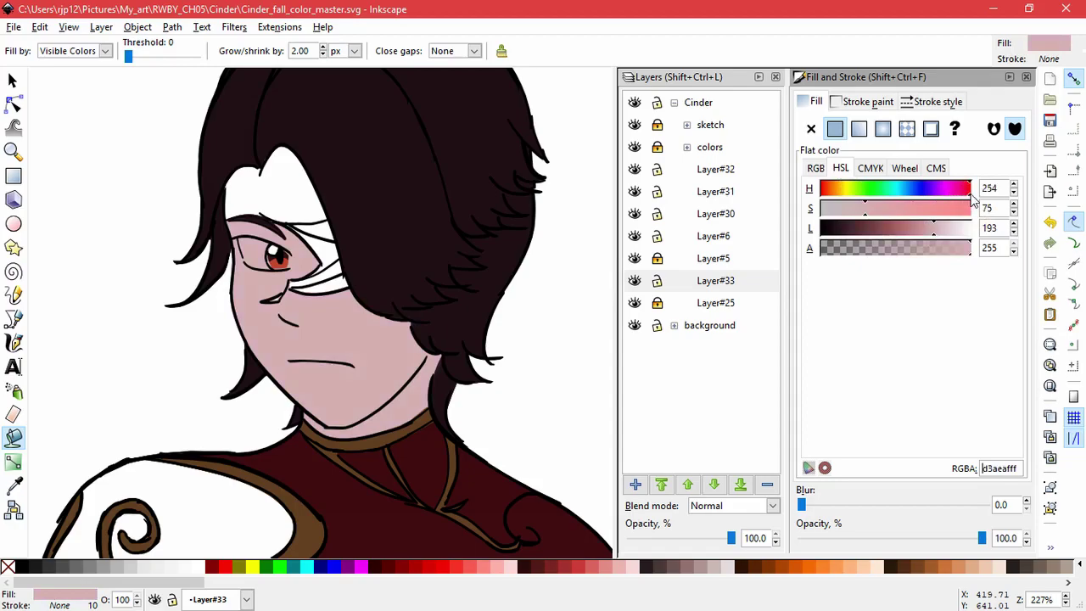
pyautogui.click(829, 189)
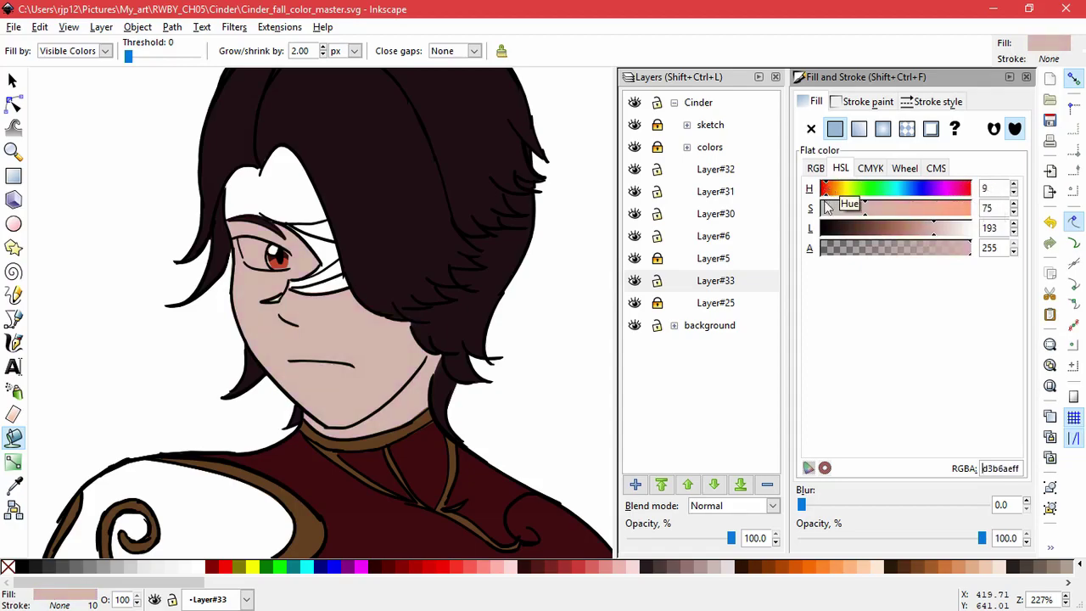
pyautogui.moveTo(934, 229); pyautogui.dragTo(937, 229)
pyautogui.click(902, 213)
pyautogui.click(912, 213)
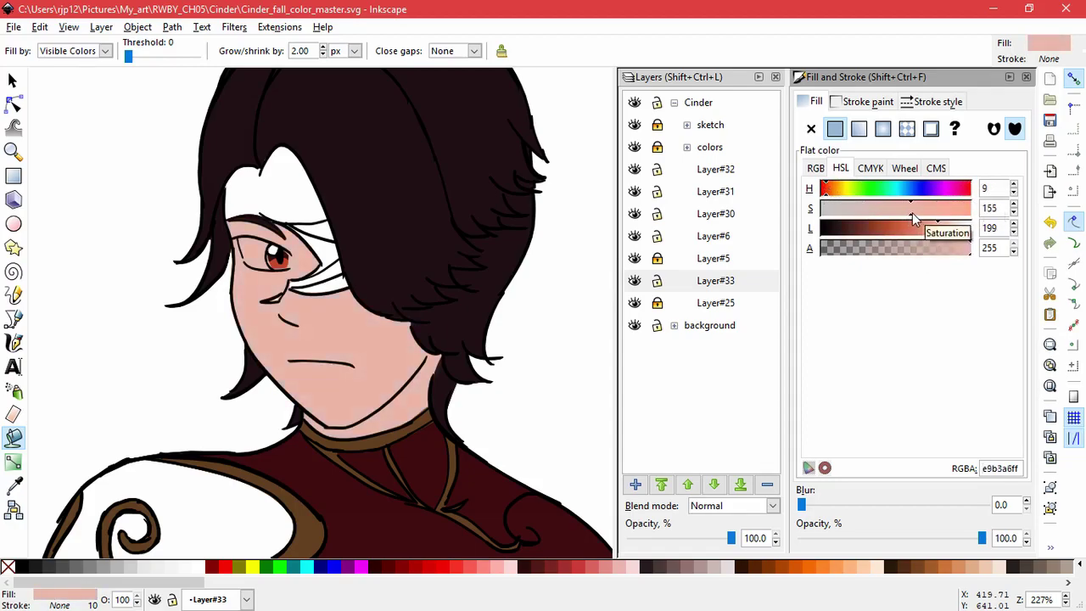
pyautogui.click(953, 235)
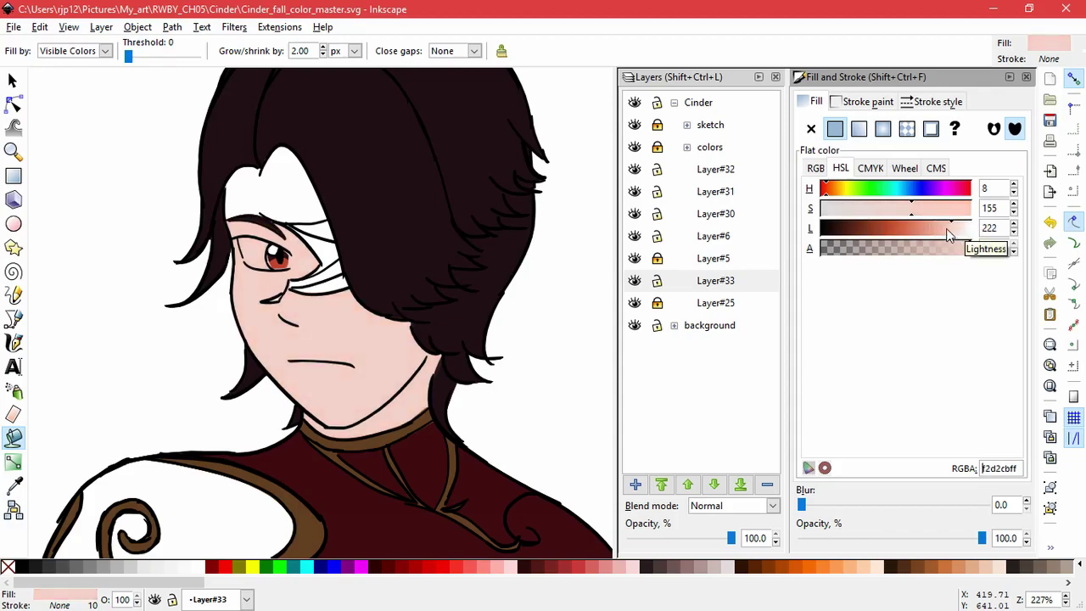
# Fill the forehead and the bare shoulder with the pale pink skin colour
pyautogui.click(280, 199)
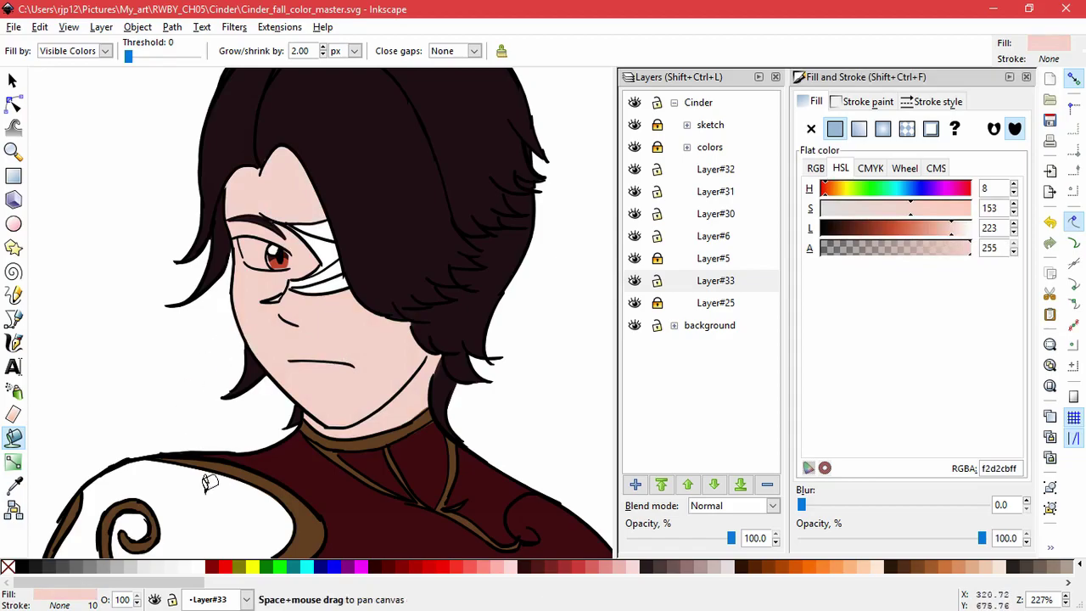
pyautogui.moveTo(212, 480); pyautogui.dragTo(331, 279)
pyautogui.click(326, 285)
pyautogui.scroll(-3, 341, 424)
pyautogui.moveTo(381, 459); pyautogui.dragTo(319, 201)
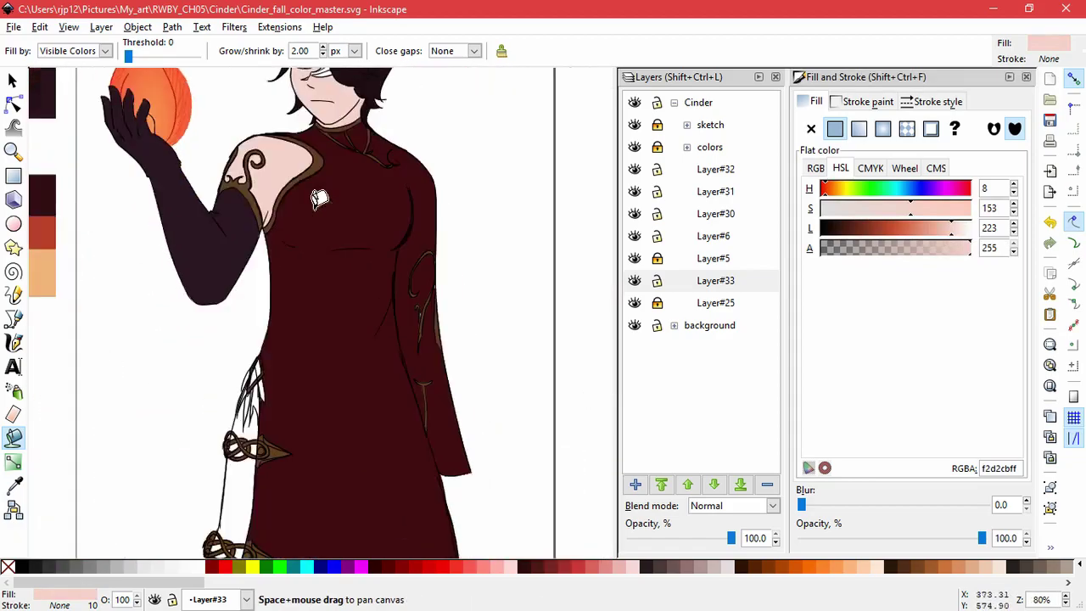
pyautogui.moveTo(331, 355); pyautogui.dragTo(372, 422)
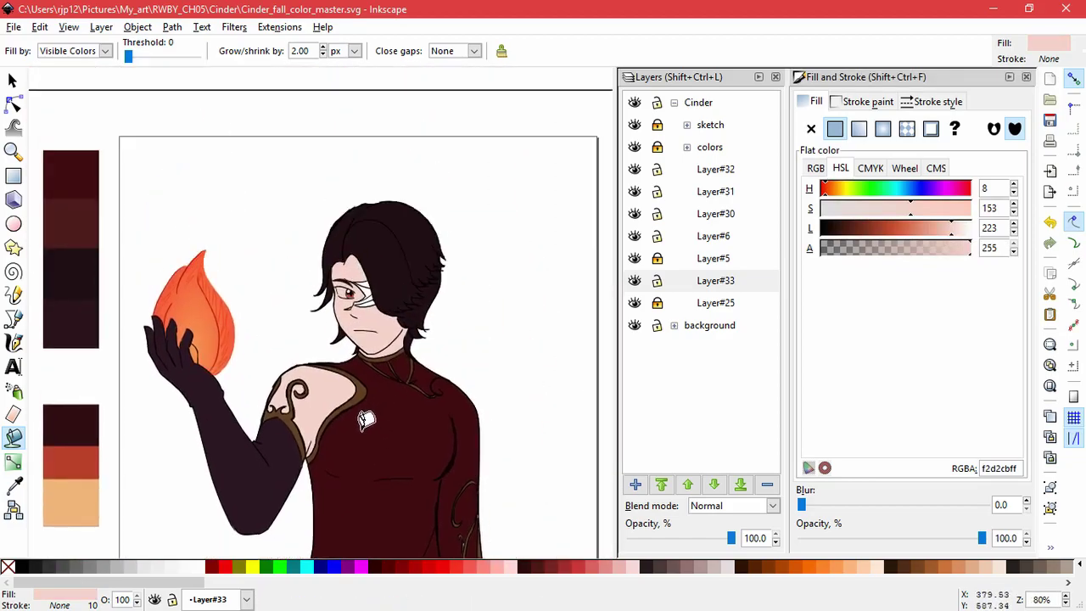
pyautogui.scroll(3, 367, 308)
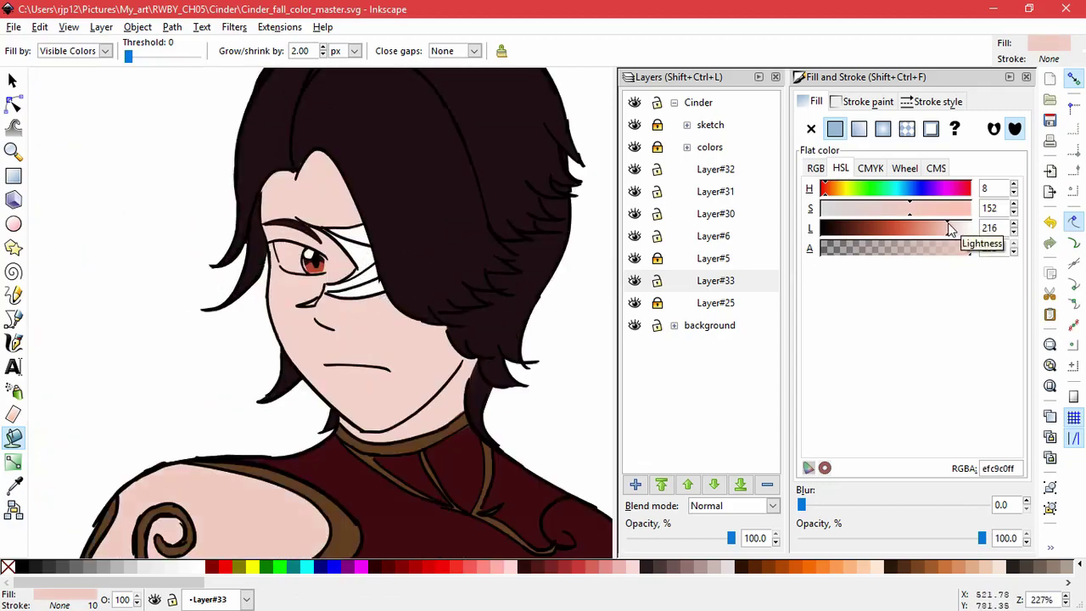
# Fill the wedge between the eye and the hair, and darken its colour to the dusky pink d08e80ff
pyautogui.moveTo(951, 229)
pyautogui.mouseDown()
pyautogui.moveTo(915, 207)
pyautogui.moveTo(889, 212)
pyautogui.mouseUp()
pyautogui.click(376, 251)
pyautogui.click(932, 230)
pyautogui.click(920, 231)
# Add the remaining strips beside the eye and the small triangle below it to the merged dusky pink fill
pyautogui.scroll(3, 352, 241)
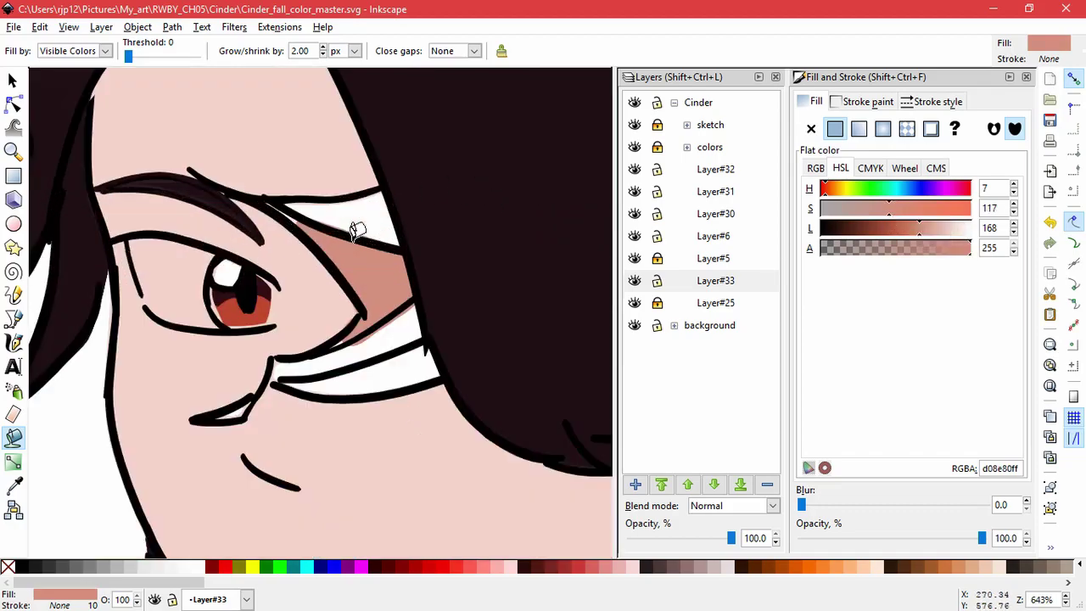
pyautogui.keyDown('shift'); pyautogui.click(378, 214); pyautogui.keyUp('shift')
pyautogui.keyDown('shift'); pyautogui.click(385, 388); pyautogui.keyUp('shift')
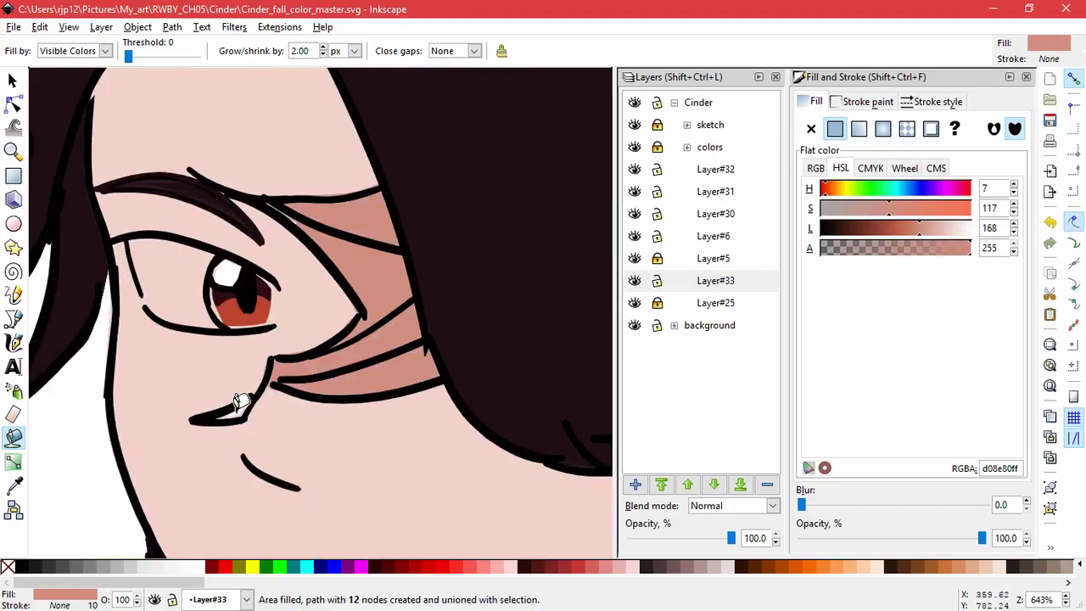
pyautogui.keyDown('shift'); pyautogui.click(319, 410); pyautogui.keyUp('shift')
pyautogui.keyDown('ctrl'); pyautogui.scroll(-5, 333, 239); pyautogui.keyUp('ctrl')
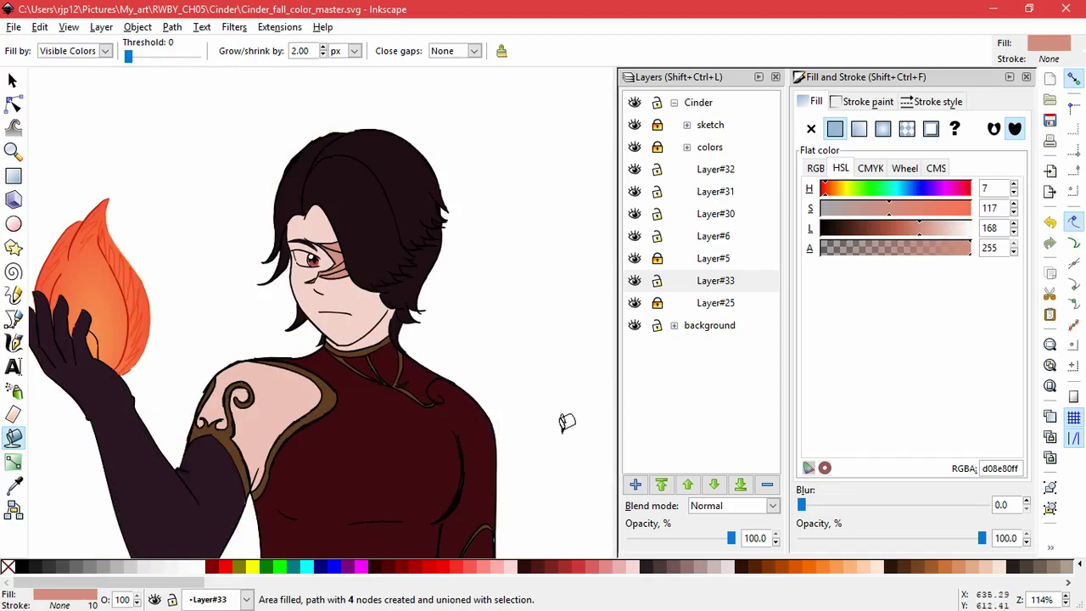
# Recolour the bare shoulder fill with the face's skin colour f2d2cb using the Dropper, and deselect it
pyautogui.click(12, 81)
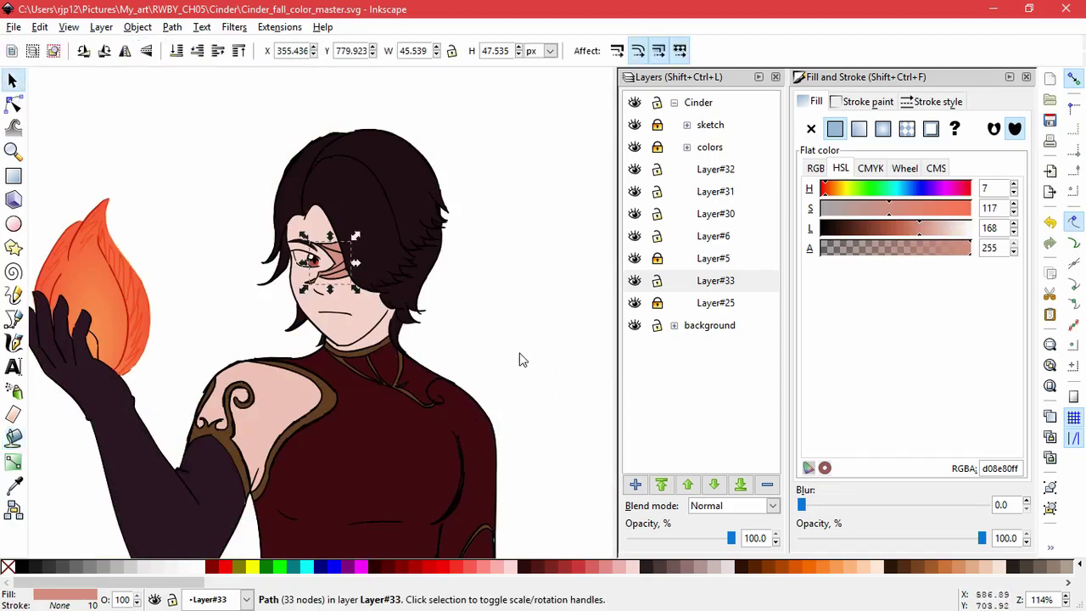
pyautogui.click(520, 355)
pyautogui.click(277, 402)
pyautogui.click(14, 486)
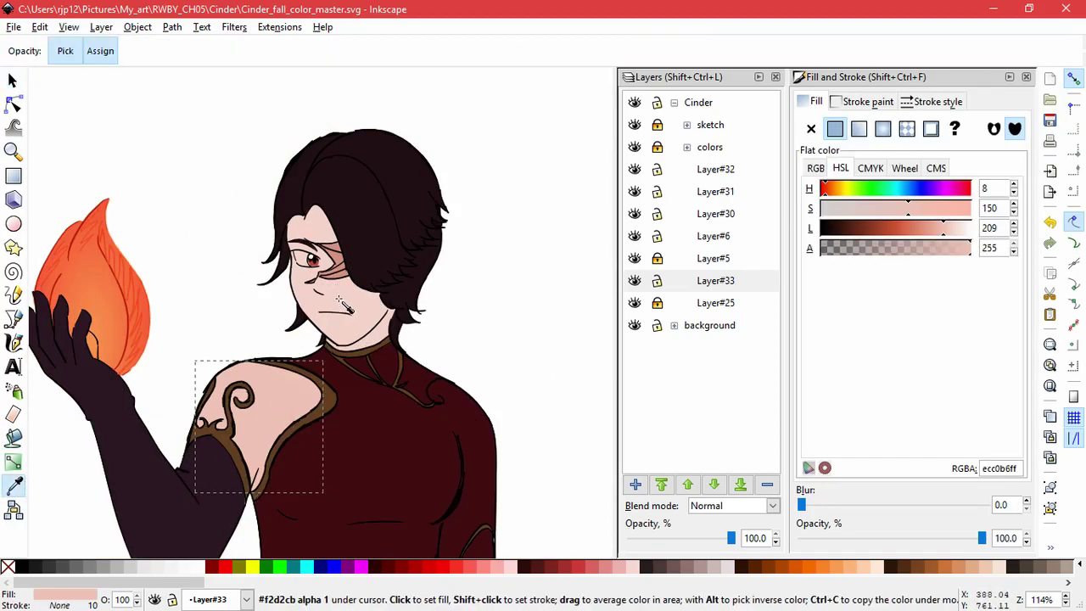
pyautogui.click(340, 298)
pyautogui.click(13, 81)
pyautogui.click(539, 297)
pyautogui.press('space')
# Add a new layer with the default name above Layer#33
pyautogui.scroll(-10, 538, 293)
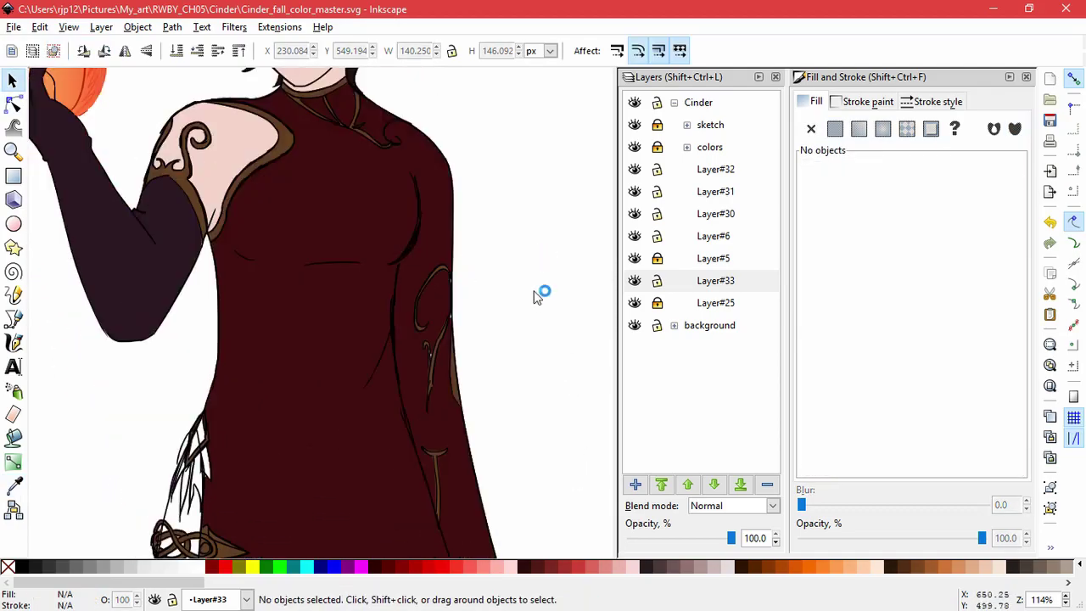
pyautogui.click(635, 484)
pyautogui.press('Return')
pyautogui.press('space')
# Draw a straight line across the bottom of the bare leg, from outside its outer edge to the dress hem
pyautogui.moveTo(562, 391); pyautogui.dragTo(638, 307)
pyautogui.click(14, 319)
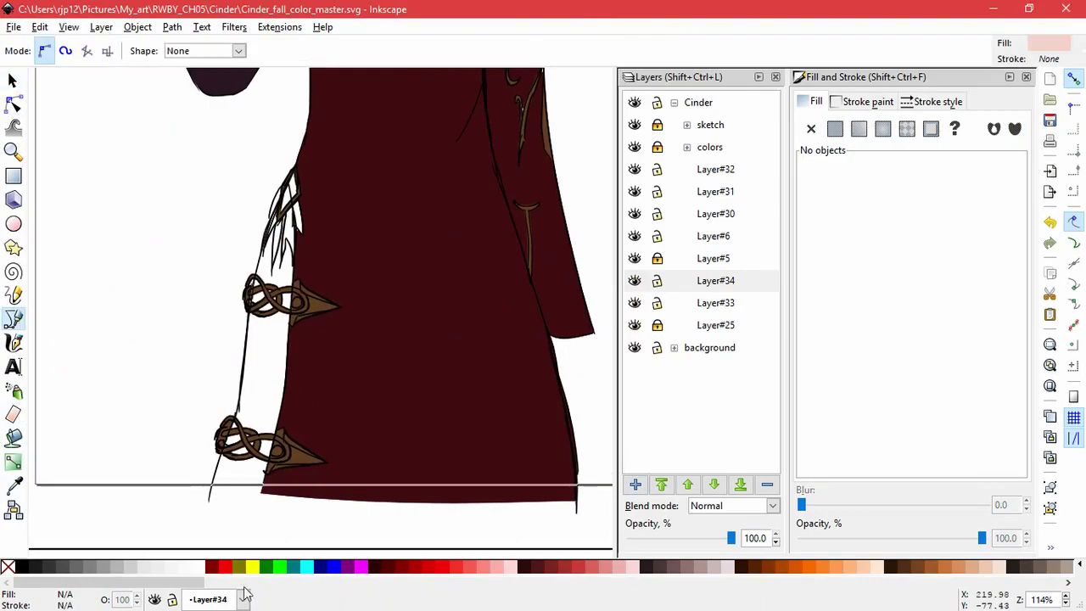
pyautogui.click(191, 494)
pyautogui.doubleClick(312, 499)
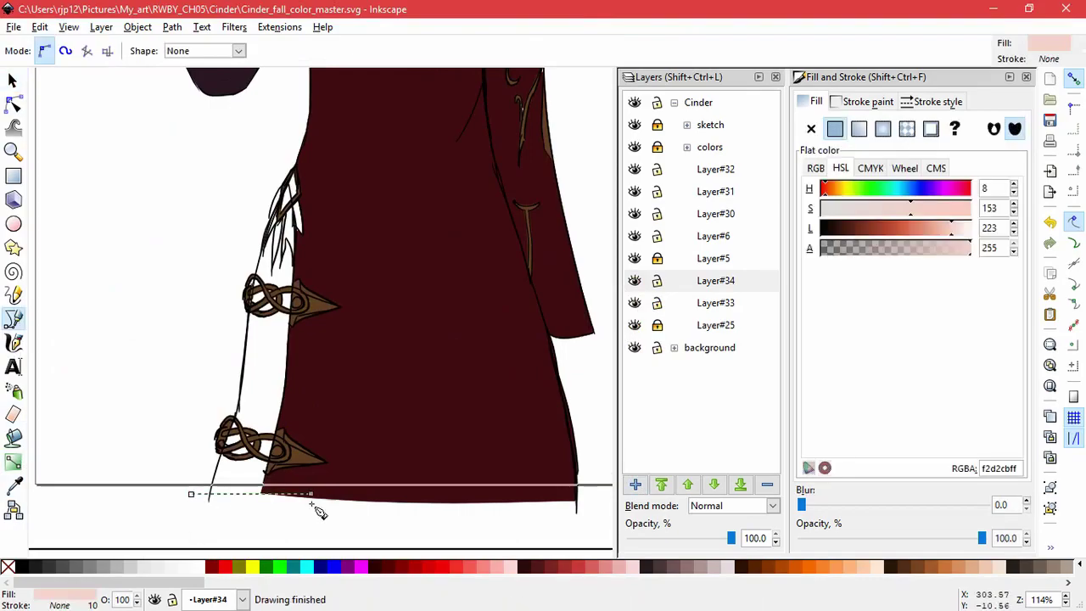
# Give the closing line a flat black stroke 1 px wide and remove its fill
pyautogui.click(861, 101)
pyautogui.click(835, 128)
pyautogui.click(816, 101)
pyautogui.click(811, 128)
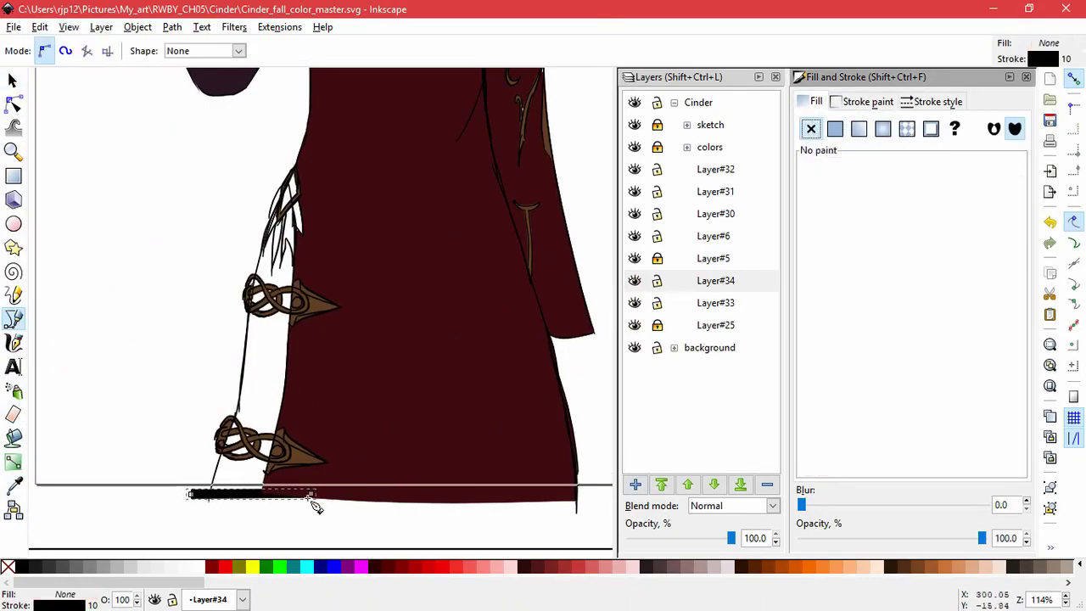
pyautogui.click(932, 101)
pyautogui.tripleClick(894, 127)
pyautogui.write('1')
pyautogui.press('Return')
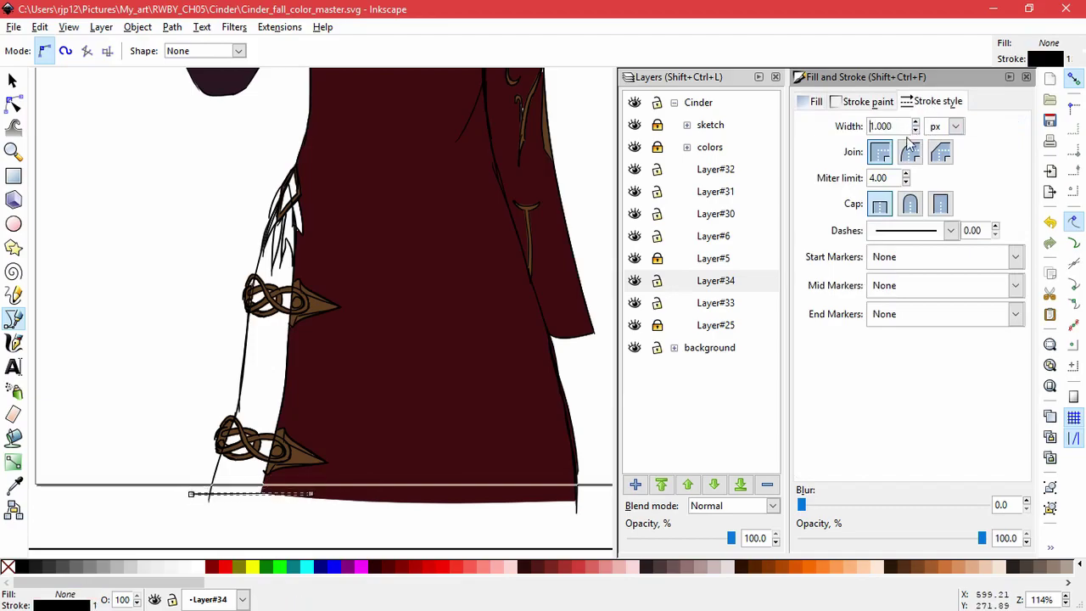
# Bucket-fill the torn stocking area just above the upper leg ornament and remove the new fill's stroke
pyautogui.click(13, 437)
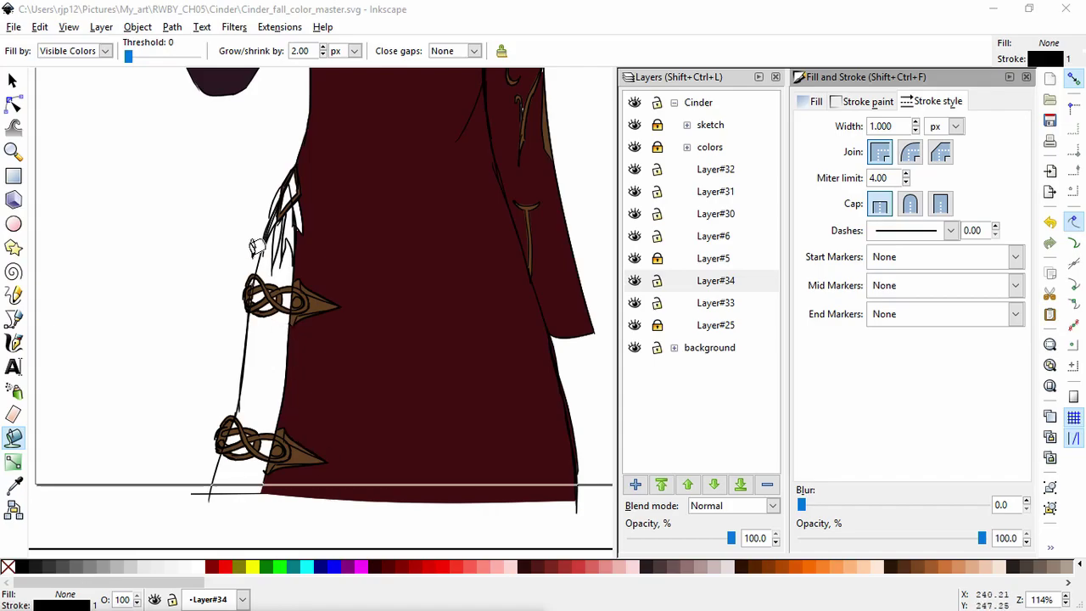
pyautogui.click(260, 268)
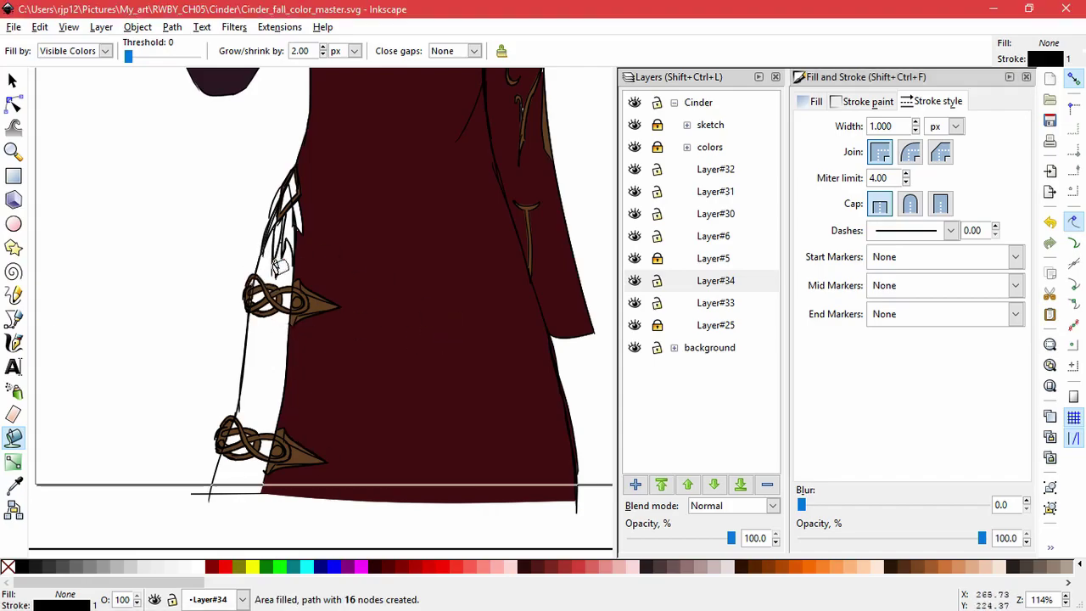
pyautogui.click(857, 102)
pyautogui.click(812, 102)
pyautogui.click(836, 130)
pyautogui.click(851, 103)
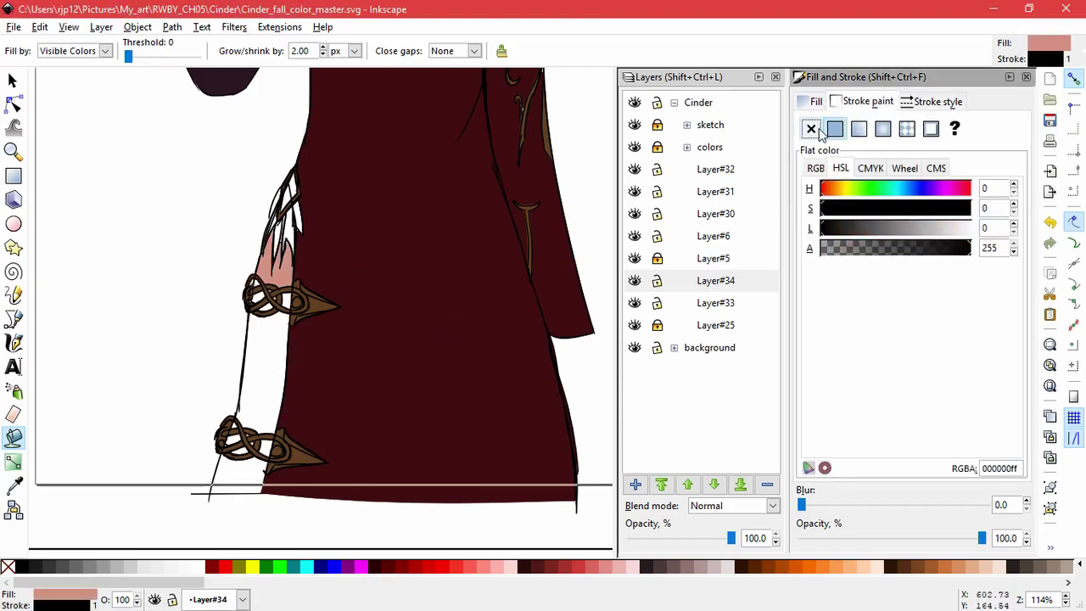
pyautogui.click(814, 130)
# Set the stocking shape's flat fill colour to 220910ff
pyautogui.click(832, 102)
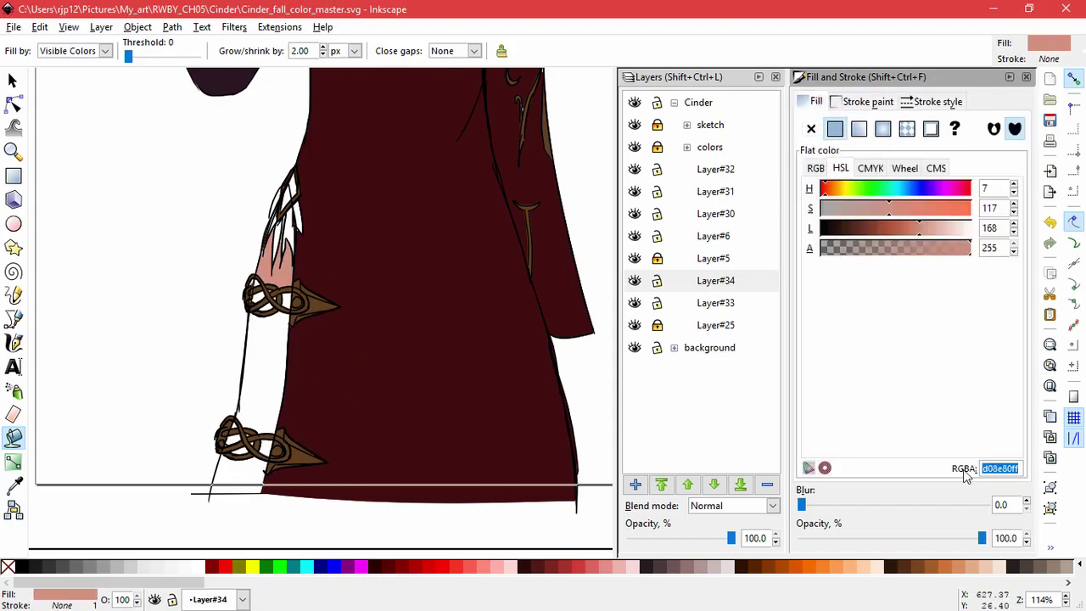
pyautogui.write('220910ff')
pyautogui.press('Return')
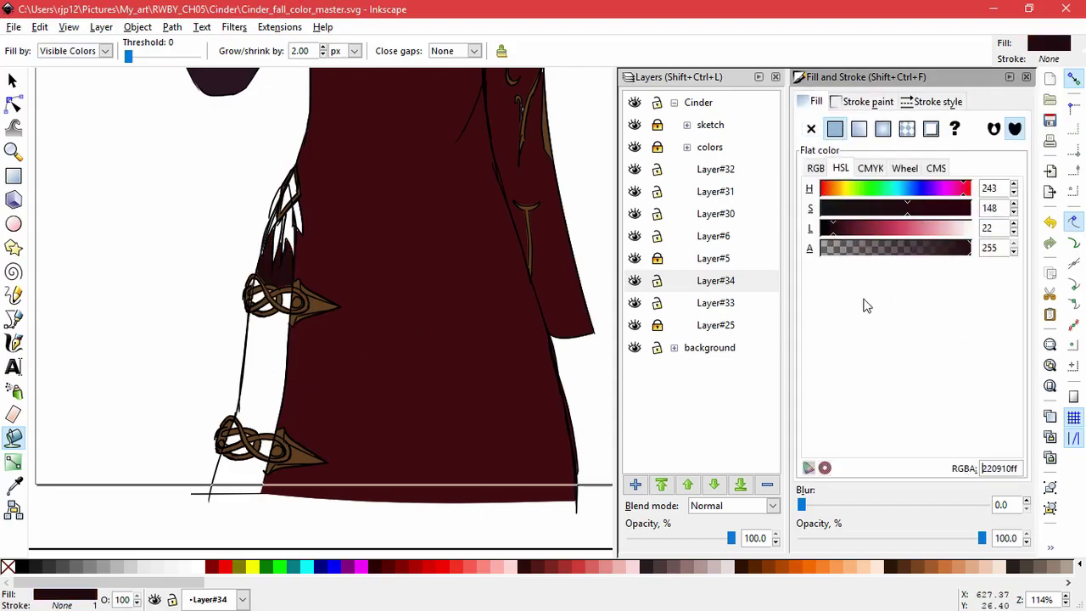
# Bucket-fill the gaps between the bands of the upper leg ornament, unioning them with the stocking fill
pyautogui.scroll(3, 276, 286)
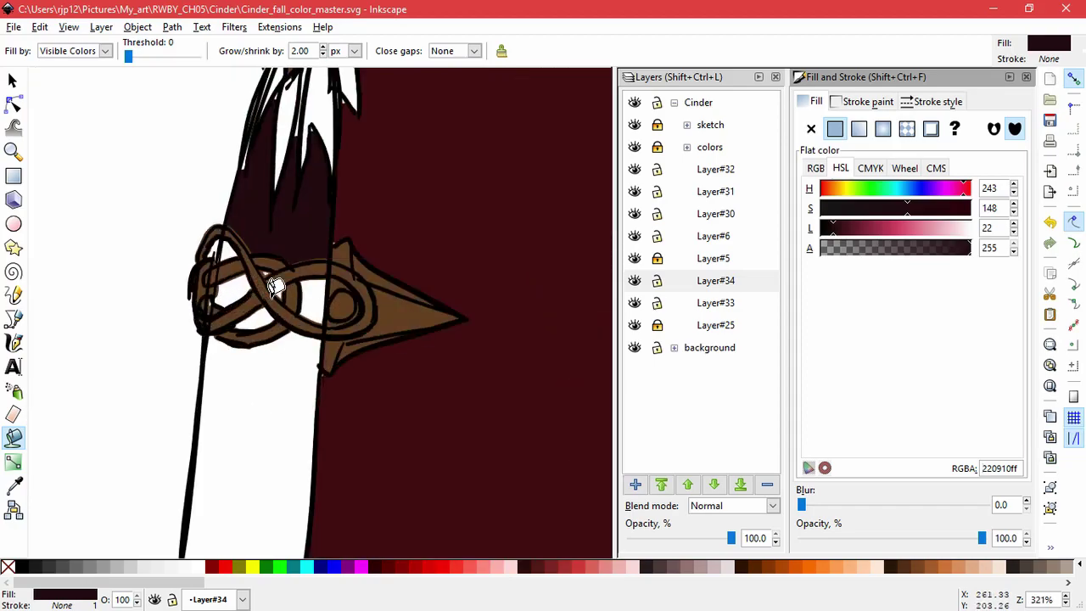
pyautogui.keyDown('shift'); pyautogui.click(261, 318); pyautogui.keyUp('shift')
pyautogui.keyDown('shift'); pyautogui.click(241, 316); pyautogui.keyUp('shift')
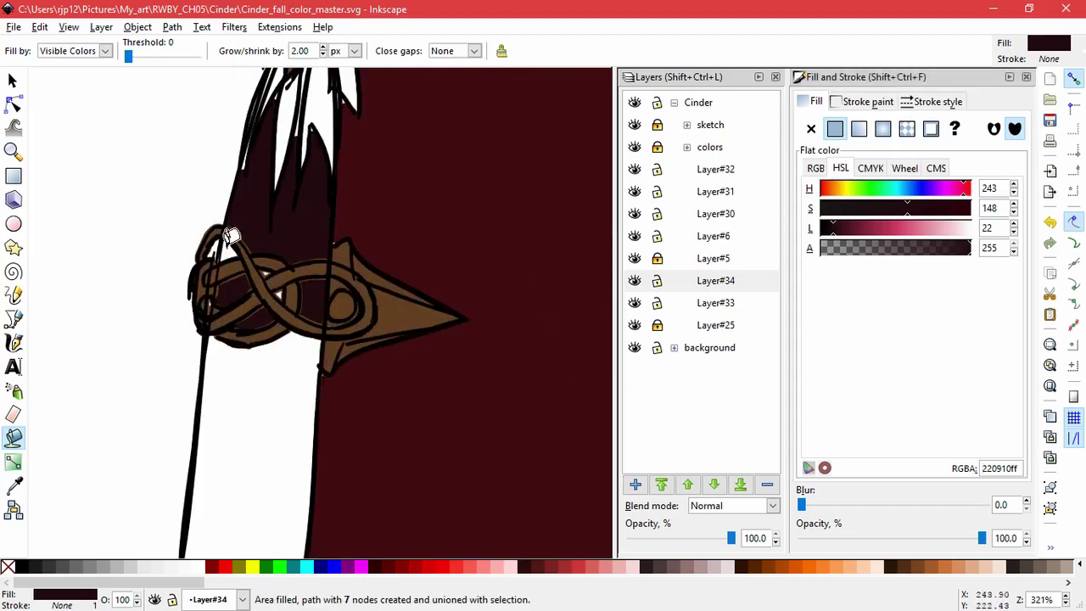
pyautogui.scroll(2, 286, 289)
pyautogui.scroll(1, 268, 303)
pyautogui.keyDown('shift'); pyautogui.click(295, 272); pyautogui.keyUp('shift')
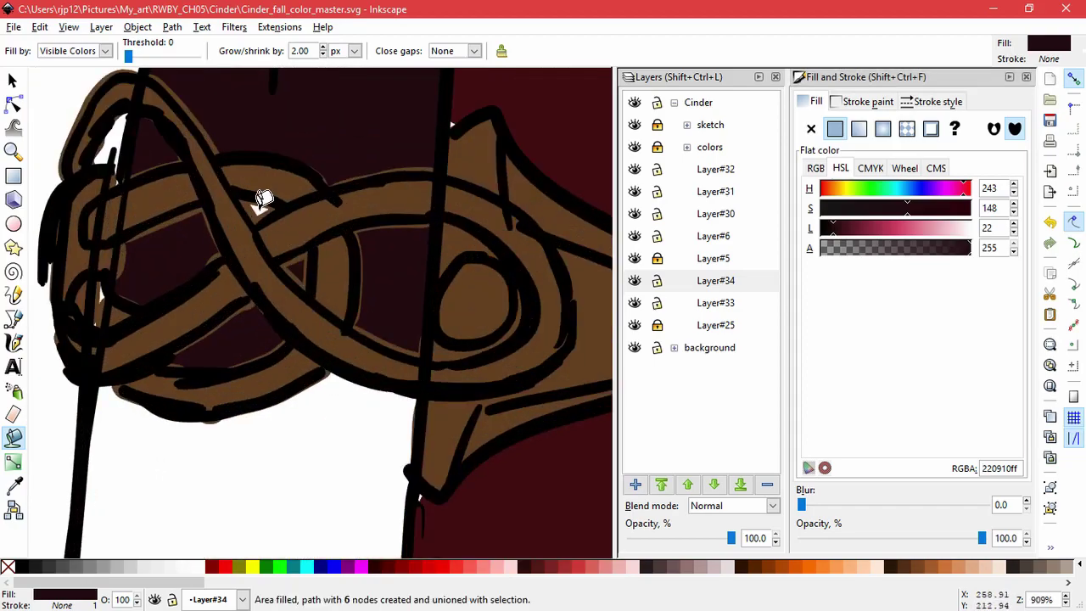
# Bucket-fill the leg section between the two ornaments, unioning it with the stocking fill
pyautogui.click(12, 102)
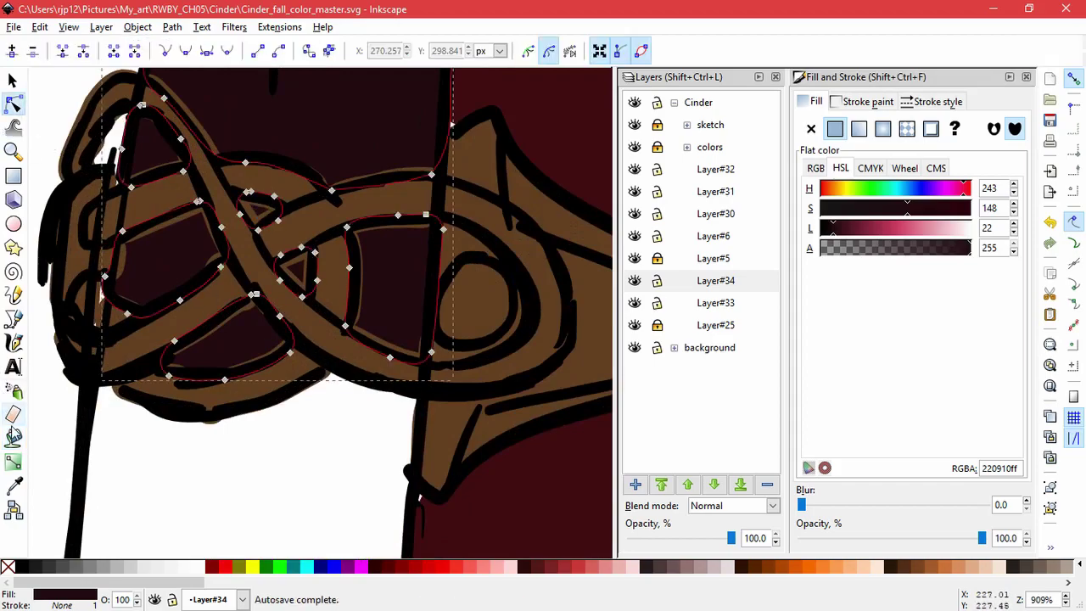
pyautogui.click(13, 438)
pyautogui.scroll(-4, 257, 458)
pyautogui.keyDown('shift'); pyautogui.click(271, 285); pyautogui.keyUp('shift')
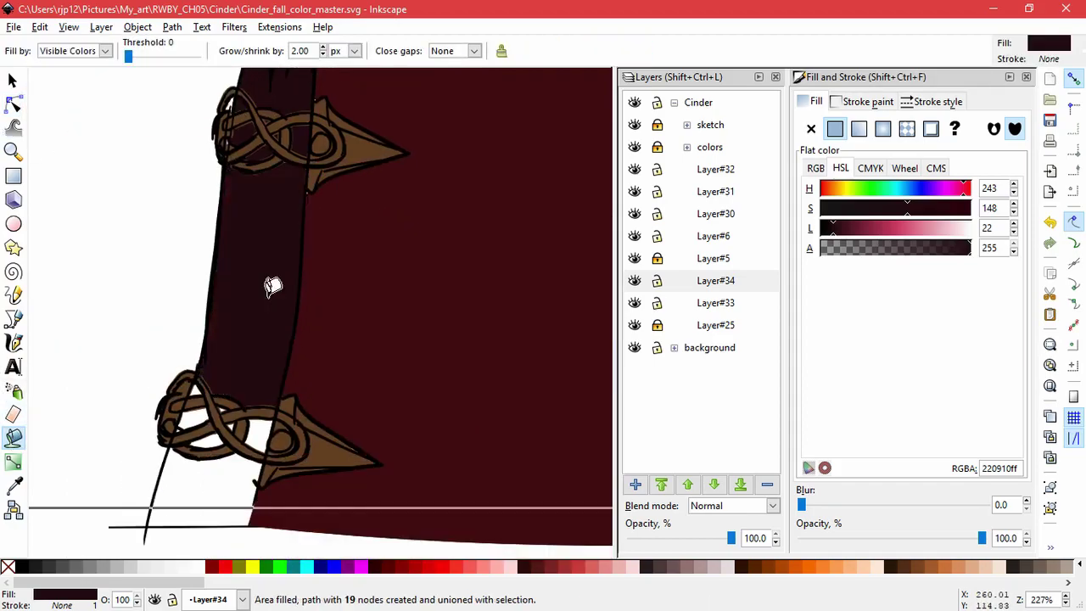
# Bucket-fill all the gaps between the bands of the lower leg ornament, unioning them with the stocking fill
pyautogui.scroll(1, 242, 433)
pyautogui.keyDown('shift'); pyautogui.click(252, 438); pyautogui.keyUp('shift')
pyautogui.scroll(3, 218, 431)
pyautogui.keyDown('shift'); pyautogui.click(218, 431); pyautogui.keyUp('shift')
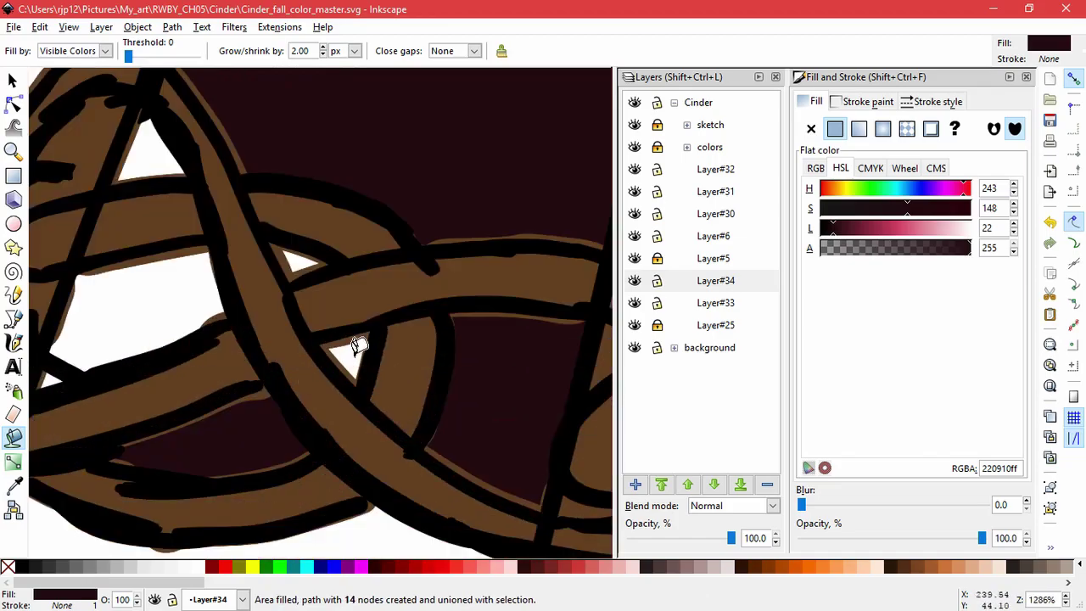
pyautogui.keyDown('shift'); pyautogui.click(359, 347); pyautogui.keyUp('shift')
pyautogui.keyDown('shift'); pyautogui.click(293, 255); pyautogui.keyUp('shift')
pyautogui.keyDown('shift'); pyautogui.click(150, 299); pyautogui.keyUp('shift')
pyautogui.keyDown('shift'); pyautogui.click(152, 163); pyautogui.keyUp('shift')
pyautogui.keyDown('shift'); pyautogui.click(48, 382); pyautogui.keyUp('shift')
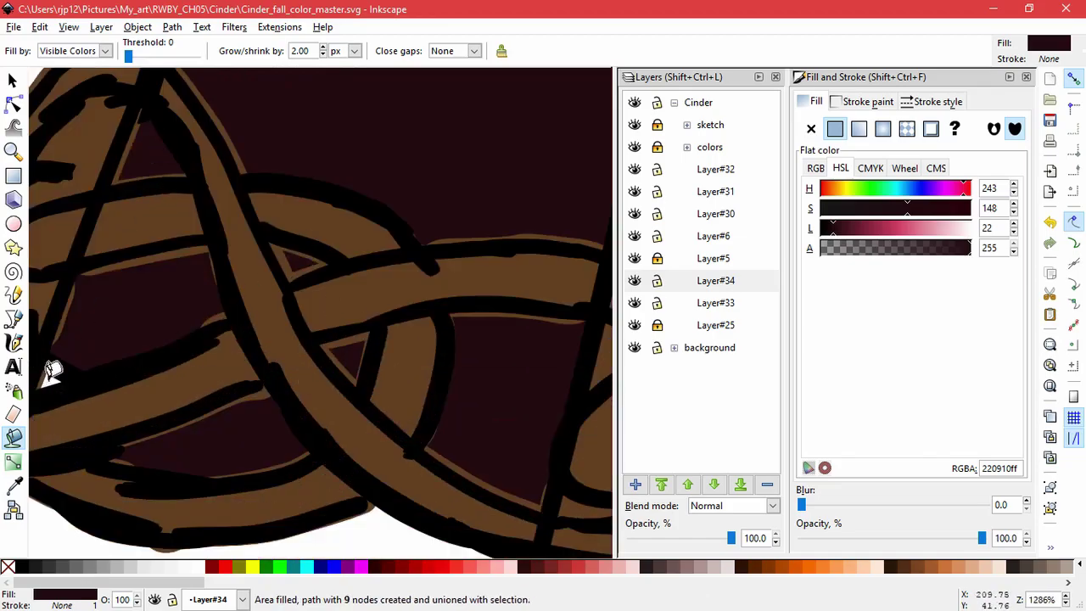
# Bucket-fill the leg section below the lower ornament down to the closing line, unioning it with the stocking fill
pyautogui.scroll(-3, 263, 368)
pyautogui.scroll(-1, 280, 313)
pyautogui.keyDown('shift'); pyautogui.click(246, 291); pyautogui.keyUp('shift')
pyautogui.scroll(-3, 291, 266)
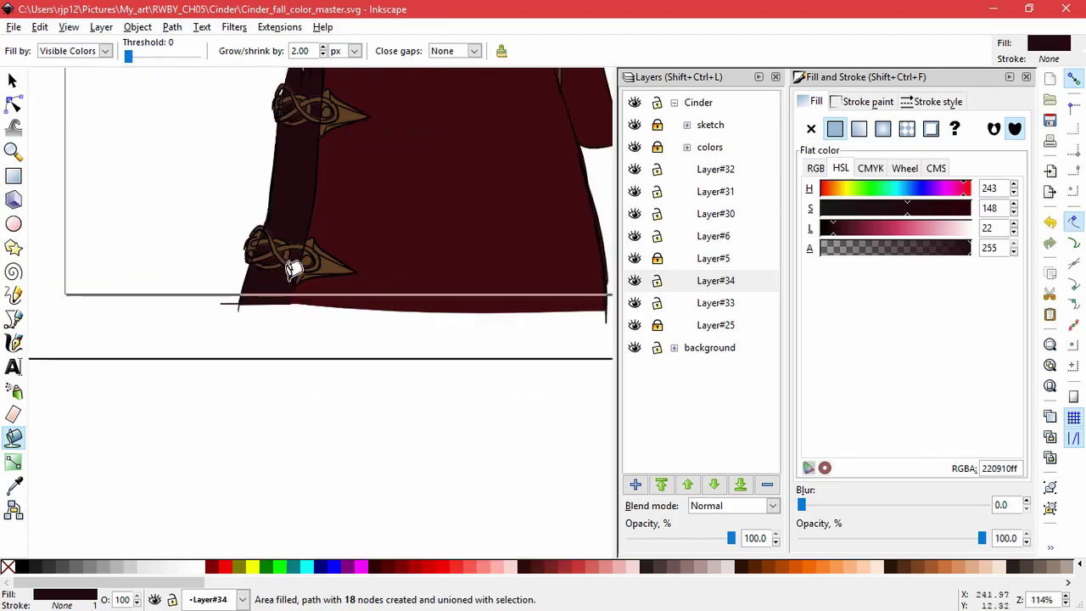
# Give the stocking a linear gradient fill running from its torn upper edge to just below the closing line
pyautogui.click(13, 103)
pyautogui.click(13, 82)
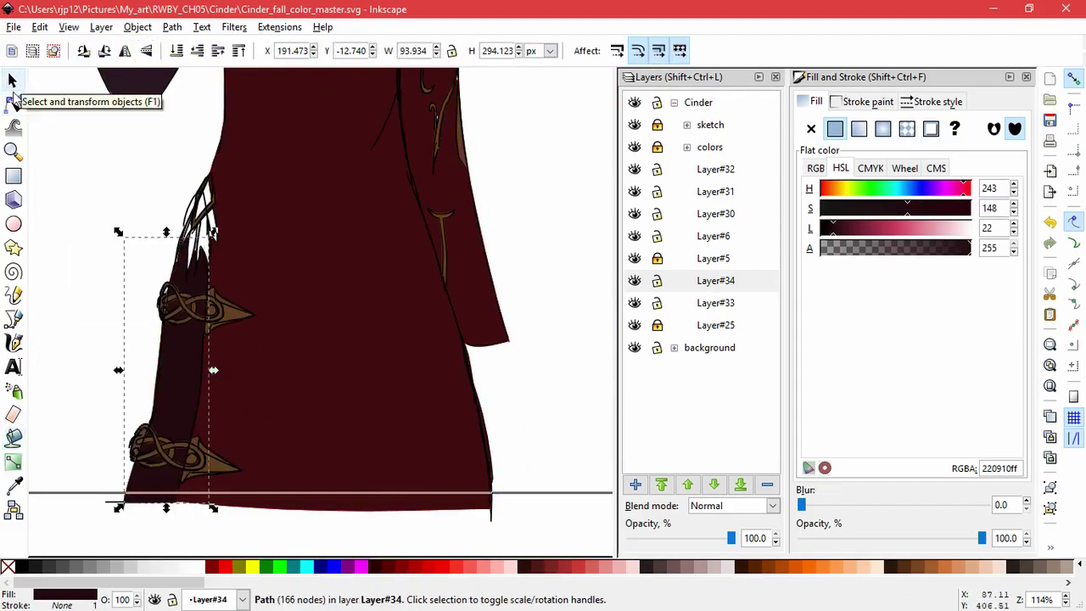
pyautogui.click(13, 103)
pyautogui.click(858, 128)
pyautogui.moveTo(126, 369); pyautogui.dragTo(195, 246)
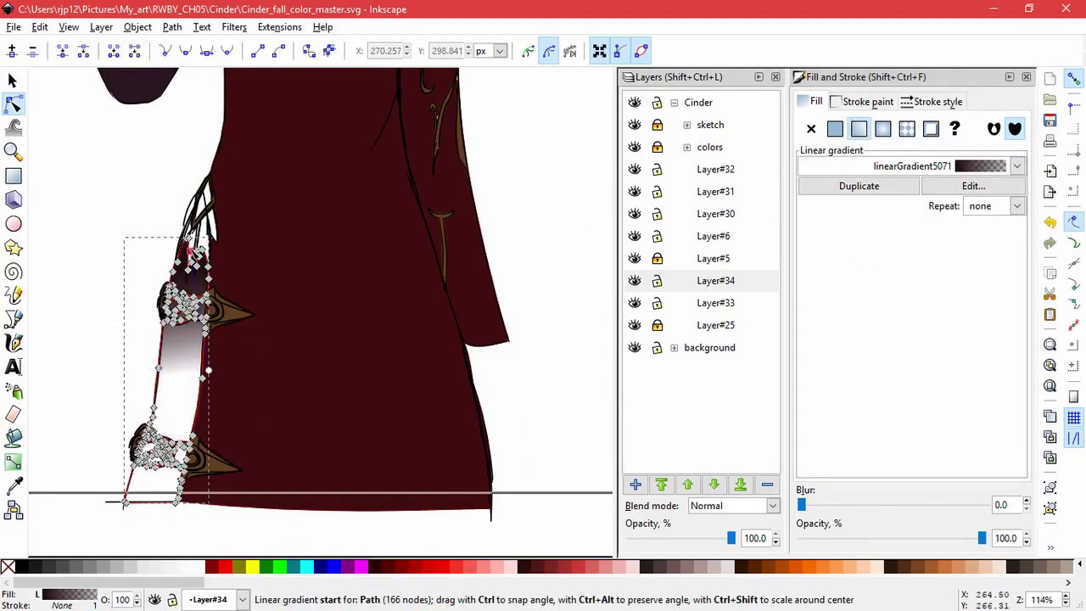
pyautogui.moveTo(213, 377); pyautogui.dragTo(145, 530)
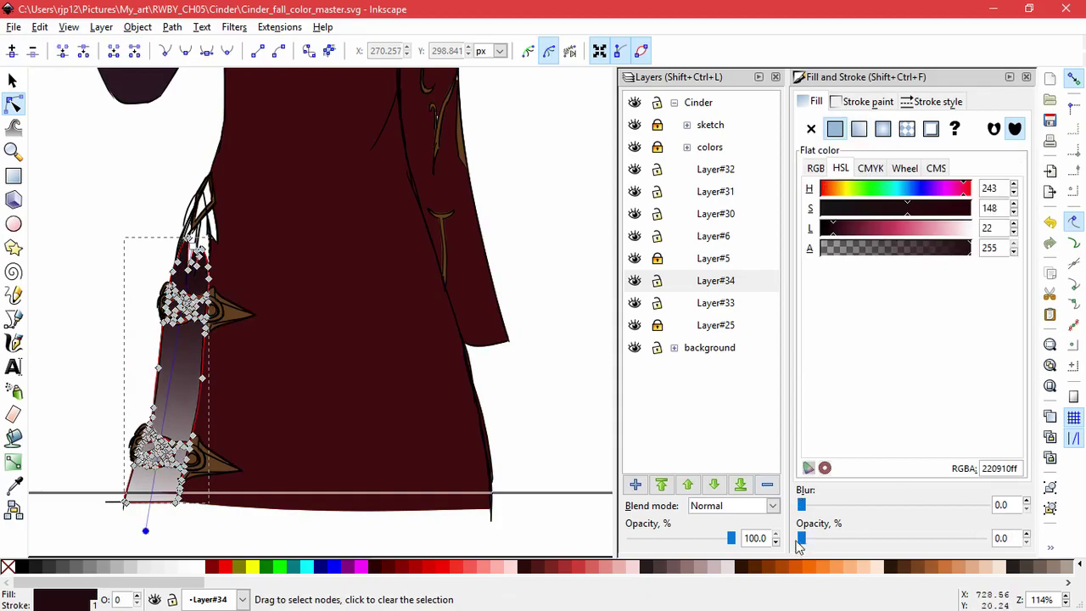
# Make the gradient's end stop fully opaque in 4b212dff, move it closer to the closing line, and deselect the stocking
pyautogui.moveTo(799, 539); pyautogui.dragTo(982, 539)
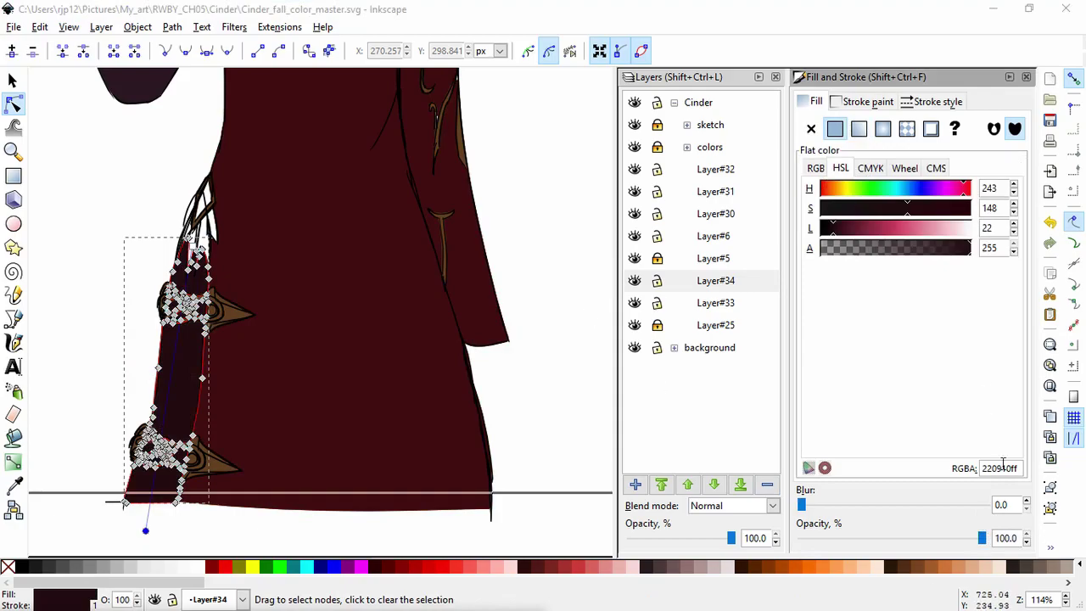
pyautogui.moveTo(1019, 467); pyautogui.dragTo(966, 450)
pyautogui.write('361820ff')
pyautogui.moveTo(146, 531); pyautogui.dragTo(149, 509)
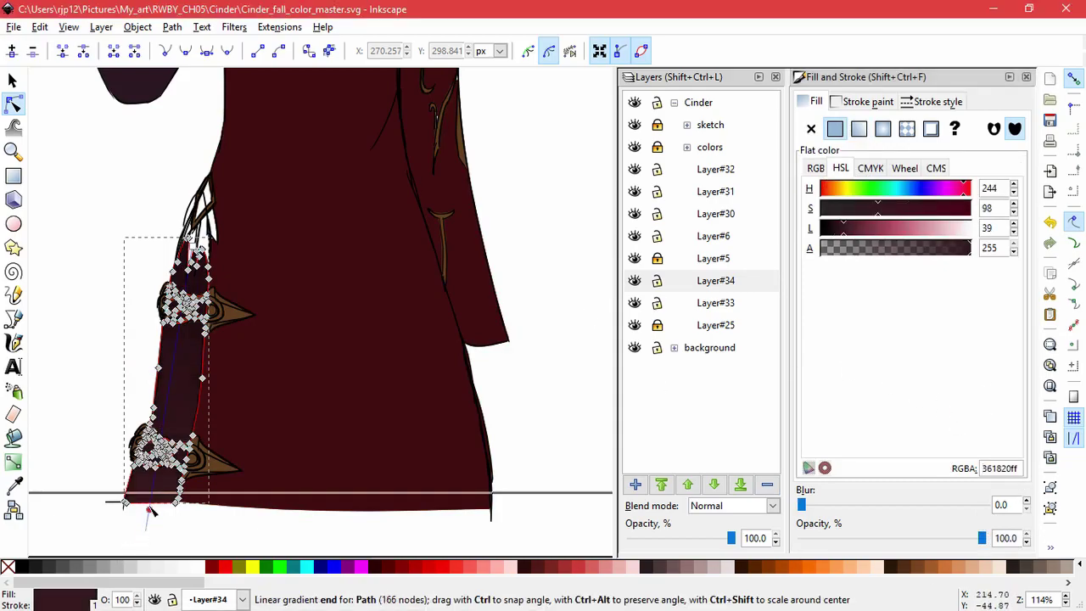
pyautogui.moveTo(848, 229); pyautogui.dragTo(853, 229)
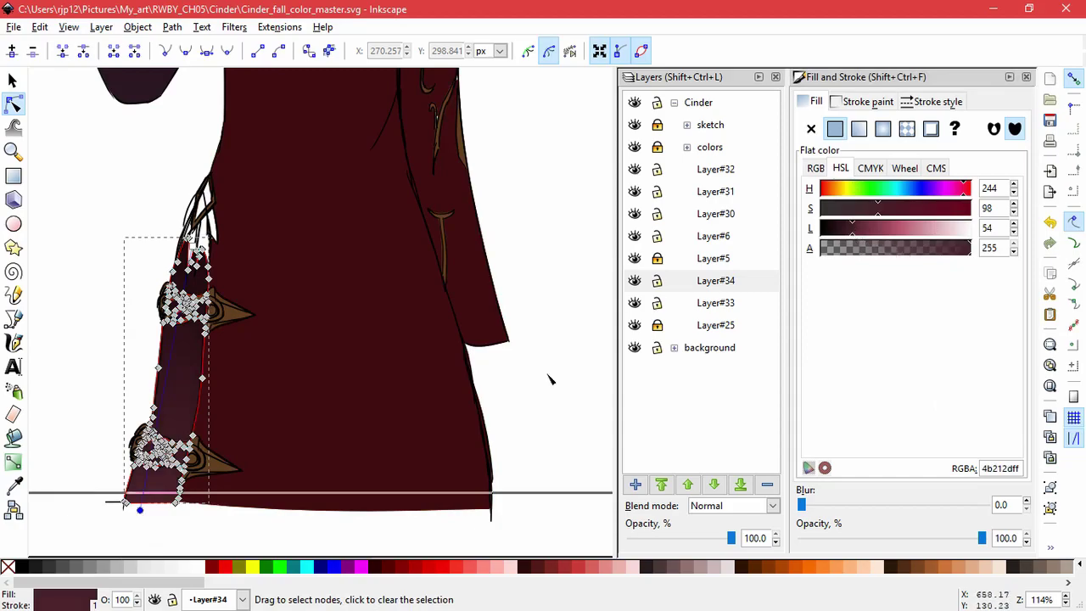
pyautogui.click(548, 407)
# Raise the stocking gradient's start point to the diamond-shaped ornament above the torn edge and deselect the shape
pyautogui.scroll(-3, 547, 417)
pyautogui.scroll(1, 558, 381)
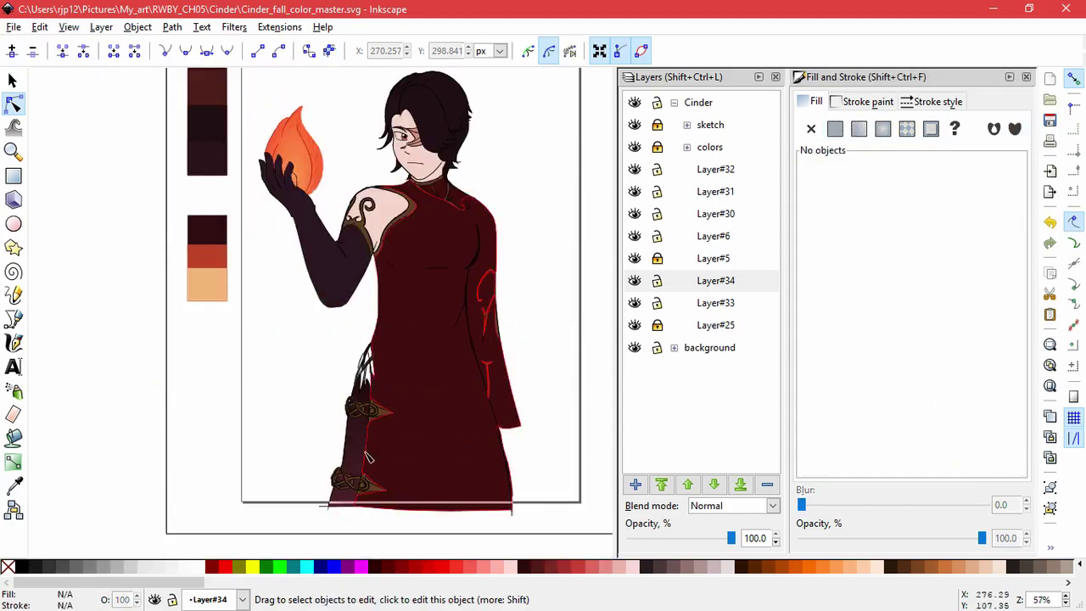
pyautogui.click(365, 374)
pyautogui.click(362, 377)
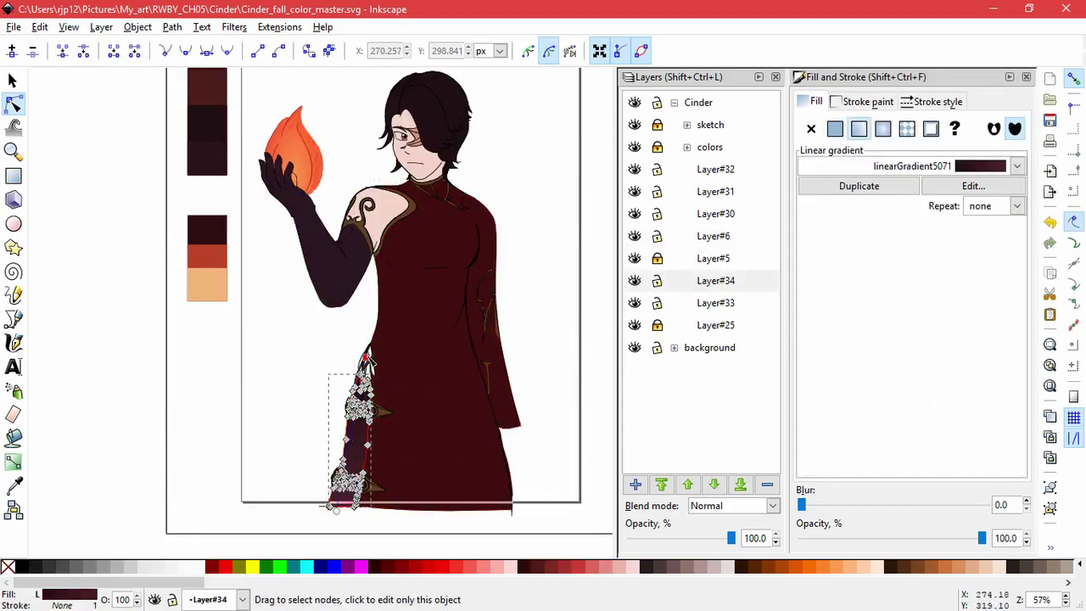
pyautogui.click(520, 371)
pyautogui.click(346, 501)
pyautogui.click(346, 498)
pyautogui.click(599, 376)
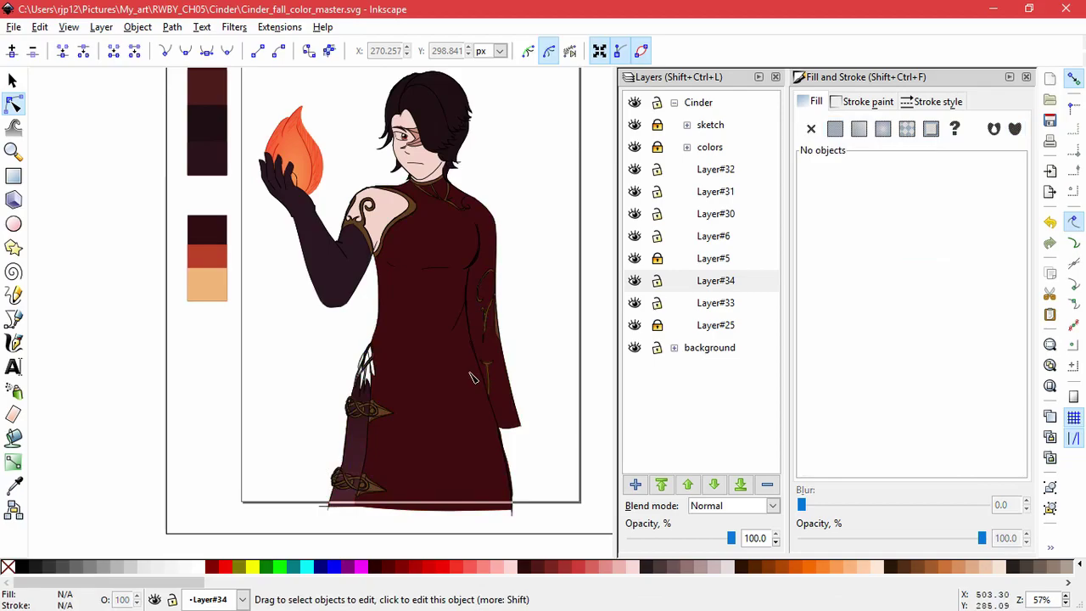
# Bucket-fill the areas inside the diamond-shaped ornament at the dress slit as one unioned shape
pyautogui.keyDown('ctrl'); pyautogui.scroll(6, 378, 367); pyautogui.keyUp('ctrl')
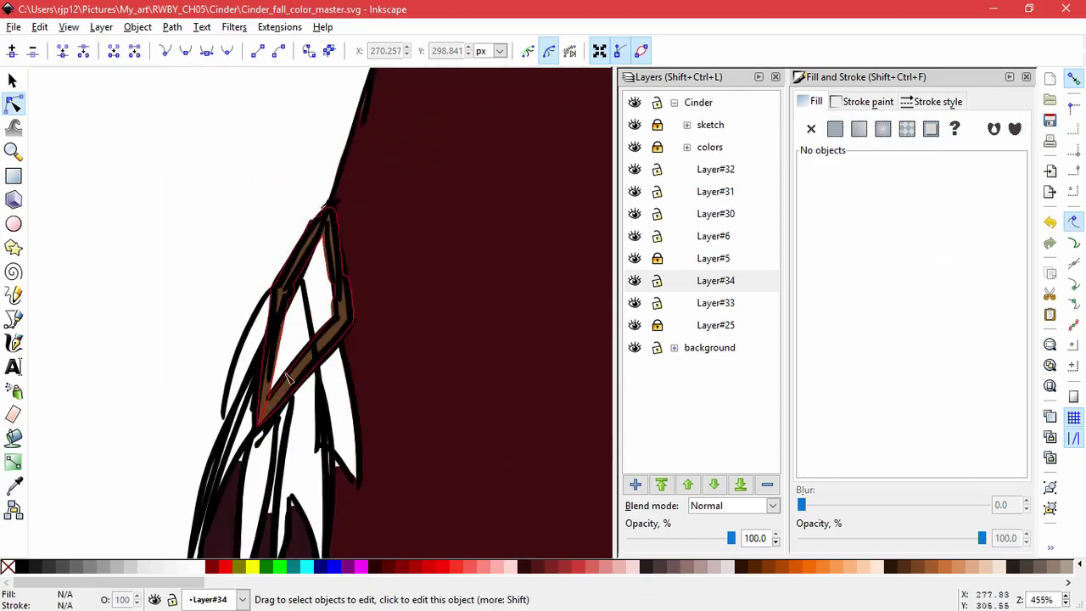
pyautogui.press('super')
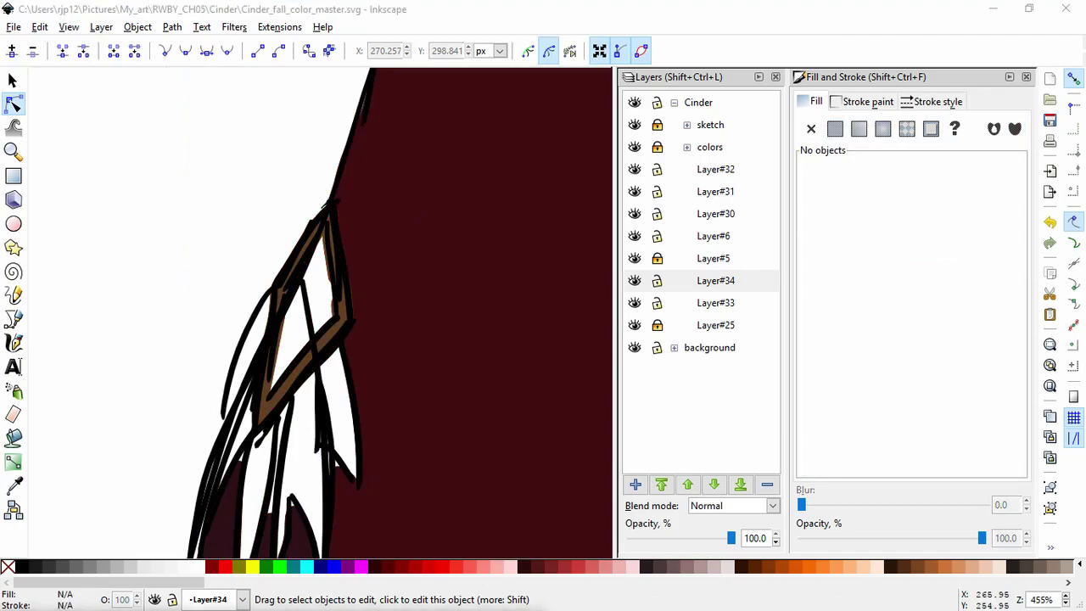
pyautogui.click(14, 438)
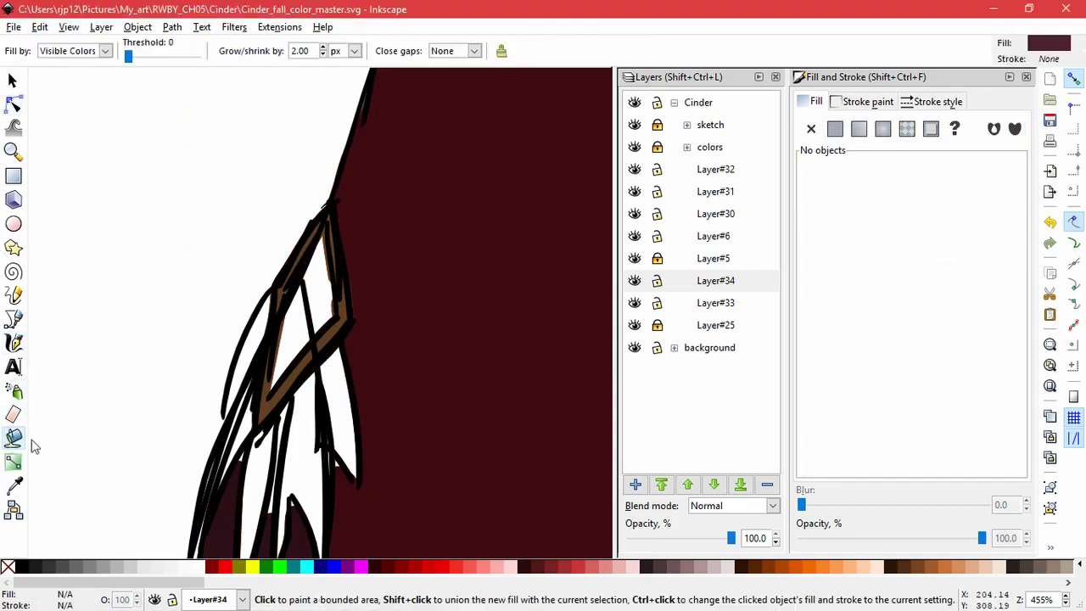
pyautogui.click(322, 268)
pyautogui.keyDown('shift'); pyautogui.click(310, 305); pyautogui.keyUp('shift')
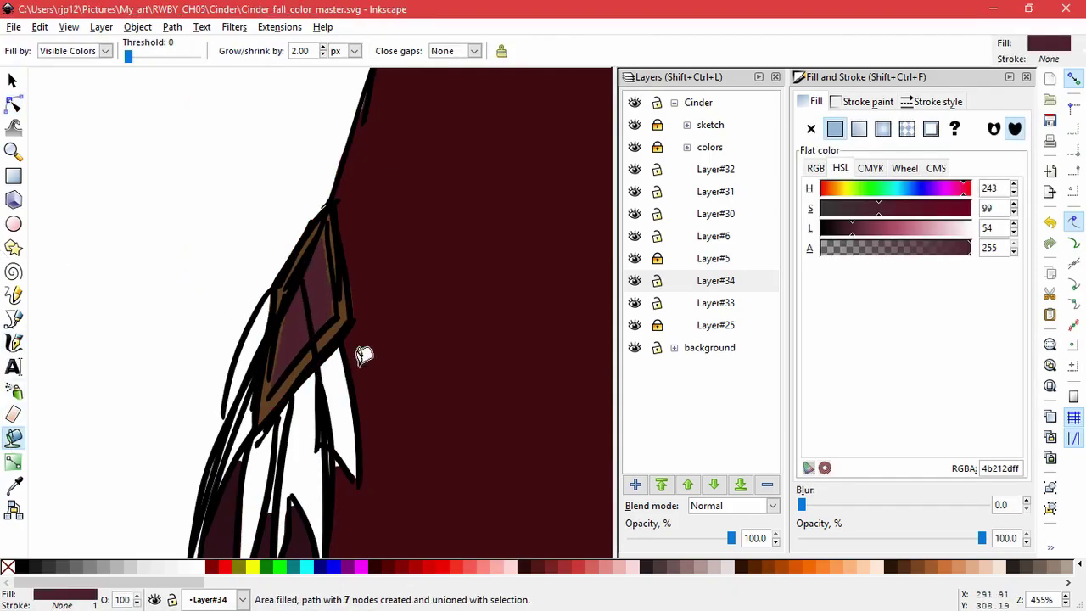
# Set the fill colour inside the diamond-shaped ornament to 110308ff and lighten it to an HSL lightness of 16
pyautogui.doubleClick(1014, 473)
pyautogui.write('110308ff')
pyautogui.press('Return')
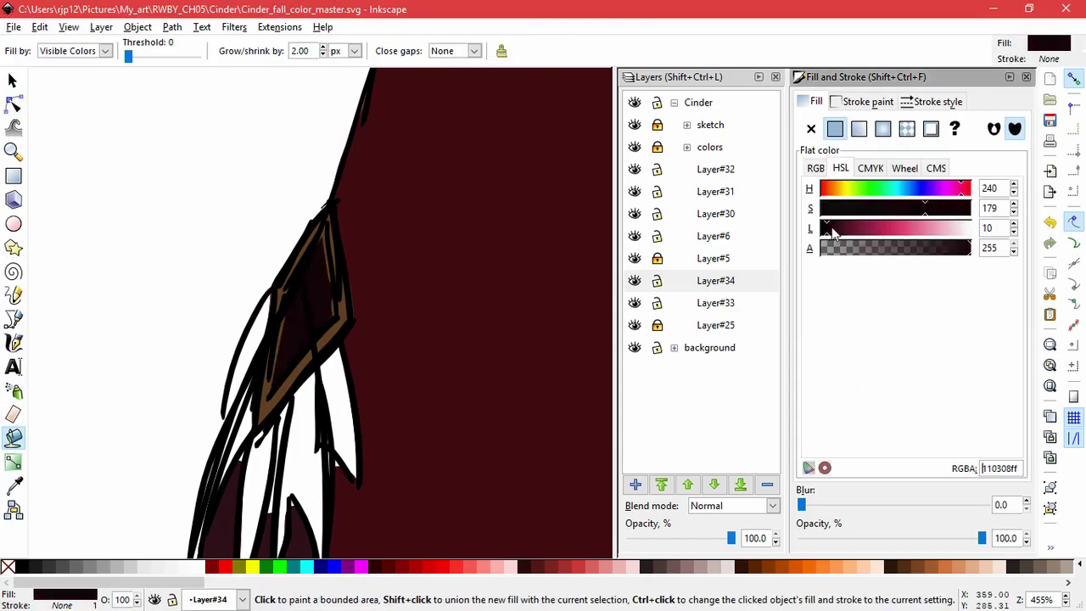
pyautogui.click(830, 228)
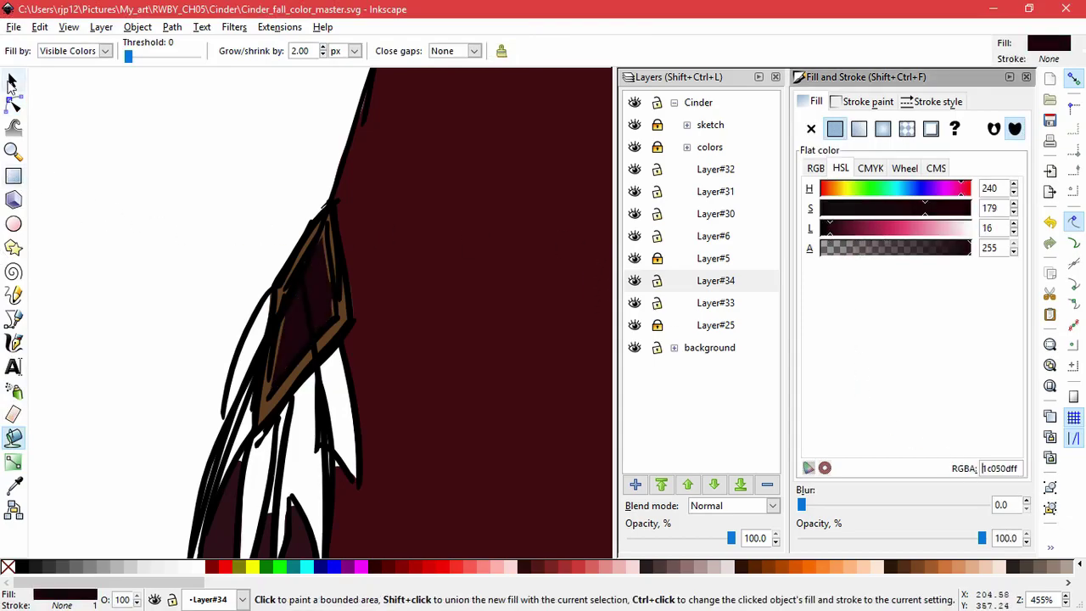
# Deselect the diamond fill and add a new layer with the default name above Layer#34
pyautogui.click(12, 102)
pyautogui.click(138, 164)
pyautogui.click(634, 485)
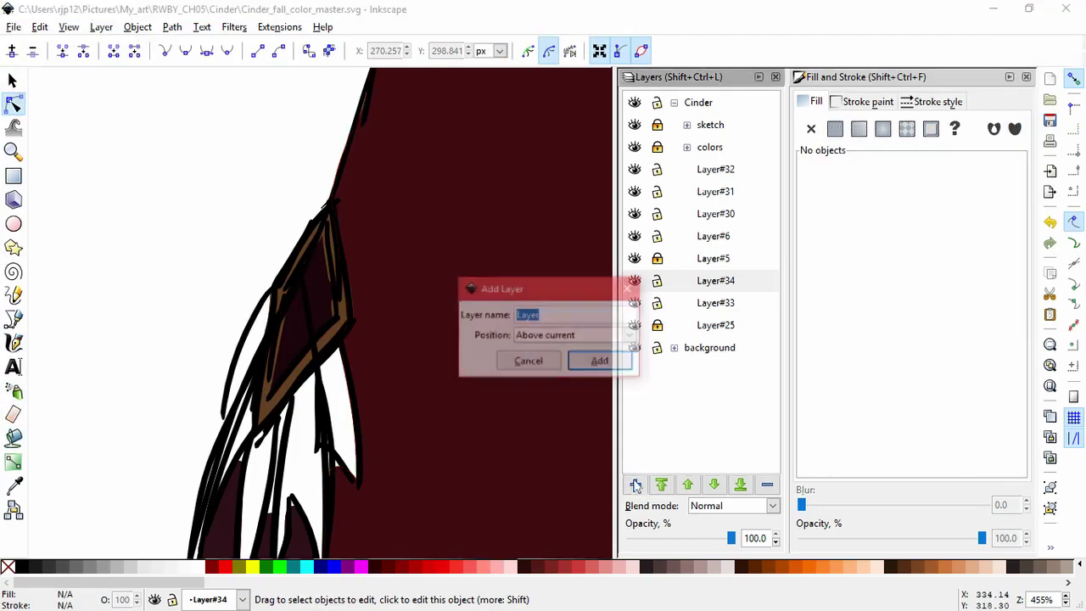
pyautogui.click(575, 359)
# Extend the leftmost torn tip of the stocking fill up into the point of its black outline
pyautogui.scroll(-3, 175, 179)
pyautogui.click(228, 404)
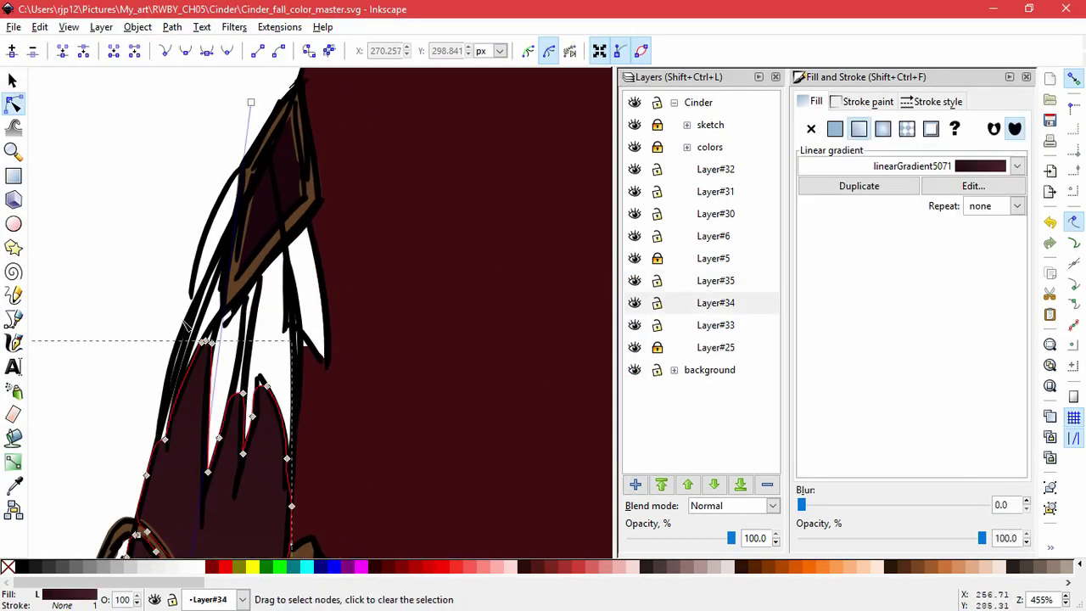
pyautogui.click(208, 339)
pyautogui.scroll(4, 139, 331)
pyautogui.moveTo(422, 362); pyautogui.dragTo(449, 318)
pyautogui.click(231, 358)
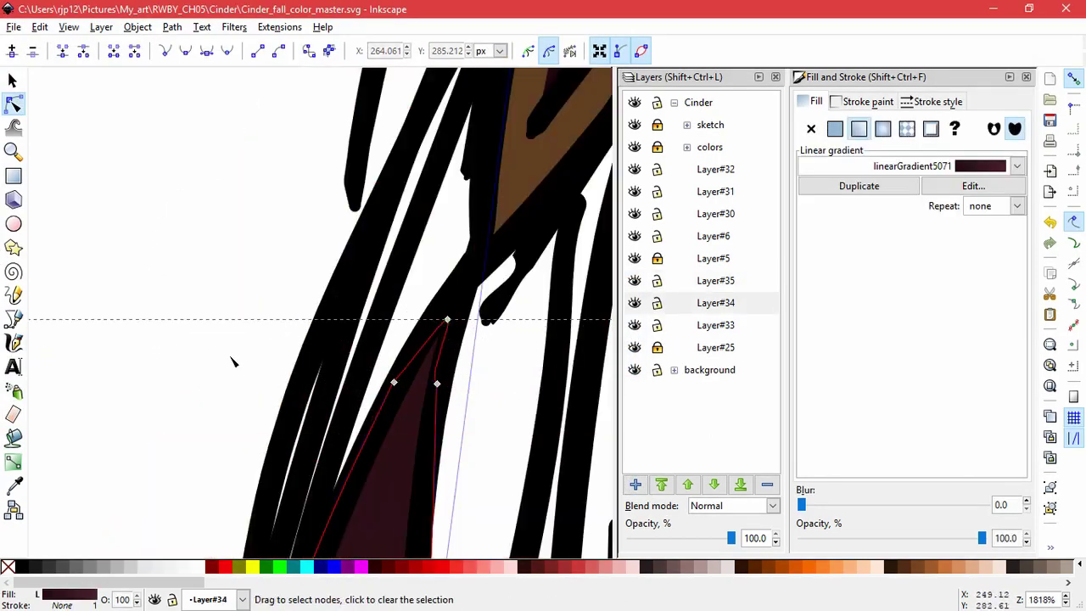
pyautogui.click(229, 360)
# Stretch the middle torn tip of the stocking fill up to the diamond ornament and curve its sides along the outline
pyautogui.scroll(-3, 226, 362)
pyautogui.scroll(1, 371, 464)
pyautogui.click(371, 461)
pyautogui.moveTo(330, 436); pyautogui.dragTo(323, 196)
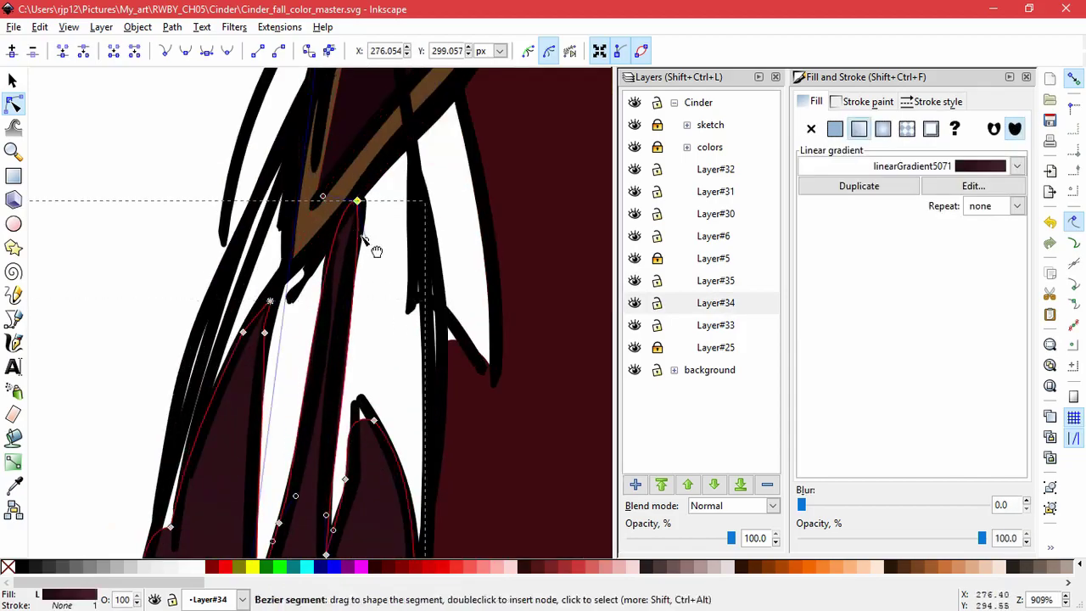
pyautogui.moveTo(366, 240); pyautogui.dragTo(341, 338)
pyautogui.moveTo(296, 496); pyautogui.dragTo(328, 416)
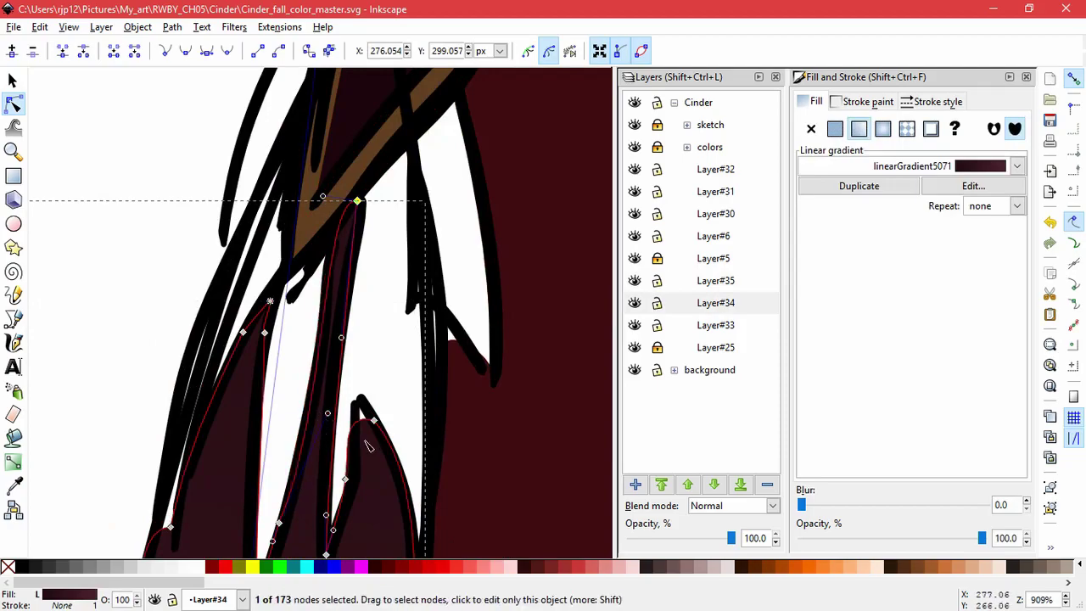
# Move the right torn tip of the stocking fill to its outline's point and adjust the curve beside it
pyautogui.moveTo(373, 420); pyautogui.dragTo(358, 402)
pyautogui.click(360, 415)
pyautogui.click(358, 402)
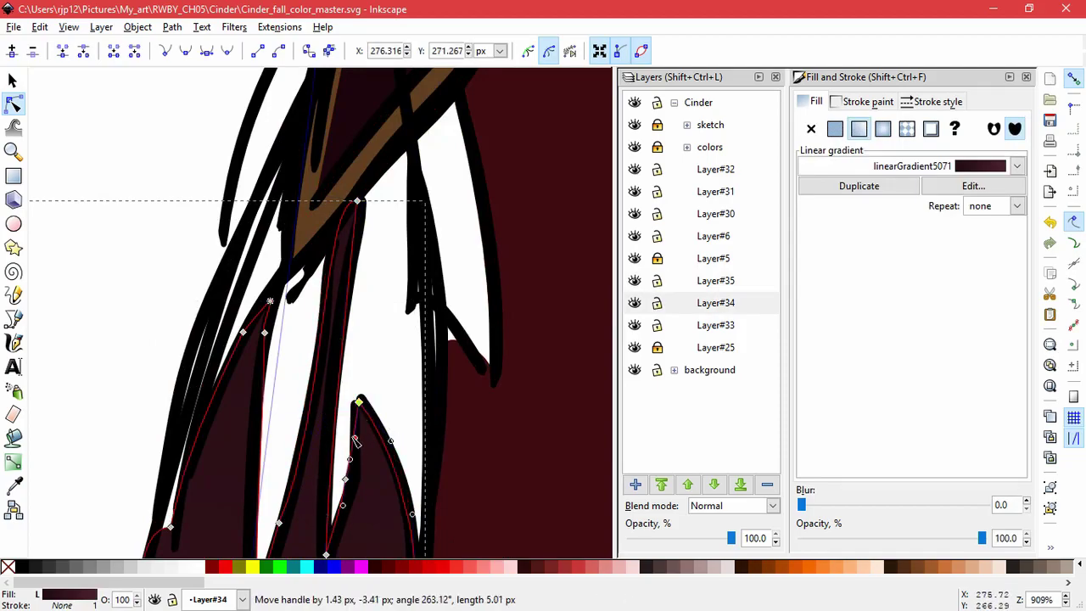
pyautogui.click(104, 391)
# Insert a node on the stocking fill's left edge and move it up between the outline strands beside the leftmost tip
pyautogui.moveTo(170, 526); pyautogui.dragTo(201, 377)
pyautogui.hotkey('ctrl', 'z')
pyautogui.click(151, 475)
pyautogui.moveTo(148, 493); pyautogui.dragTo(181, 307)
pyautogui.moveTo(141, 300); pyautogui.dragTo(223, 439)
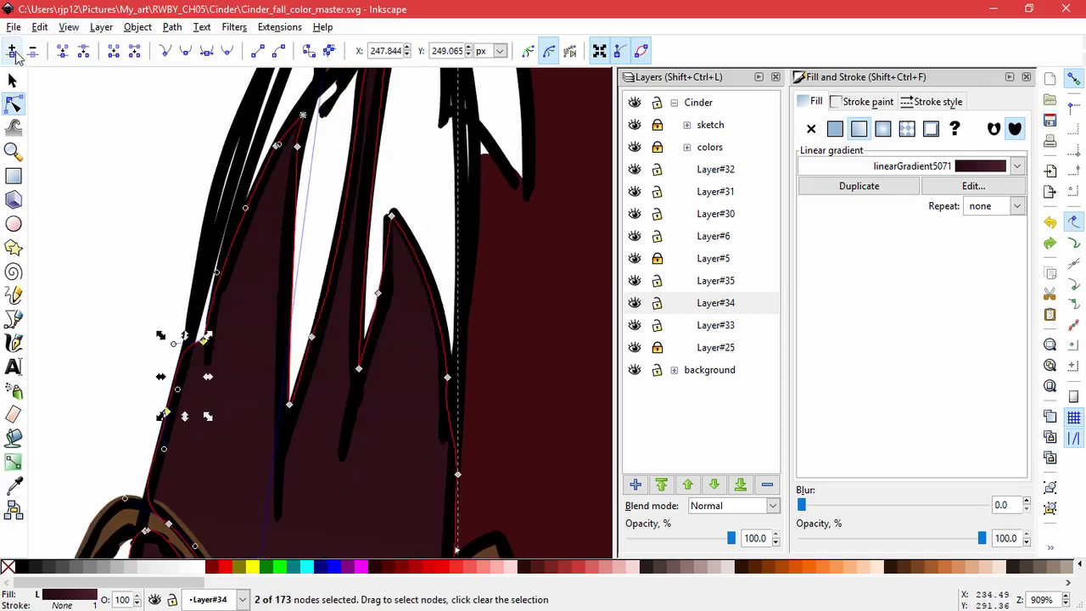
pyautogui.moveTo(178, 370); pyautogui.dragTo(231, 202)
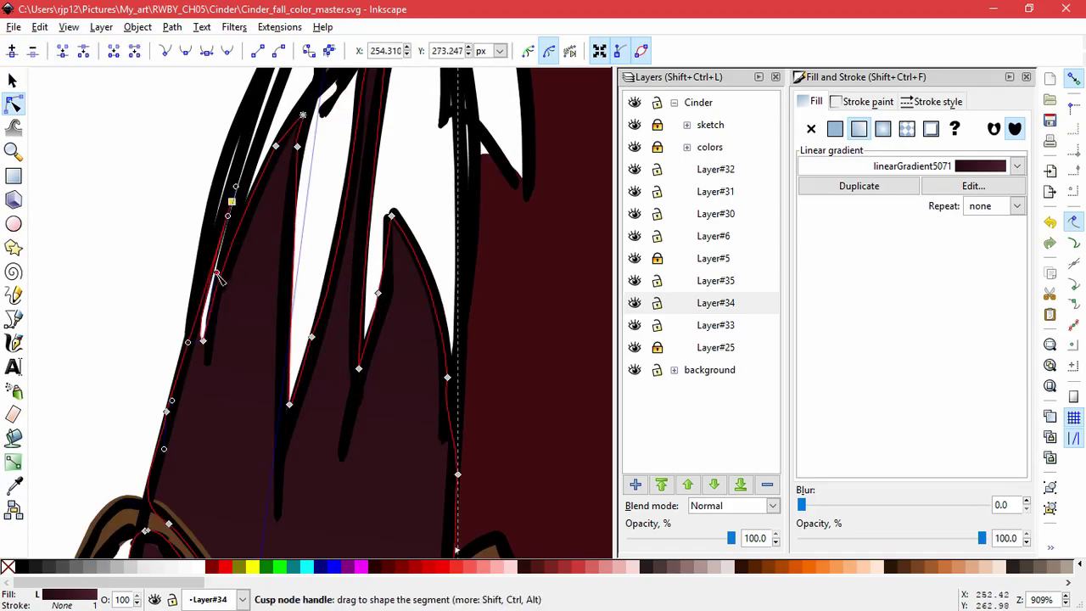
pyautogui.moveTo(199, 307); pyautogui.dragTo(211, 294)
pyautogui.doubleClick(131, 262)
pyautogui.scroll(-1, 144, 264)
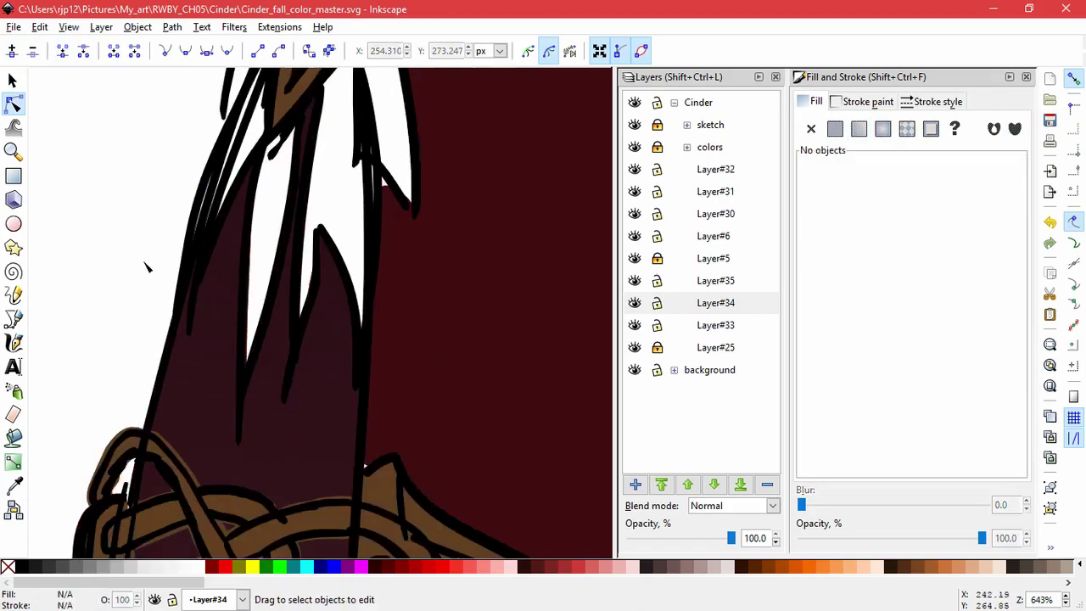
# Reposition two nodes of the dark red dress fill along the torn strip beside the diamond ornament to follow its outline
pyautogui.click(403, 216)
pyautogui.scroll(4, 390, 203)
pyautogui.moveTo(320, 175); pyautogui.dragTo(338, 110)
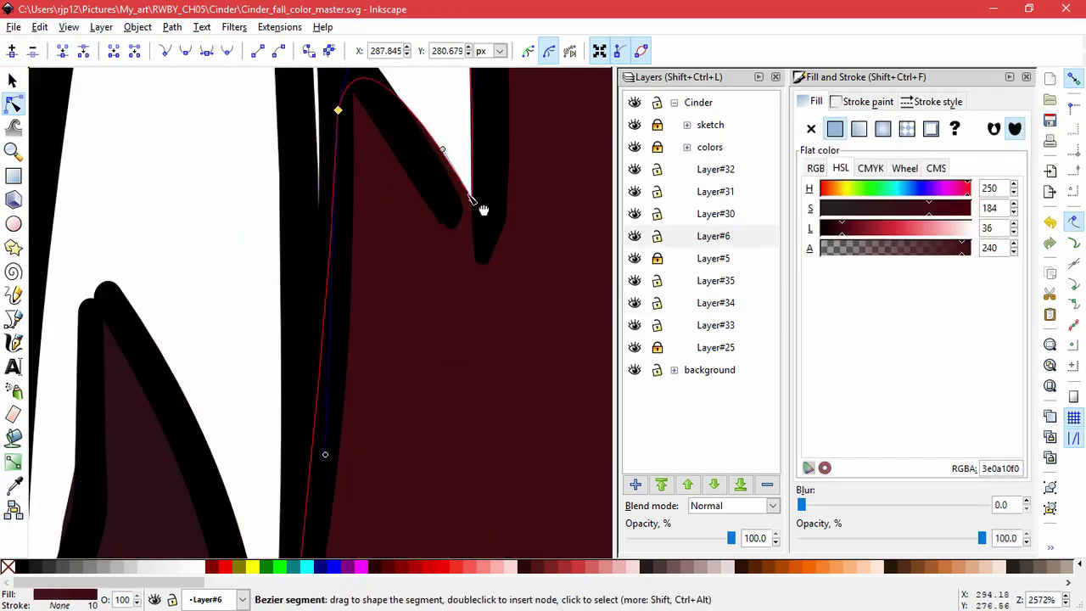
pyautogui.moveTo(473, 200); pyautogui.dragTo(481, 245)
pyautogui.scroll(-4, 410, 302)
pyautogui.click(173, 215)
pyautogui.press('space')
pyautogui.scroll(-4, 171, 212)
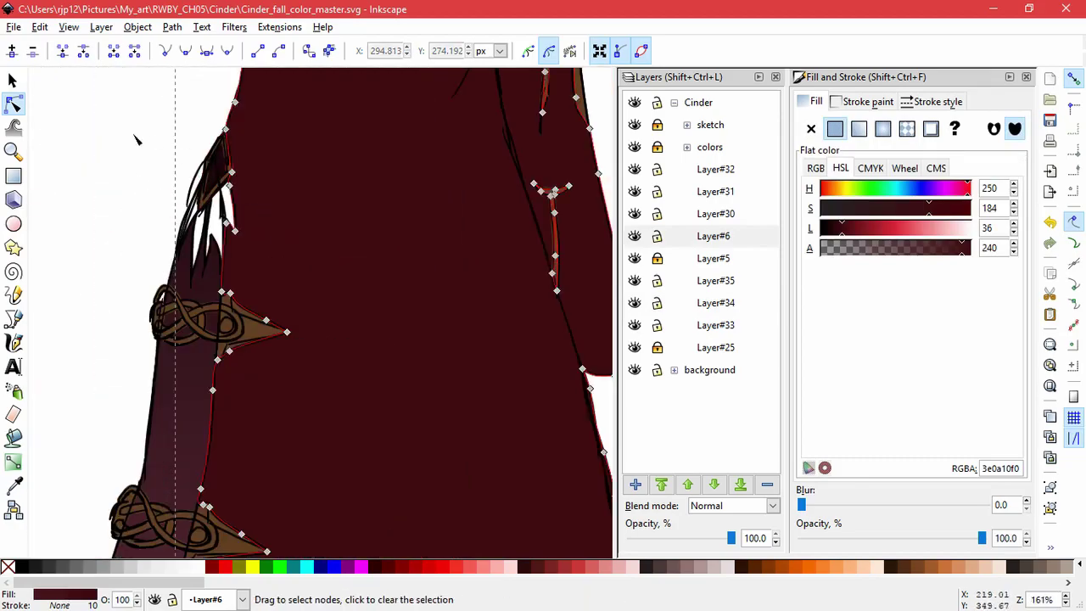
pyautogui.click(135, 141)
# Move the dress fill's nodes at the upper and lower corners of the upper spiked clasp onto the stocking's black outline
pyautogui.moveTo(137, 197); pyautogui.dragTo(178, 332)
pyautogui.click(303, 448)
pyautogui.scroll(5, 213, 368)
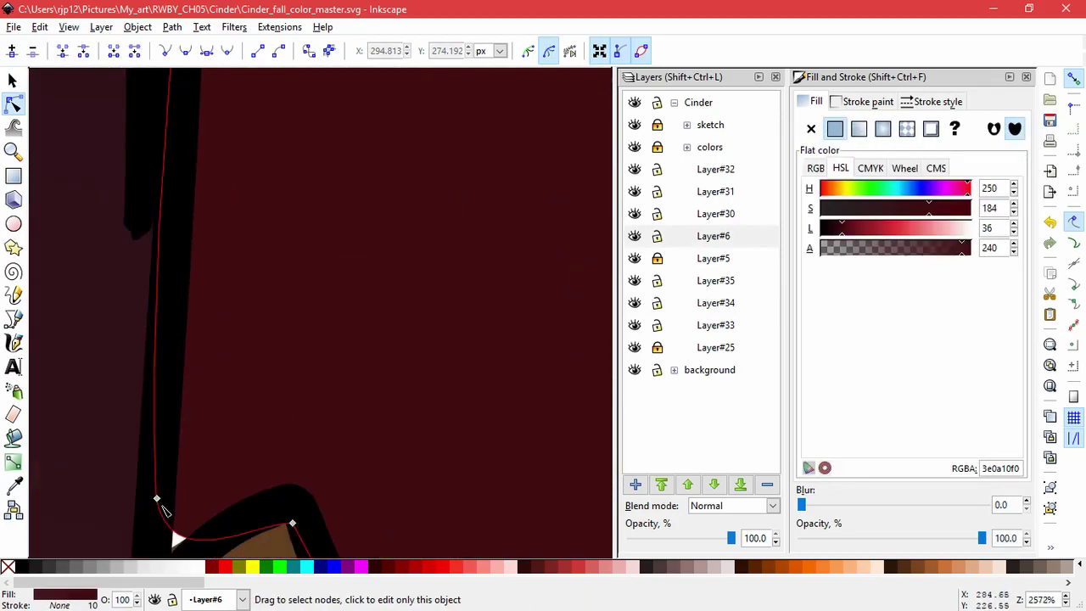
pyautogui.moveTo(150, 531); pyautogui.dragTo(152, 520)
pyautogui.scroll(-1, 91, 439)
pyautogui.press('space')
pyautogui.moveTo(90, 439); pyautogui.dragTo(300, 207)
pyautogui.moveTo(315, 545); pyautogui.dragTo(359, 396)
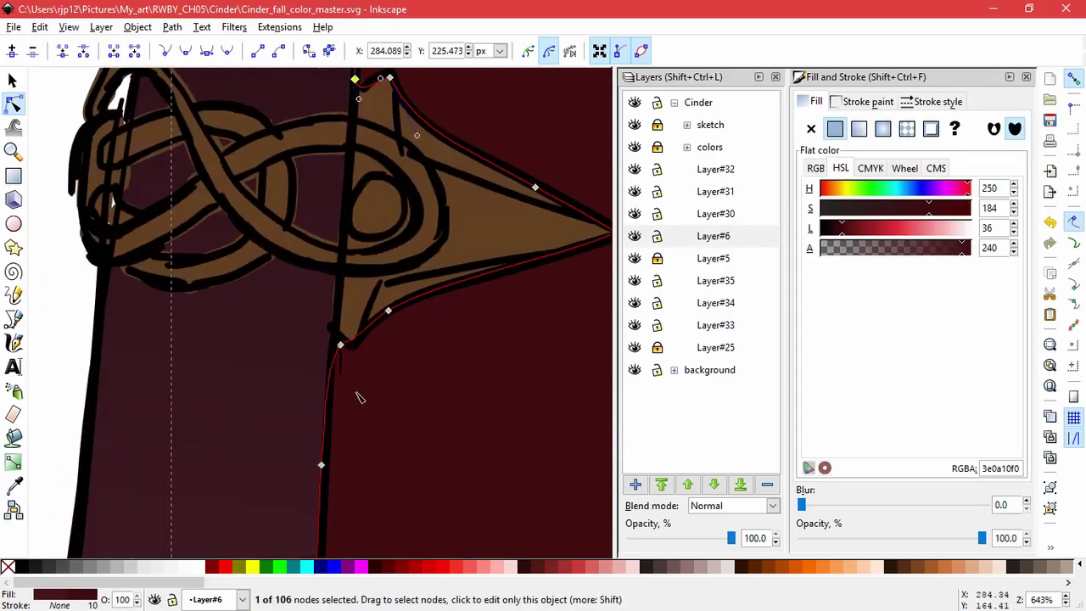
pyautogui.scroll(3, 339, 342)
pyautogui.moveTo(354, 354); pyautogui.dragTo(341, 334)
pyautogui.scroll(-4, 243, 316)
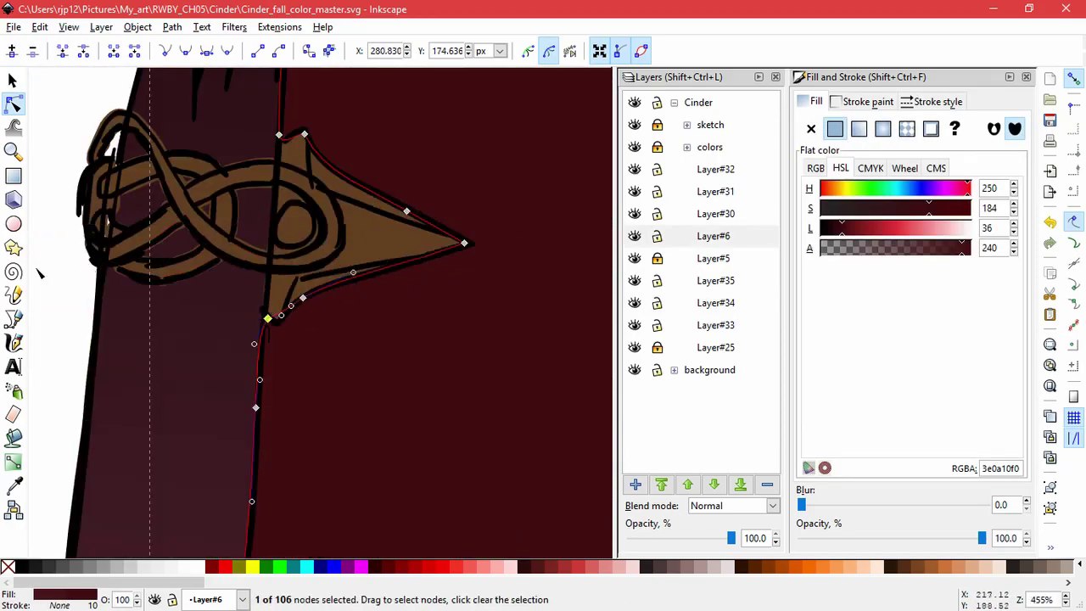
pyautogui.doubleClick(39, 266)
# Delete the brown fill's nodes around the white gap inside the upper clasp's left loop
pyautogui.press('space')
pyautogui.moveTo(70, 208); pyautogui.dragTo(111, 313)
pyautogui.scroll(1, 106, 311)
pyautogui.scroll(2, 116, 294)
pyautogui.click(235, 227)
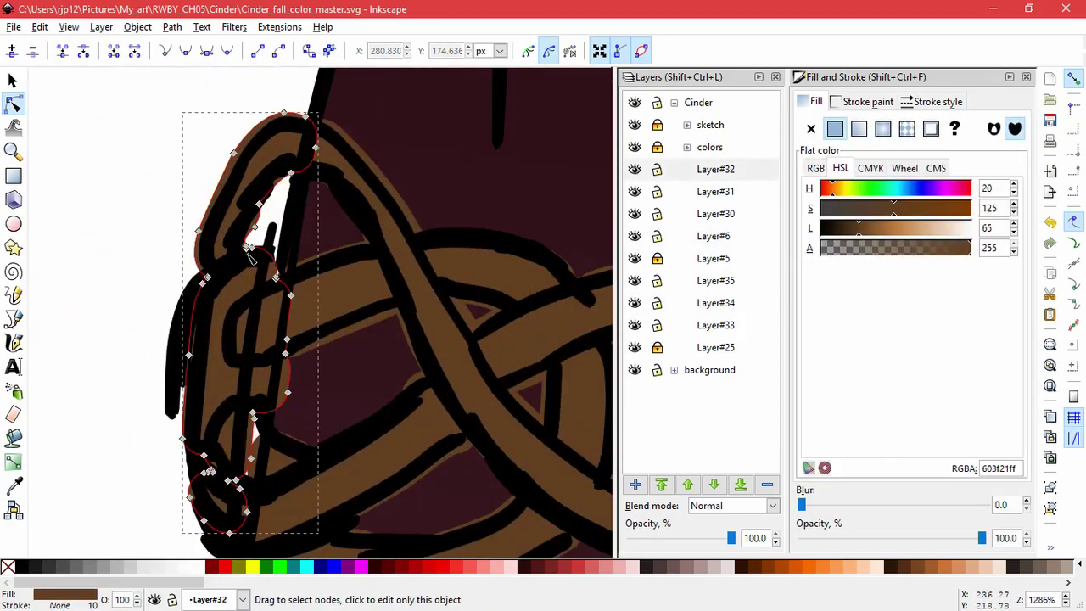
pyautogui.moveTo(229, 192); pyautogui.dragTo(282, 267)
pyautogui.press('Delete')
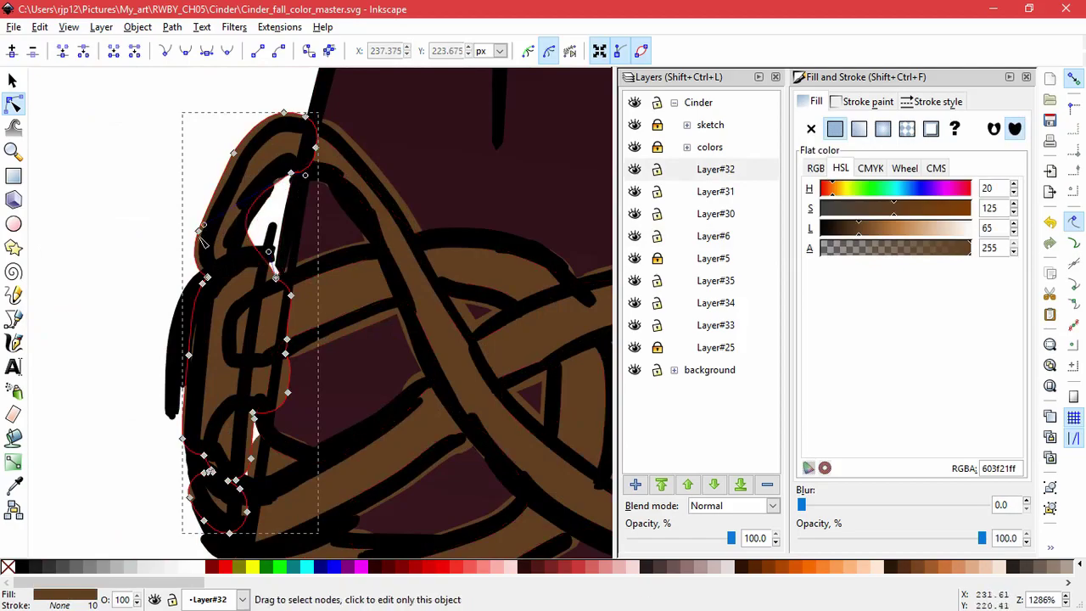
# Pull the clasp's brown fill over the remaining white gaps in its left loop and beside the lower strap
pyautogui.moveTo(203, 225); pyautogui.dragTo(295, 228)
pyautogui.moveTo(276, 278); pyautogui.dragTo(297, 273)
pyautogui.click(66, 57)
pyautogui.moveTo(253, 418); pyautogui.dragTo(279, 448)
pyautogui.doubleClick(110, 269)
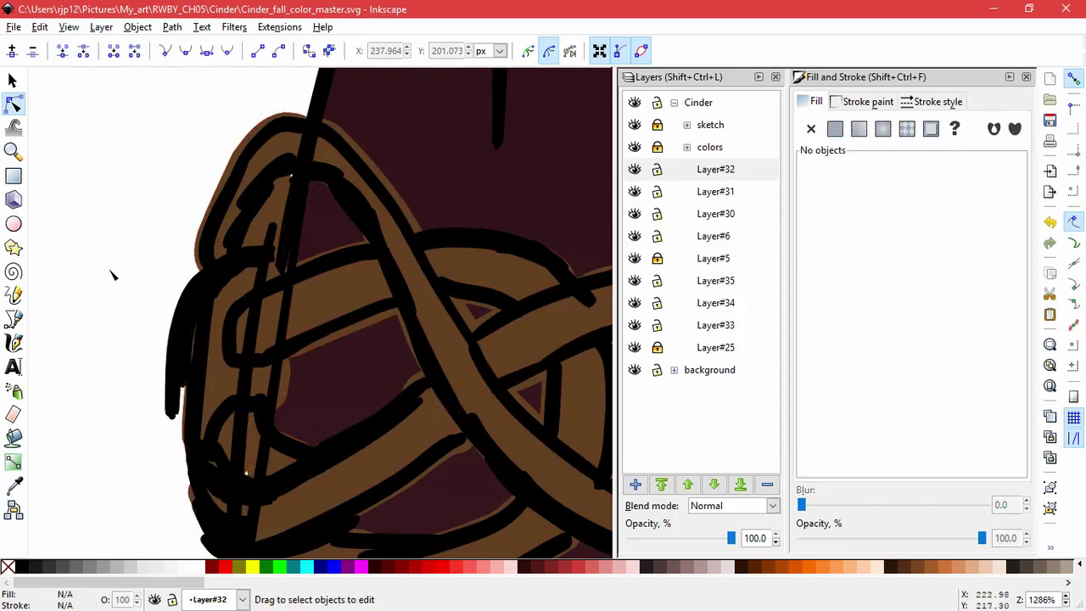
pyautogui.click(240, 231)
pyautogui.moveTo(296, 176); pyautogui.dragTo(313, 174)
pyautogui.doubleClick(113, 255)
# On Layer#33, bucket-fill the white torn area below the diamond ornament and set its colour to 284a59ff
pyautogui.scroll(-3, 112, 253)
pyautogui.moveTo(91, 244); pyautogui.dragTo(91, 366)
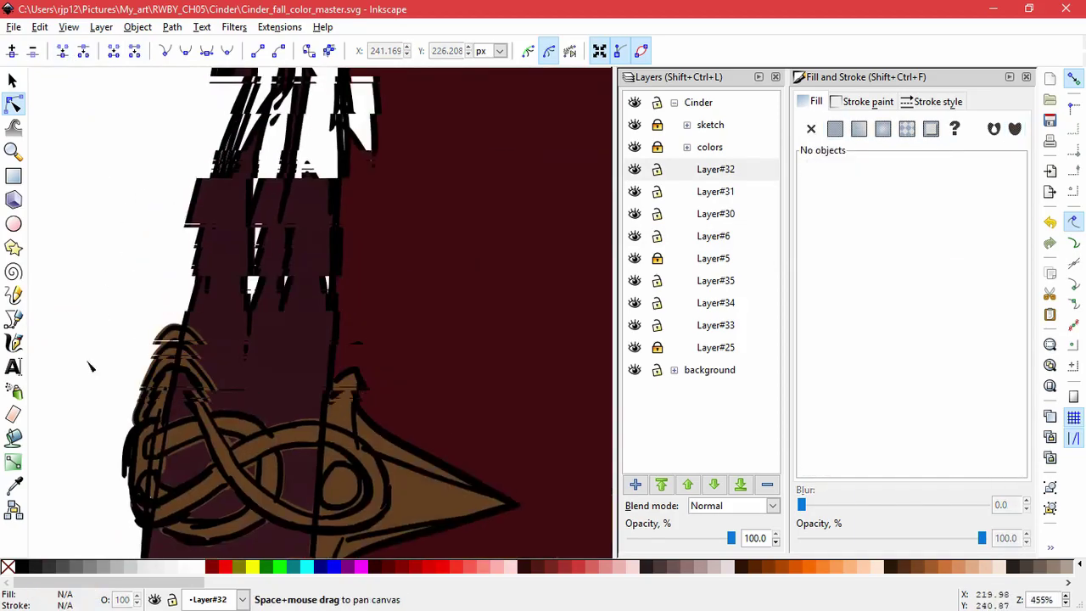
pyautogui.click(671, 328)
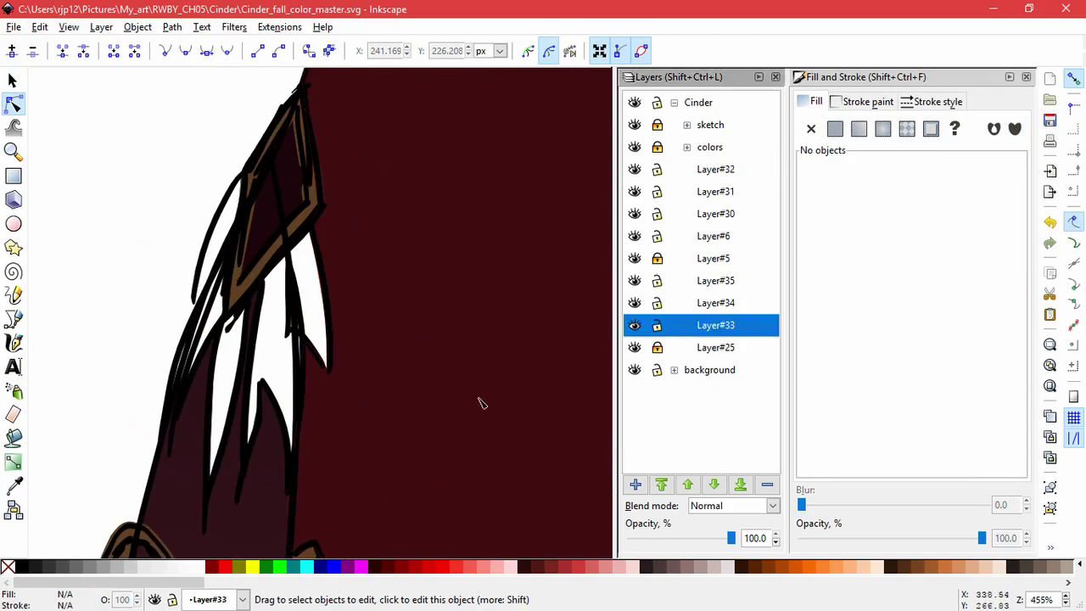
pyautogui.click(14, 436)
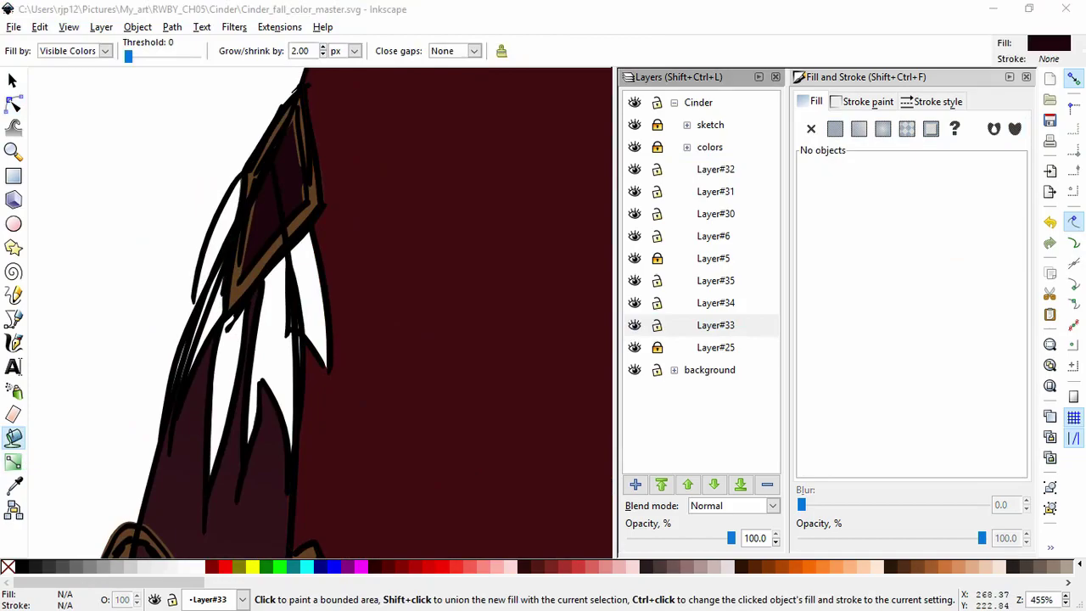
pyautogui.click(286, 297)
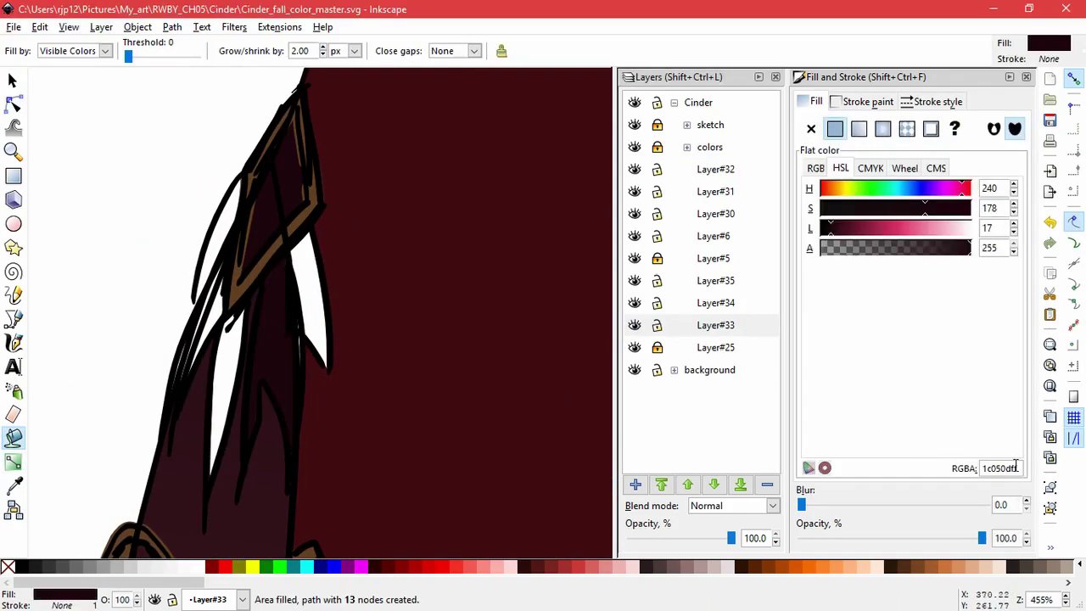
pyautogui.doubleClick(1014, 467)
pyautogui.write('284a59ff')
pyautogui.press('Return')
# Bucket-fill the other white gaps around the diamond ornament, uniting them with the blue fill
pyautogui.keyDown('shift'); pyautogui.click(308, 272); pyautogui.keyUp('shift')
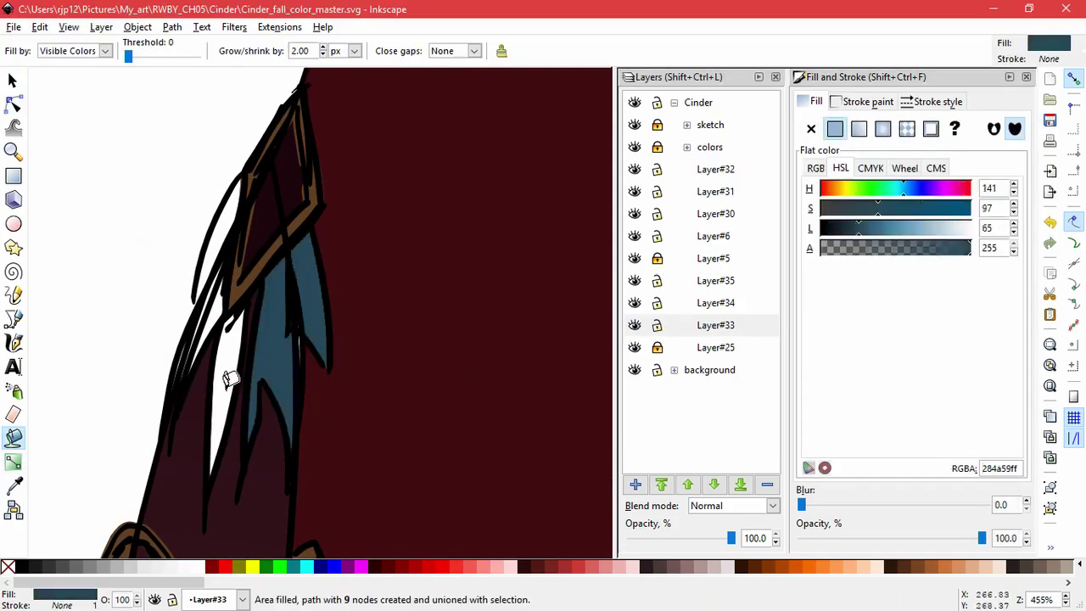
pyautogui.keyDown('shift'); pyautogui.click(226, 368); pyautogui.keyUp('shift')
pyautogui.keyDown('shift'); pyautogui.click(214, 278); pyautogui.keyUp('shift')
pyautogui.keyDown('shift'); pyautogui.click(217, 219); pyautogui.keyUp('shift')
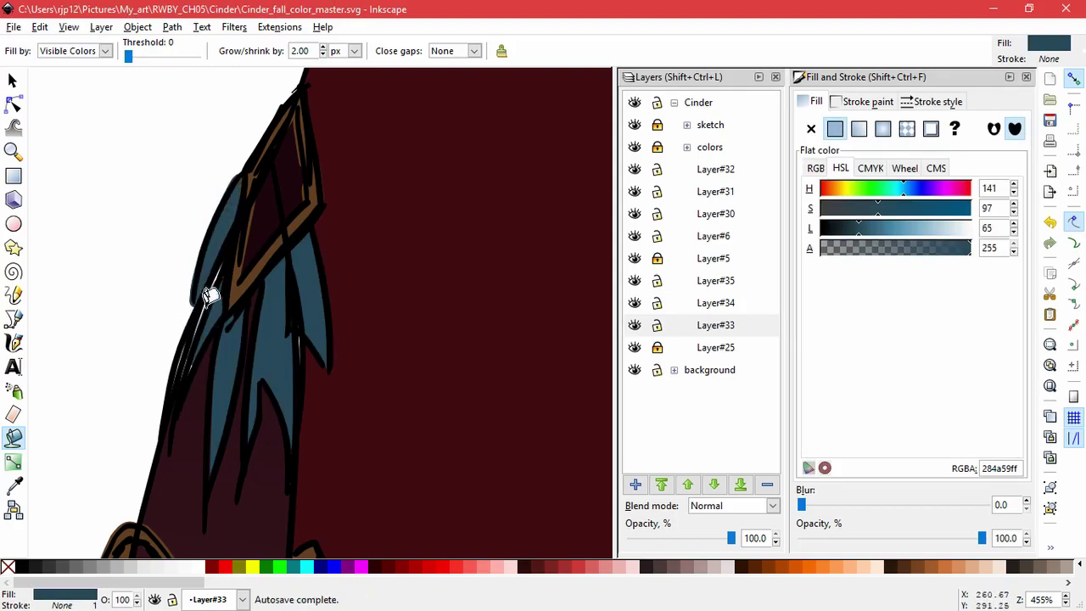
pyautogui.scroll(3, 208, 309)
pyautogui.keyDown('shift'); pyautogui.click(203, 280); pyautogui.keyUp('shift')
pyautogui.keyDown('shift'); pyautogui.click(204, 271); pyautogui.keyUp('shift')
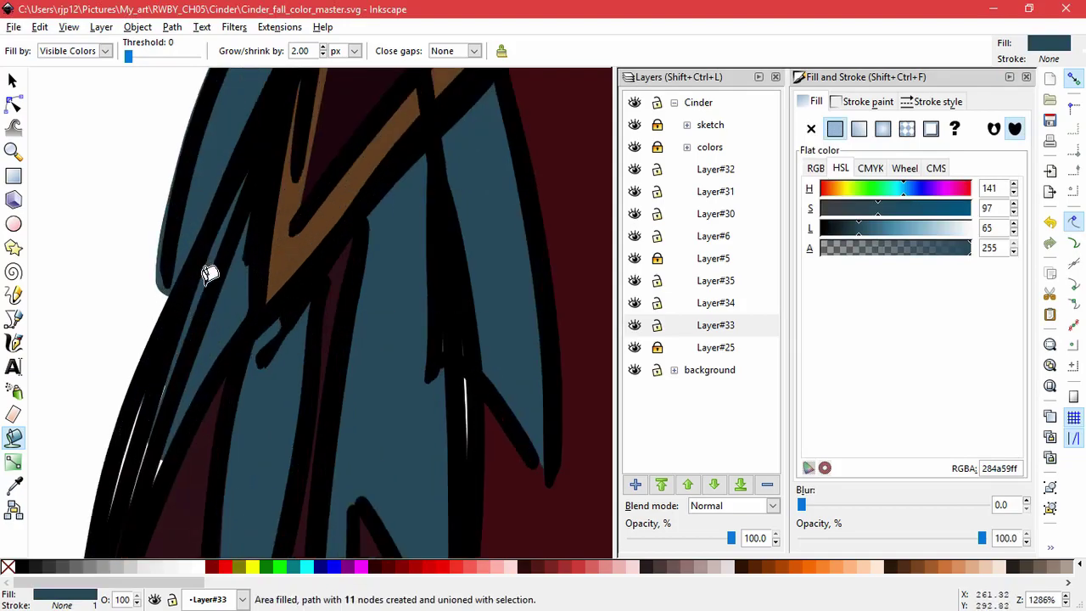
# Extend the blue fill's lower-left edge into the outline, and delete and reshape nodes to cover the thin gap beside the right strand
pyautogui.click(12, 103)
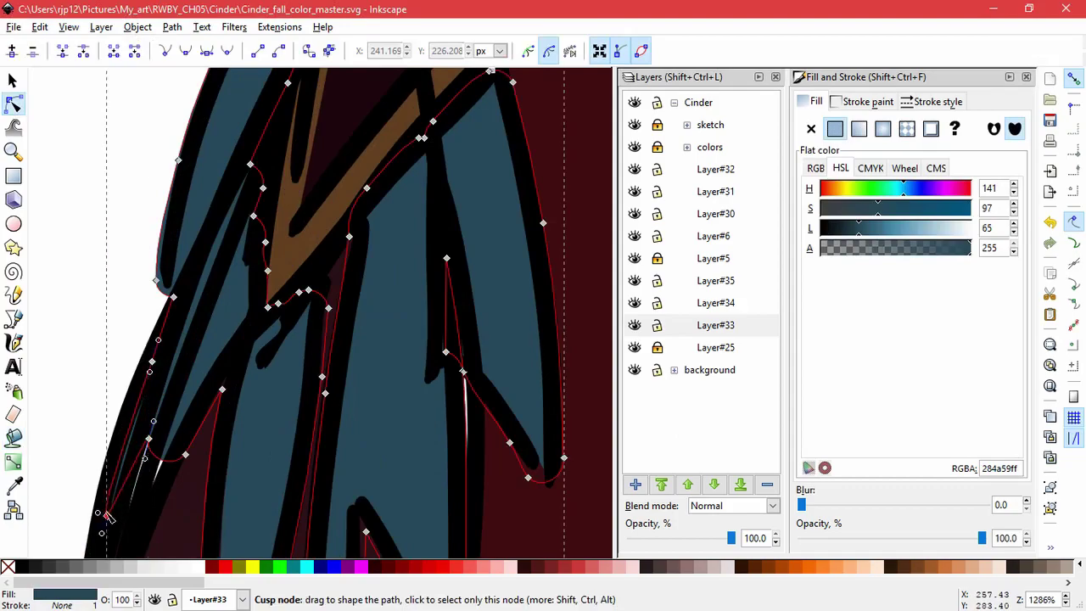
pyautogui.moveTo(148, 440); pyautogui.dragTo(145, 514)
pyautogui.moveTo(424, 220); pyautogui.dragTo(484, 399)
pyautogui.press('Delete')
pyautogui.moveTo(371, 192); pyautogui.dragTo(446, 306)
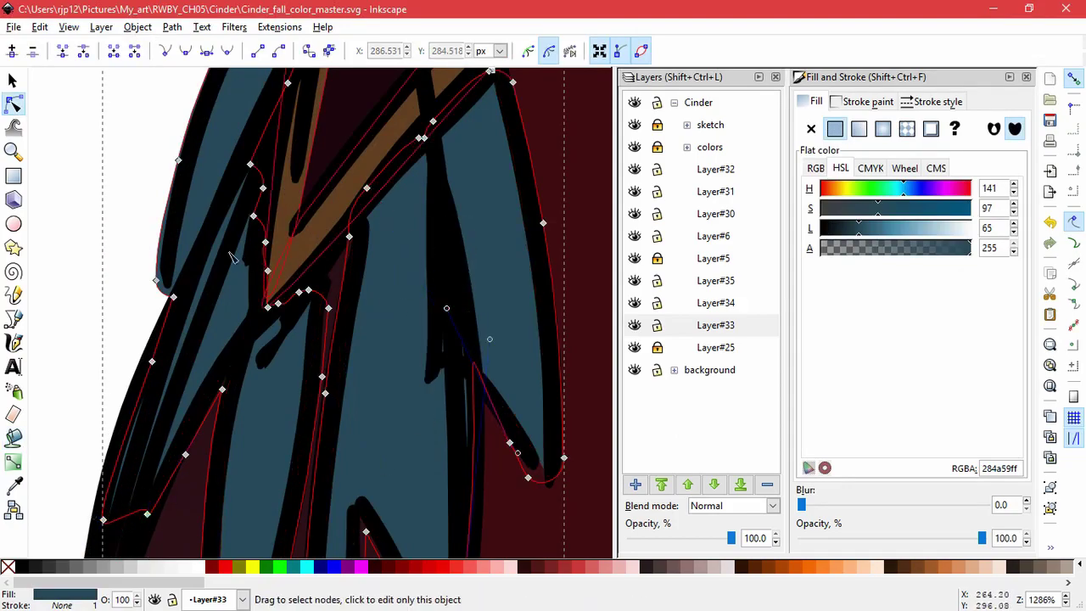
pyautogui.scroll(-3, 98, 213)
pyautogui.scroll(-2, 100, 217)
pyautogui.click(66, 252)
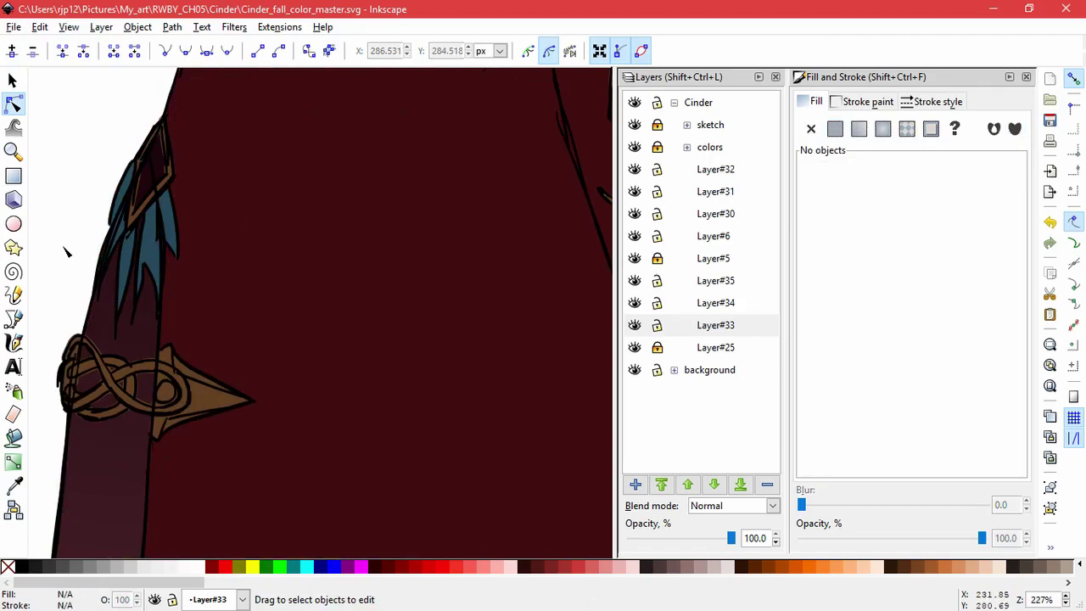
# Give the blue fill a radial gradient, move its centre up to the diamond ornament and make the outer stop fully opaque
pyautogui.click(131, 241)
pyautogui.click(882, 133)
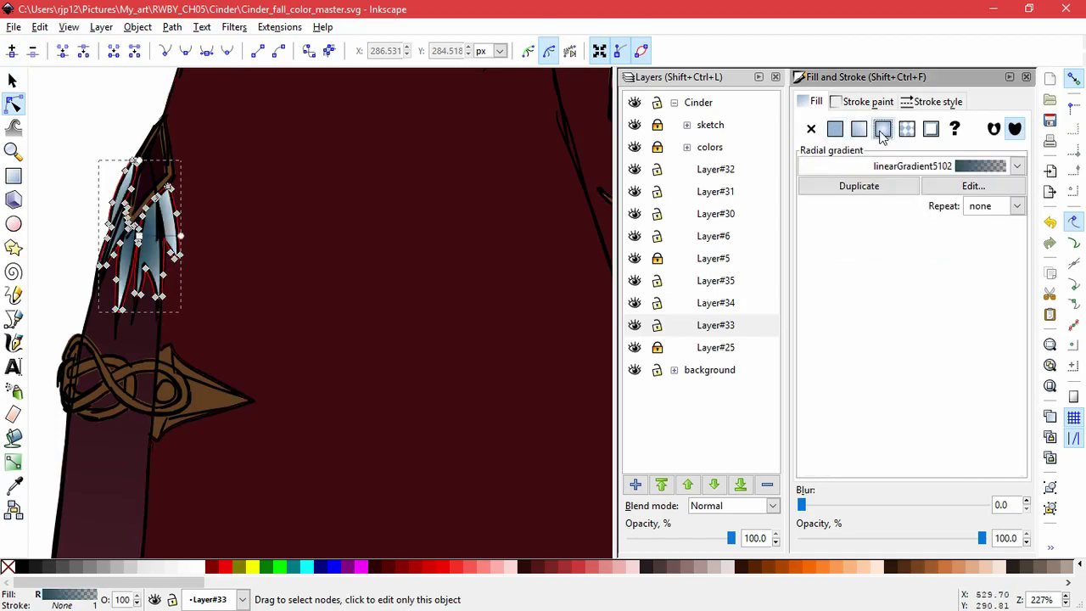
pyautogui.moveTo(139, 236); pyautogui.dragTo(182, 213)
pyautogui.moveTo(802, 538); pyautogui.dragTo(1009, 541)
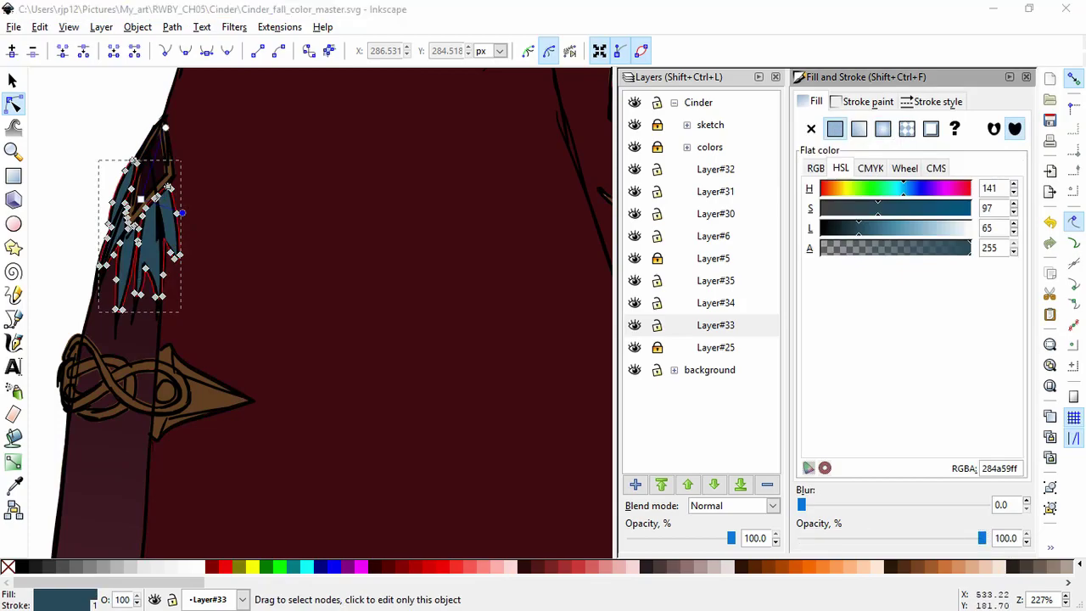
# Set the gradient's outer stop to 3b1850ff and stretch its vertical radius up past the diamond ornament
pyautogui.moveTo(1017, 469); pyautogui.dragTo(1001, 467)
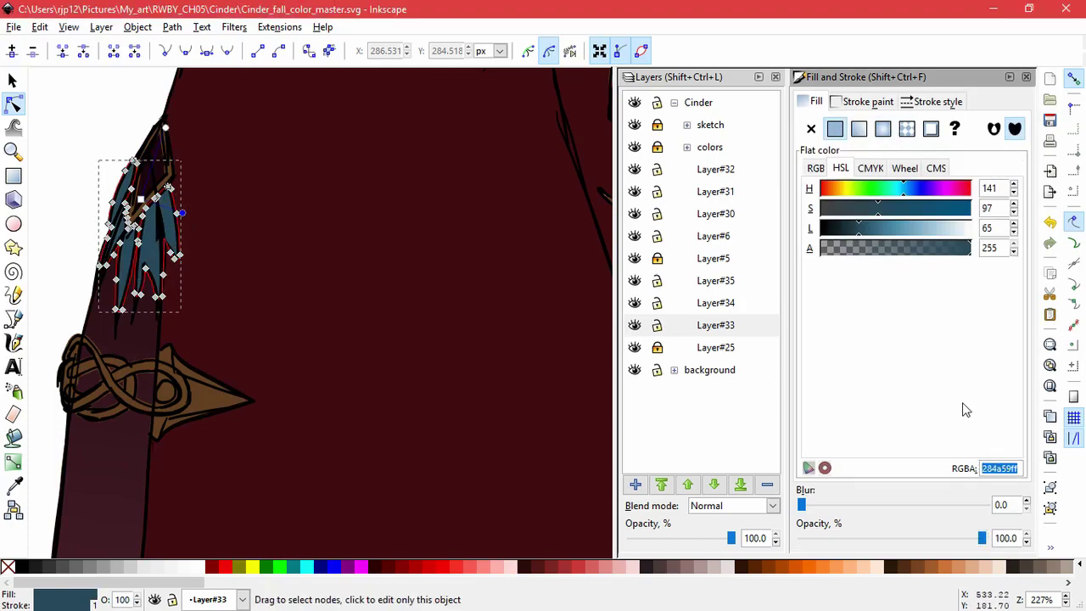
pyautogui.write('3b1850ff')
pyautogui.press('Return')
pyautogui.moveTo(167, 129); pyautogui.dragTo(167, 92)
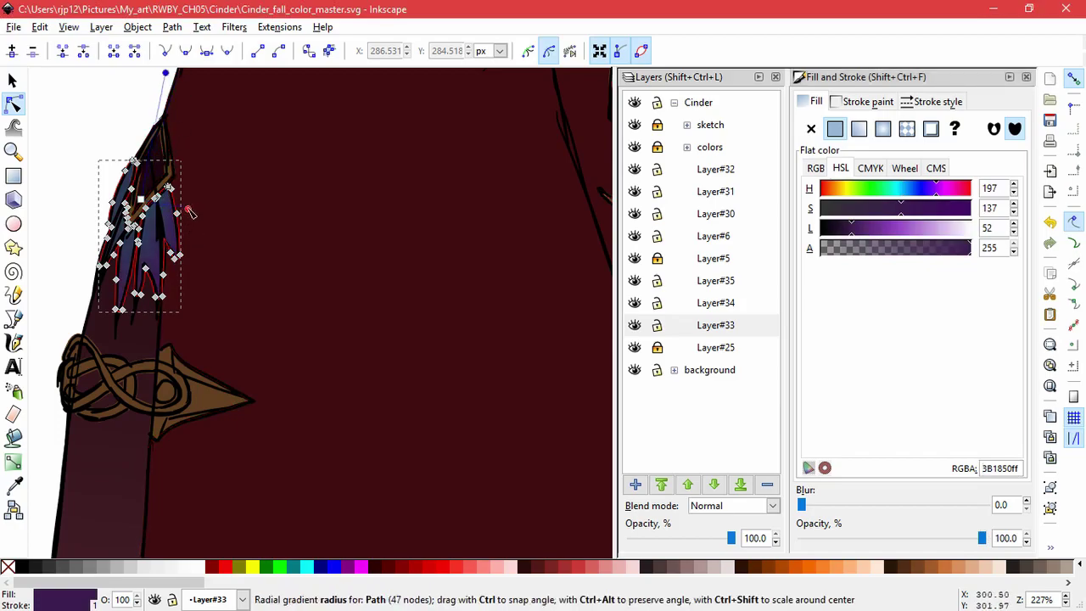
pyautogui.moveTo(181, 207); pyautogui.dragTo(181, 212)
pyautogui.click(146, 198)
pyautogui.click(209, 214)
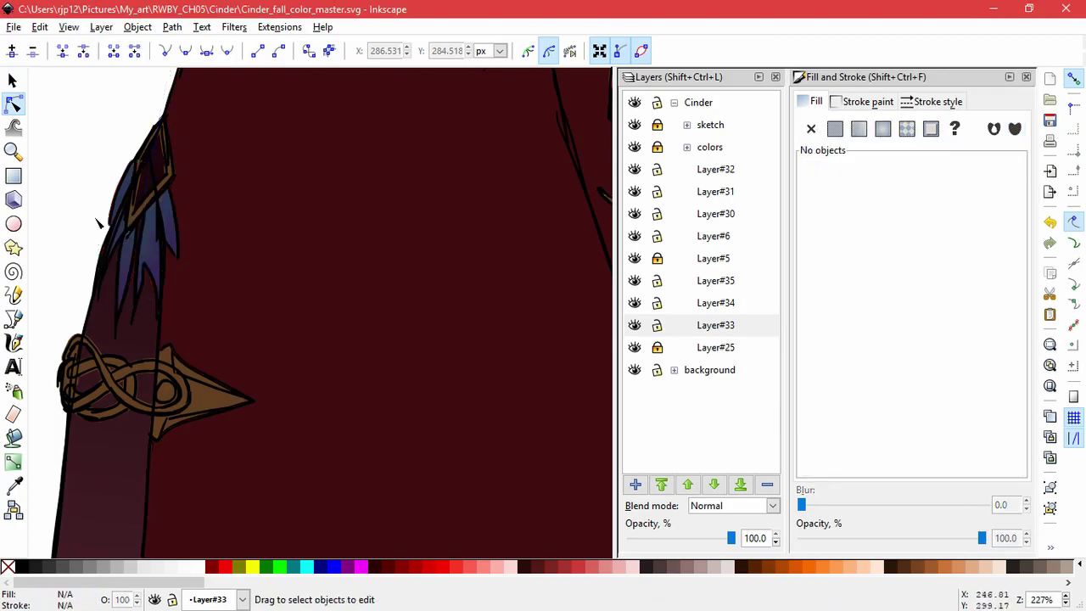
# Toggle layer visibility on the whole drawing to check which parts the lower Cinder layers hold
pyautogui.scroll(-5, 237, 272)
pyautogui.scroll(1, 404, 327)
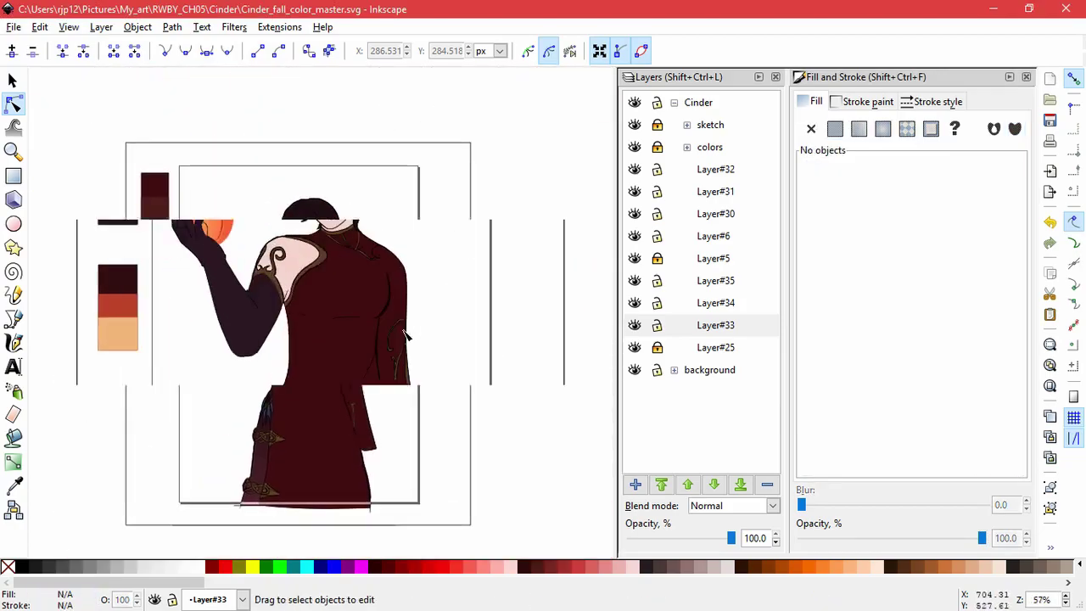
pyautogui.click(634, 316)
pyautogui.click(634, 258)
pyautogui.click(635, 258)
pyautogui.click(635, 258)
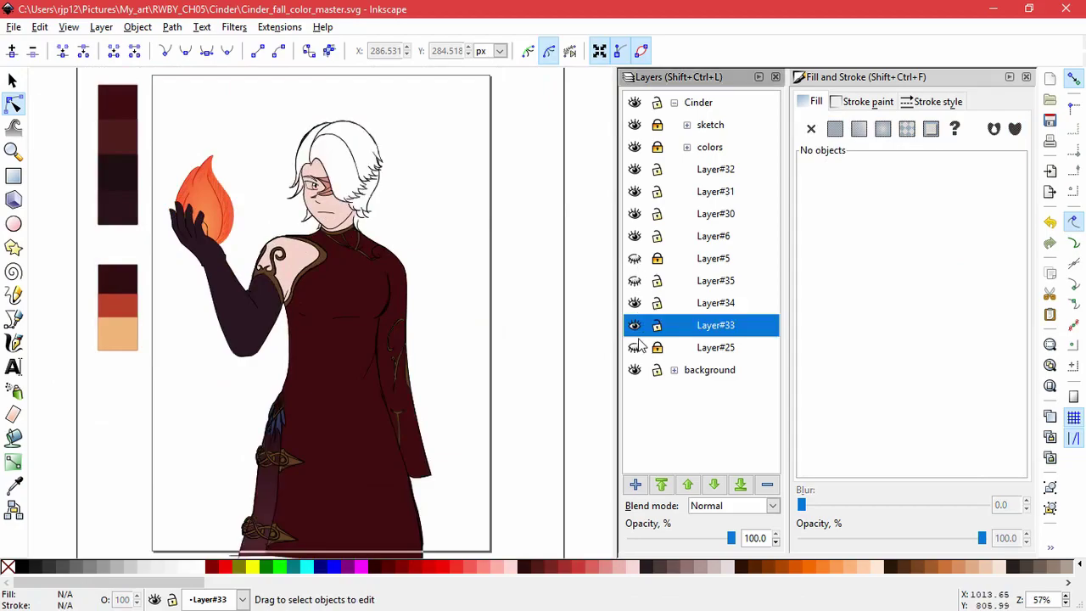
pyautogui.click(634, 325)
pyautogui.click(635, 325)
pyautogui.click(635, 258)
# Add a new layer with the default name above Layer#33 and try Layer#25 above it in the stacking order
pyautogui.click(635, 483)
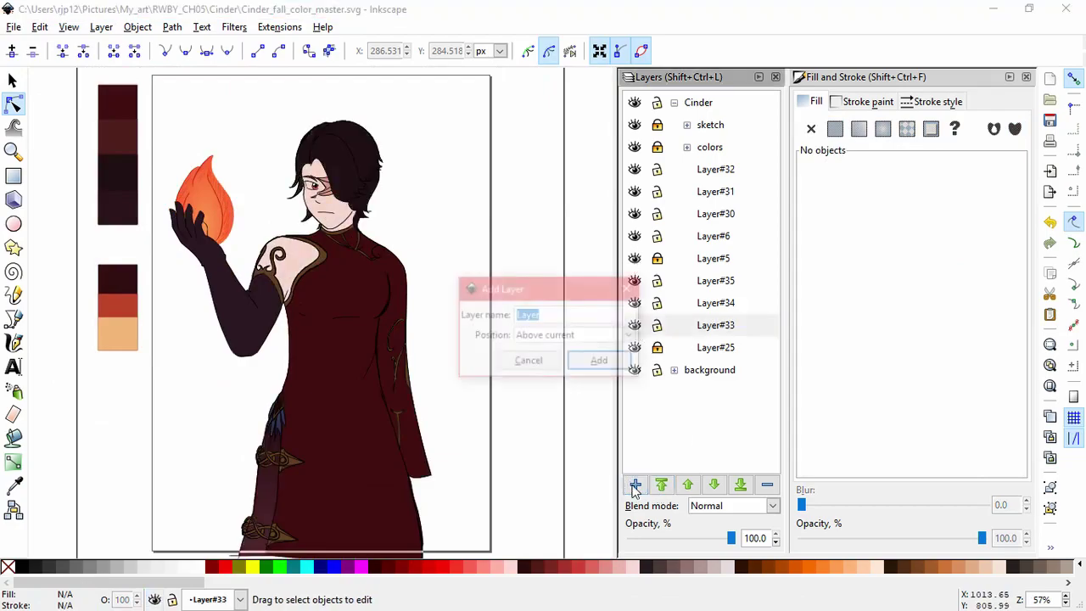
pyautogui.click(599, 360)
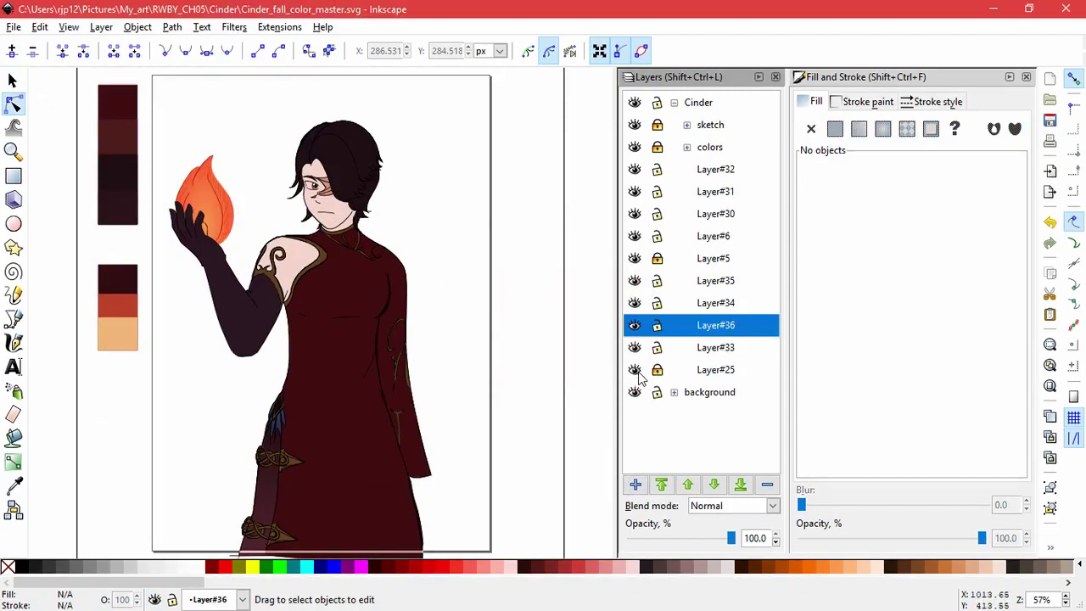
pyautogui.click(685, 372)
pyautogui.click(689, 485)
pyautogui.click(689, 486)
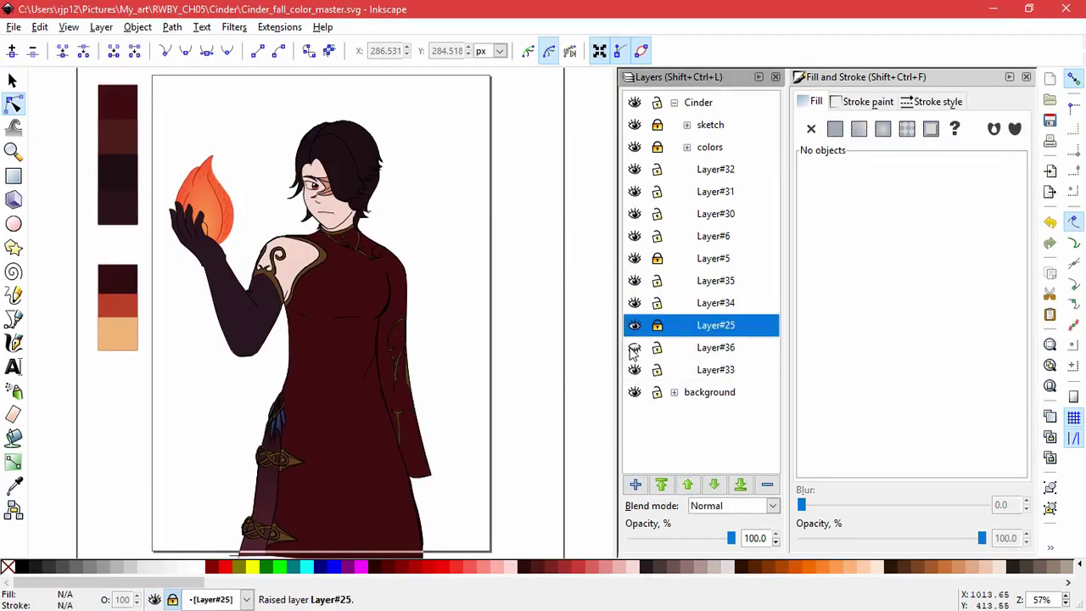
pyautogui.click(713, 484)
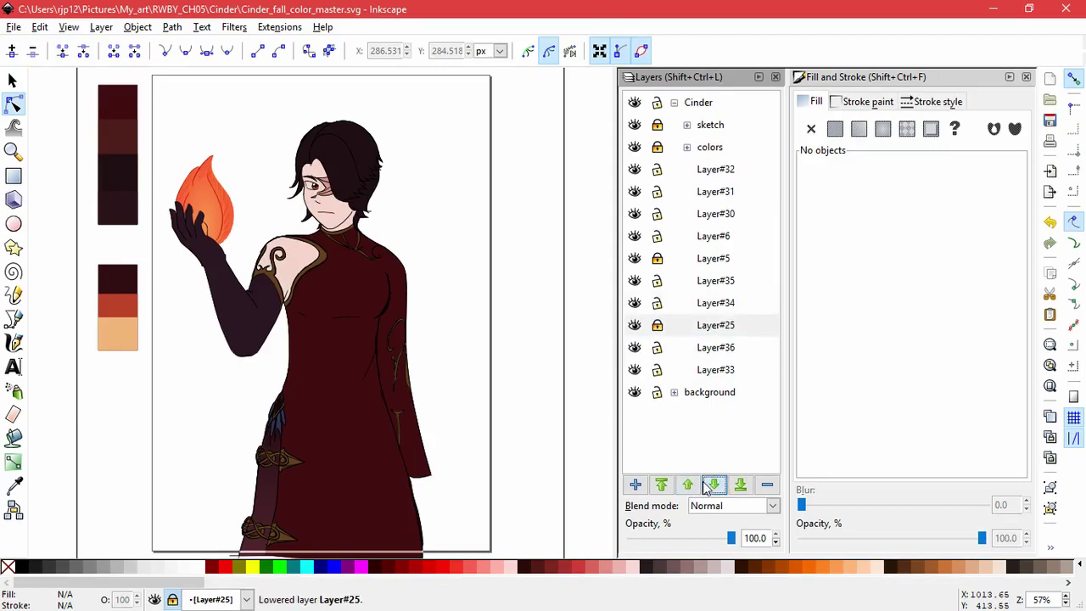
# Add another layer with the default name directly above Layer#33, beneath Layer#25
pyautogui.click(635, 371)
pyautogui.click(666, 372)
pyautogui.click(635, 484)
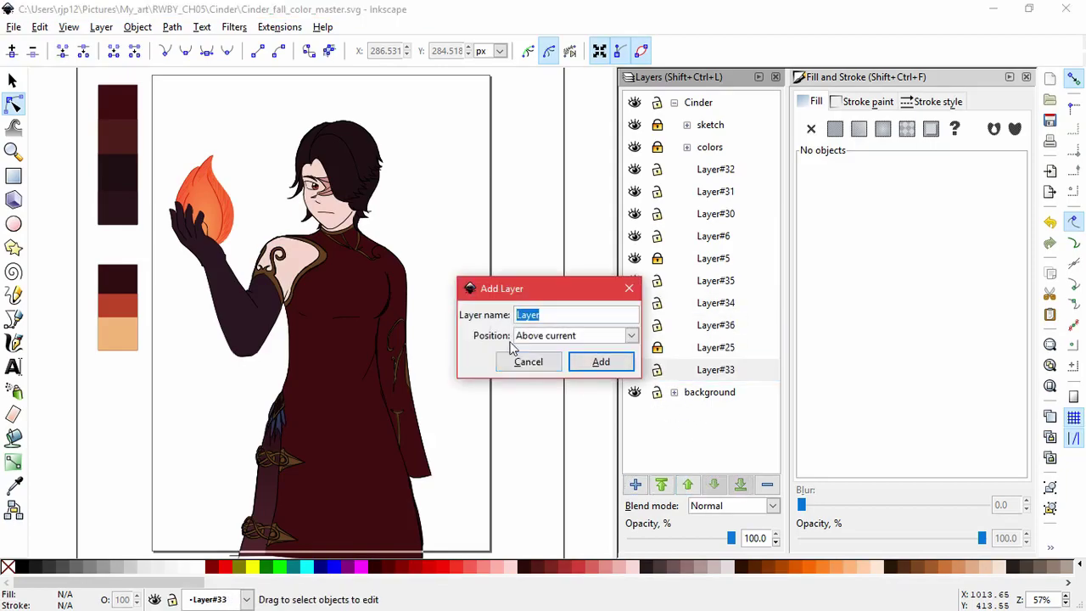
pyautogui.click(599, 360)
# Unlock Layer#25 and remove the stray white shape beneath the lower eyelid line of the visible eye
pyautogui.scroll(7, 305, 193)
pyautogui.press('space')
pyautogui.click(529, 362)
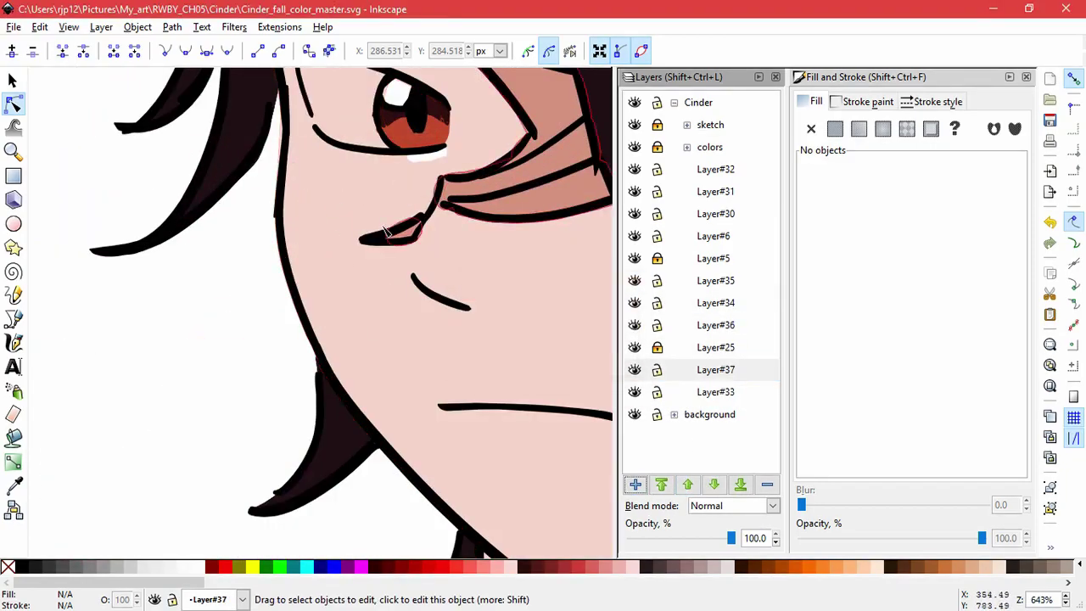
pyautogui.press('space')
pyautogui.click(528, 362)
pyautogui.press('space')
pyautogui.moveTo(414, 183); pyautogui.dragTo(339, 350)
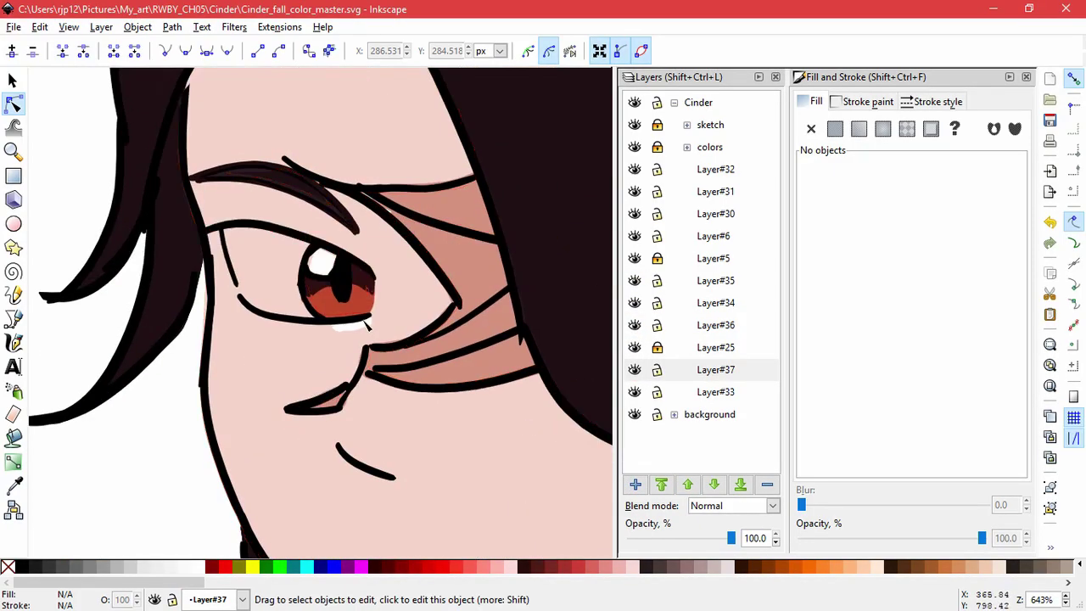
pyautogui.click(640, 370)
pyautogui.click(639, 370)
pyautogui.click(715, 347)
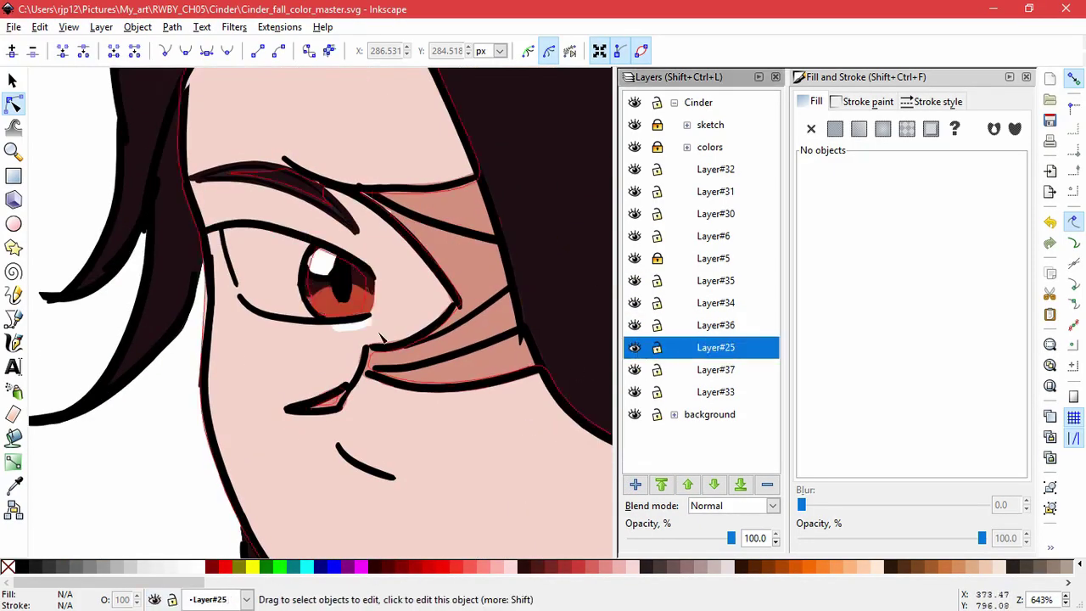
pyautogui.click(331, 350)
pyautogui.press('s')
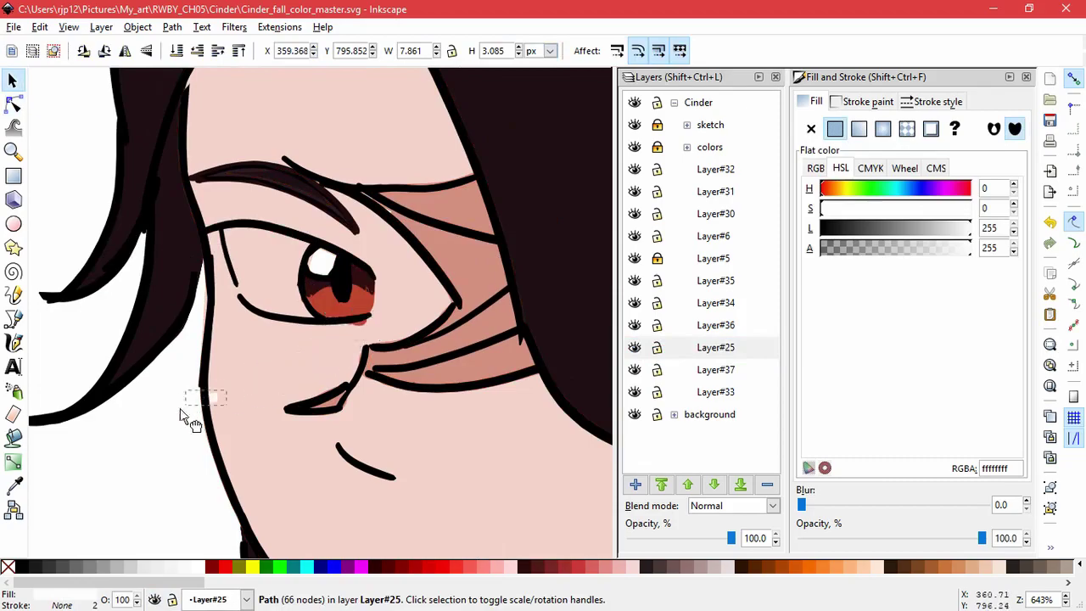
pyautogui.press('Escape')
# Move the lower nodes of the red iris up behind the lower eyelid line and lock Layer#25
pyautogui.scroll(4, 356, 309)
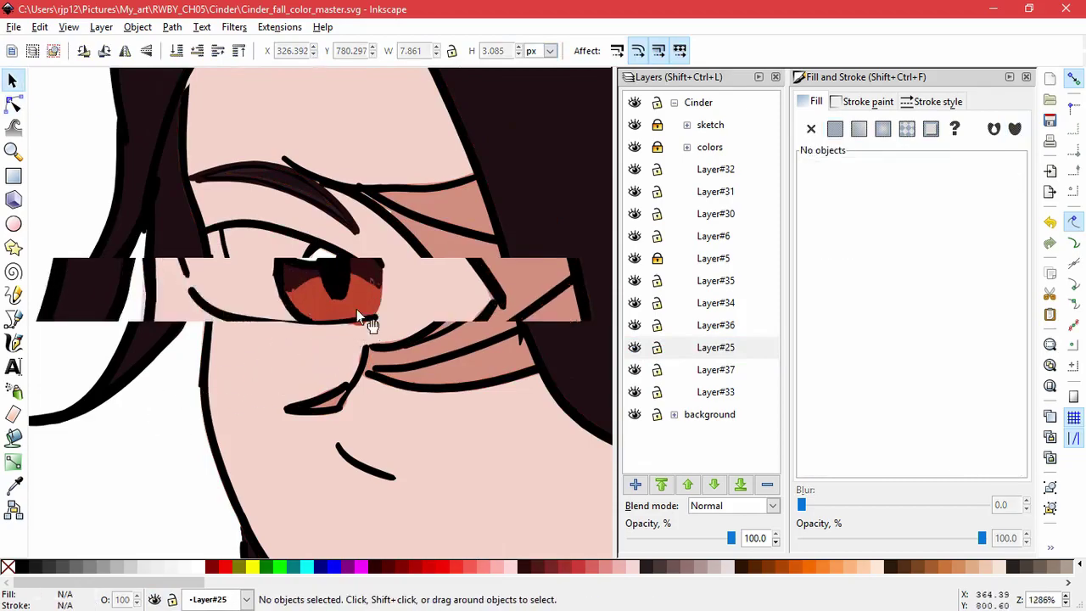
pyautogui.click(289, 326)
pyautogui.press('n')
pyautogui.scroll(4, 369, 360)
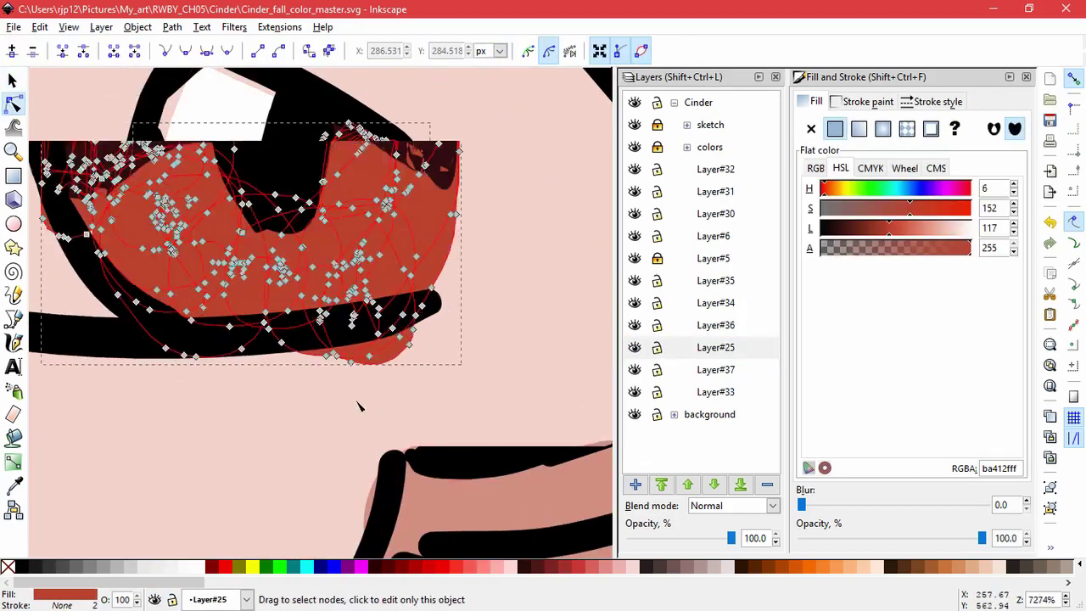
pyautogui.moveTo(504, 257)
pyautogui.mouseDown()
pyautogui.moveTo(484, 226)
pyautogui.moveTo(515, 213)
pyautogui.moveTo(478, 224)
pyautogui.moveTo(431, 265)
pyautogui.moveTo(373, 214)
pyautogui.mouseUp()
pyautogui.moveTo(297, 274); pyautogui.dragTo(291, 228)
pyautogui.moveTo(291, 264); pyautogui.dragTo(279, 235)
pyautogui.moveTo(341, 291); pyautogui.dragTo(341, 229)
pyautogui.moveTo(269, 274); pyautogui.dragTo(256, 235)
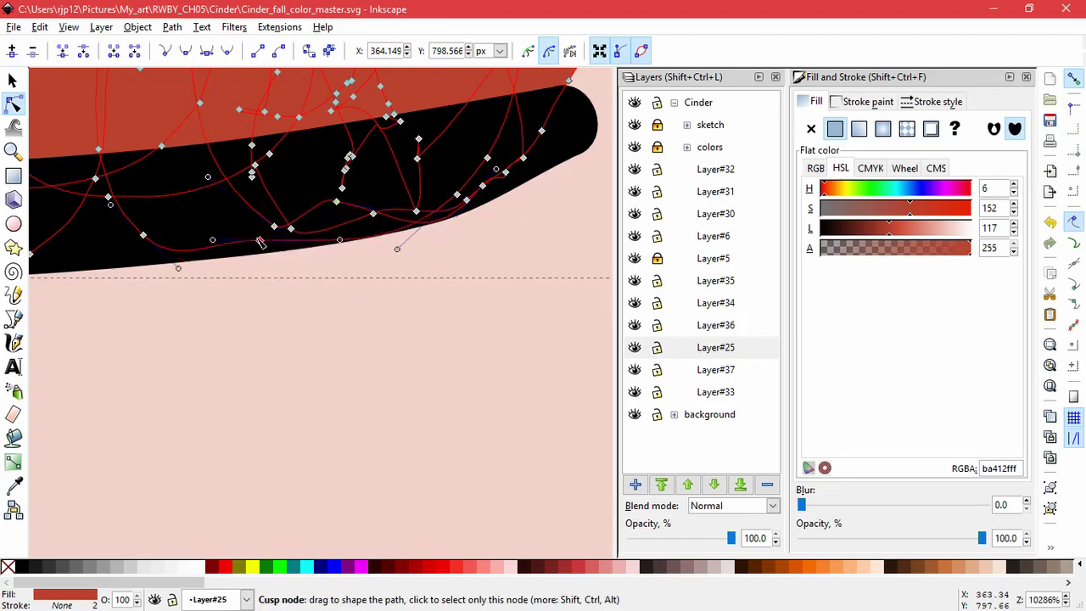
pyautogui.scroll(-3, 343, 332)
pyautogui.scroll(-2, 345, 337)
pyautogui.click(656, 347)
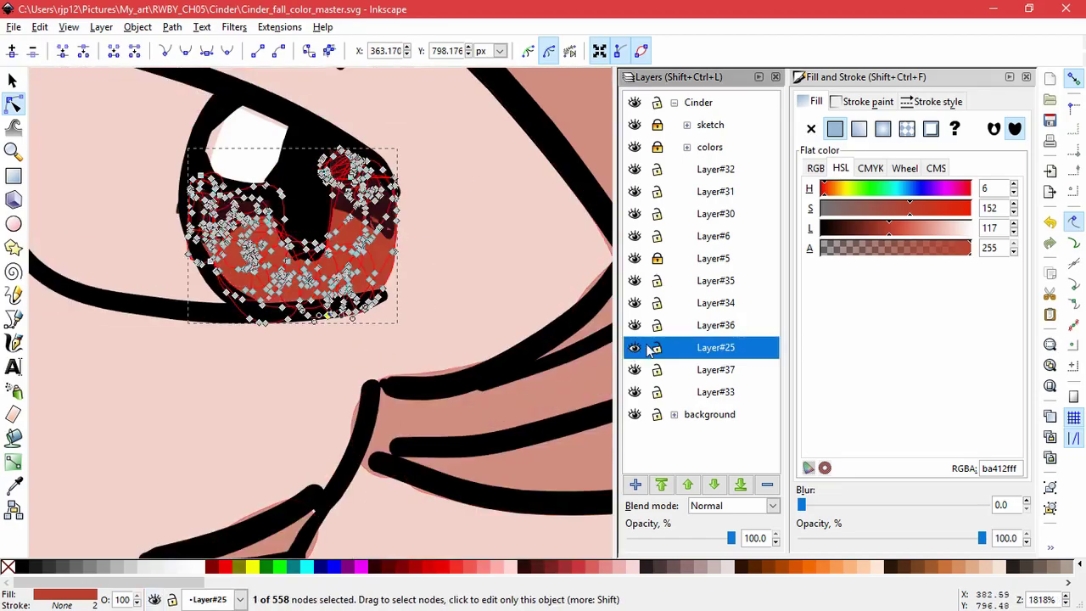
# Draw a closed path on Layer#37 around the eye opening, following the eyelid lines and the inner corner
pyautogui.click(696, 371)
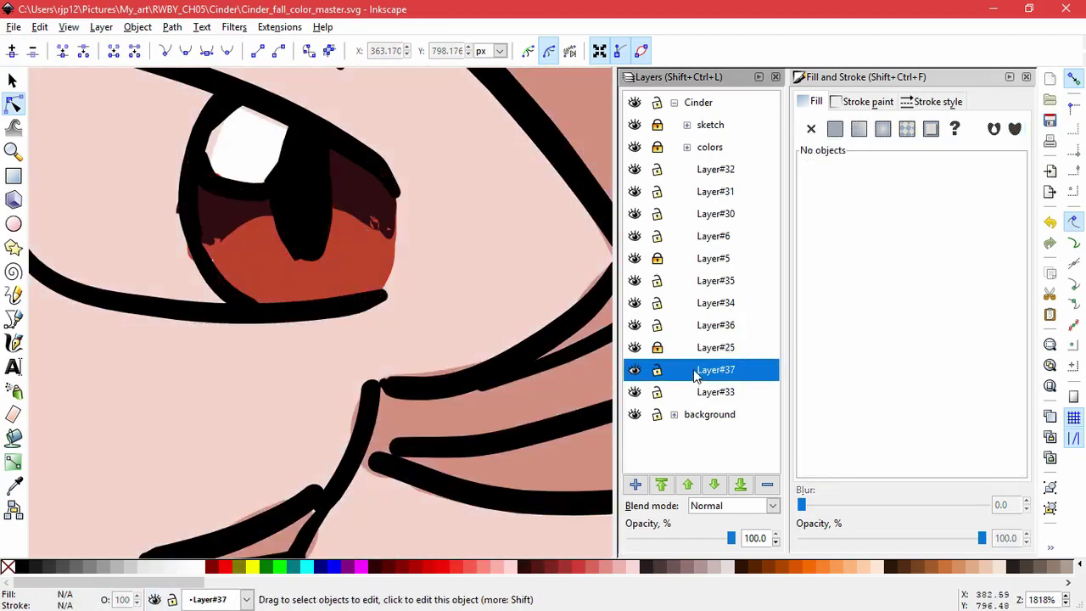
pyautogui.scroll(-1, 161, 218)
pyautogui.moveTo(212, 264); pyautogui.dragTo(328, 381)
pyautogui.press('b')
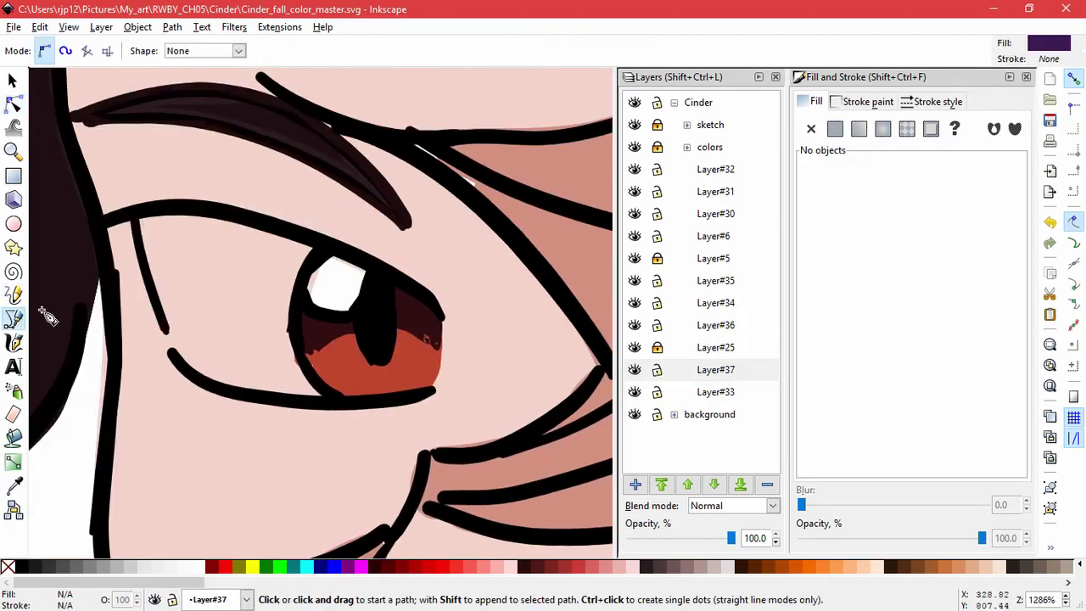
pyautogui.click(133, 214)
pyautogui.moveTo(167, 330); pyautogui.dragTo(161, 317)
pyautogui.moveTo(204, 386); pyautogui.dragTo(224, 389)
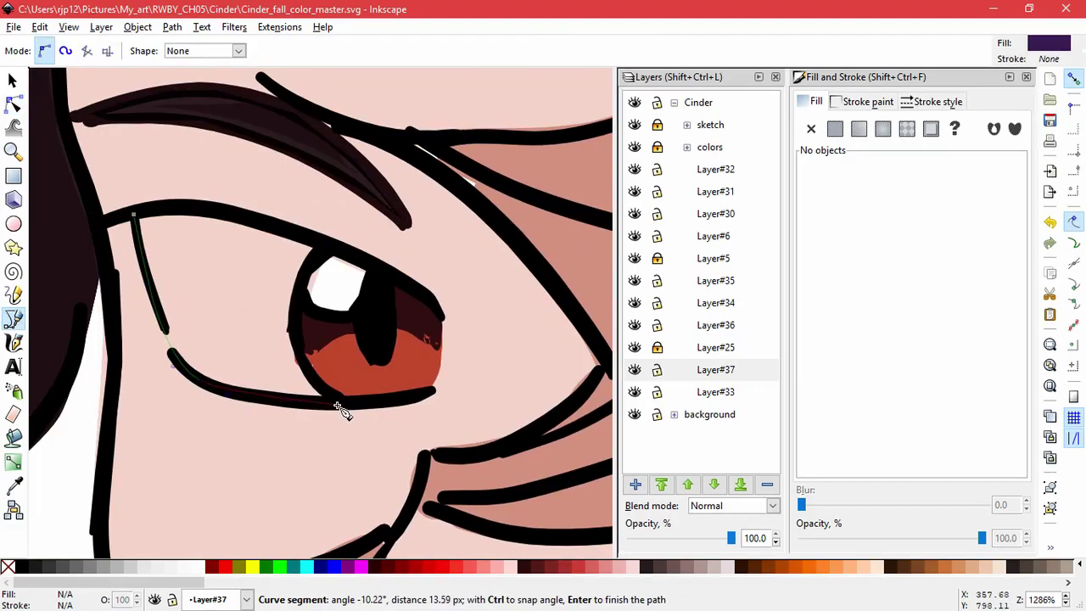
pyautogui.click(427, 395)
pyautogui.click(438, 309)
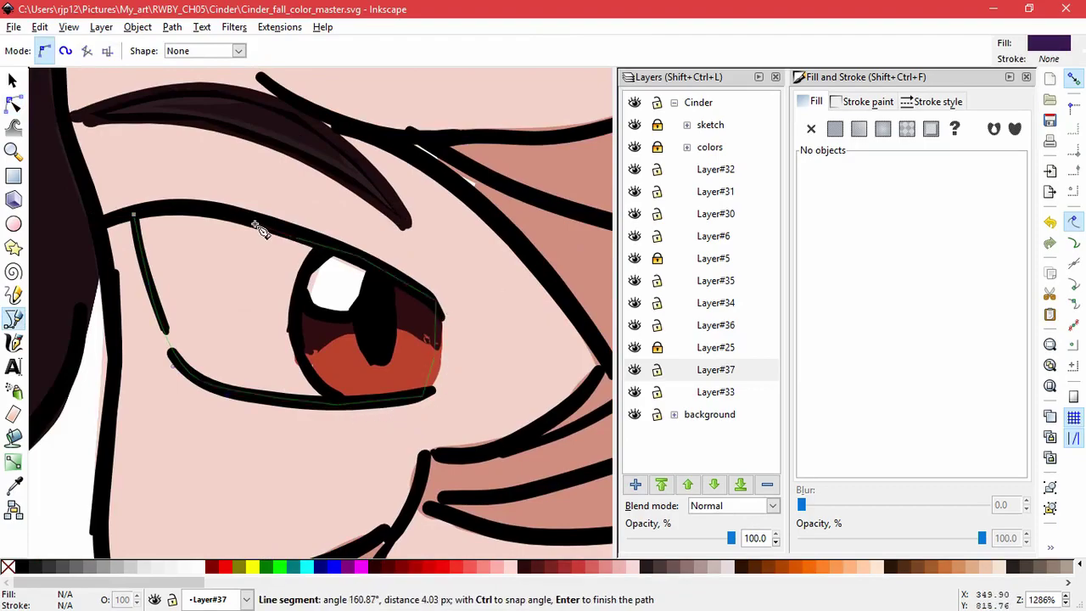
pyautogui.click(134, 215)
# Set the eye shape's fill to white, ffffffff, and deselect it
pyautogui.moveTo(874, 228); pyautogui.dragTo(1031, 238)
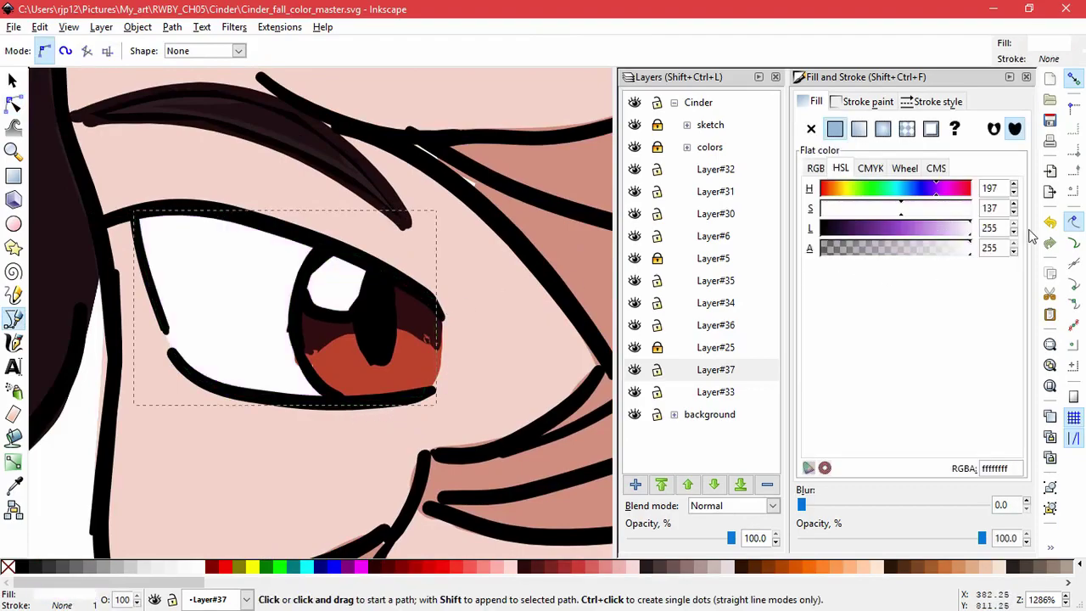
pyautogui.click(12, 79)
pyautogui.click(73, 507)
pyautogui.scroll(-7, 183, 423)
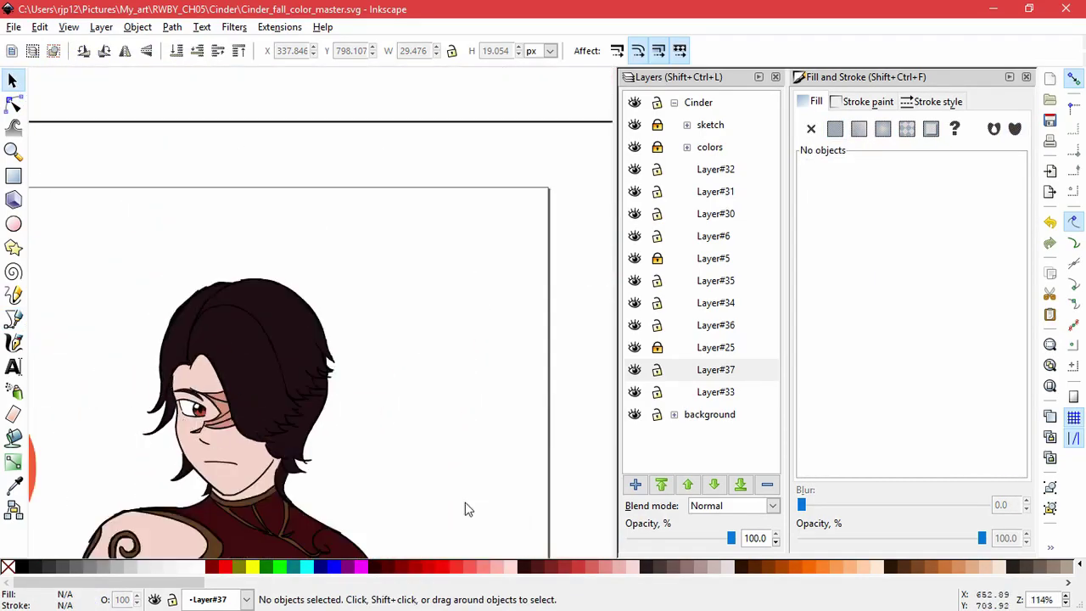
# Try a diagonal linear gradient on the dress with the start stop's lightness at 72
pyautogui.moveTo(463, 502); pyautogui.dragTo(443, 354)
pyautogui.keyDown('ctrl'); pyautogui.scroll(-2, 440, 355); pyautogui.keyUp('ctrl')
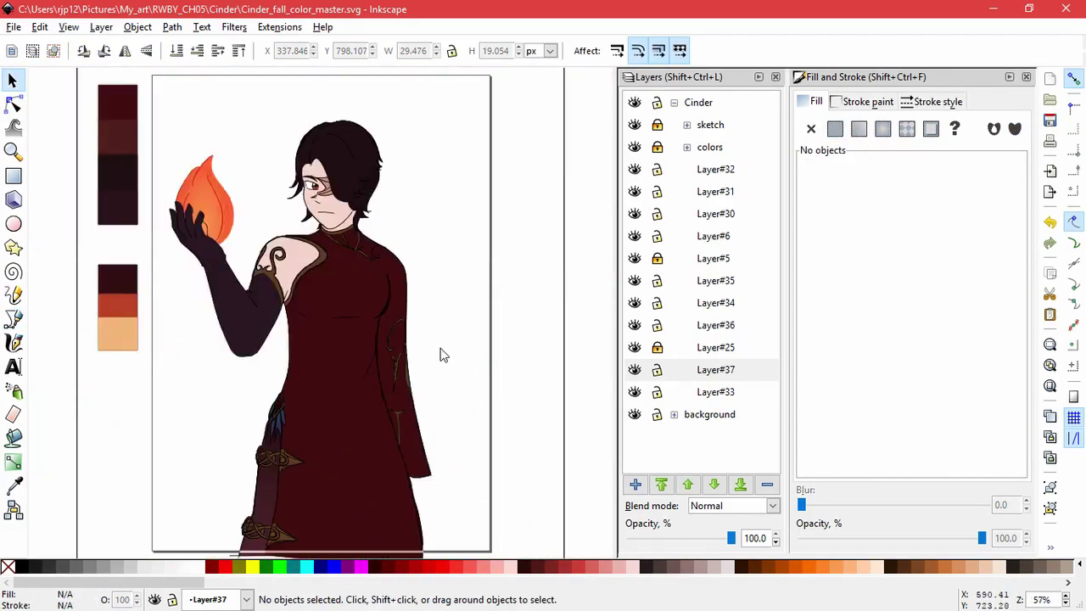
pyautogui.click(336, 383)
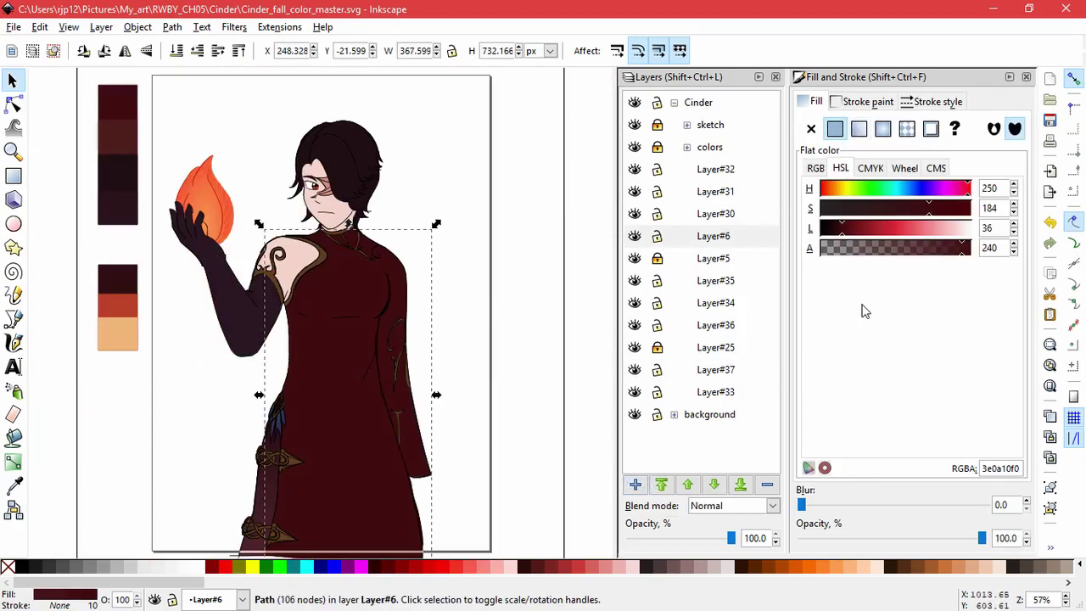
pyautogui.click(859, 128)
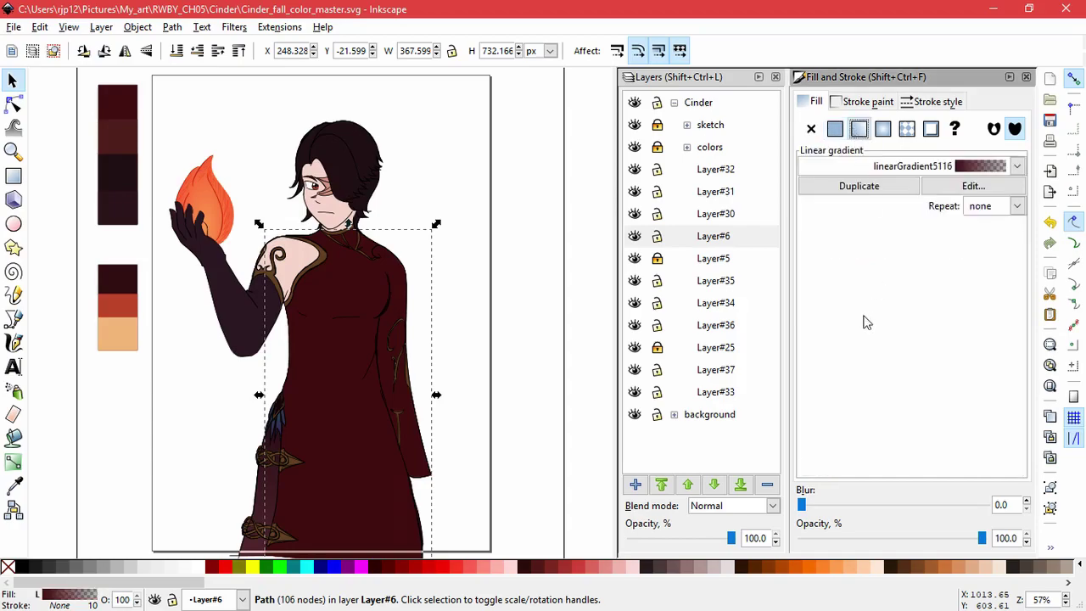
pyautogui.click(13, 104)
pyautogui.moveTo(265, 394); pyautogui.dragTo(270, 282)
pyautogui.moveTo(431, 393); pyautogui.dragTo(457, 445)
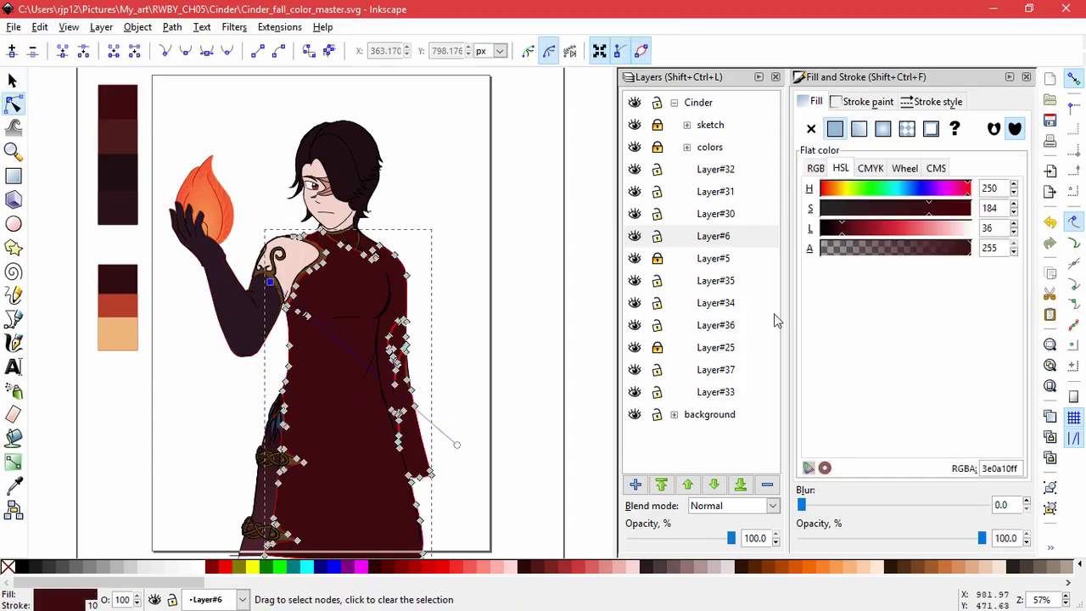
pyautogui.click(866, 230)
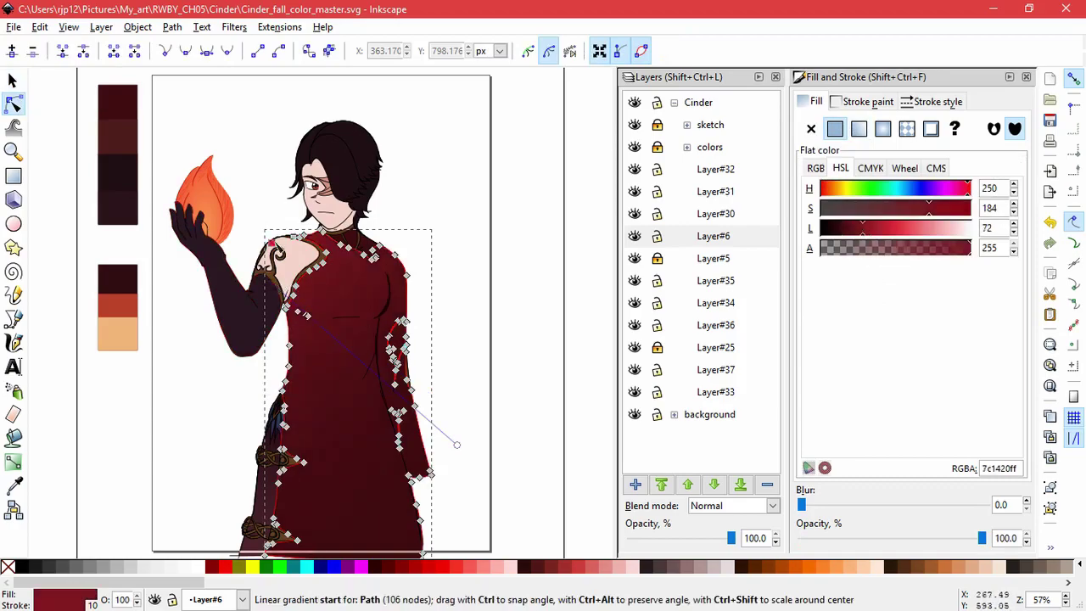
pyautogui.moveTo(270, 282); pyautogui.dragTo(267, 227)
pyautogui.moveTo(457, 445); pyautogui.dragTo(496, 515)
pyautogui.click(521, 324)
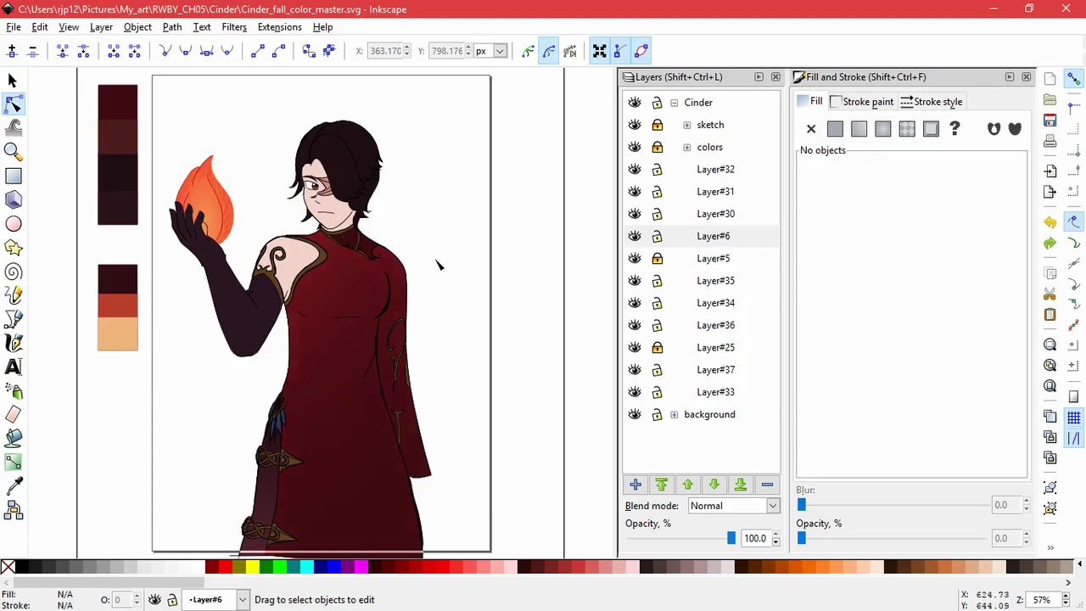
# Undo the dress gradient back to the flat fill
pyautogui.click(349, 299)
pyautogui.press('s')
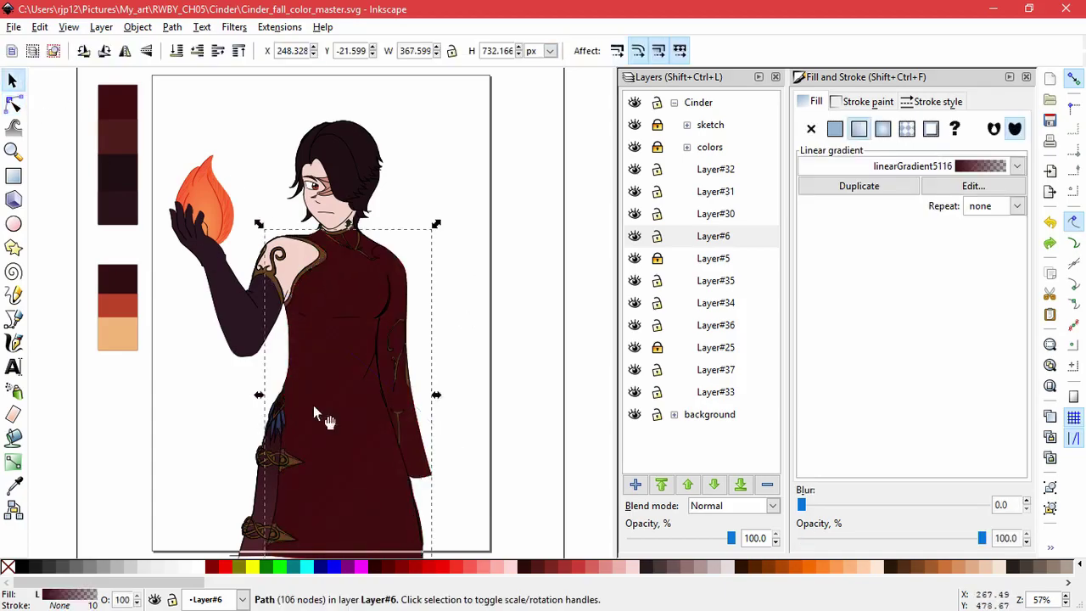
pyautogui.moveTo(314, 411); pyautogui.dragTo(508, 435)
pyautogui.press('Delete')
# Merge the dress with the three separate collar and neckline pieces into a single path
pyautogui.scroll(2, 314, 301)
pyautogui.click(420, 240)
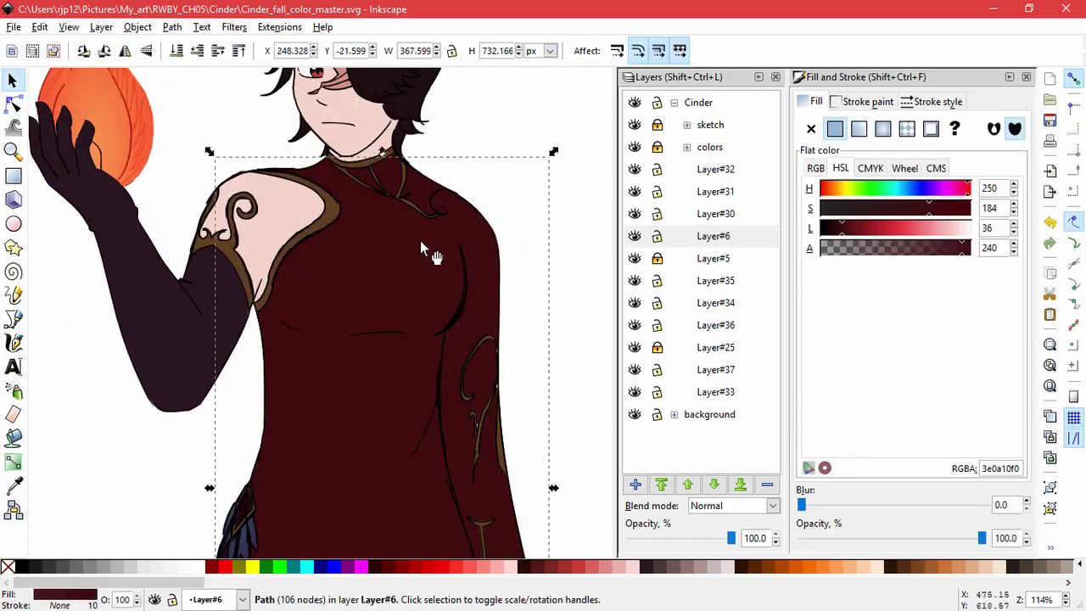
pyautogui.scroll(3, 426, 148)
pyautogui.click(13, 105)
pyautogui.keyDown('shift'); pyautogui.click(424, 278); pyautogui.keyUp('shift')
pyautogui.keyDown('shift'); pyautogui.click(341, 236); pyautogui.keyUp('shift')
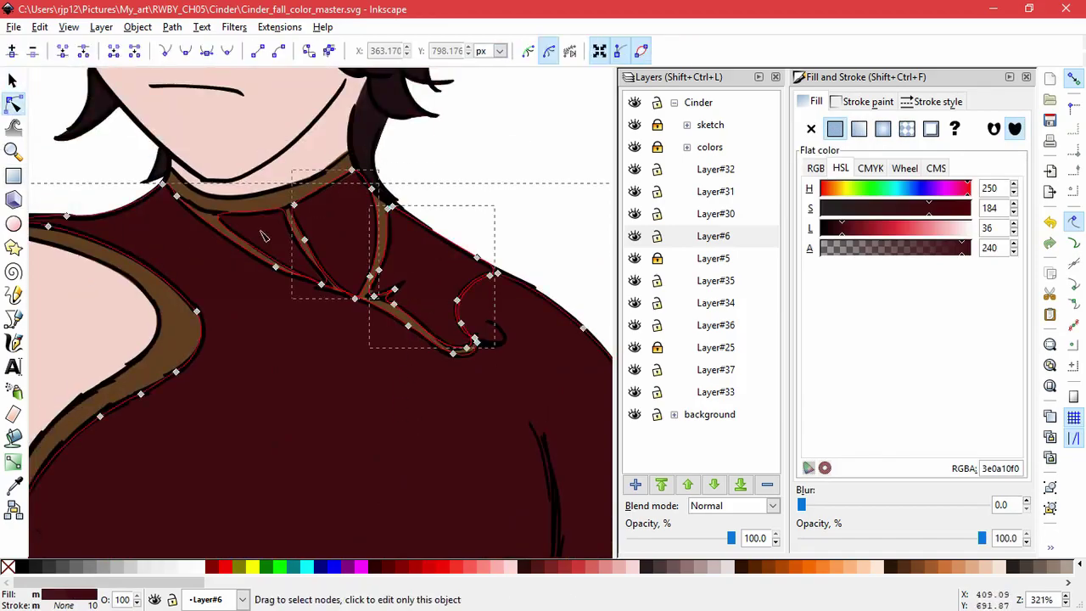
pyautogui.keyDown('shift'); pyautogui.click(265, 236); pyautogui.keyUp('shift')
pyautogui.click(173, 28)
pyautogui.click(212, 230)
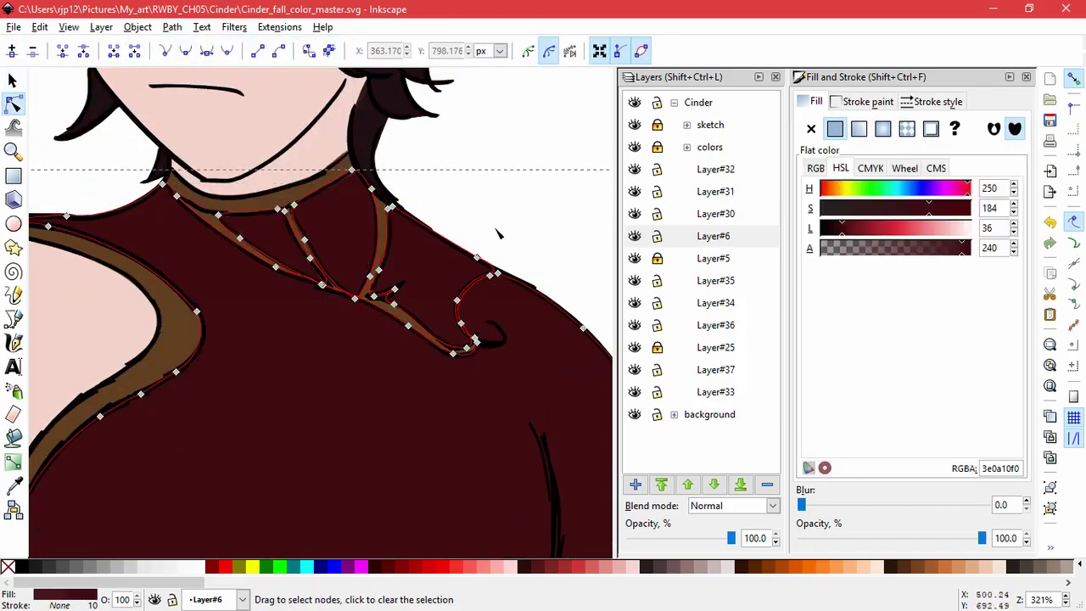
# Apply a linear gradient to the merged dress and stretch it diagonally from the bare shoulder to beyond the sleeve's cuff
pyautogui.scroll(-5, 501, 279)
pyautogui.click(8, 89)
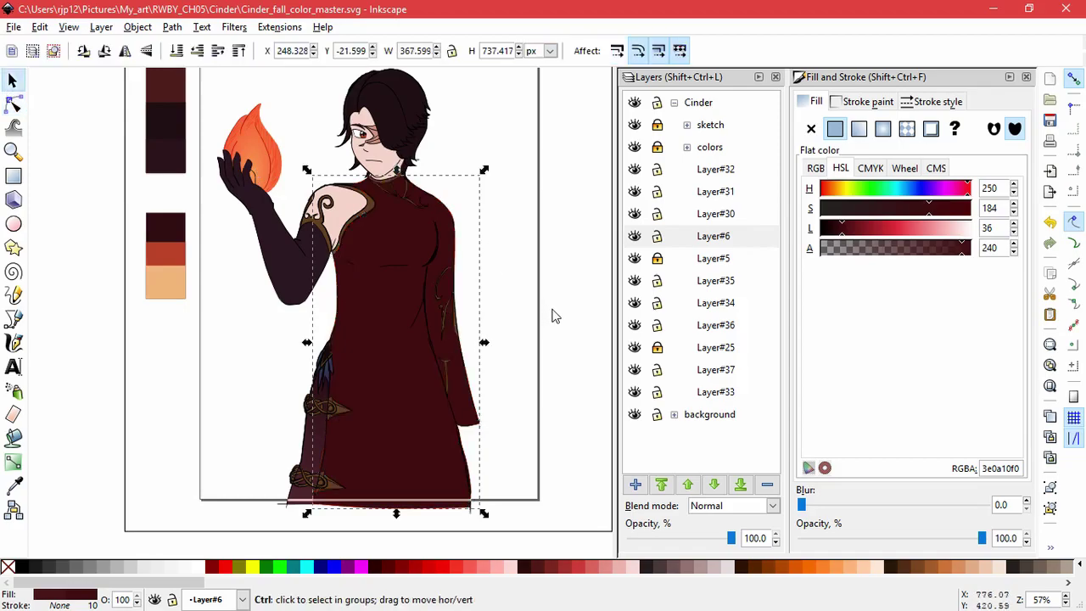
pyautogui.click(858, 129)
pyautogui.click(13, 103)
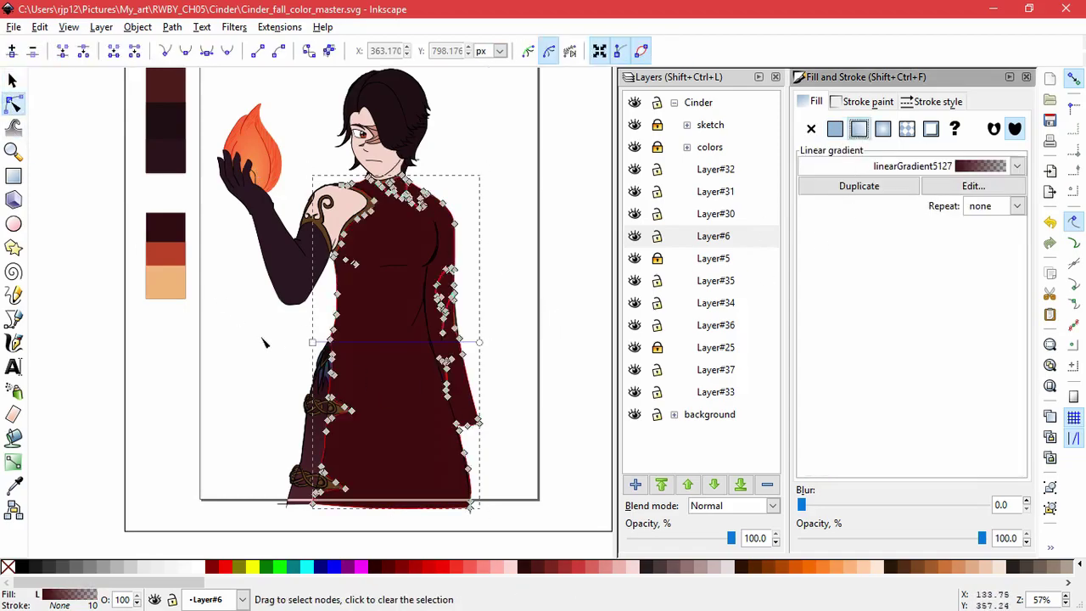
pyautogui.moveTo(467, 330); pyautogui.dragTo(515, 390)
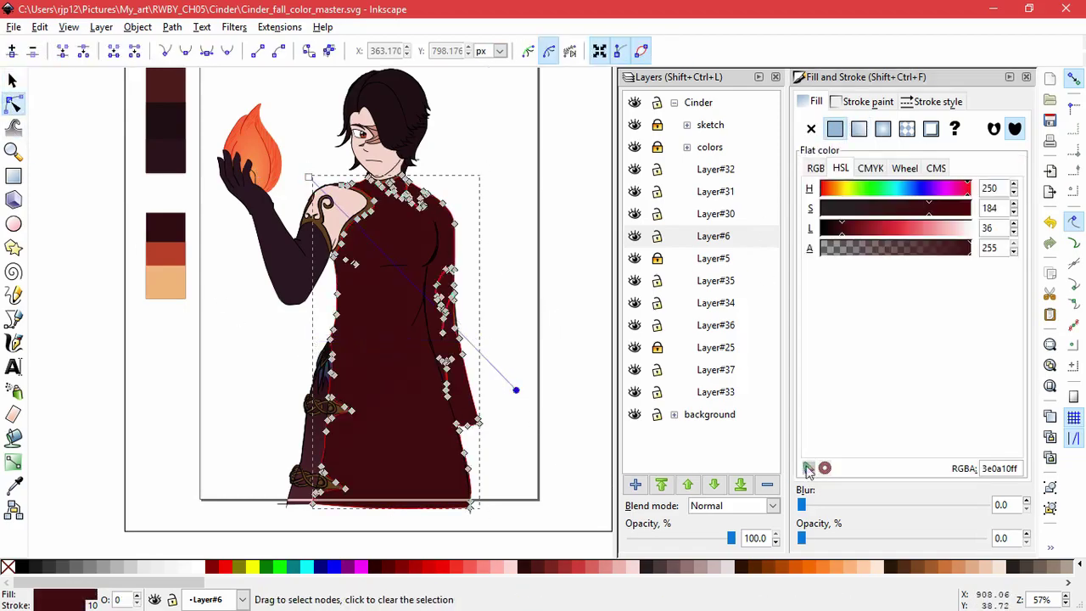
# Set the dress gradient's start stop at the shoulder to a41a2aff
pyautogui.click(863, 229)
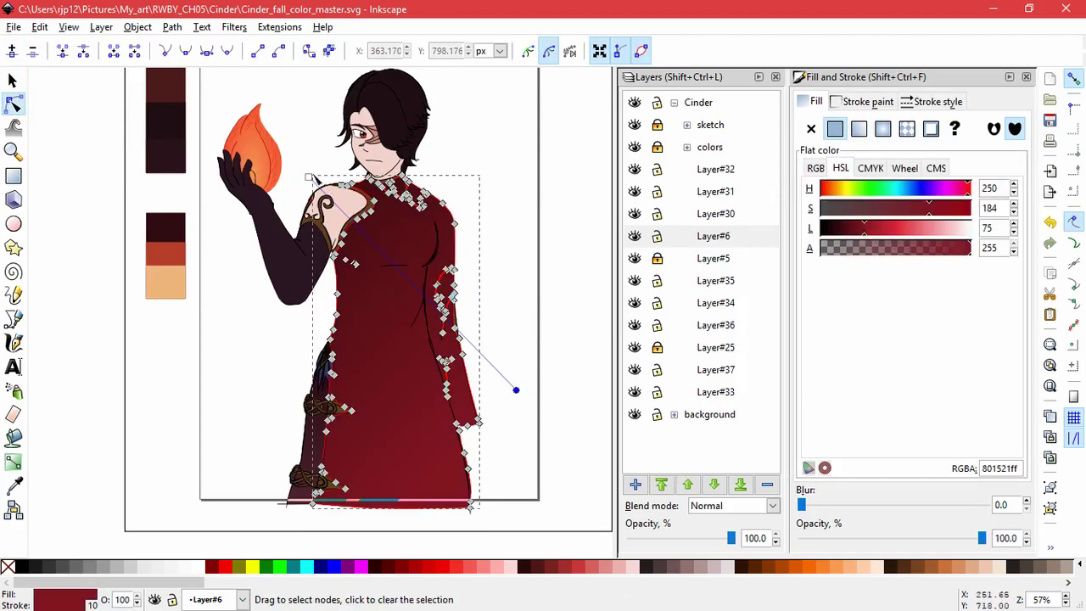
pyautogui.hotkey('ctrl', 'z')
pyautogui.click(309, 178)
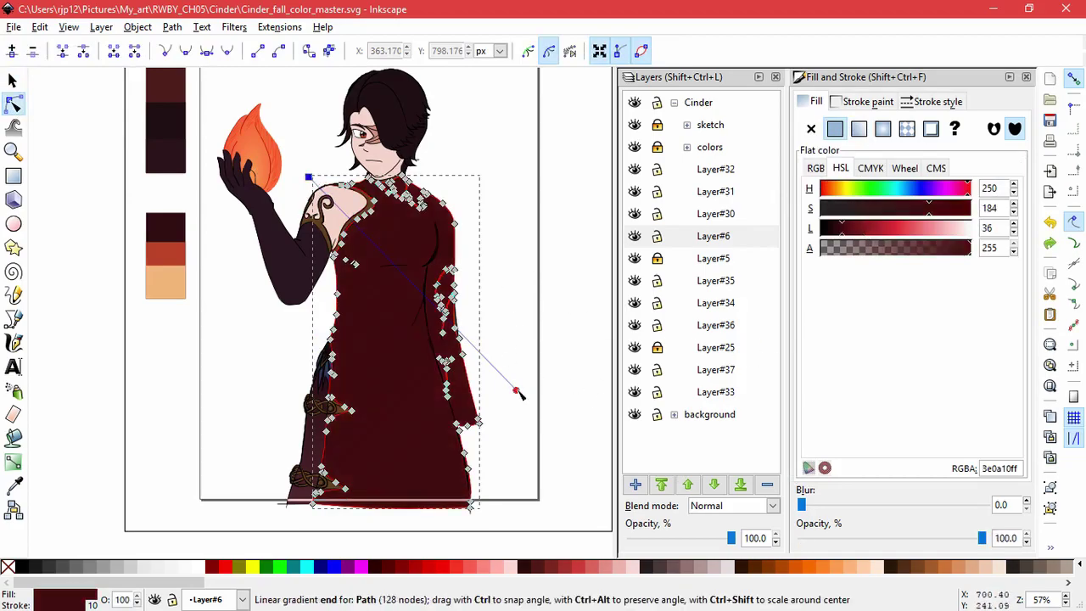
pyautogui.click(876, 229)
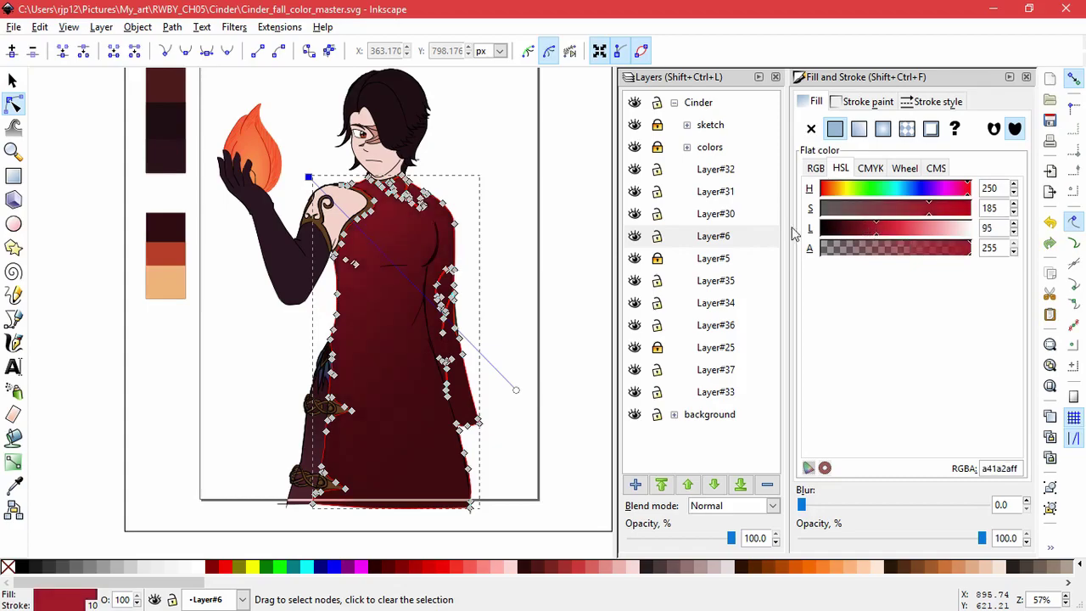
pyautogui.click(541, 216)
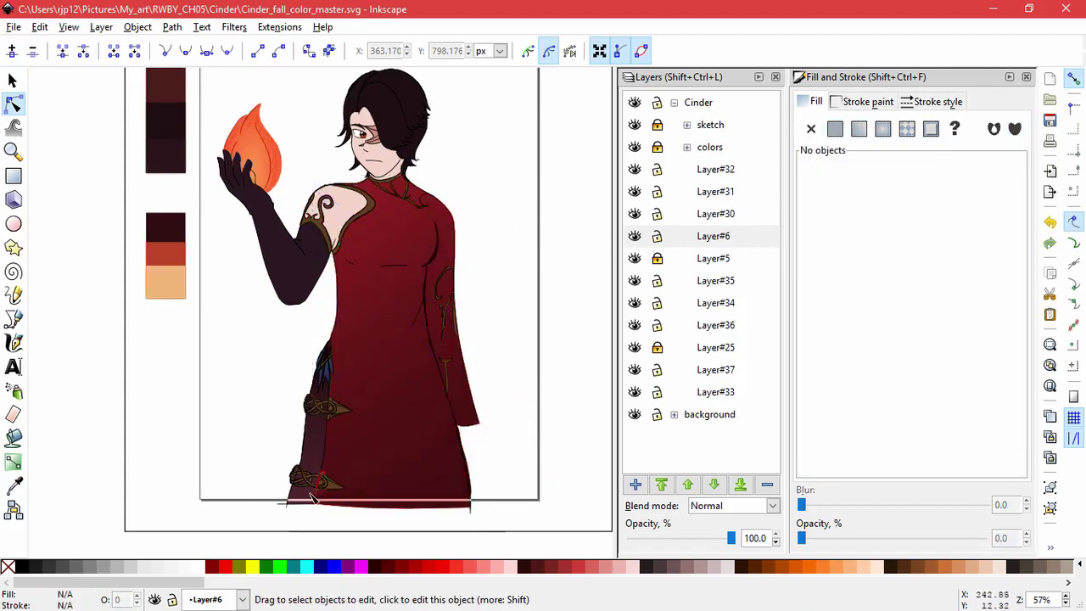
# Apply a linear gradient to the long glove, running diagonally from the hand past the elbow, and lighten its start stop
pyautogui.click(285, 277)
pyautogui.press('s')
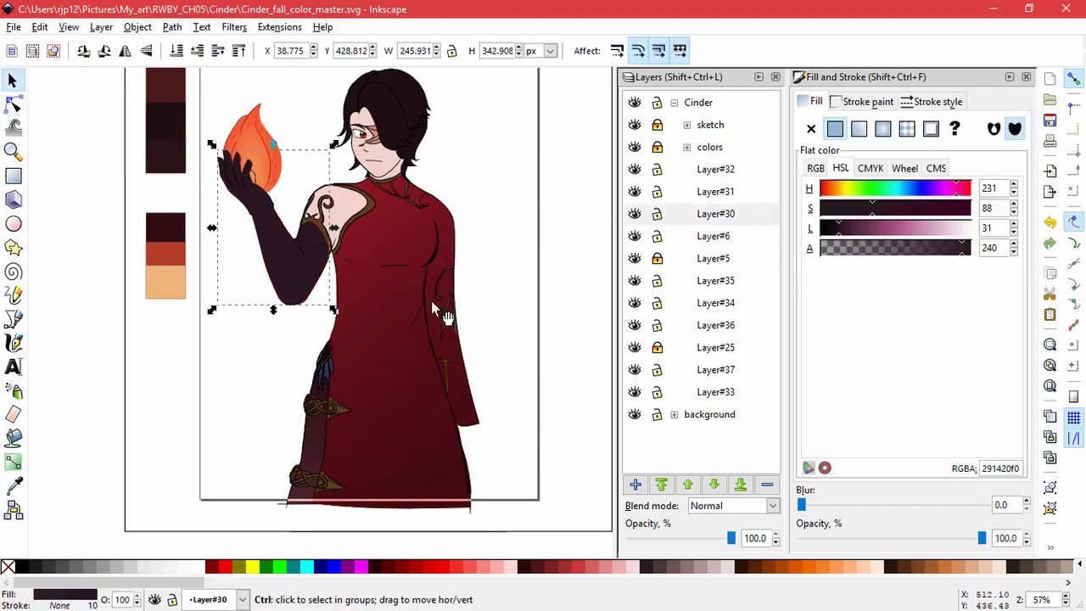
pyautogui.click(13, 103)
pyautogui.click(858, 129)
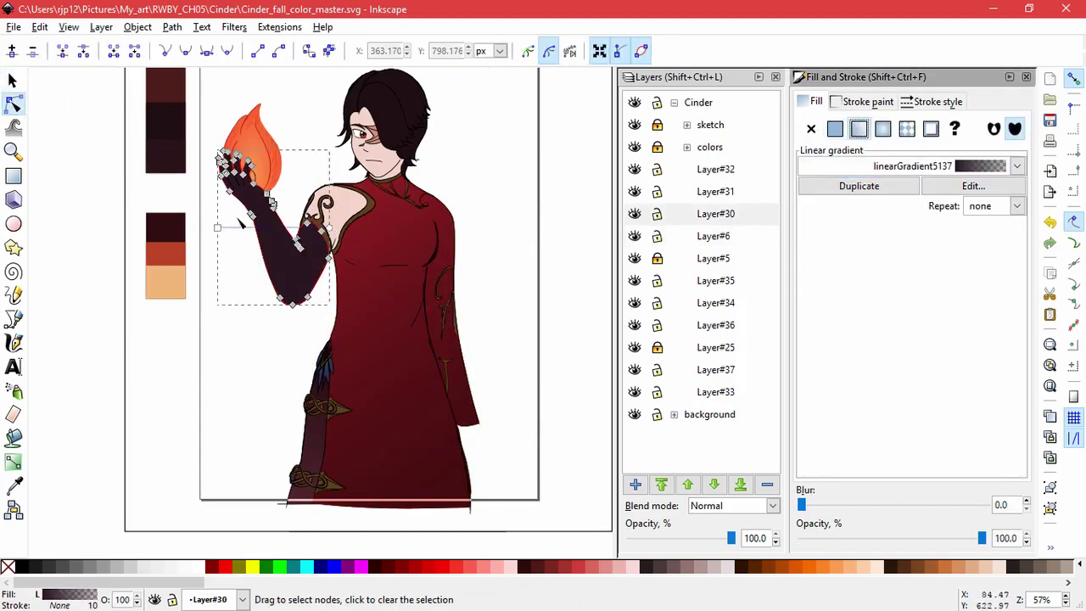
pyautogui.moveTo(217, 227); pyautogui.dragTo(202, 170)
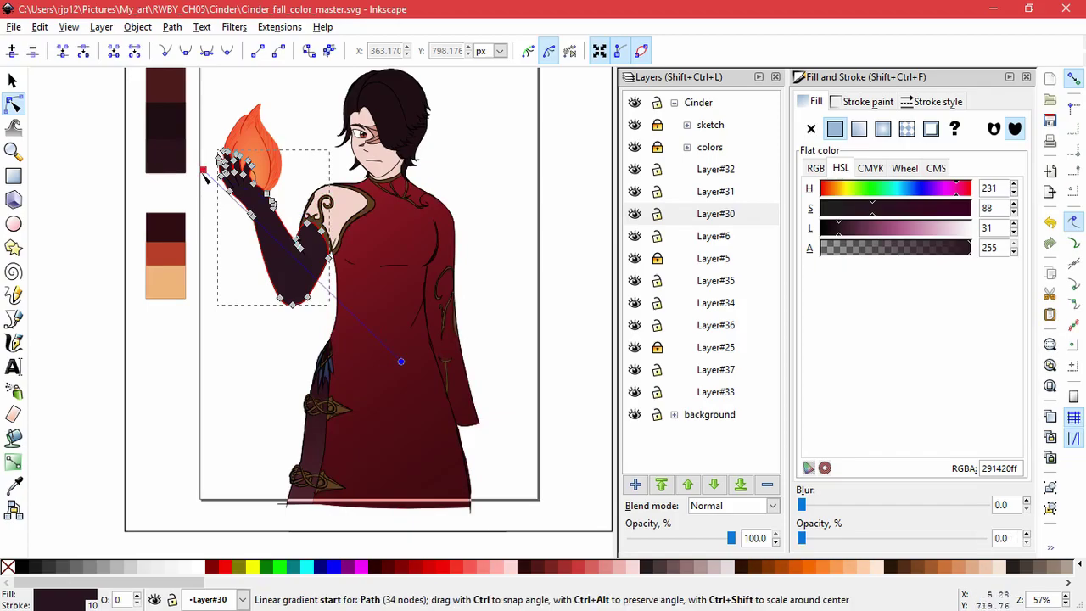
pyautogui.click(854, 227)
pyautogui.click(519, 210)
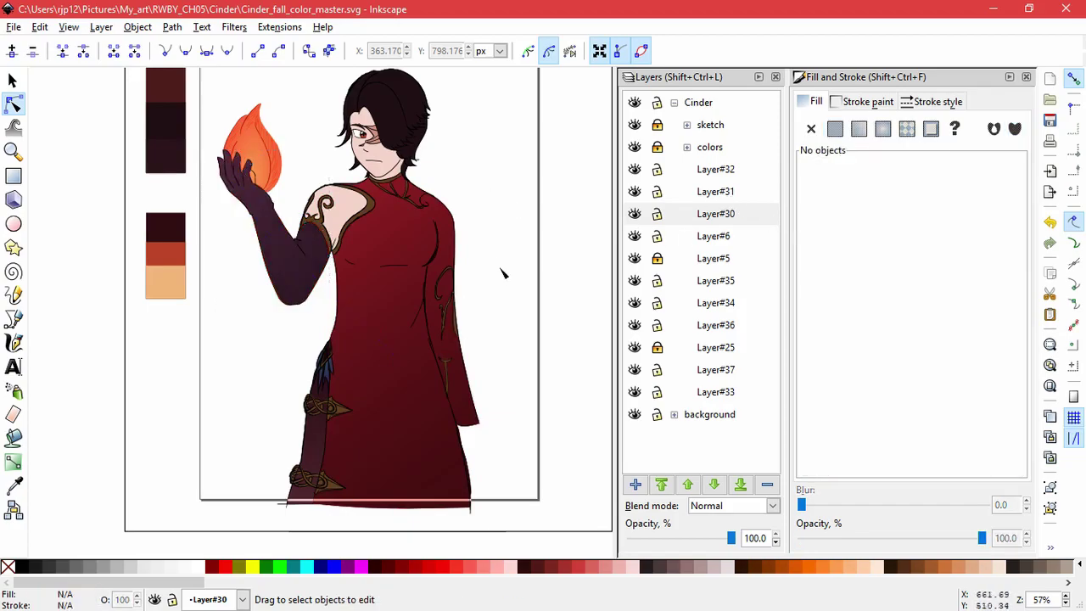
# Change the long glove's fill to a radial gradient, centre it on the hand, and set the centre stop to 52282fff
pyautogui.click(283, 280)
pyautogui.click(13, 81)
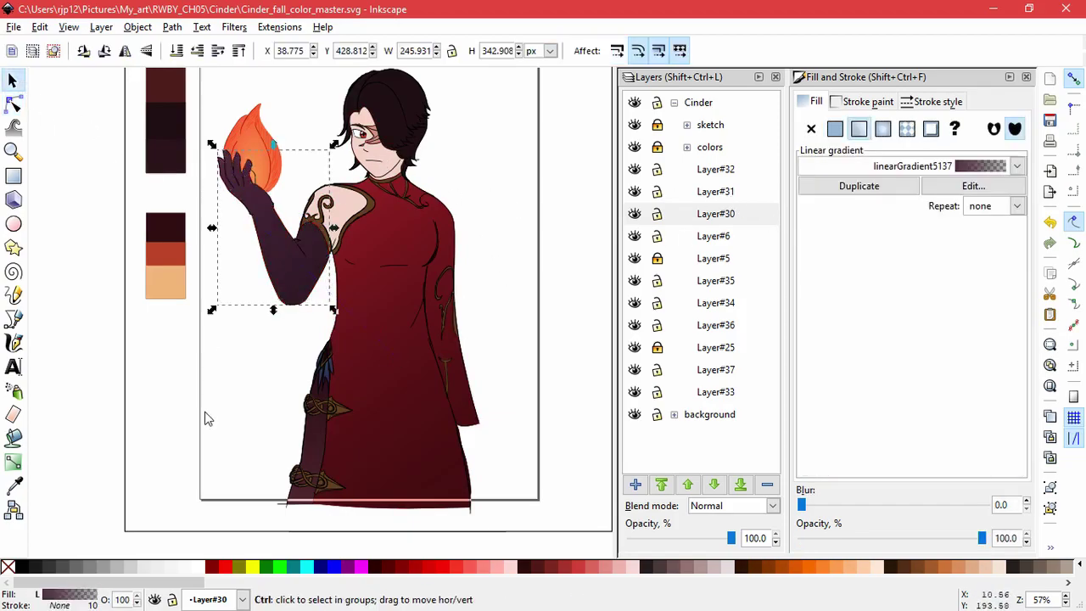
pyautogui.click(883, 128)
pyautogui.click(14, 104)
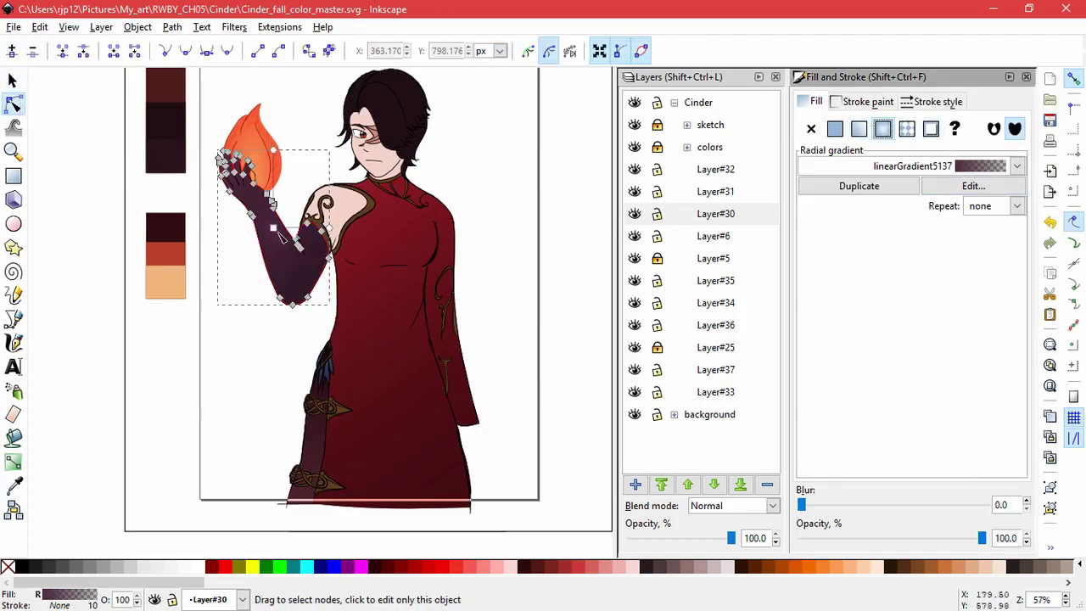
pyautogui.click(255, 185)
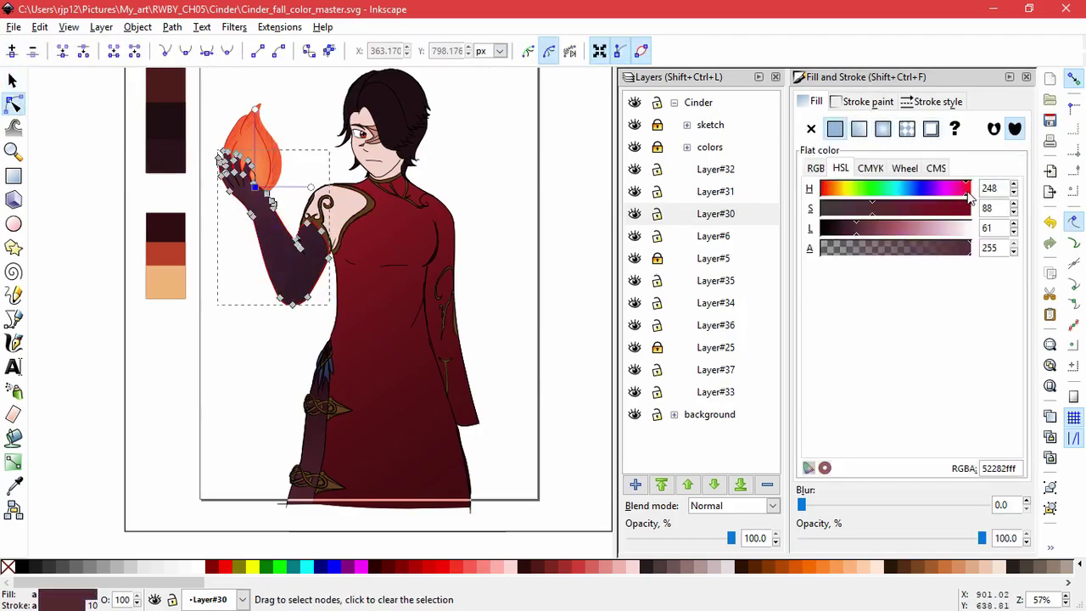
pyautogui.click(246, 298)
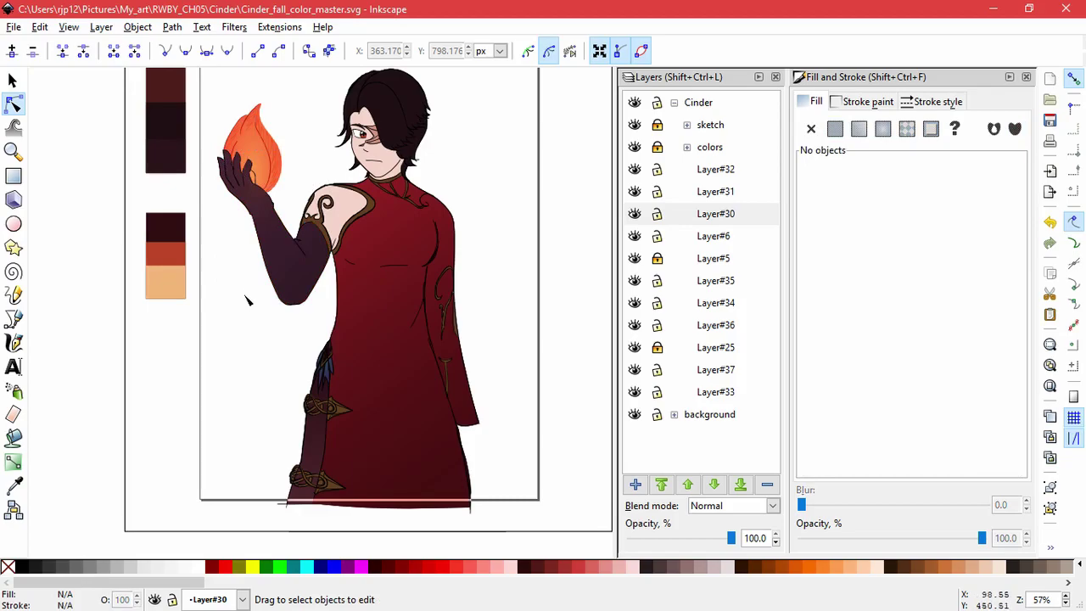
# Shift the glove gradient's centre slightly within the palm and tilt its radius above the flame
pyautogui.click(276, 222)
pyautogui.click(249, 176)
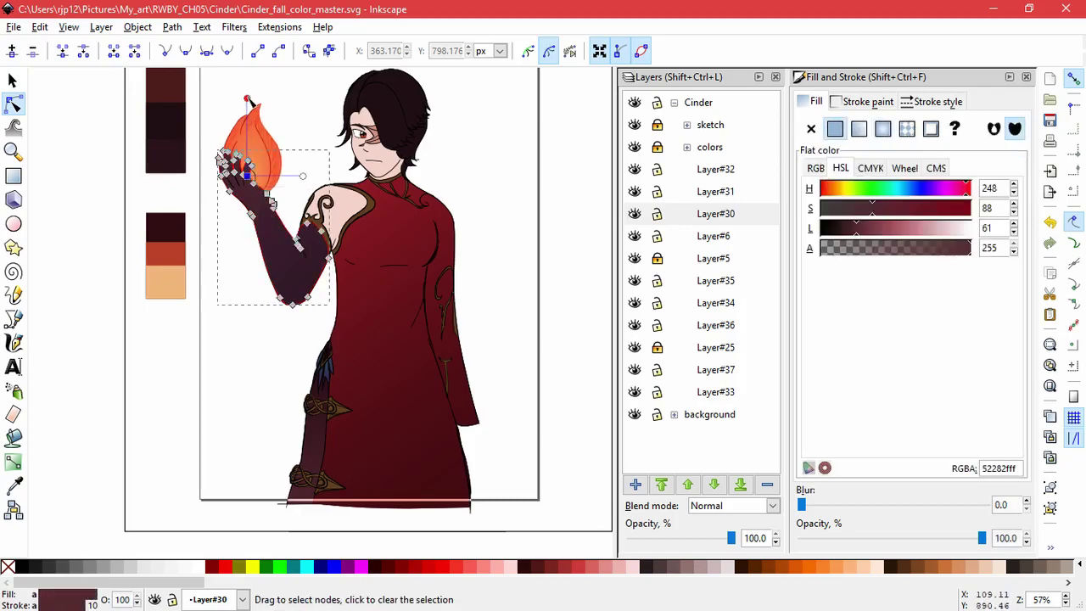
pyautogui.moveTo(248, 99); pyautogui.dragTo(285, 100)
pyautogui.click(510, 208)
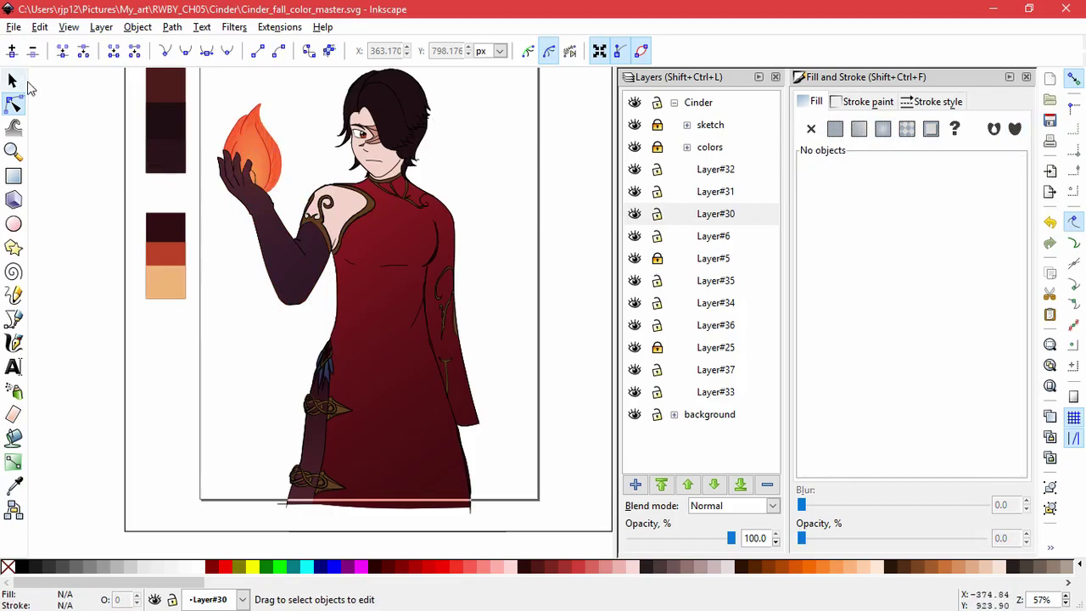
# Unlock the hair layer and apply a linear gradient to the hair, running diagonally from beside the jaw to beyond the back of the head
pyautogui.click(657, 258)
pyautogui.click(388, 99)
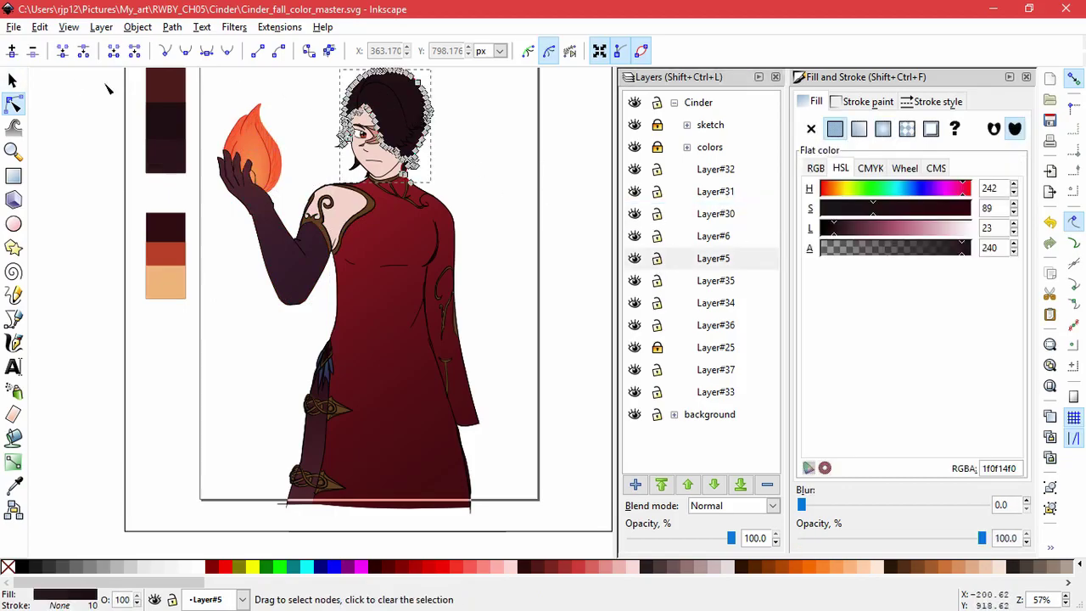
pyautogui.press('s')
pyautogui.scroll(3, 91, 324)
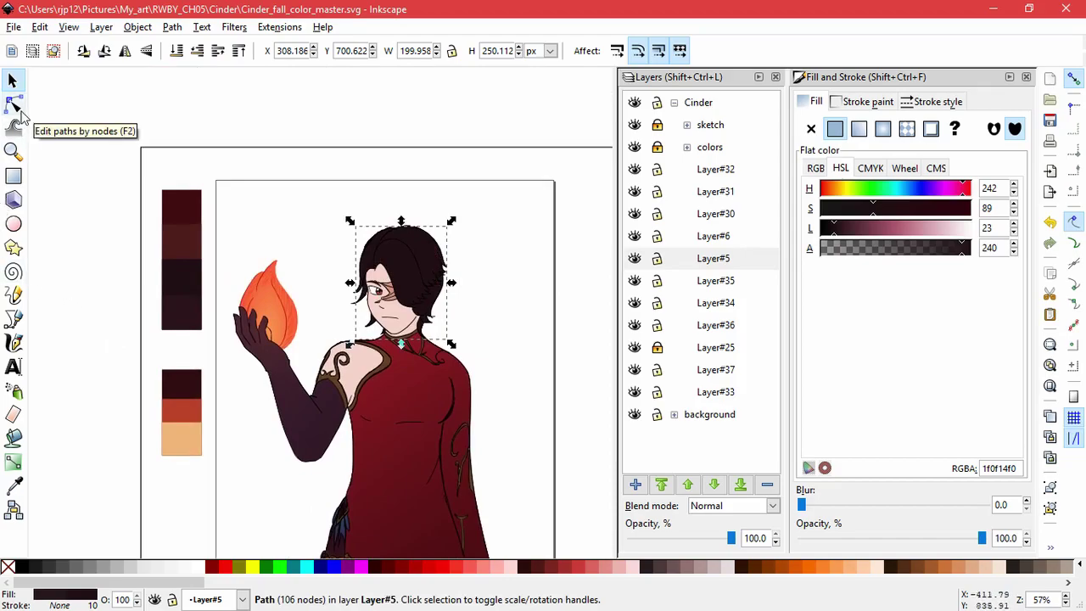
pyautogui.click(17, 107)
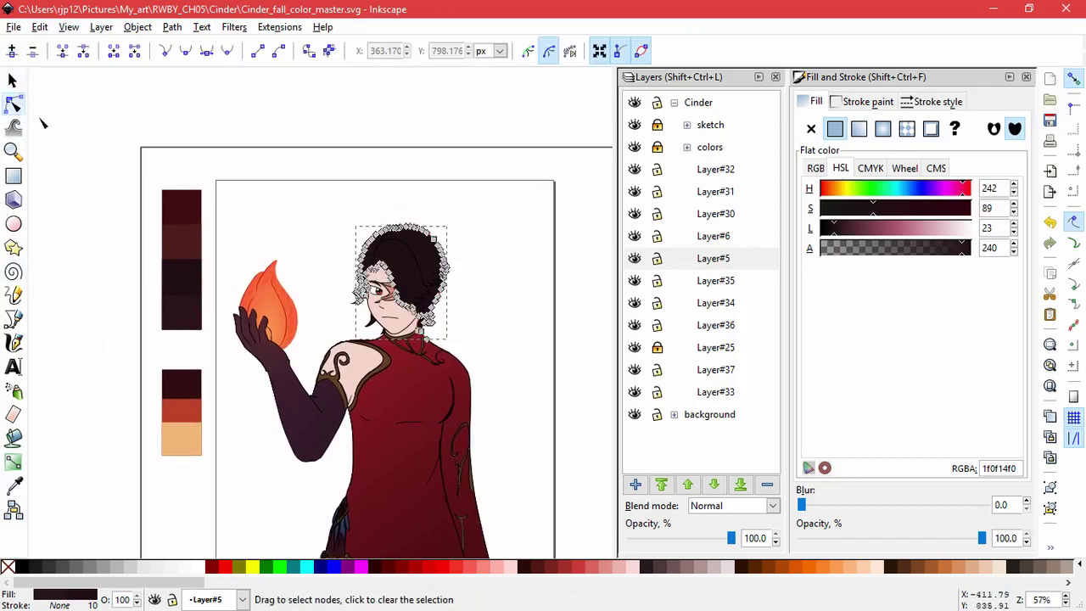
pyautogui.click(865, 136)
pyautogui.moveTo(355, 282); pyautogui.dragTo(339, 300)
pyautogui.moveTo(447, 282); pyautogui.dragTo(472, 237)
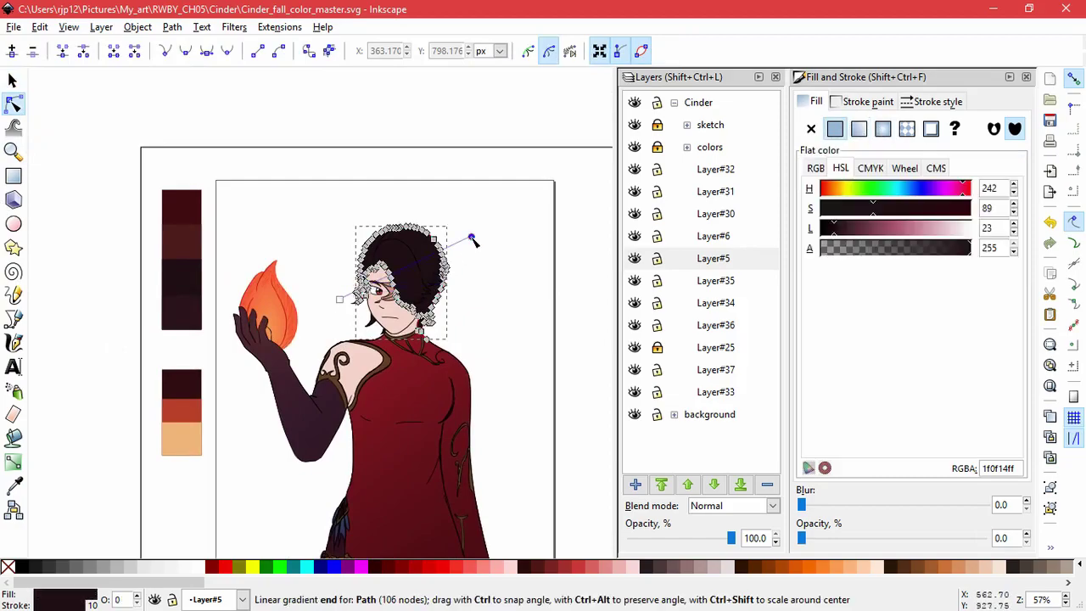
# Lighten the hair gradient's start stop to 552a37ff
pyautogui.click(340, 299)
pyautogui.moveTo(835, 229); pyautogui.dragTo(859, 233)
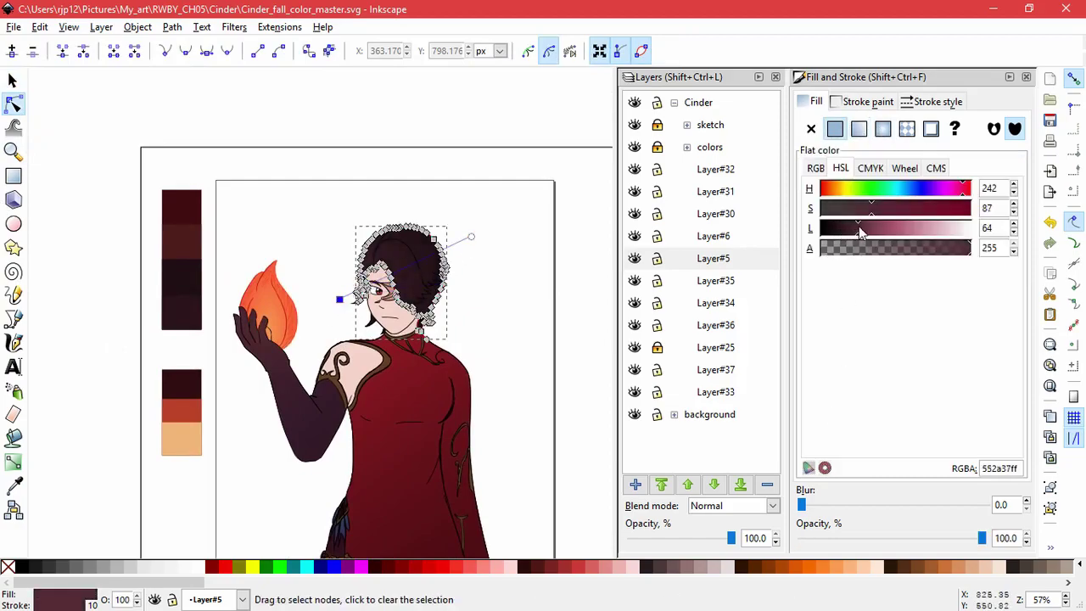
pyautogui.click(626, 276)
pyautogui.click(520, 333)
# Combine the face and bare shoulder skin shapes into a single path
pyautogui.press('space')
pyautogui.moveTo(526, 420); pyautogui.dragTo(519, 374)
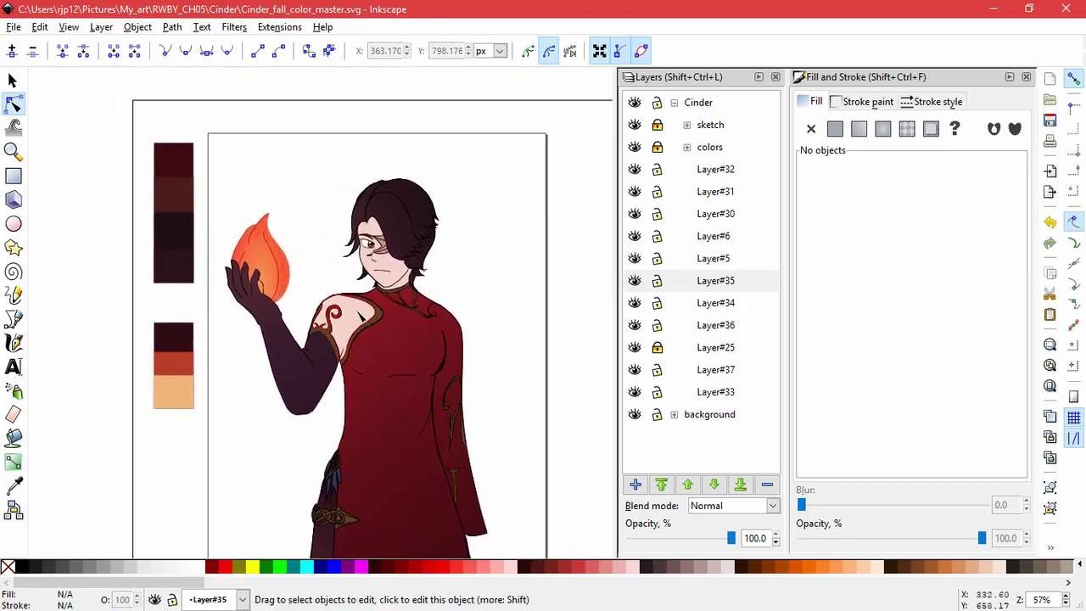
pyautogui.click(360, 316)
pyautogui.keyDown('shift'); pyautogui.click(383, 264); pyautogui.keyUp('shift')
pyautogui.click(13, 81)
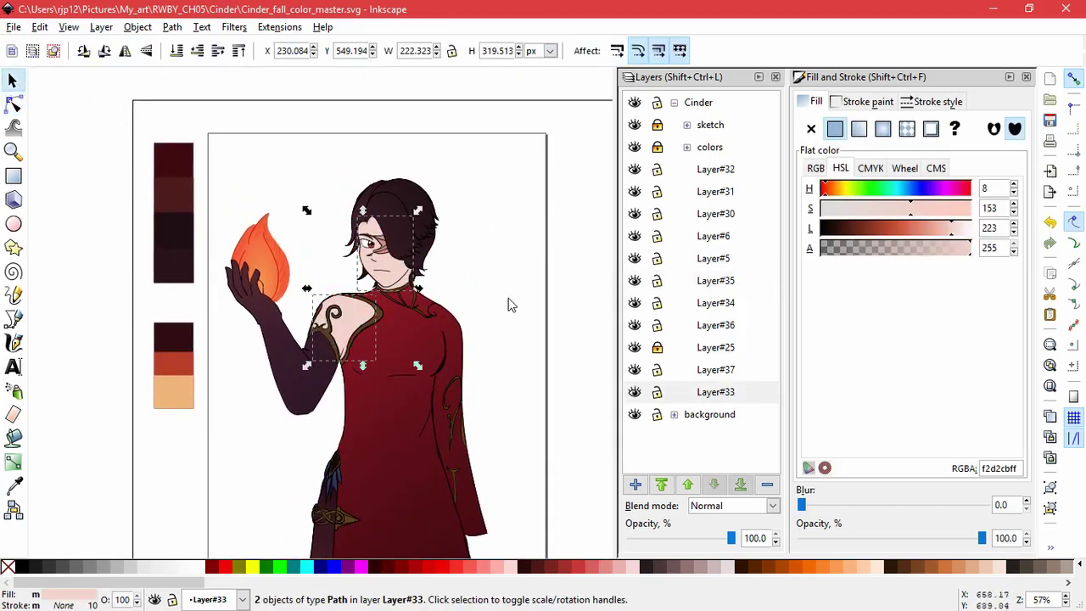
pyautogui.click(194, 27)
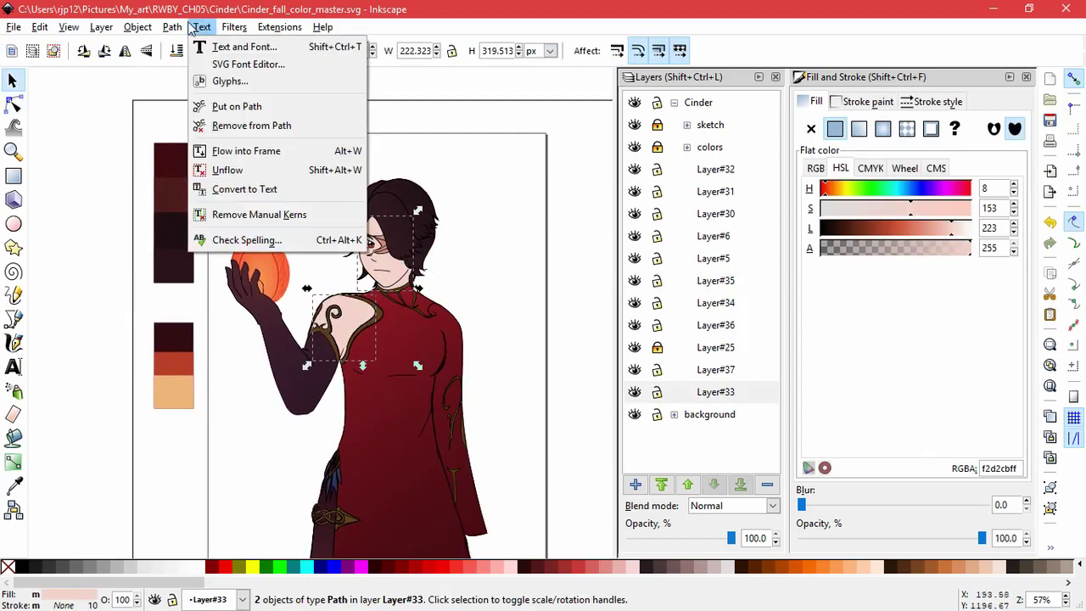
pyautogui.moveTo(172, 27)
pyautogui.click(217, 230)
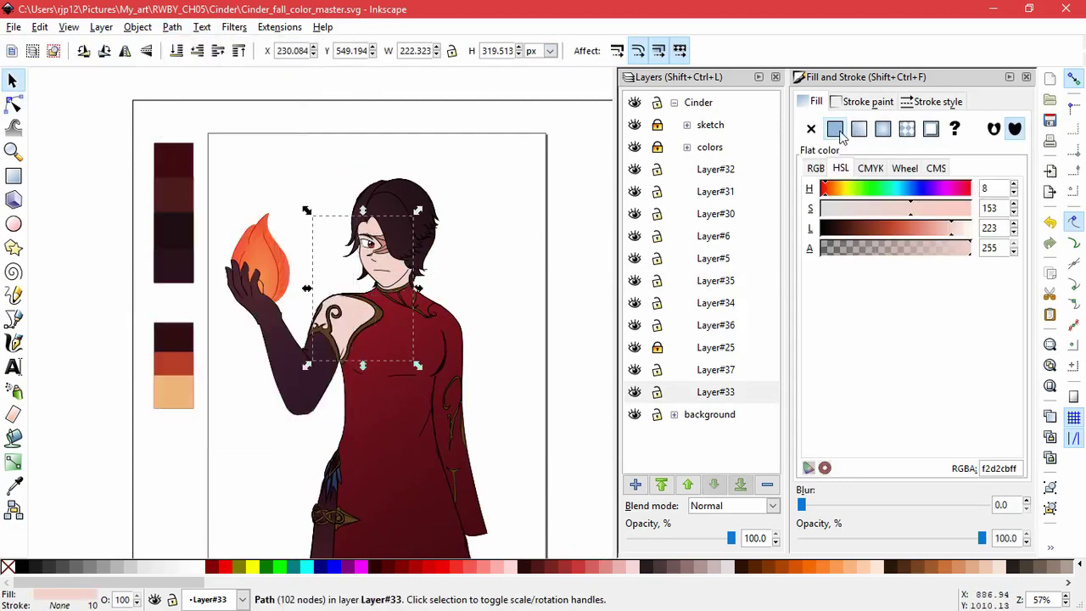
# Apply a radial gradient to the combined skin, centre it between the flame and the face, and set its centre stop to white
pyautogui.click(859, 128)
pyautogui.click(882, 129)
pyautogui.click(14, 104)
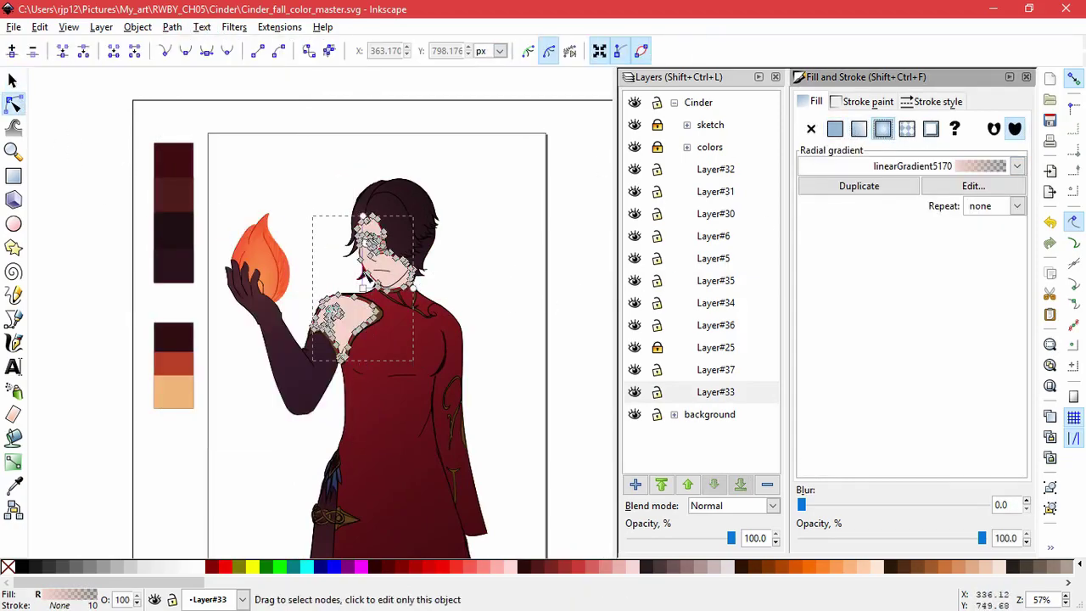
pyautogui.moveTo(362, 288); pyautogui.dragTo(318, 274)
pyautogui.moveTo(953, 230); pyautogui.dragTo(978, 228)
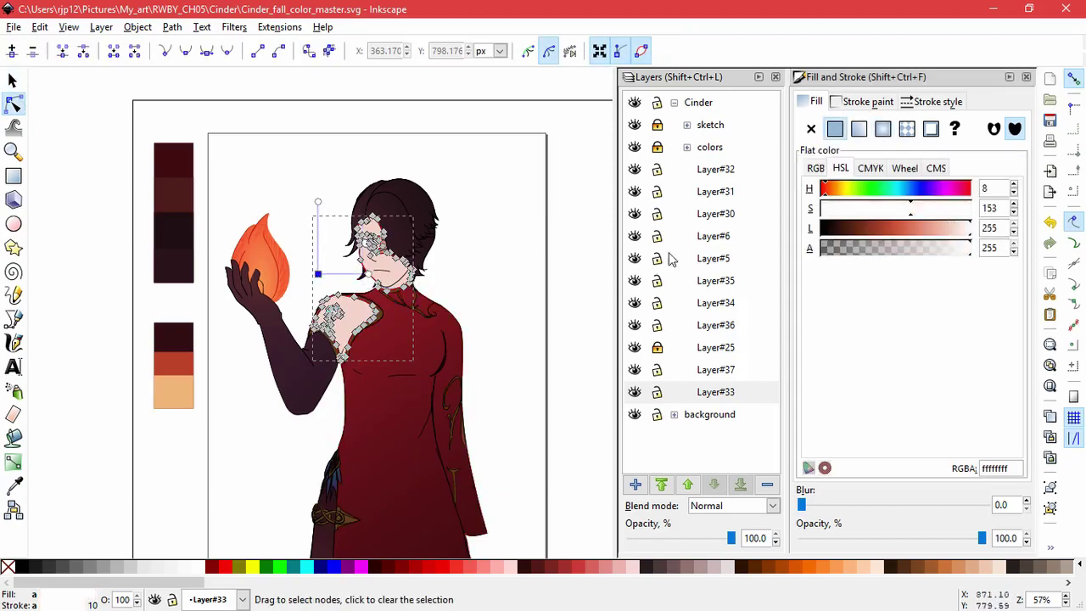
# Widen the skin gradient past the head, nudge its centre, and extend its vertical radius
pyautogui.moveTo(361, 274); pyautogui.dragTo(433, 286)
pyautogui.click(318, 274)
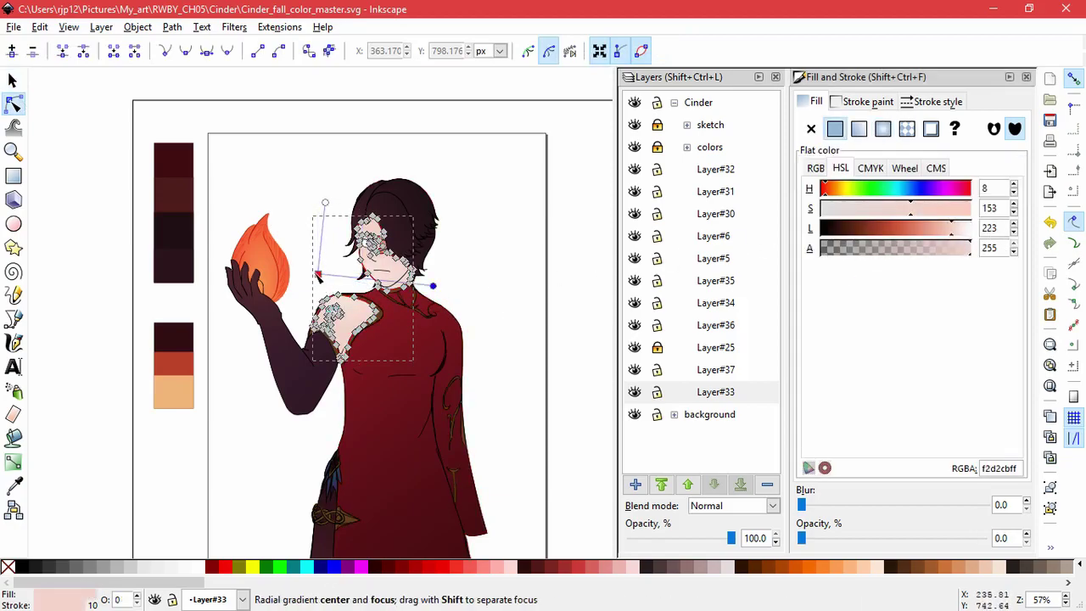
pyautogui.moveTo(318, 274); pyautogui.dragTo(323, 270)
pyautogui.moveTo(329, 200); pyautogui.dragTo(330, 182)
pyautogui.click(543, 284)
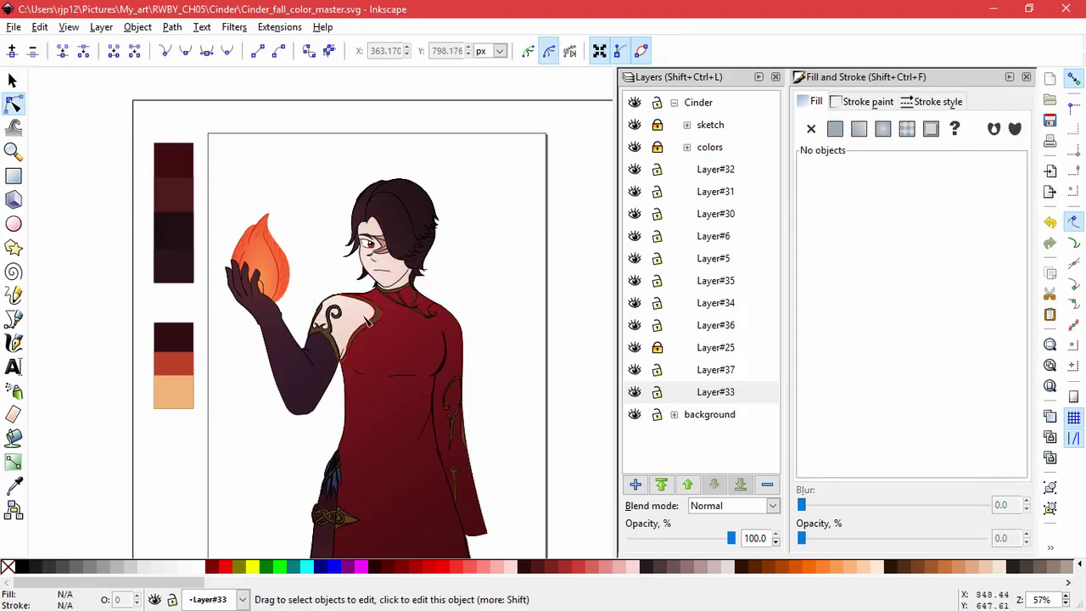
# Tint the skin gradient's centre stop peach with hue 16 and saturation 255, and adjust its lightness
pyautogui.click(366, 319)
pyautogui.click(322, 271)
pyautogui.click(959, 230)
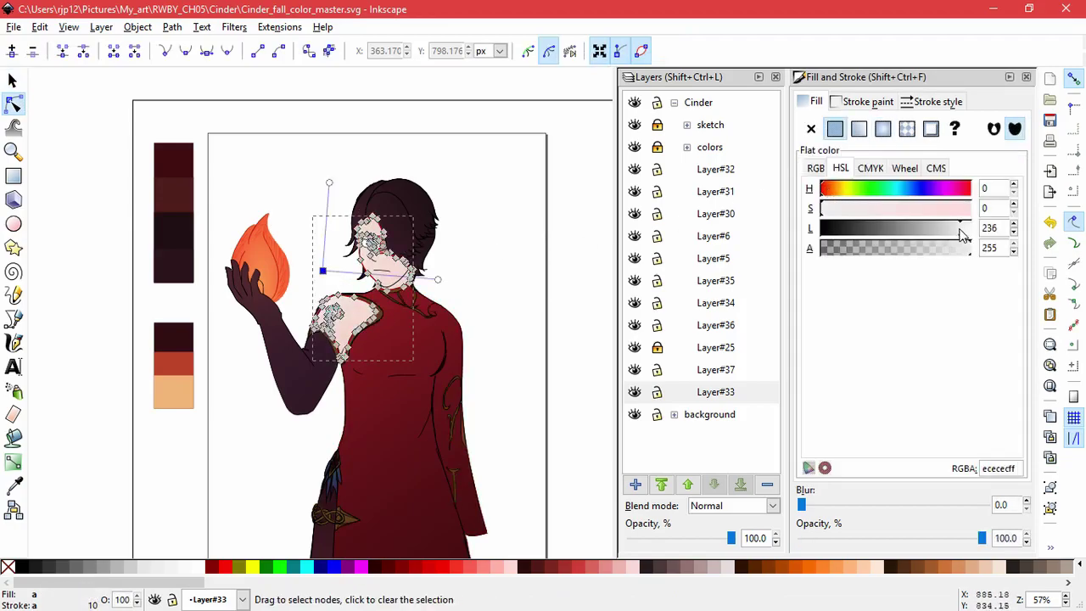
pyautogui.click(830, 188)
pyautogui.moveTo(852, 208); pyautogui.dragTo(976, 221)
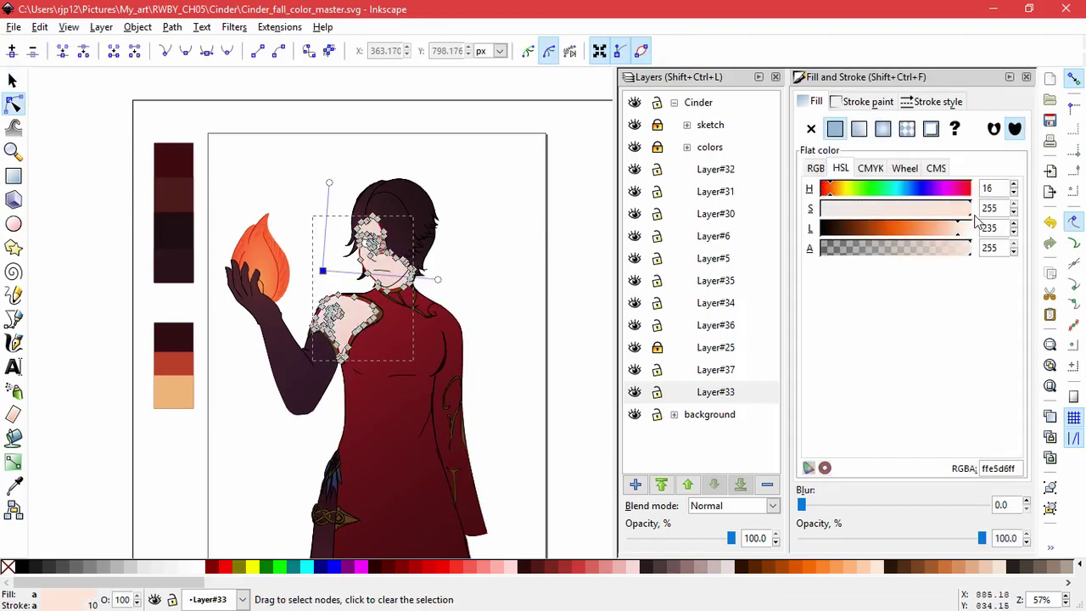
pyautogui.click(957, 230)
pyautogui.click(511, 273)
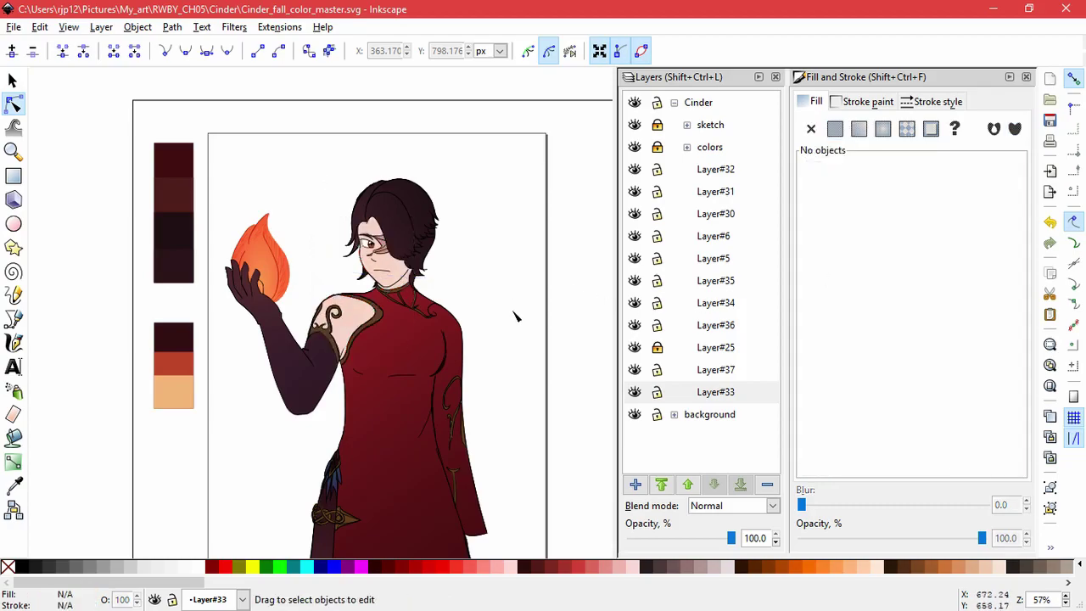
# Move the skin gradient's centre onto the flame and enlarge both radii to reach past the neck and above the flame
pyautogui.click(365, 321)
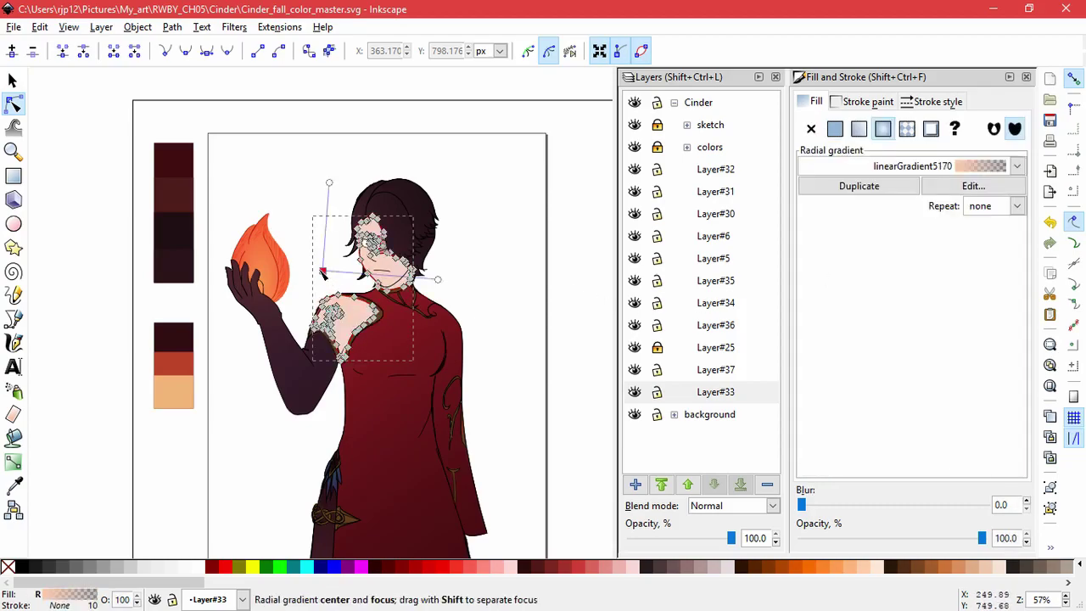
pyautogui.moveTo(390, 282); pyautogui.dragTo(440, 289)
pyautogui.moveTo(282, 186); pyautogui.dragTo(294, 141)
pyautogui.click(521, 269)
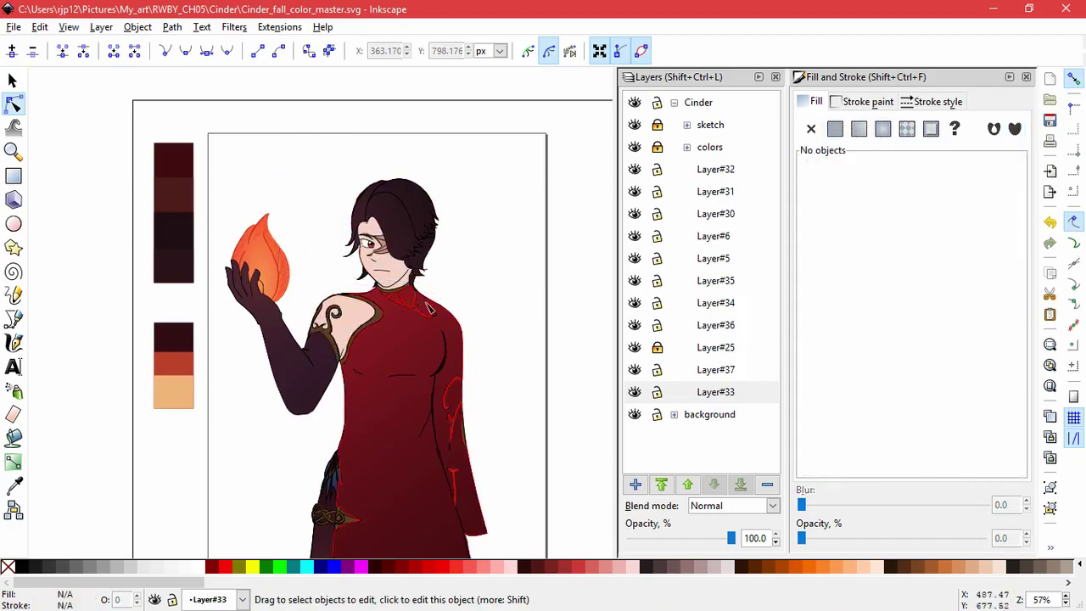
# Set the skin gradient's centre stop to ffc8a8ff
pyautogui.click(354, 316)
pyautogui.click(273, 265)
pyautogui.click(328, 338)
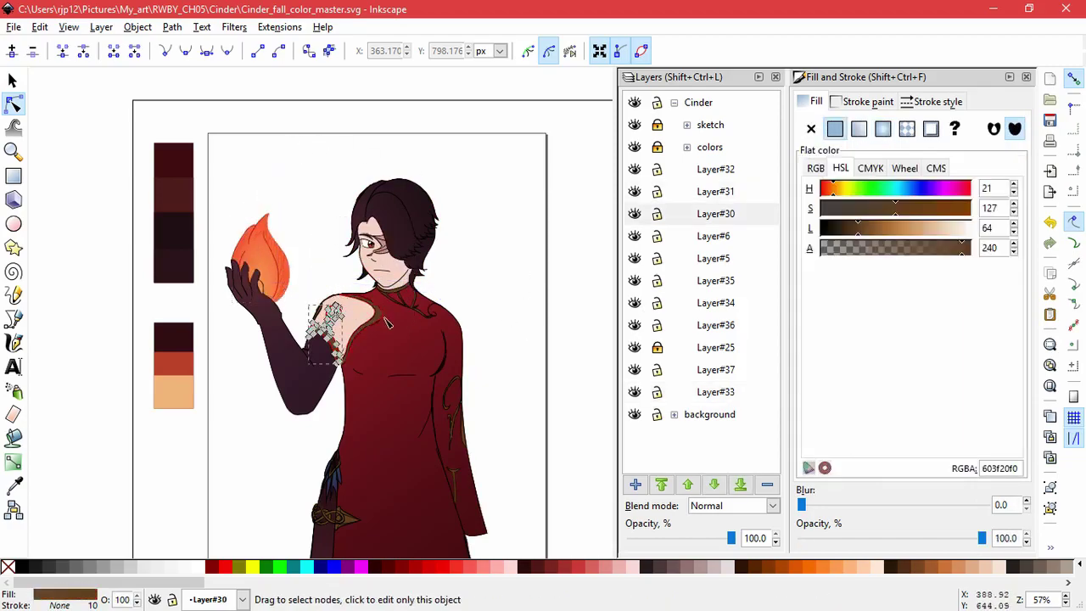
pyautogui.click(379, 314)
pyautogui.click(347, 309)
pyautogui.click(276, 273)
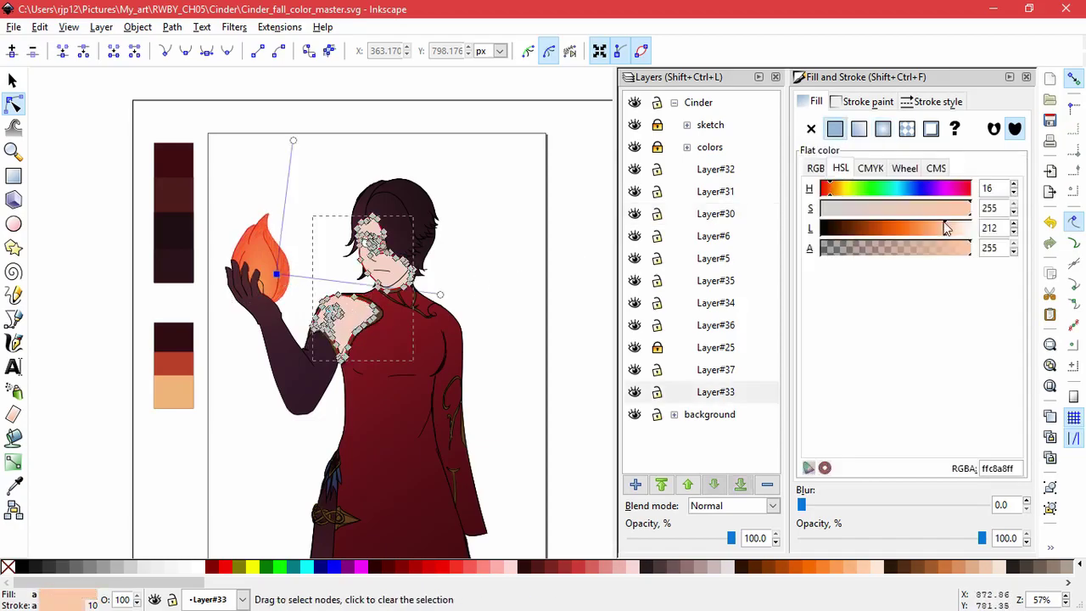
pyautogui.click(536, 333)
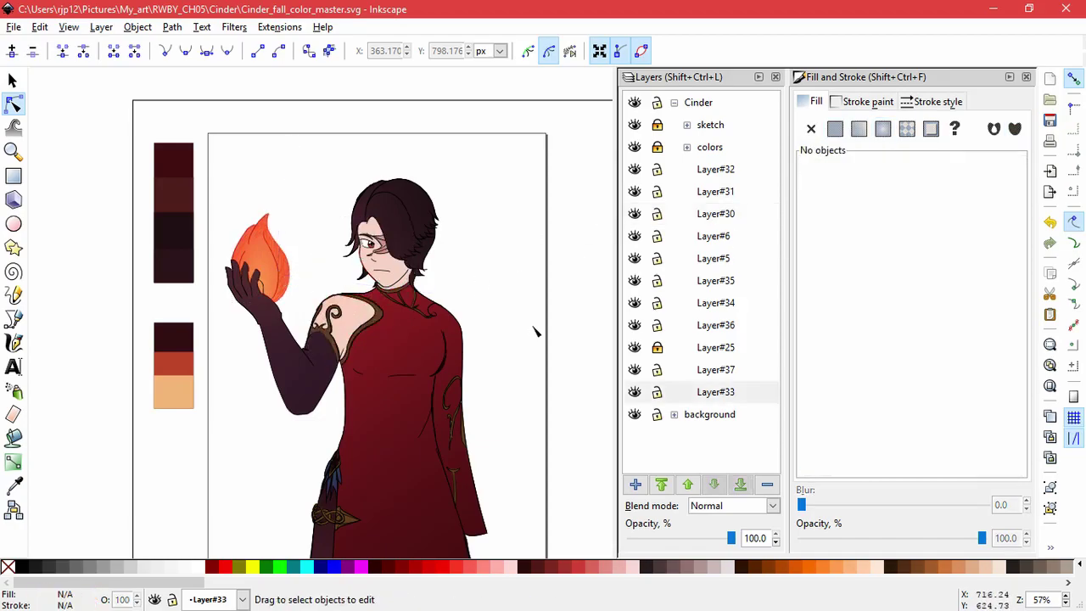
# Combine the brown shoulder-opening trim and the glove's ornamental trim into a single path
pyautogui.press('5')
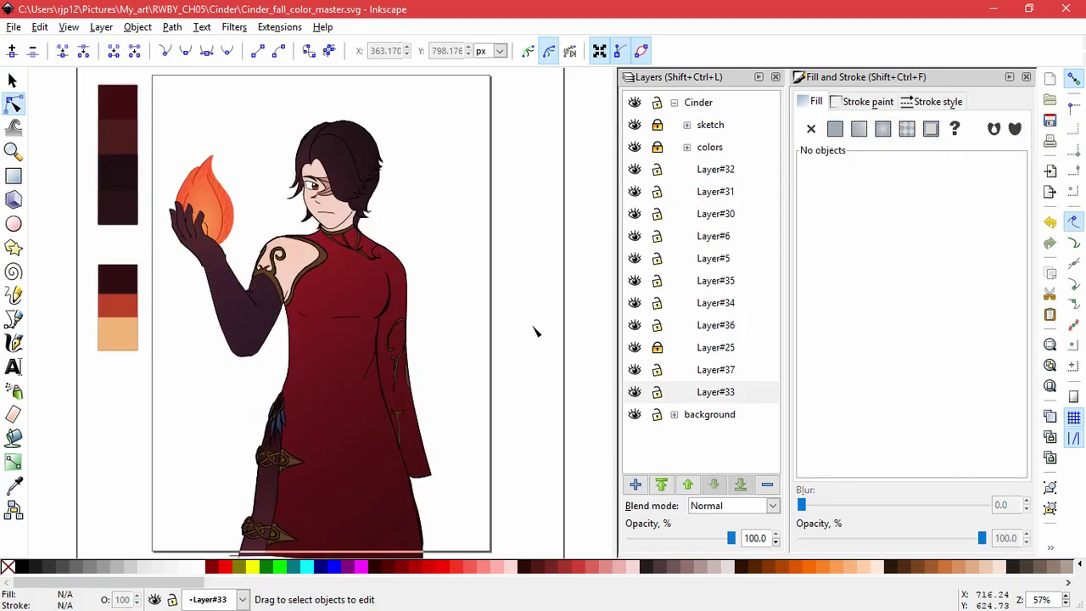
pyautogui.scroll(2, 304, 272)
pyautogui.click(246, 273)
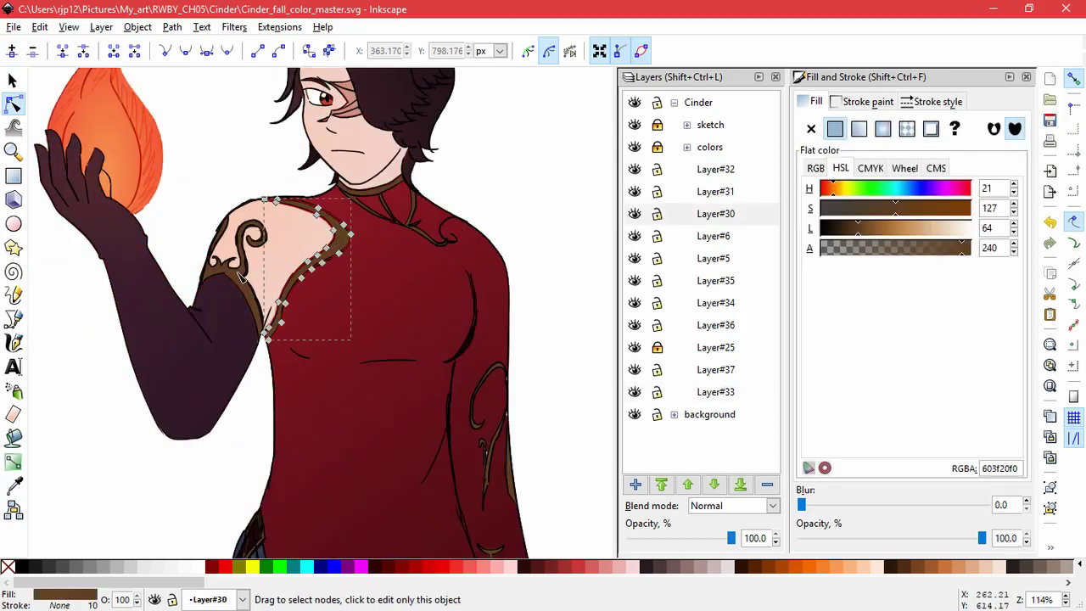
pyautogui.keyDown('shift'); pyautogui.click(240, 274); pyautogui.keyUp('shift')
pyautogui.scroll(5, 203, 244)
pyautogui.scroll(-7, 356, 275)
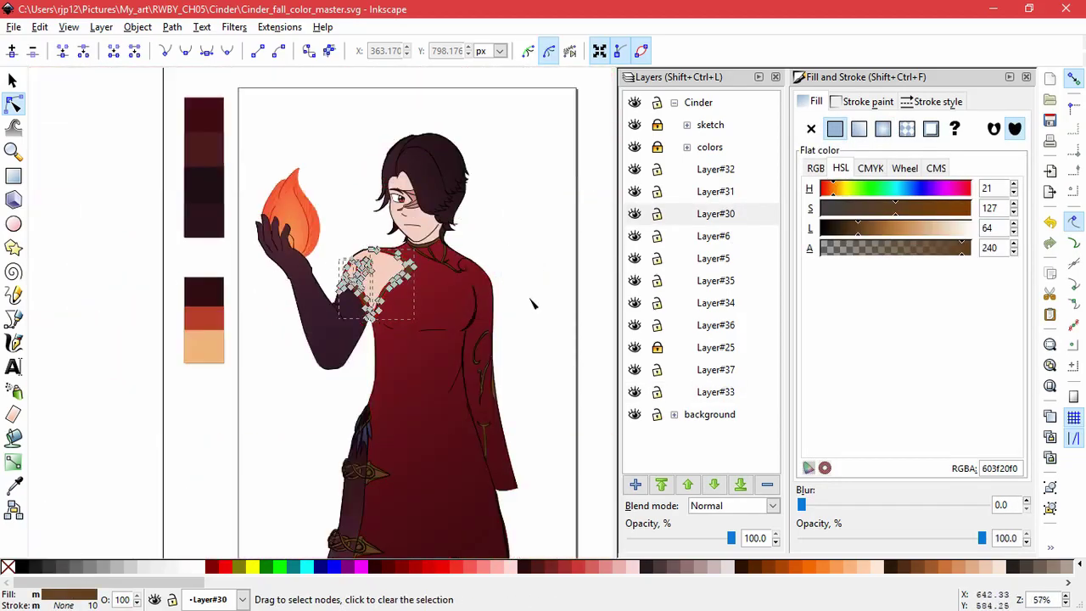
pyautogui.scroll(3, 526, 246)
pyautogui.click(172, 26)
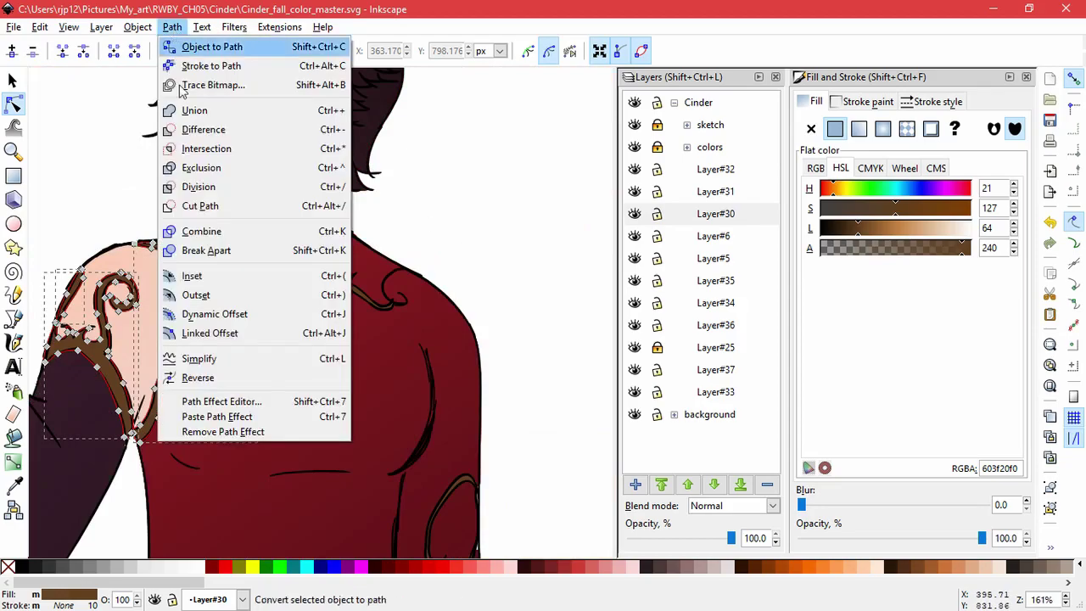
pyautogui.click(203, 231)
# Fill the combined shoulder and glove trim with a radial gradient centred on the flame, with its centre stop set to 9b6534ff
pyautogui.scroll(-1, 476, 204)
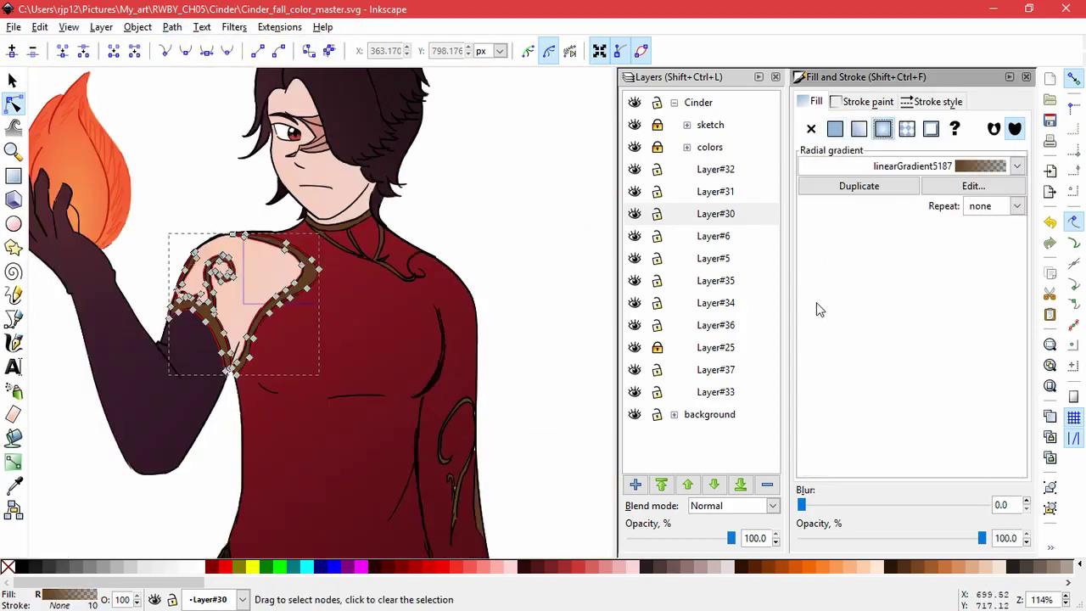
pyautogui.press('Escape')
pyautogui.click(313, 269)
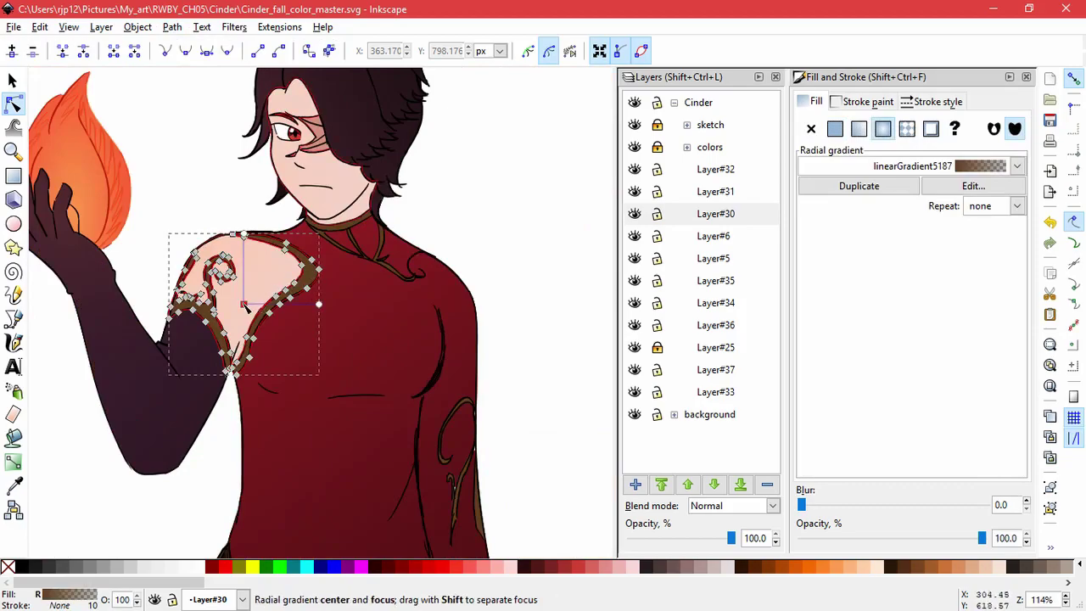
pyautogui.moveTo(245, 304); pyautogui.dragTo(78, 188)
pyautogui.moveTo(858, 231); pyautogui.dragTo(883, 234)
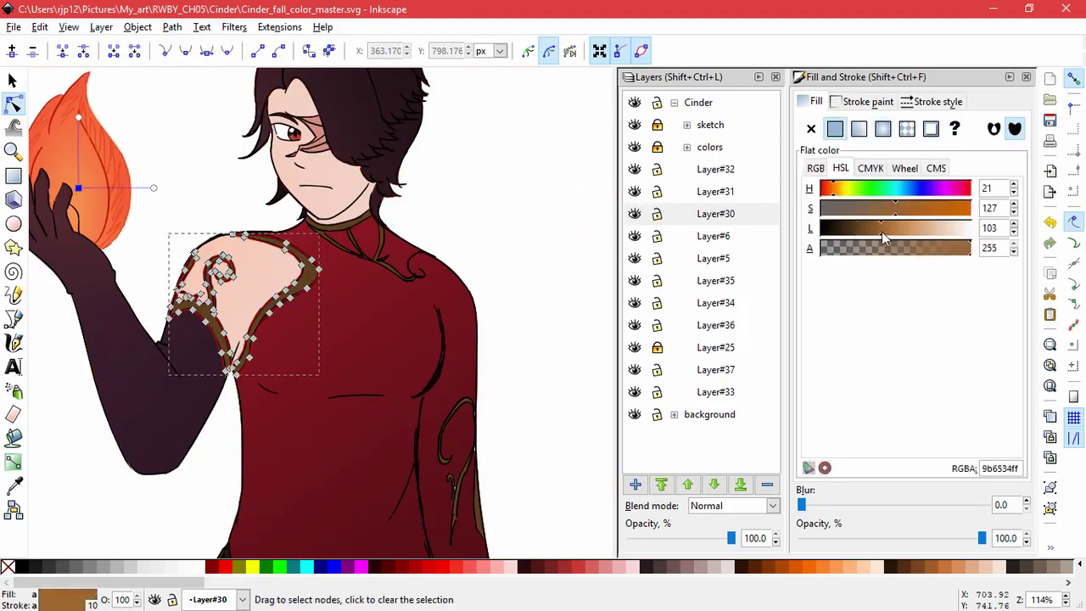
# Enlarge the trim gradient's radii past the neck and well above the flame, and move its centre between the flame and the shoulder
pyautogui.click(79, 118)
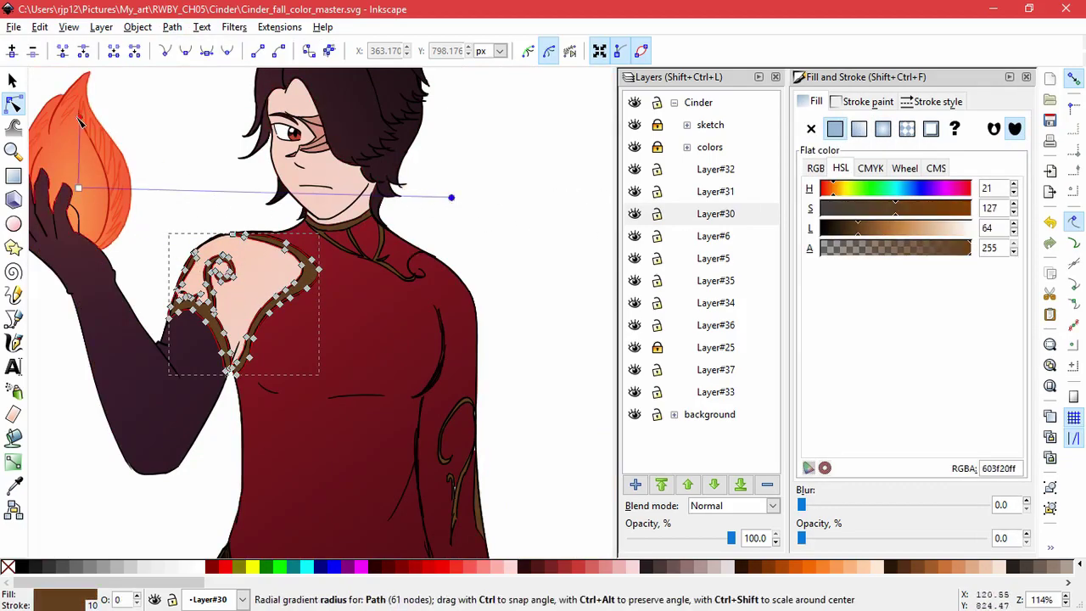
pyautogui.moveTo(79, 117); pyautogui.dragTo(85, 56)
pyautogui.moveTo(78, 264); pyautogui.dragTo(142, 317)
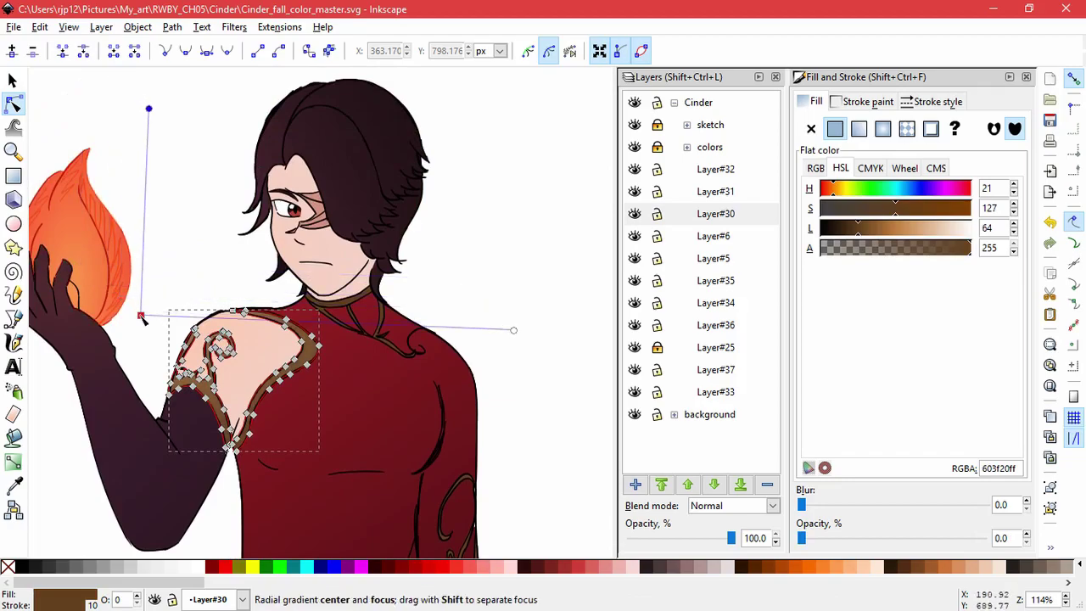
pyautogui.click(552, 300)
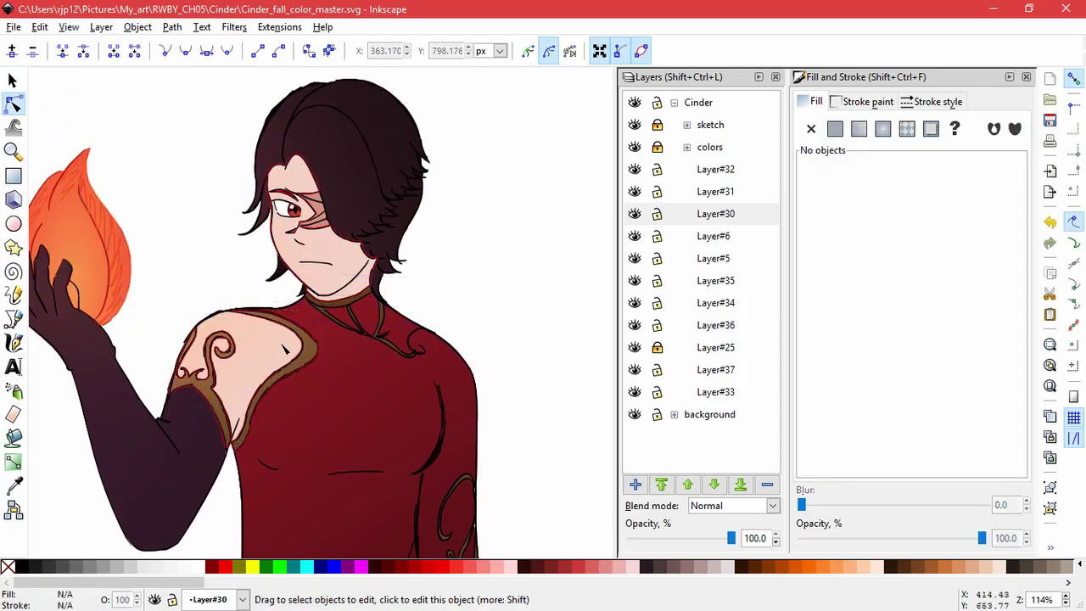
# Set the trim gradient's centre stop to orange de7544ff, with hue 14, saturation 179 and lightness 145
pyautogui.click(285, 347)
pyautogui.click(835, 128)
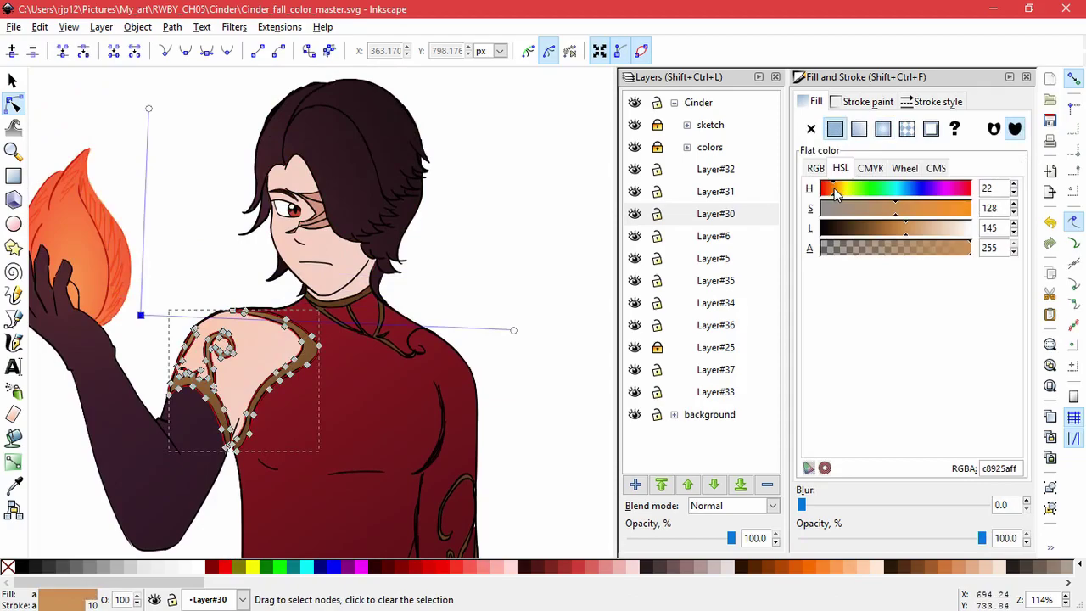
pyautogui.moveTo(834, 189); pyautogui.dragTo(829, 192)
pyautogui.click(547, 279)
pyautogui.click(309, 346)
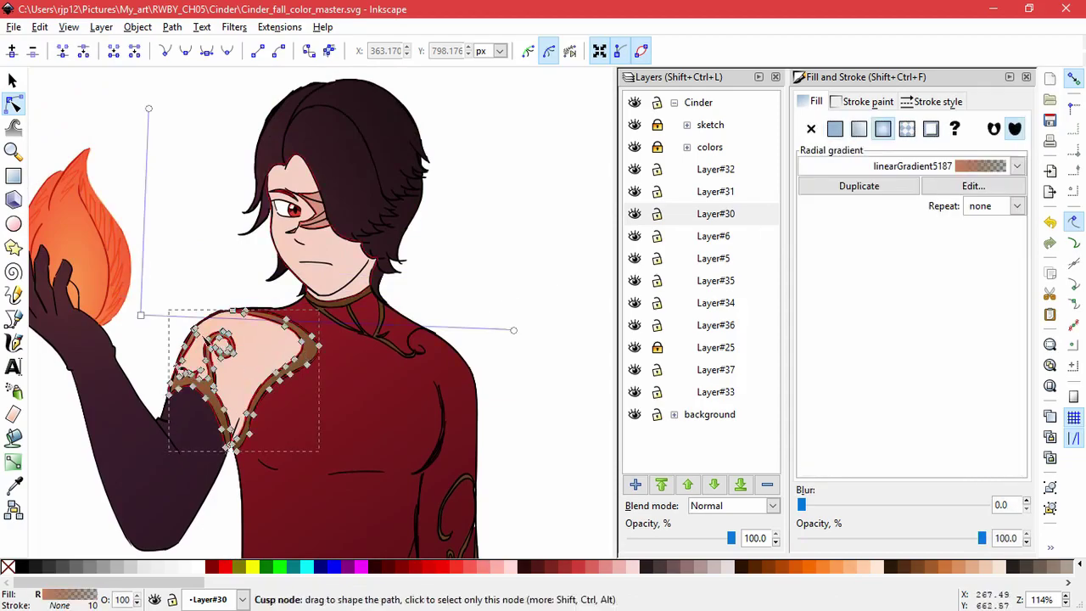
pyautogui.click(141, 315)
pyautogui.moveTo(902, 210); pyautogui.dragTo(924, 210)
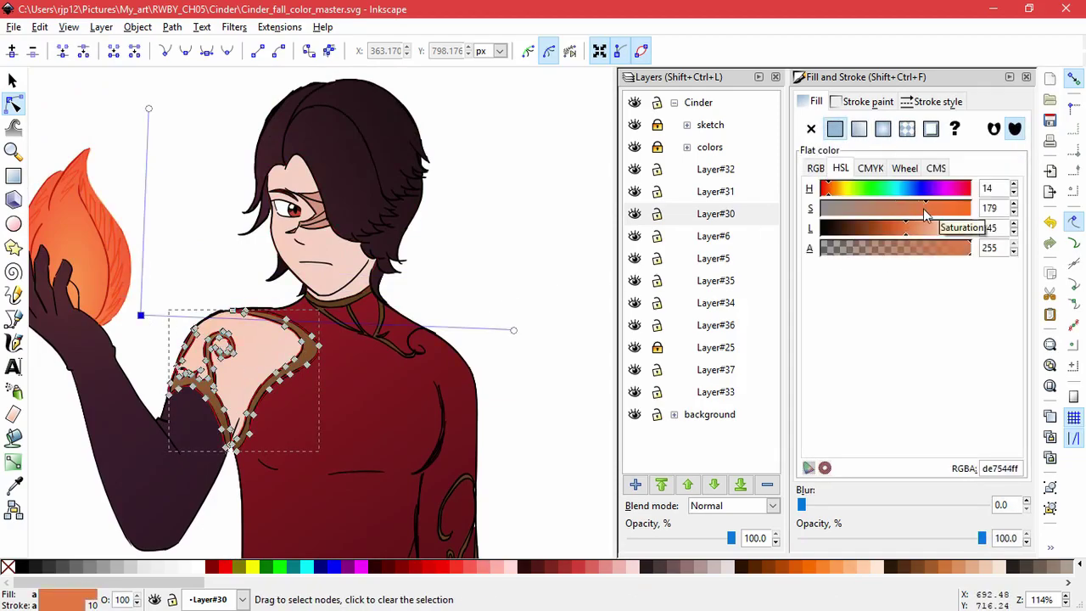
# Shift the trim gradient's centre slightly closer to the shoulder and save the drawing
pyautogui.moveTo(141, 314); pyautogui.dragTo(162, 319)
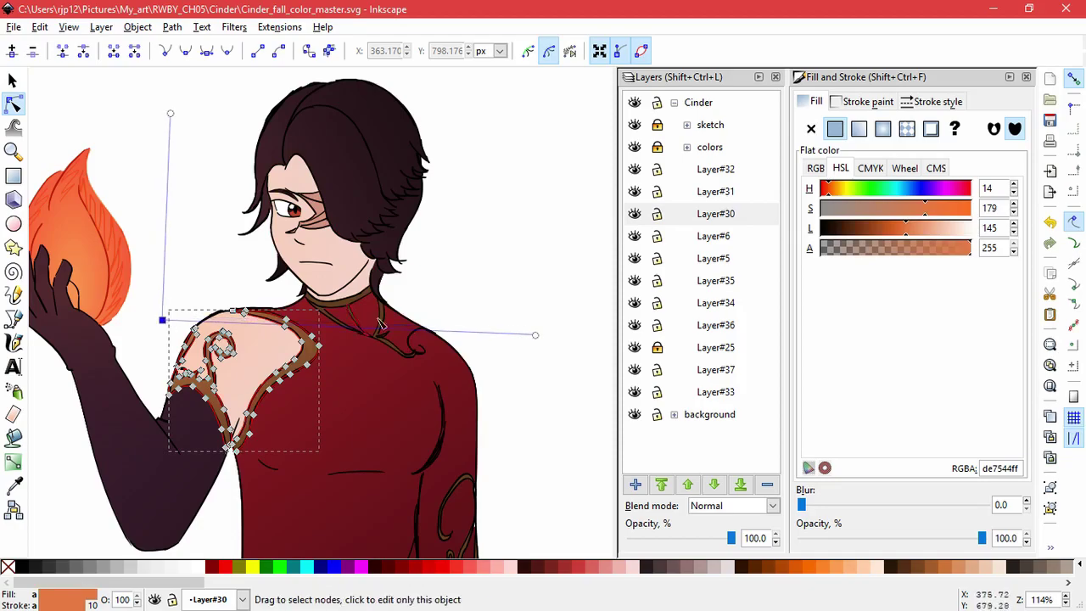
pyautogui.click(521, 242)
pyautogui.press('5')
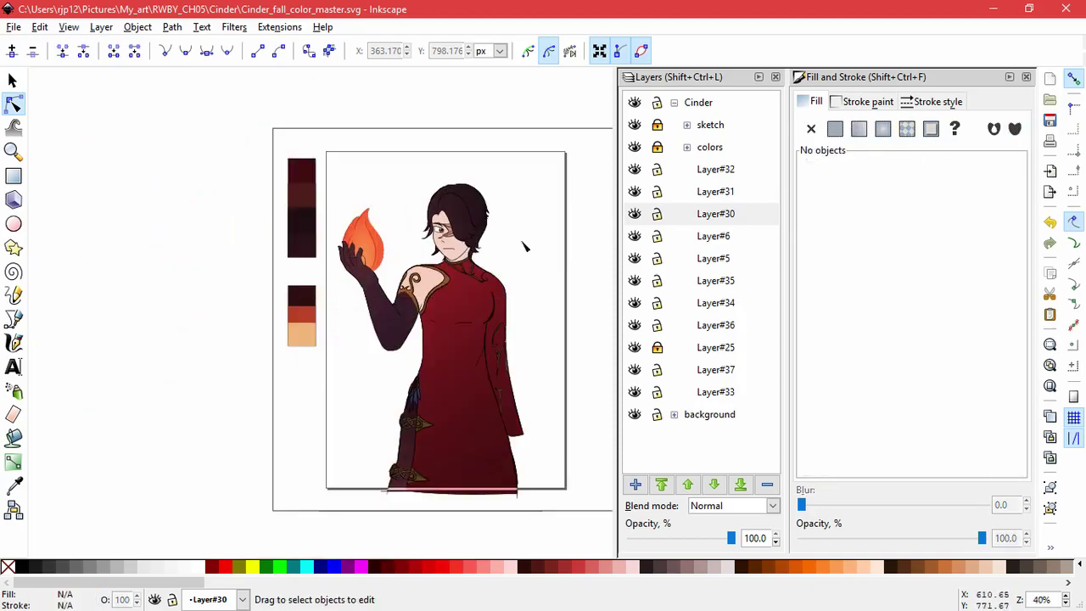
pyautogui.press('+')
pyautogui.hotkey('ctrl', 's')
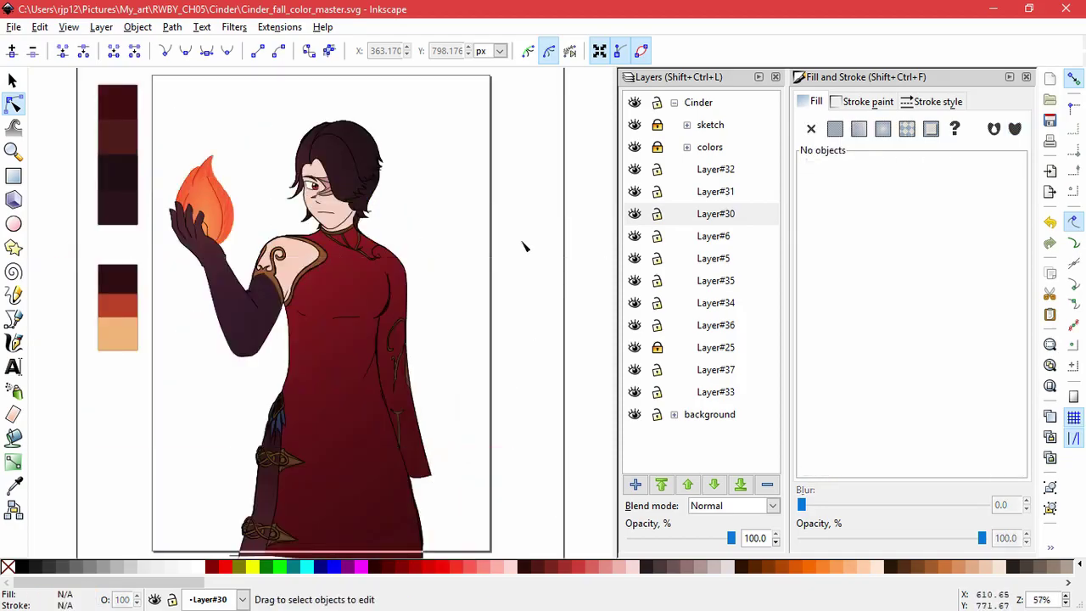